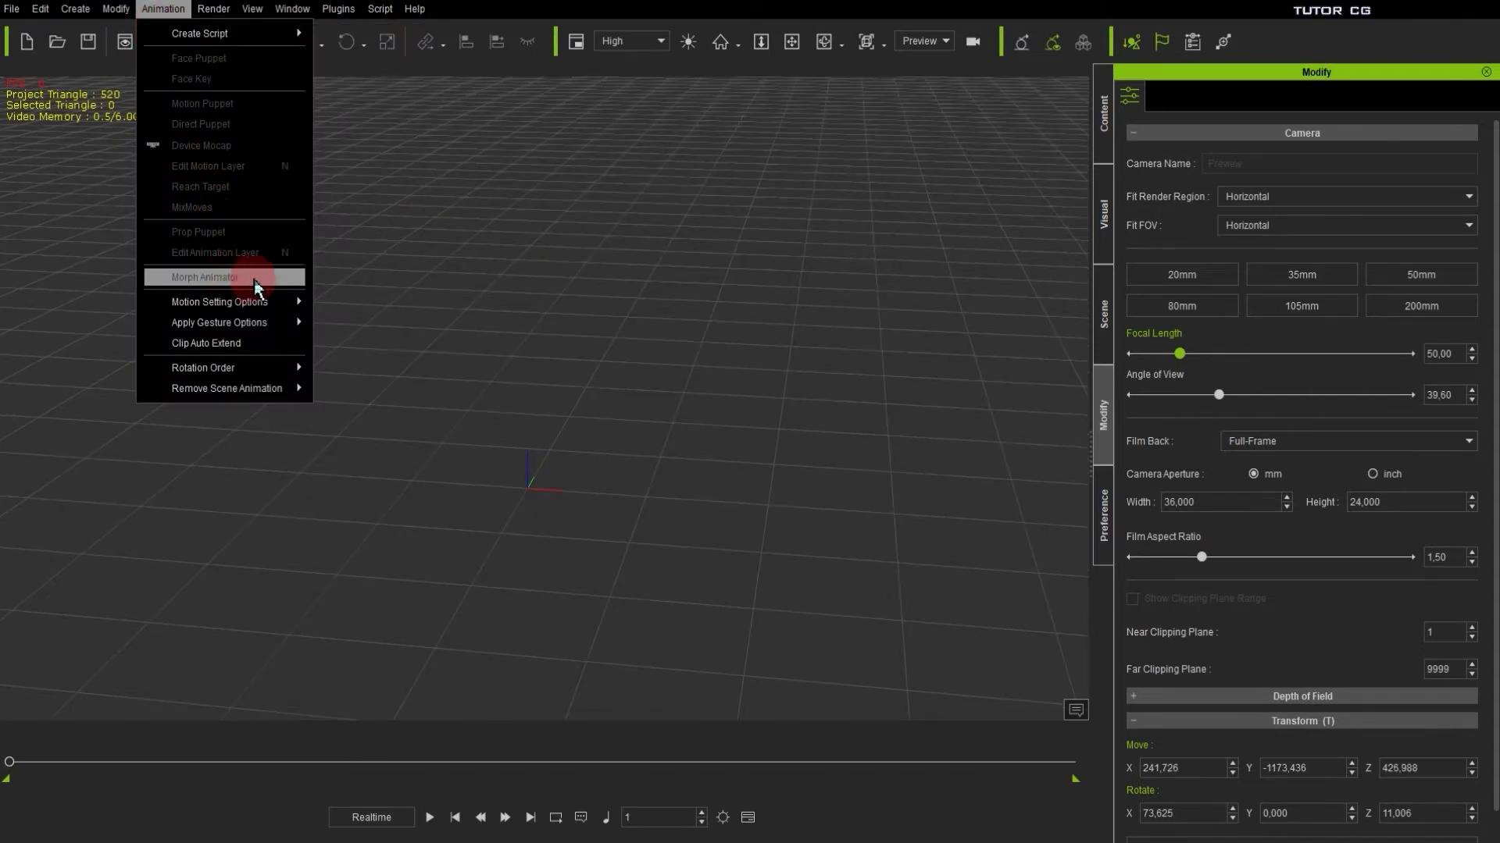
- Load the Slacker_Morph avatar from the Morph Character content folder into the scene
click(636, 495)
right_drag(635, 496, 597, 451)
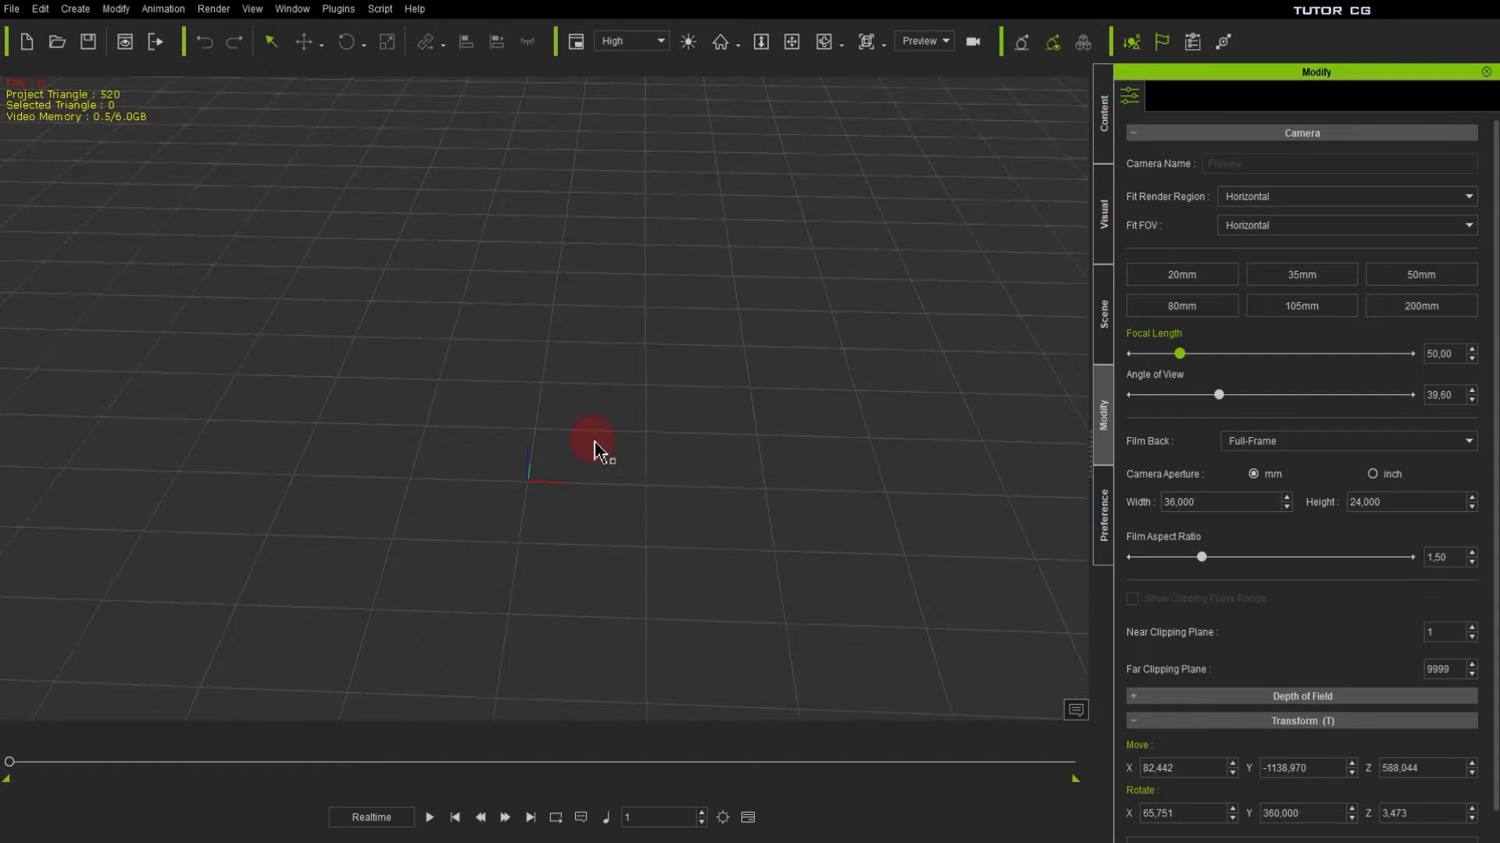
click(1091, 133)
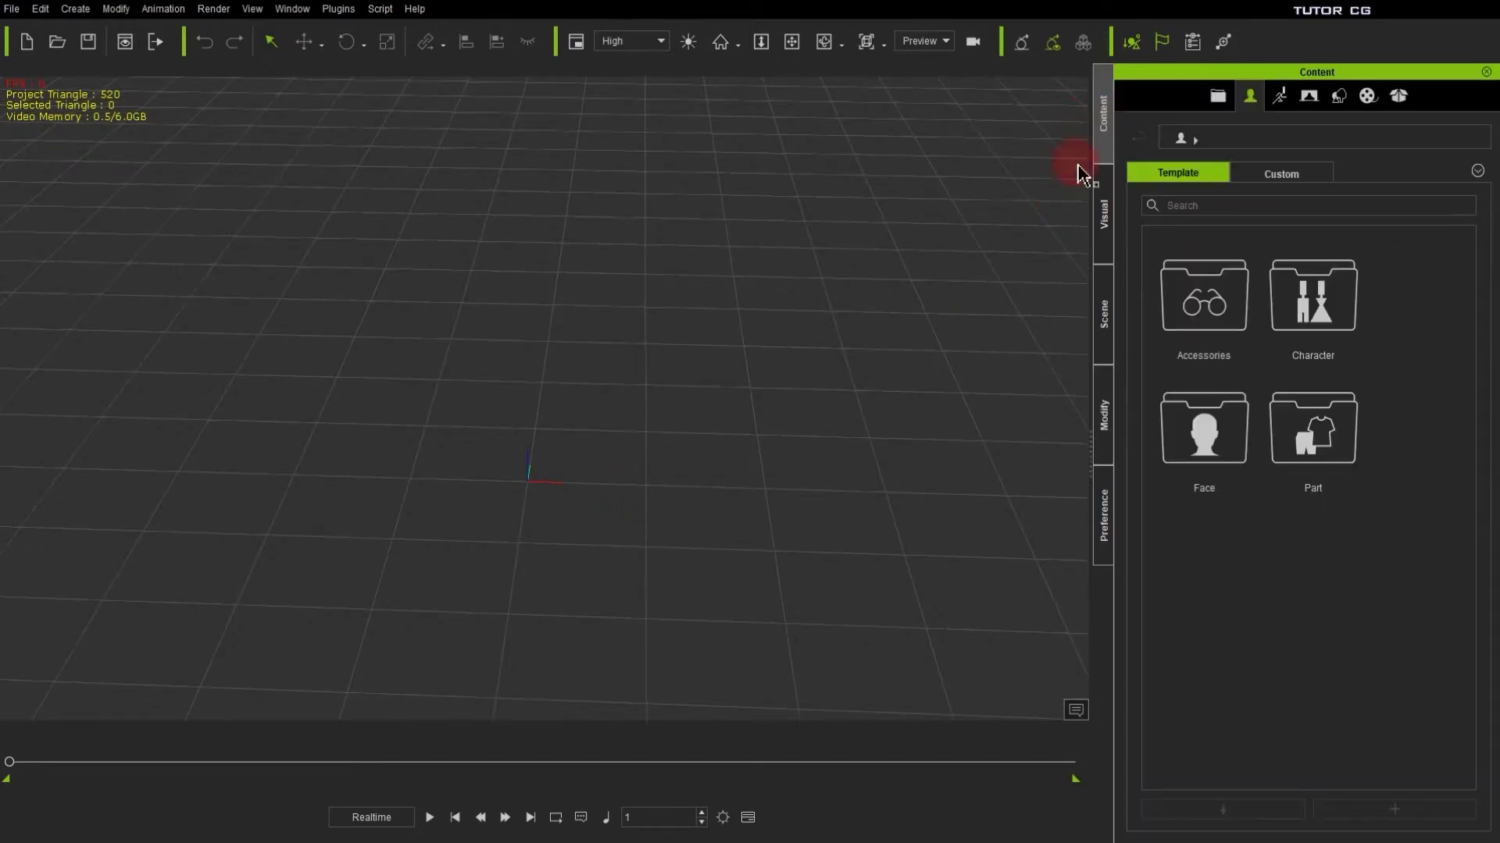
click(1094, 422)
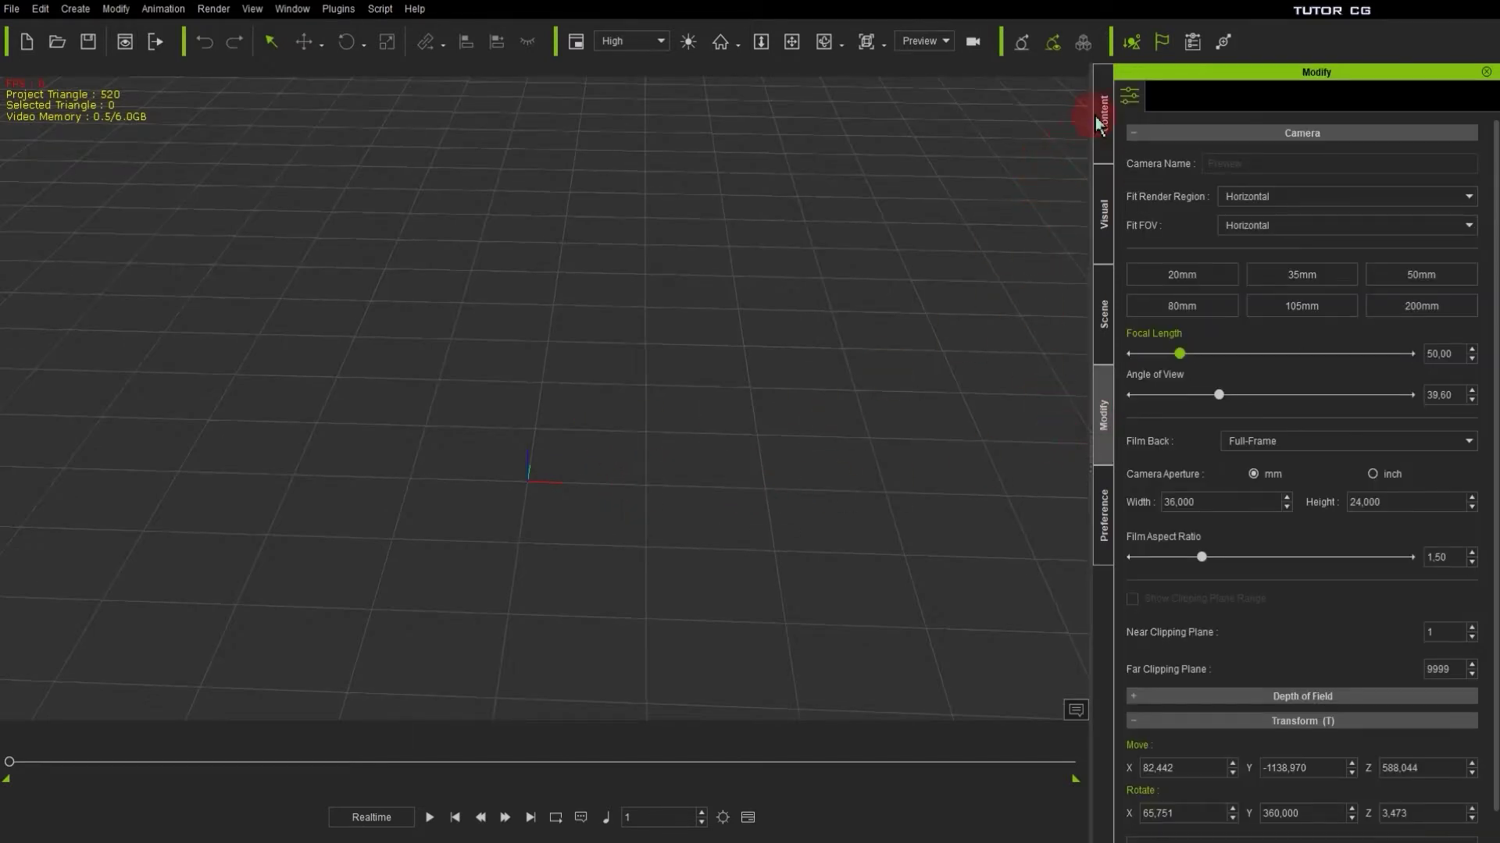
click(1091, 117)
double_click(1306, 293)
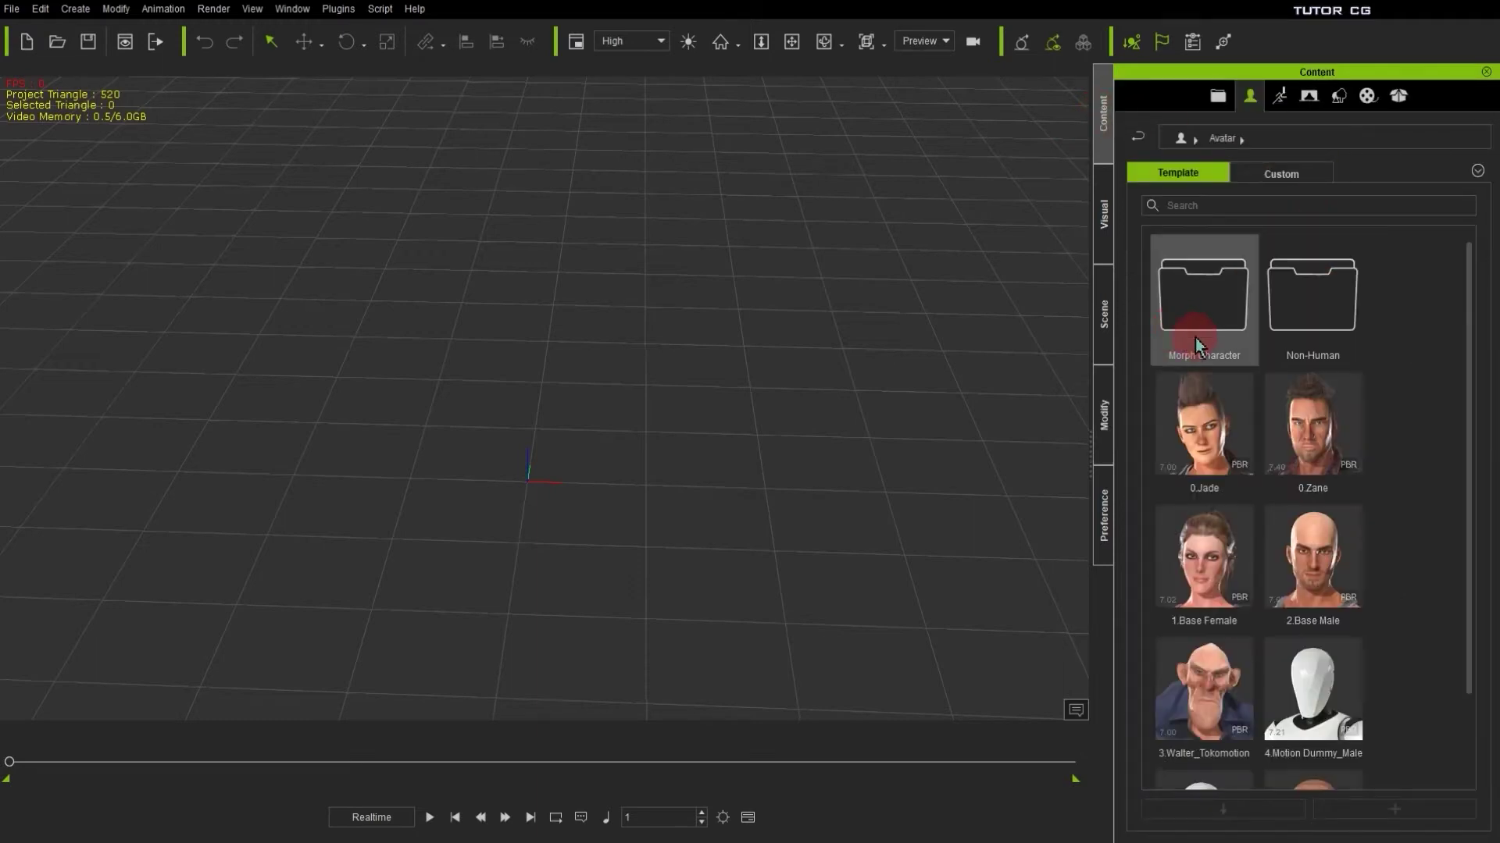
double_click(1187, 313)
drag(1203, 289, 773, 348)
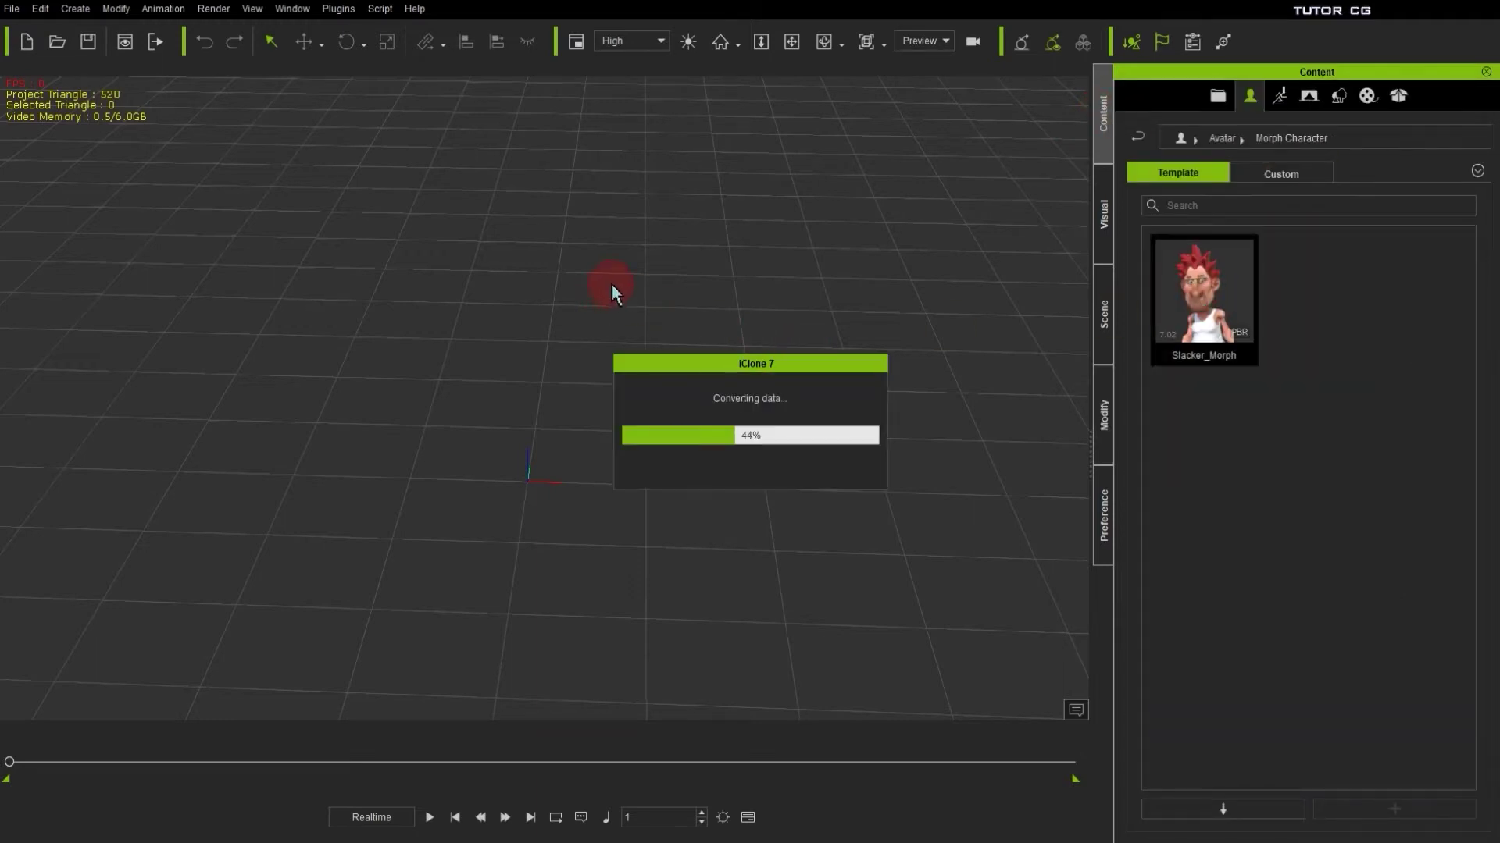
- Open the Morph Animator for the Slacker_Morph avatar, starting at the top-level Avatar node
click(161, 10)
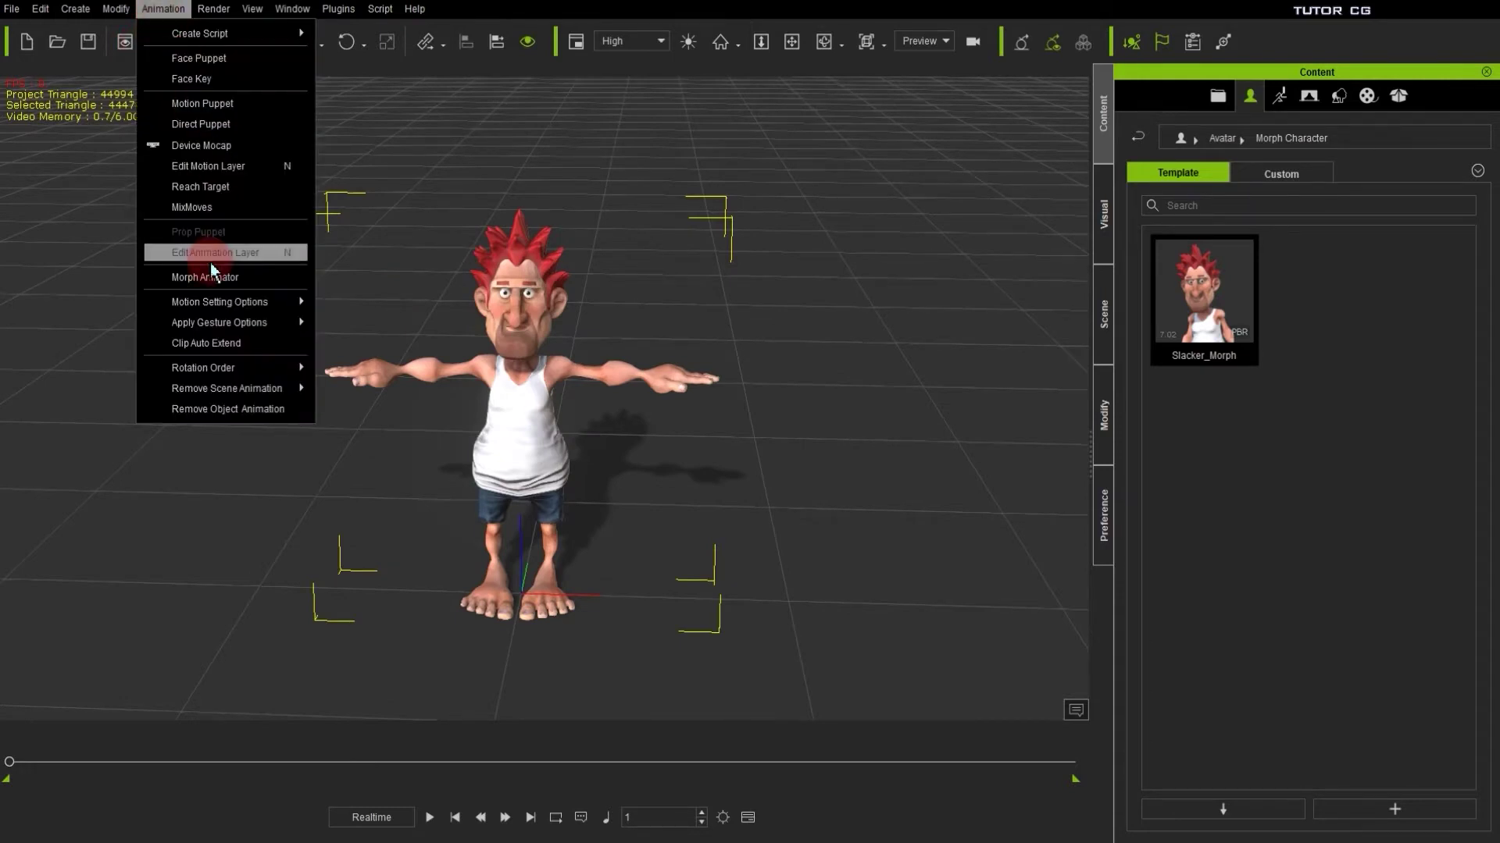
click(272, 288)
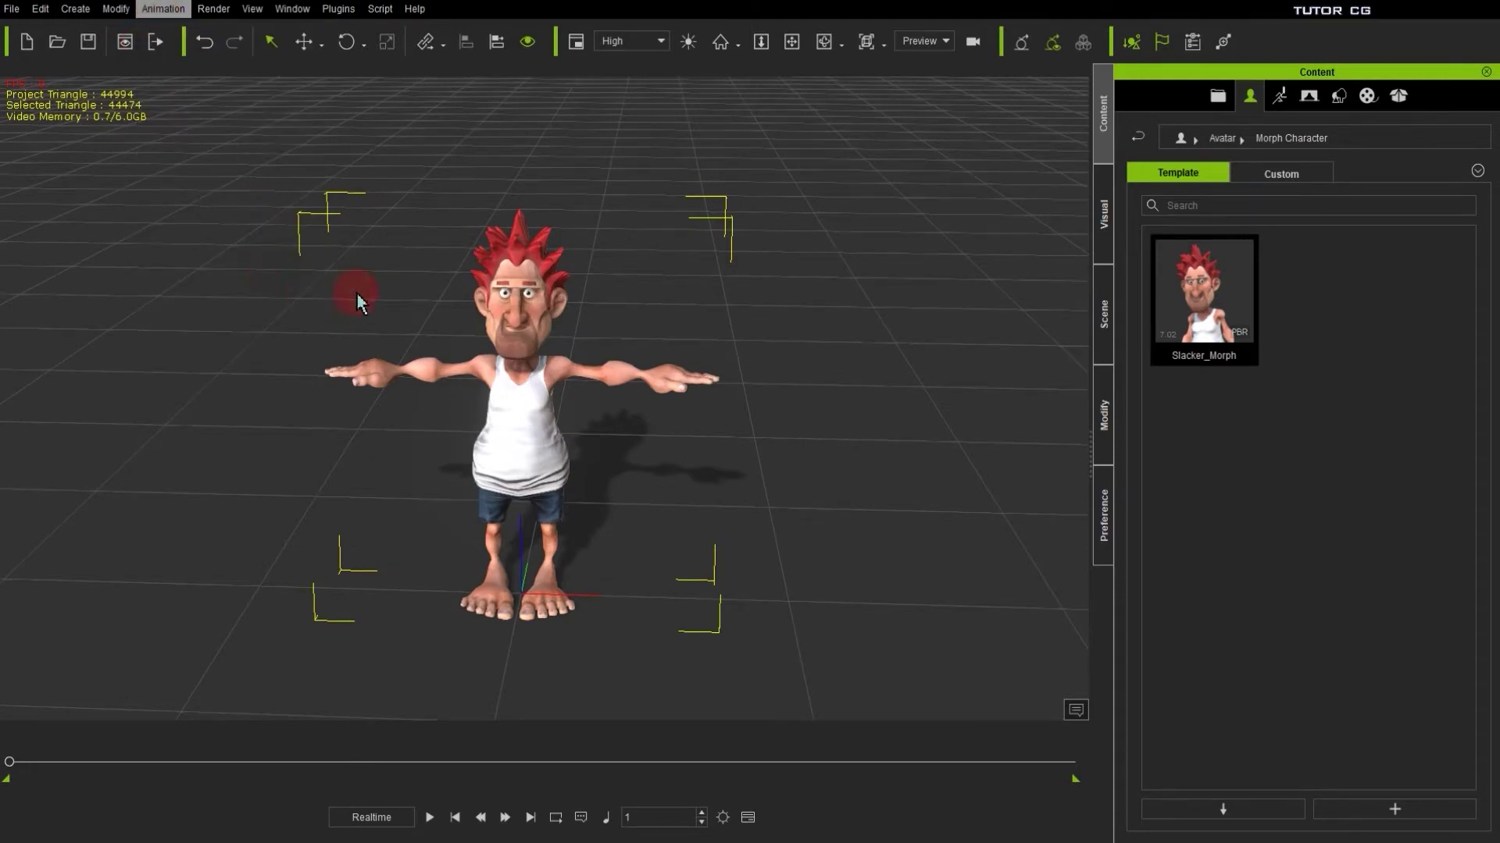
click(673, 130)
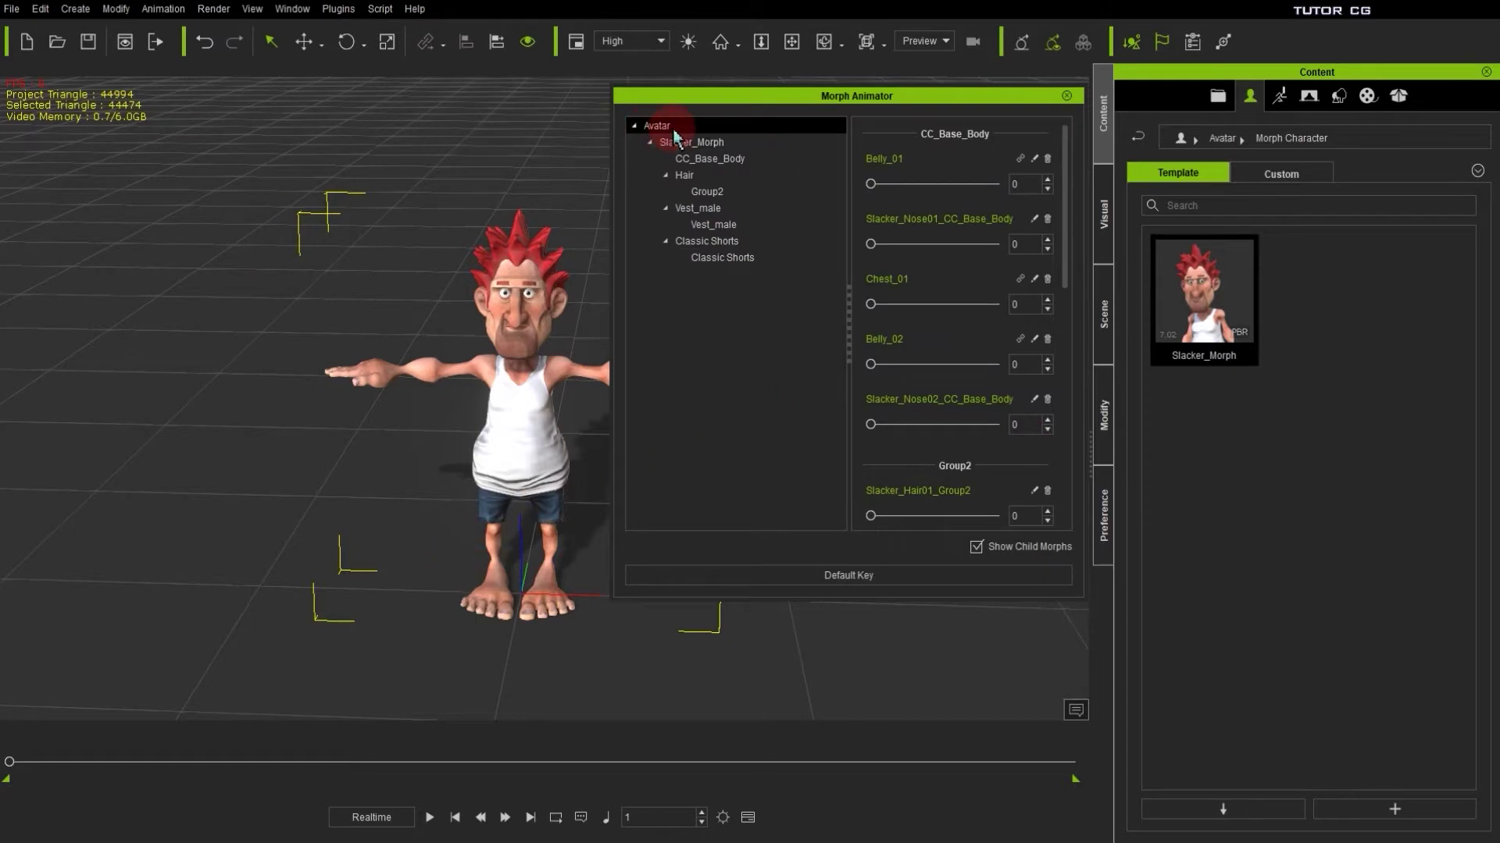
- Examine the character from an angle and compare its hair, body and shorts with the nodes in the Morph Animator tree
click(707, 191)
click(717, 257)
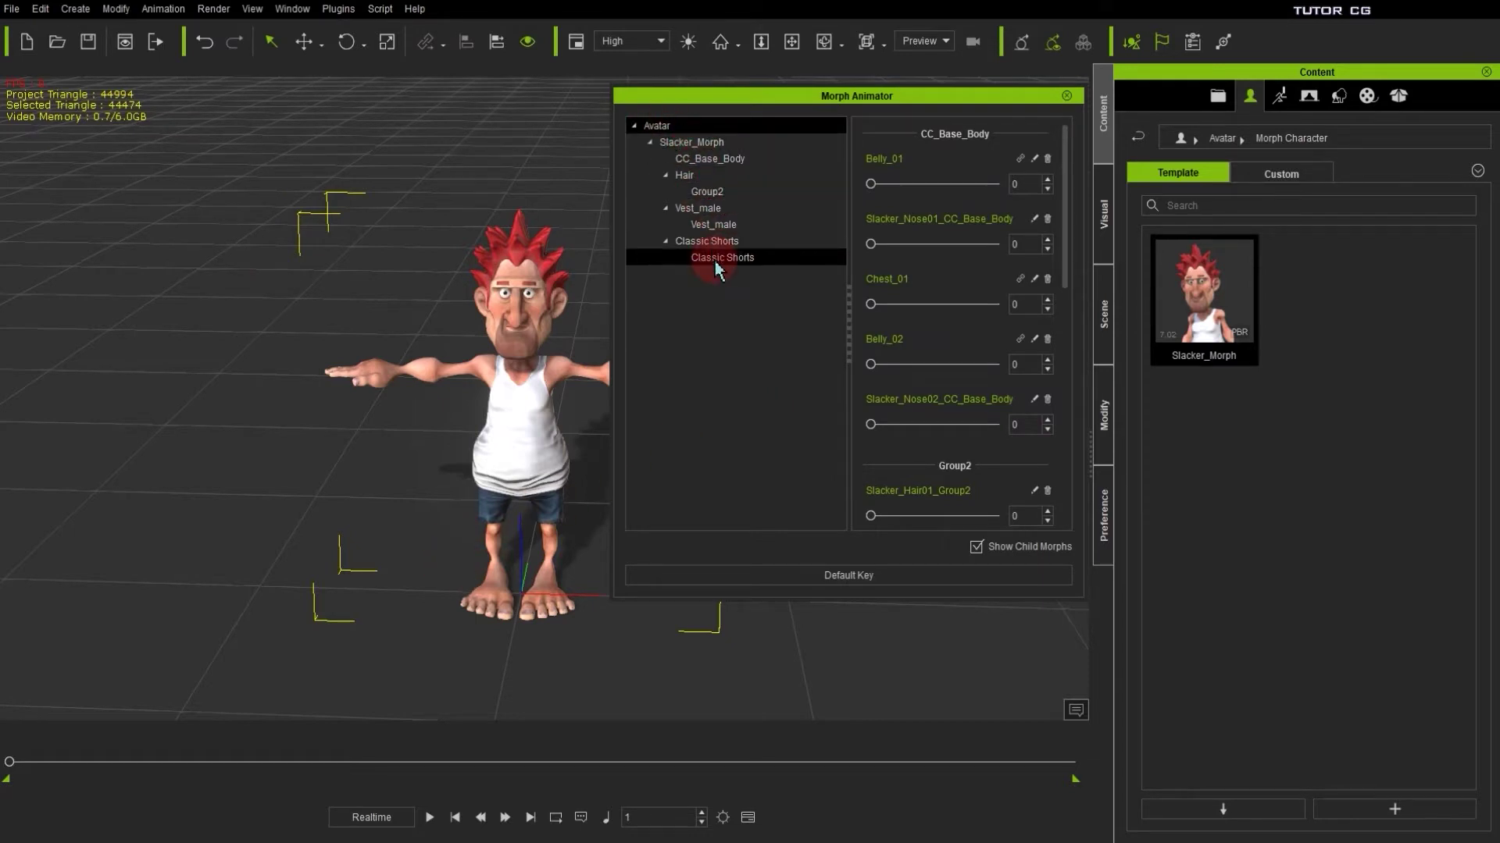
click(707, 142)
click(734, 159)
click(890, 193)
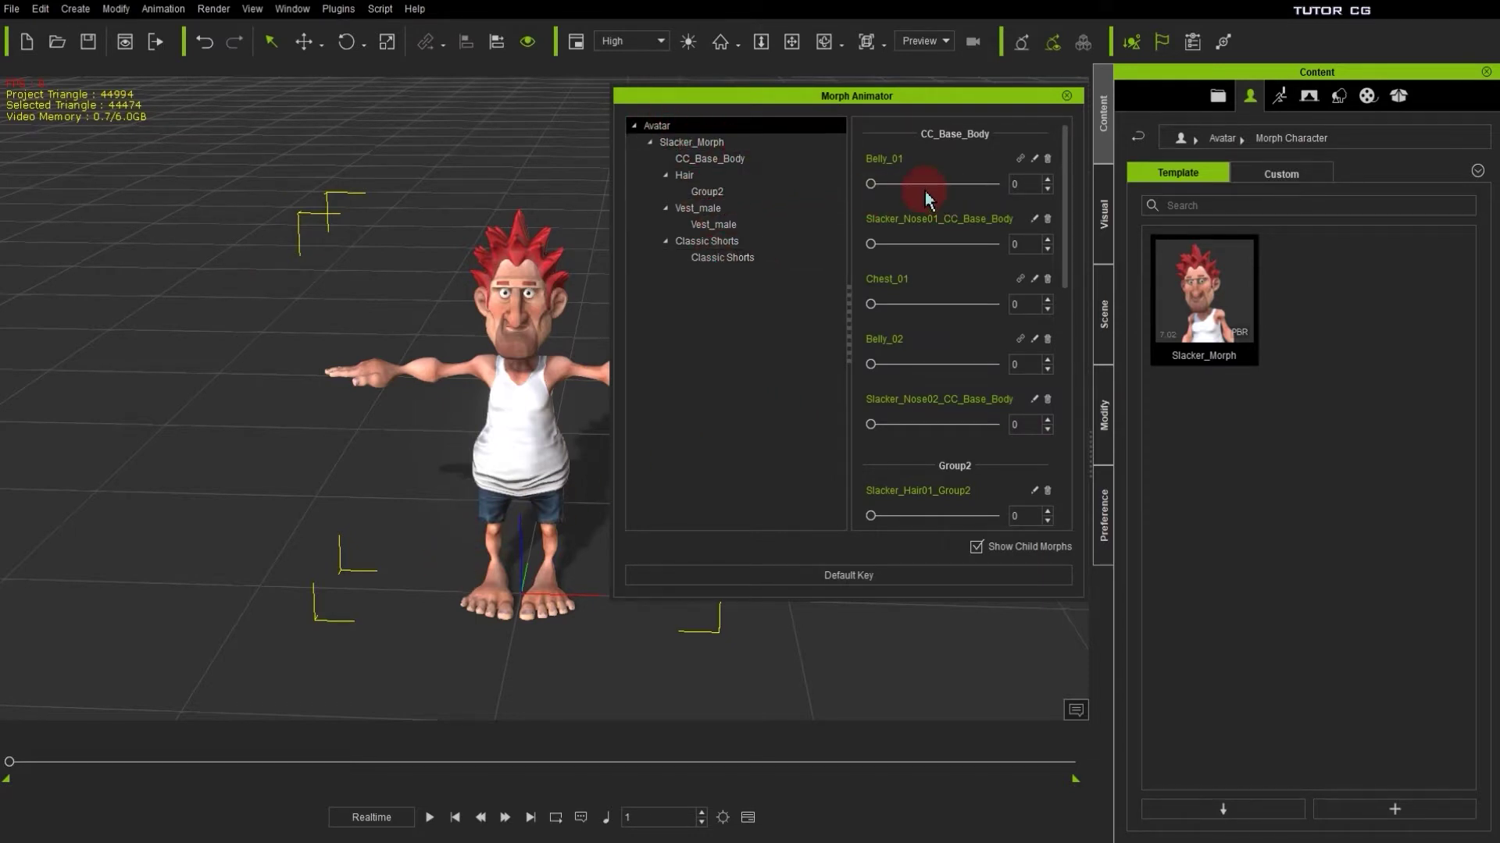
right_drag(428, 472, 296, 262)
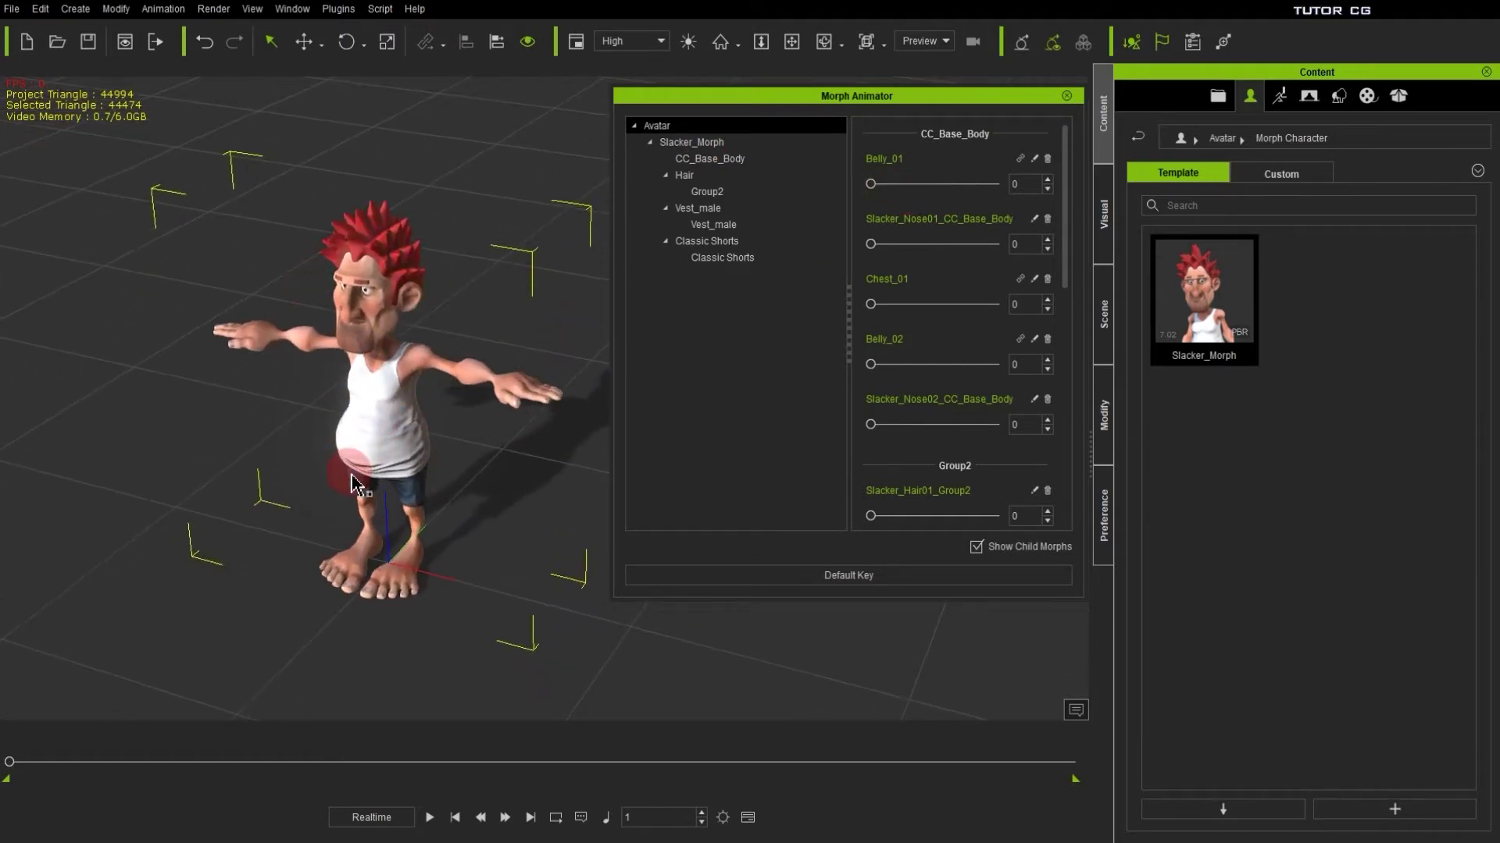
right_drag(411, 488, 410, 432)
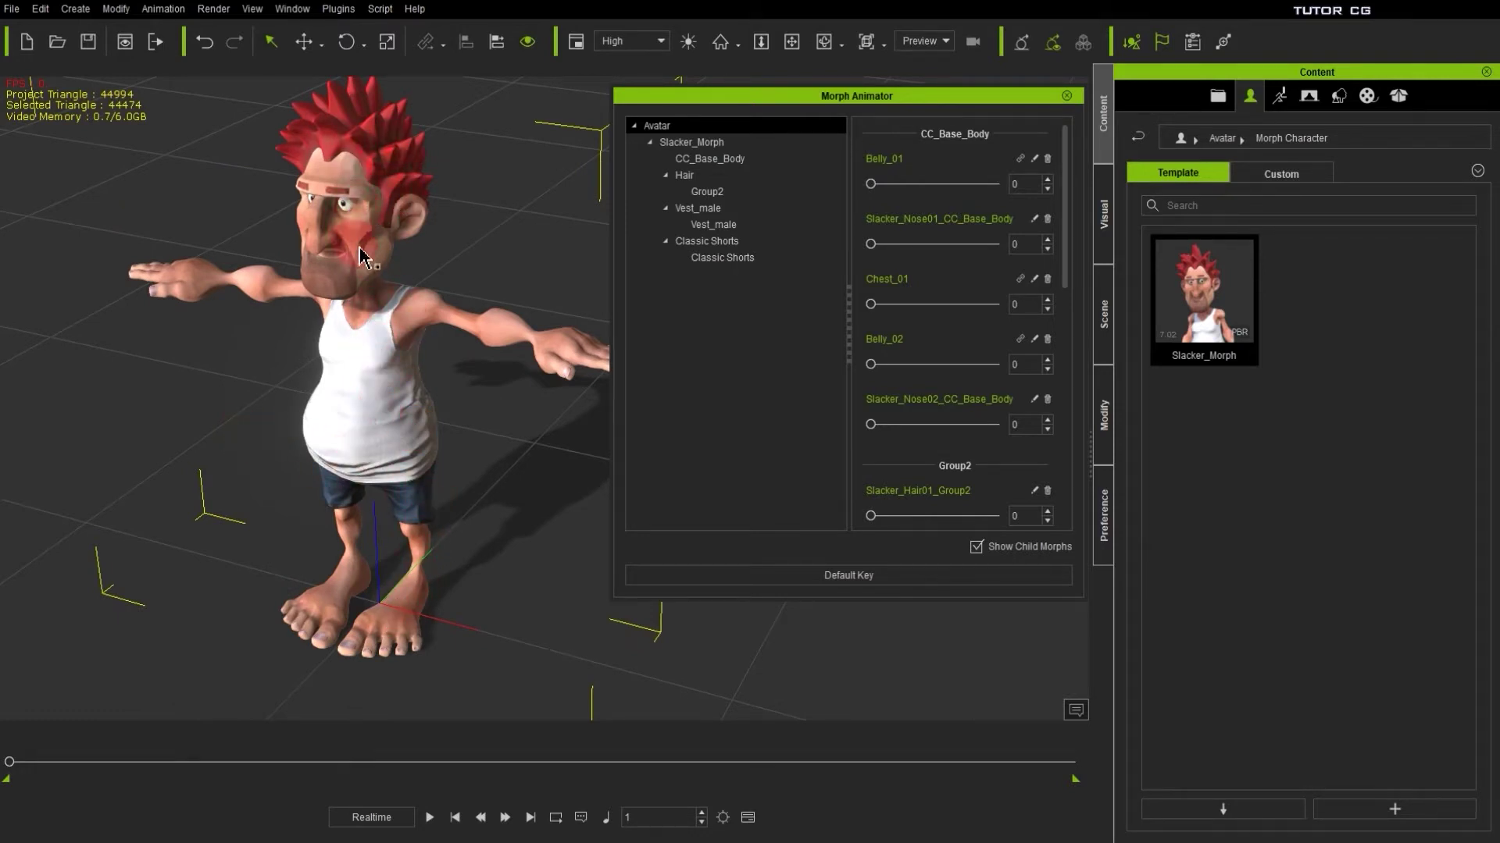
click(708, 196)
click(712, 261)
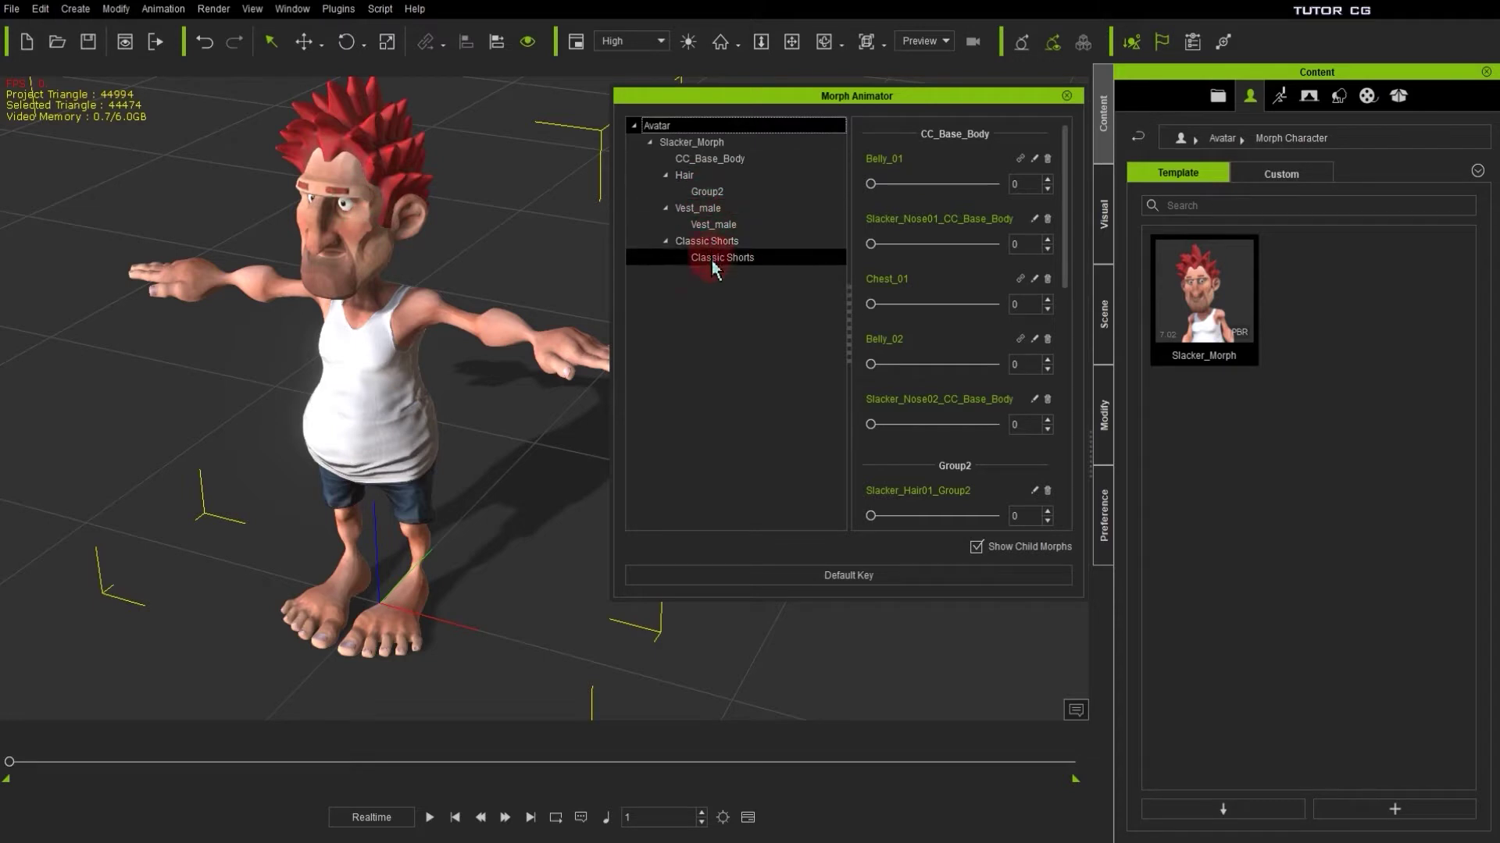
click(273, 238)
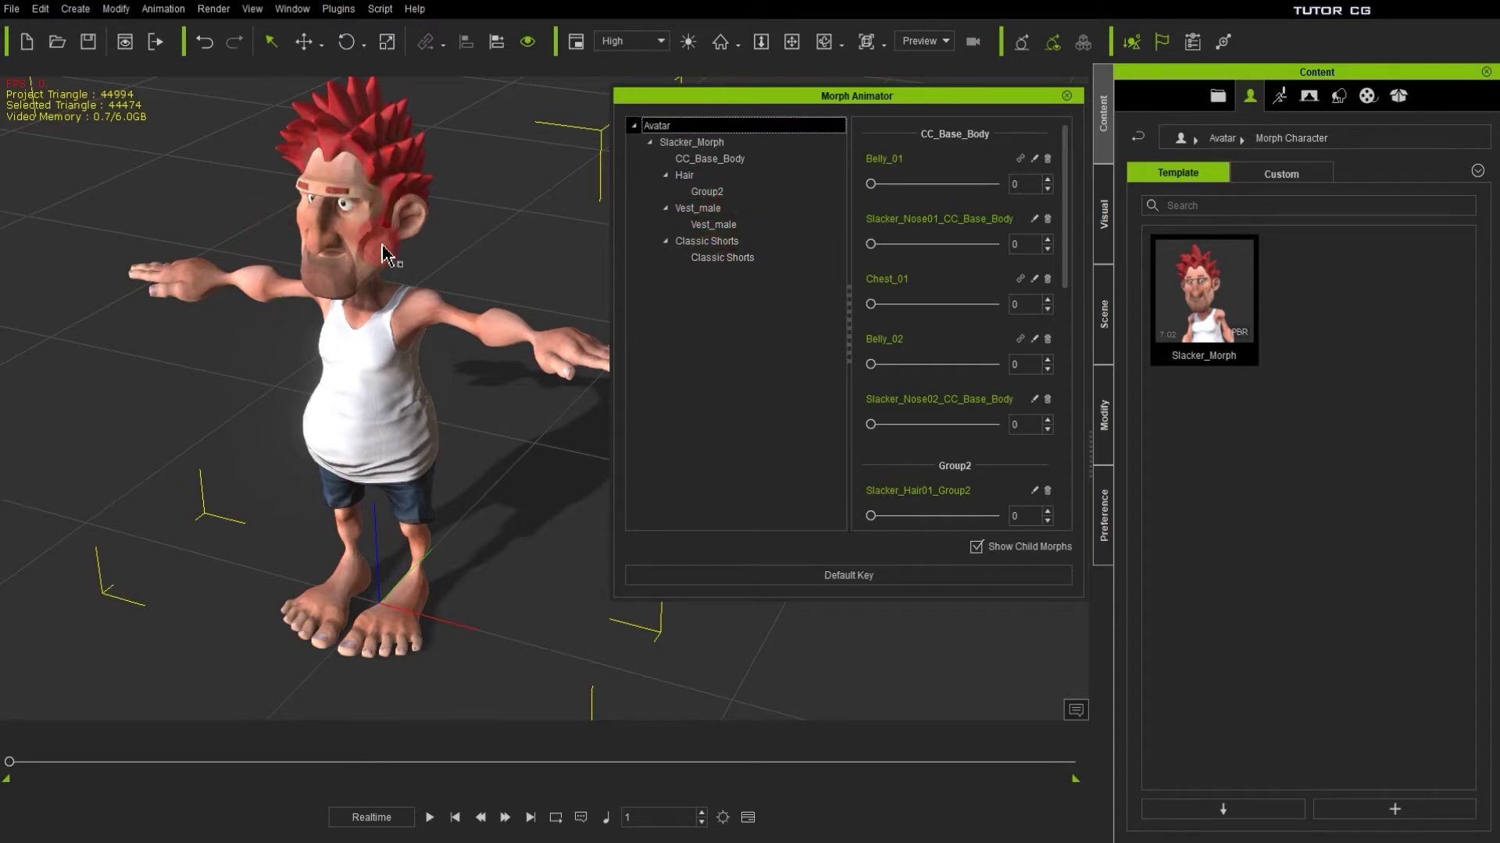
- Review the morph sliders offered for the Vest_male, Classic Shorts and Group2 hair meshes, and return to the Avatar node
click(688, 176)
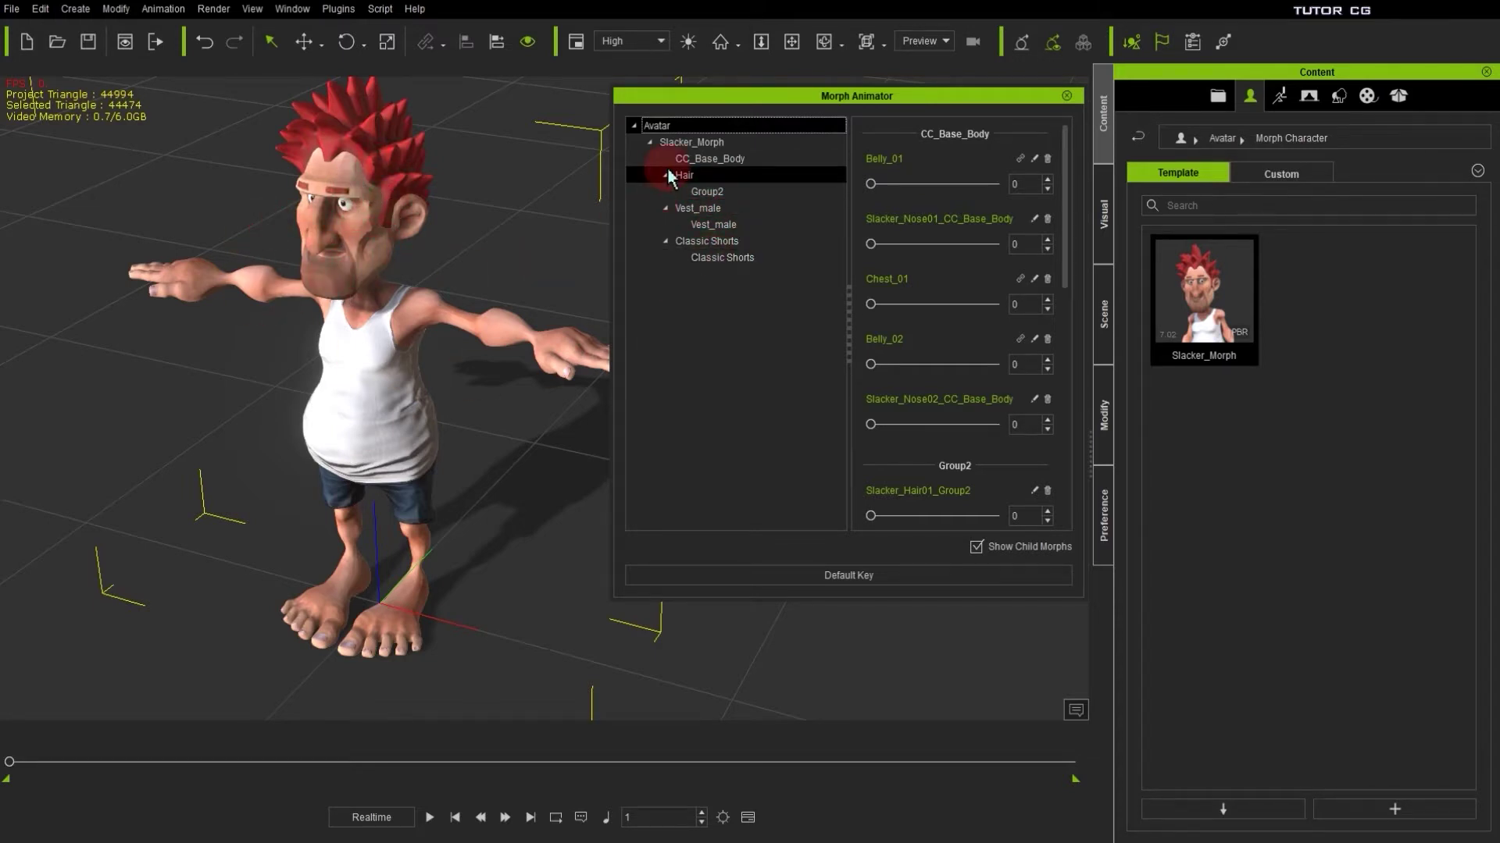
click(724, 177)
click(713, 224)
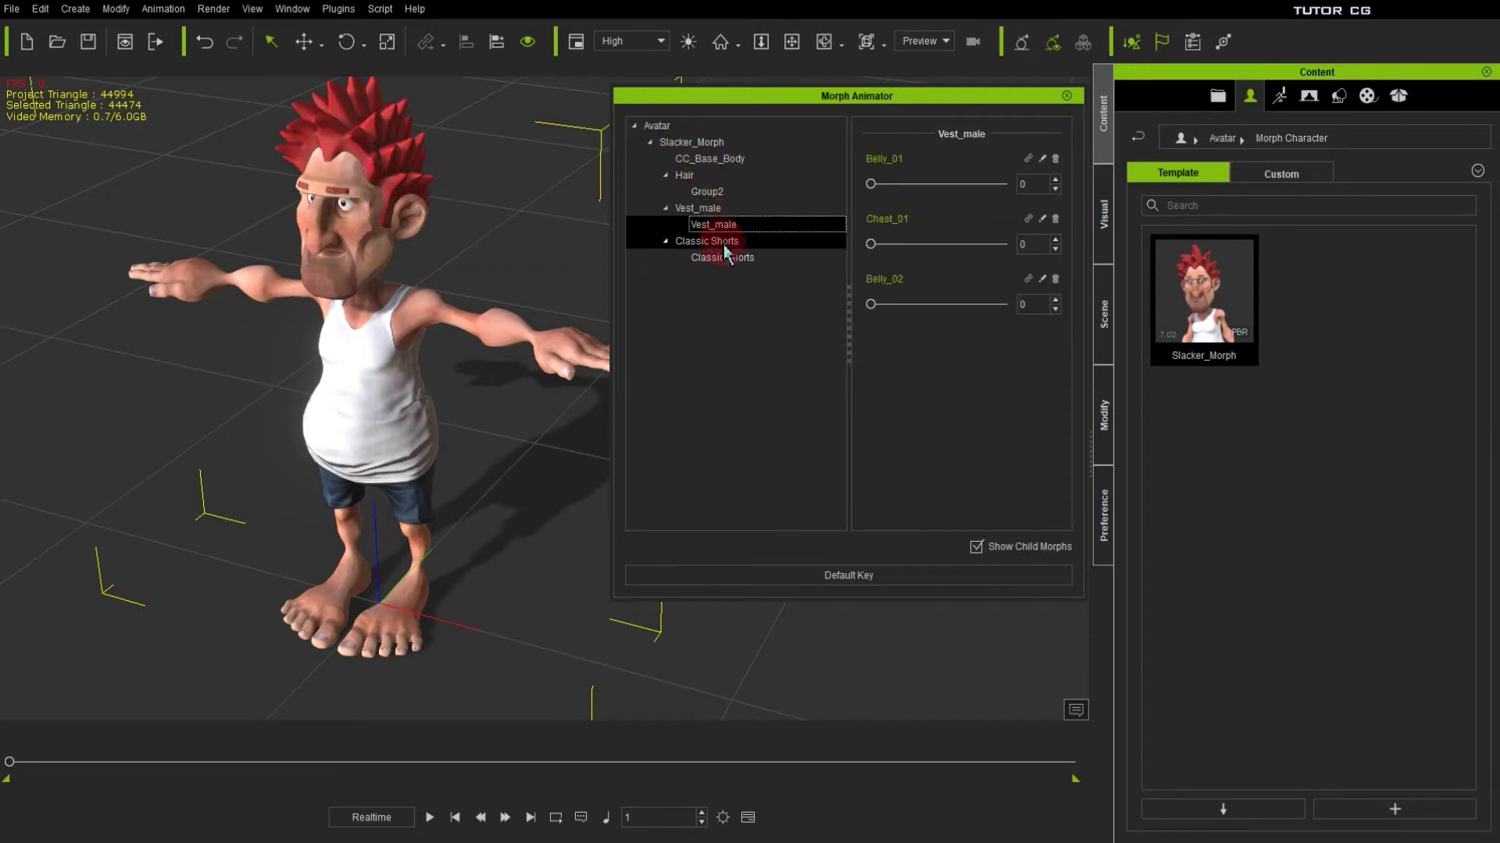
click(726, 257)
click(715, 225)
click(705, 190)
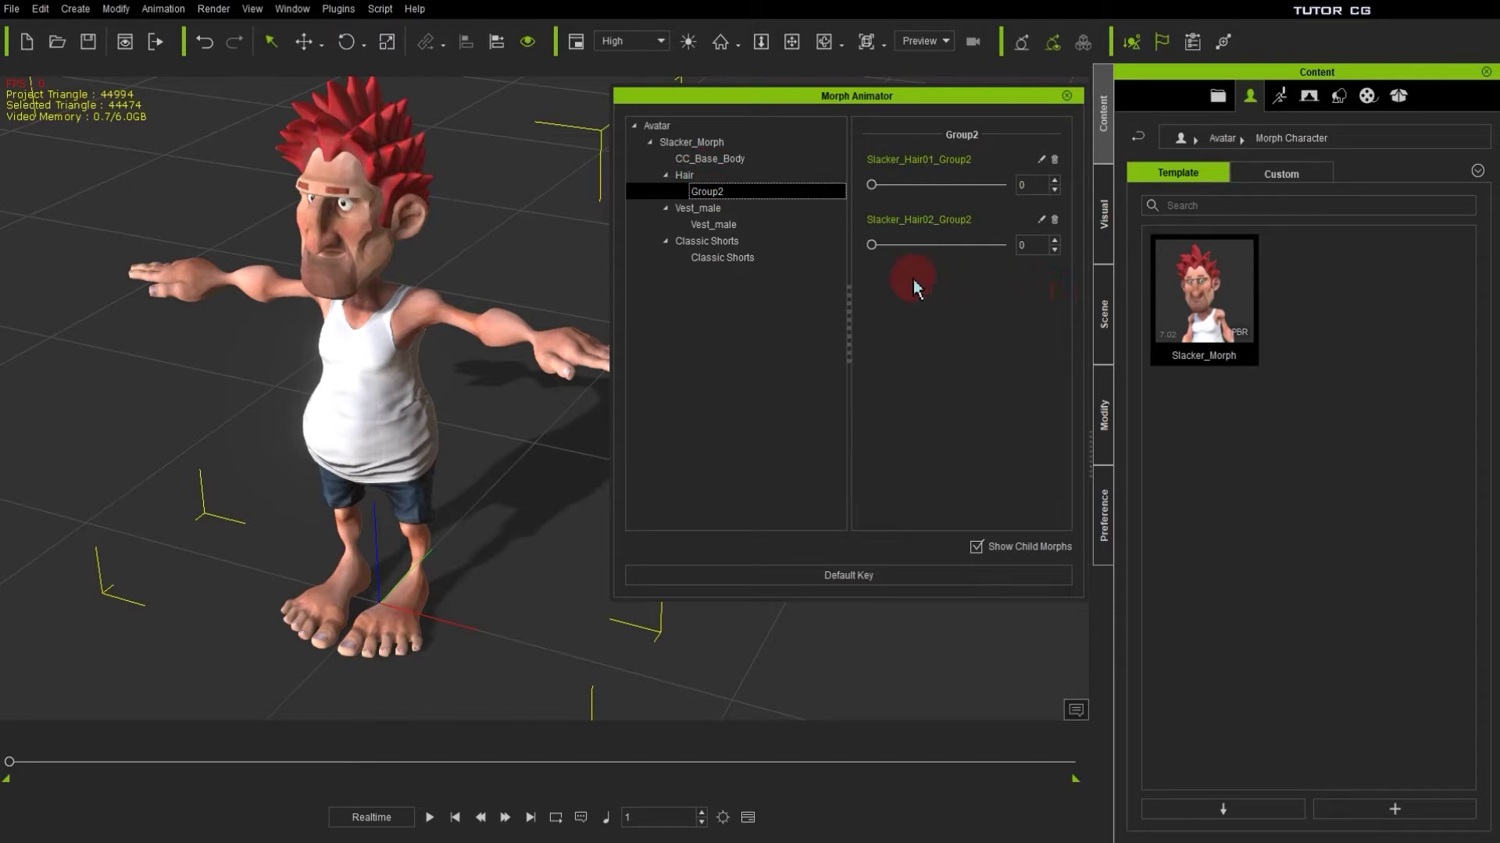
click(670, 126)
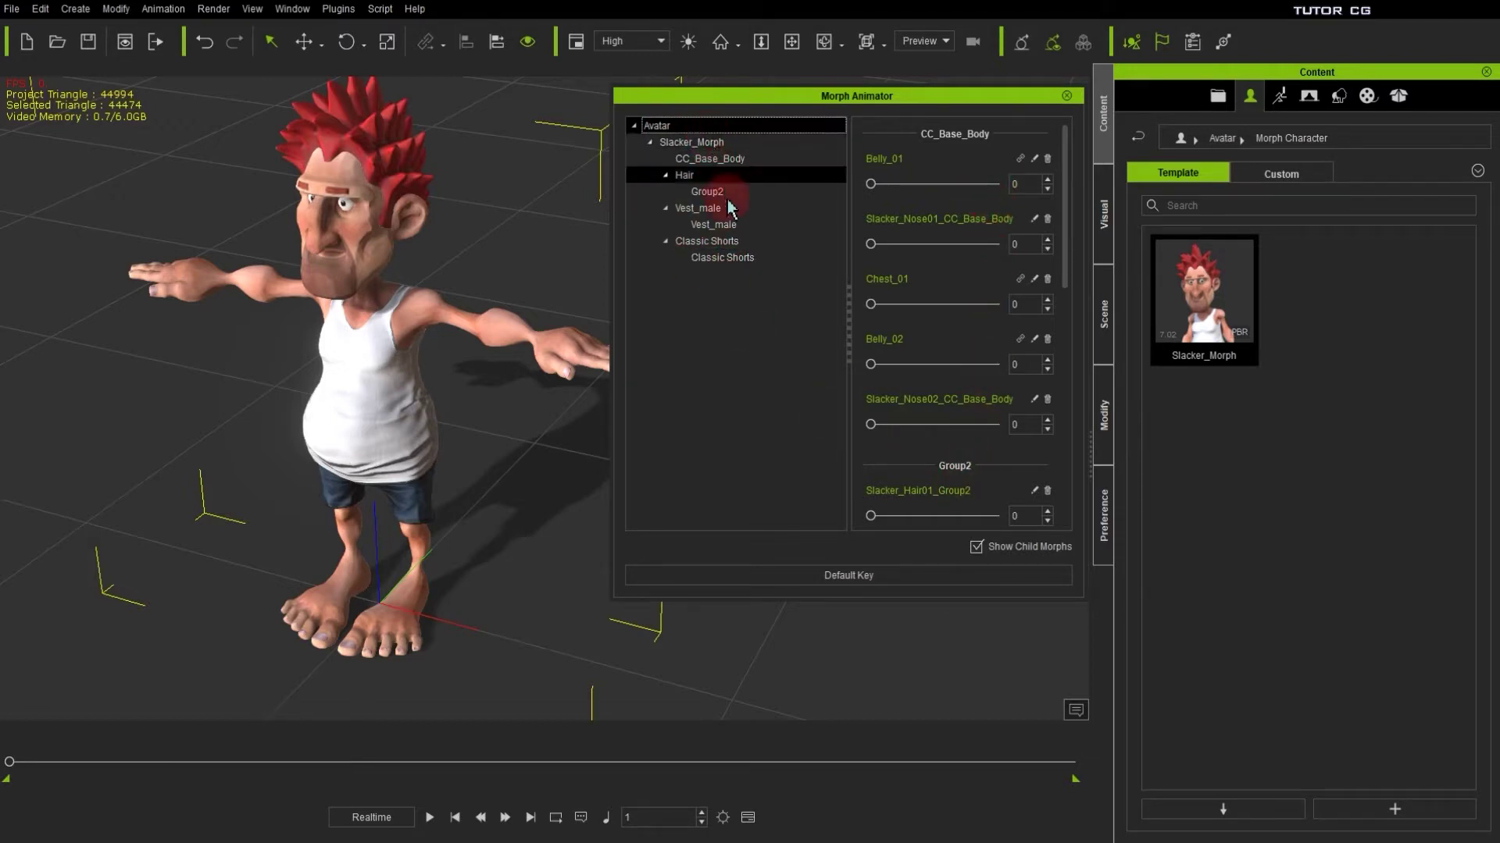
- Look through the Avatar node's full morph list and turn off Show Child Morphs
drag(1070, 156, 697, 396)
click(1016, 515)
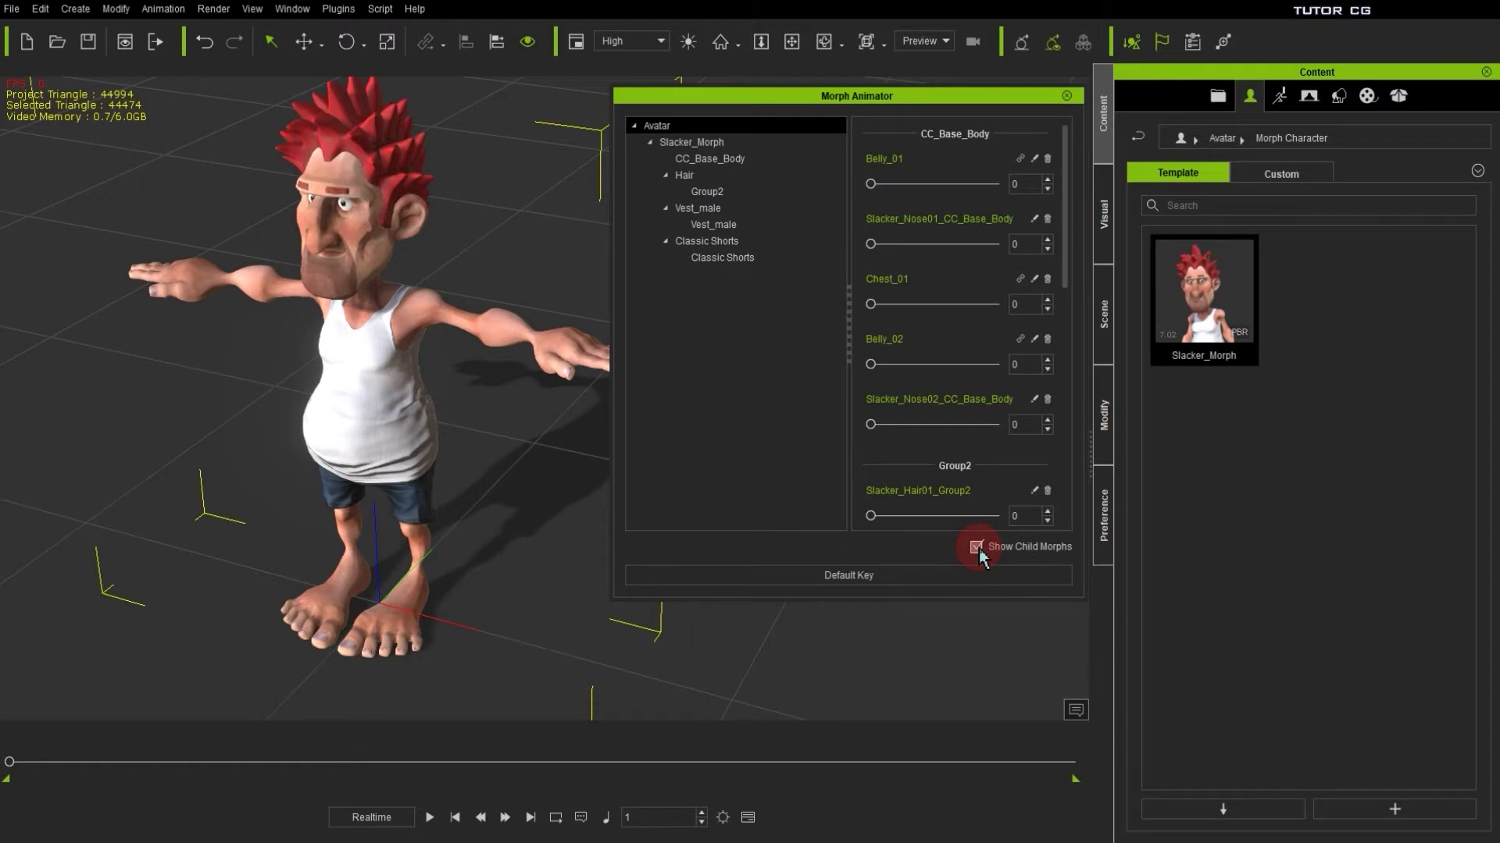
click(691, 143)
click(723, 258)
click(730, 303)
click(976, 547)
click(977, 547)
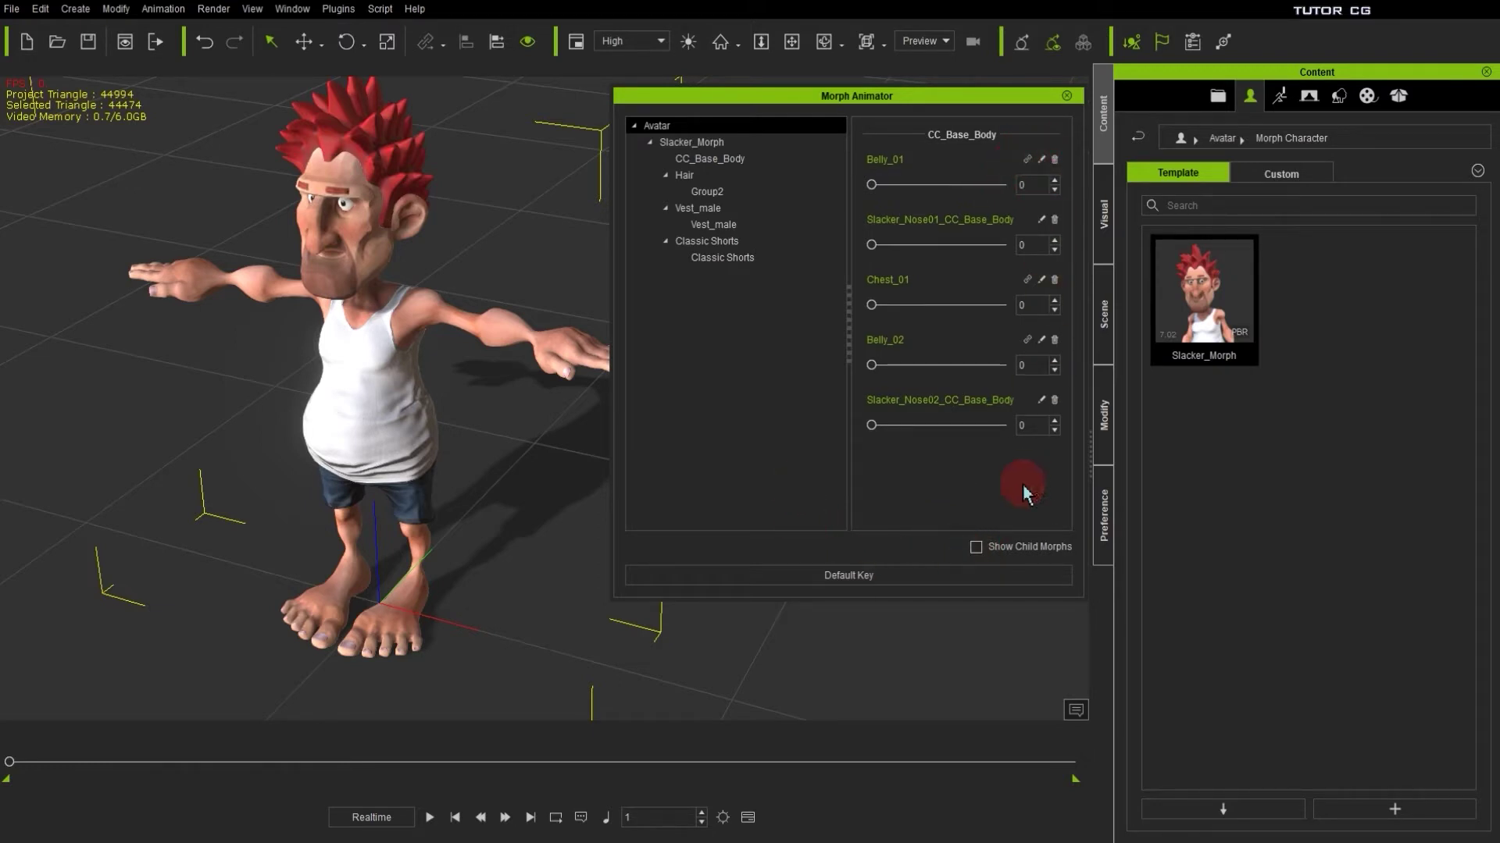
- Go through every node from Avatar down to Classic Shorts to check which morphs each lists without child morphs
click(687, 143)
click(653, 126)
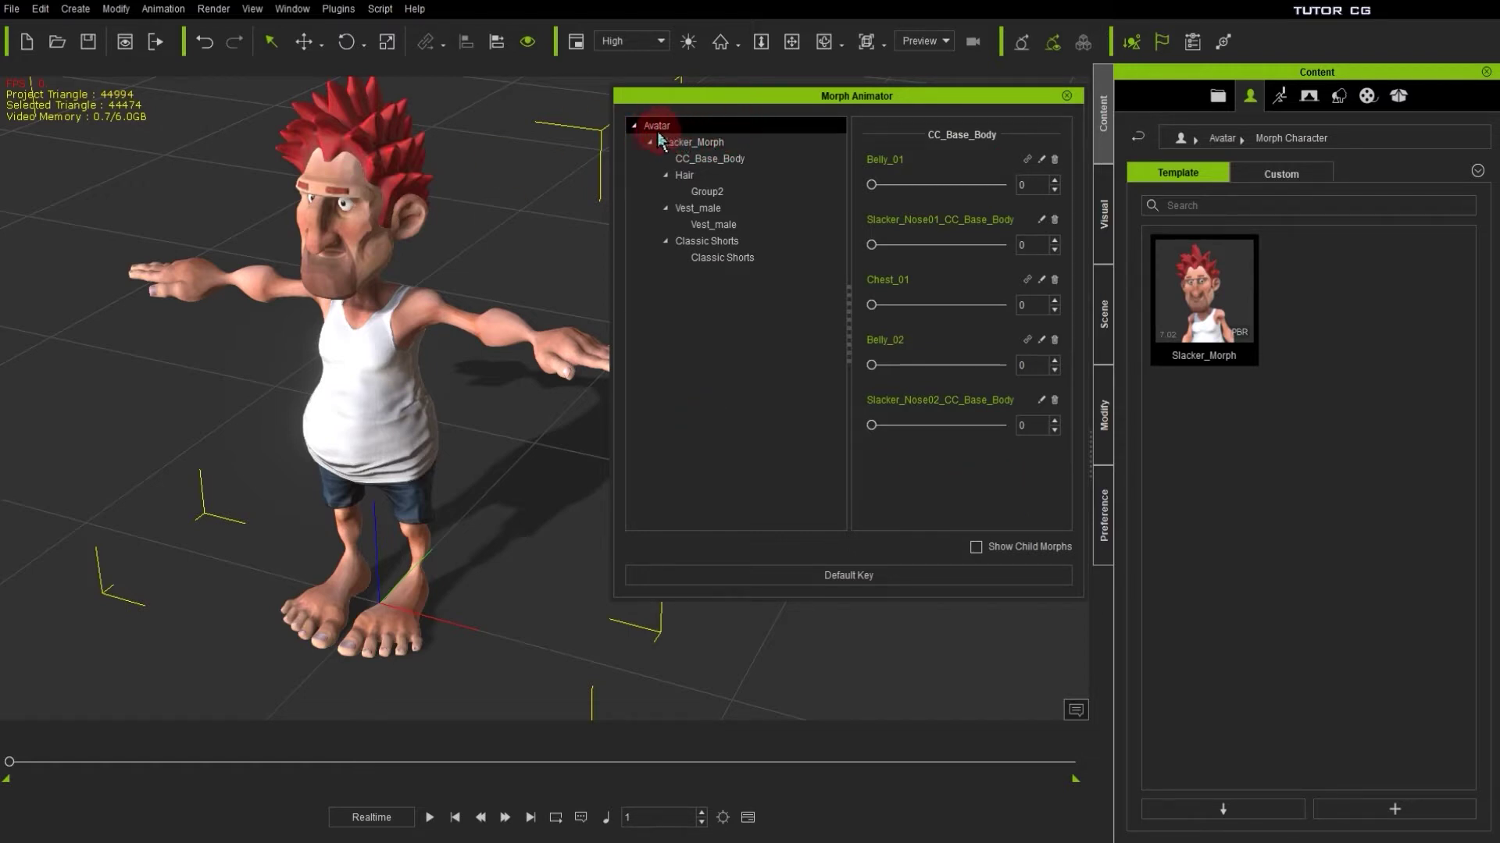
click(702, 145)
click(704, 158)
click(708, 177)
click(712, 192)
click(715, 209)
click(717, 224)
click(723, 241)
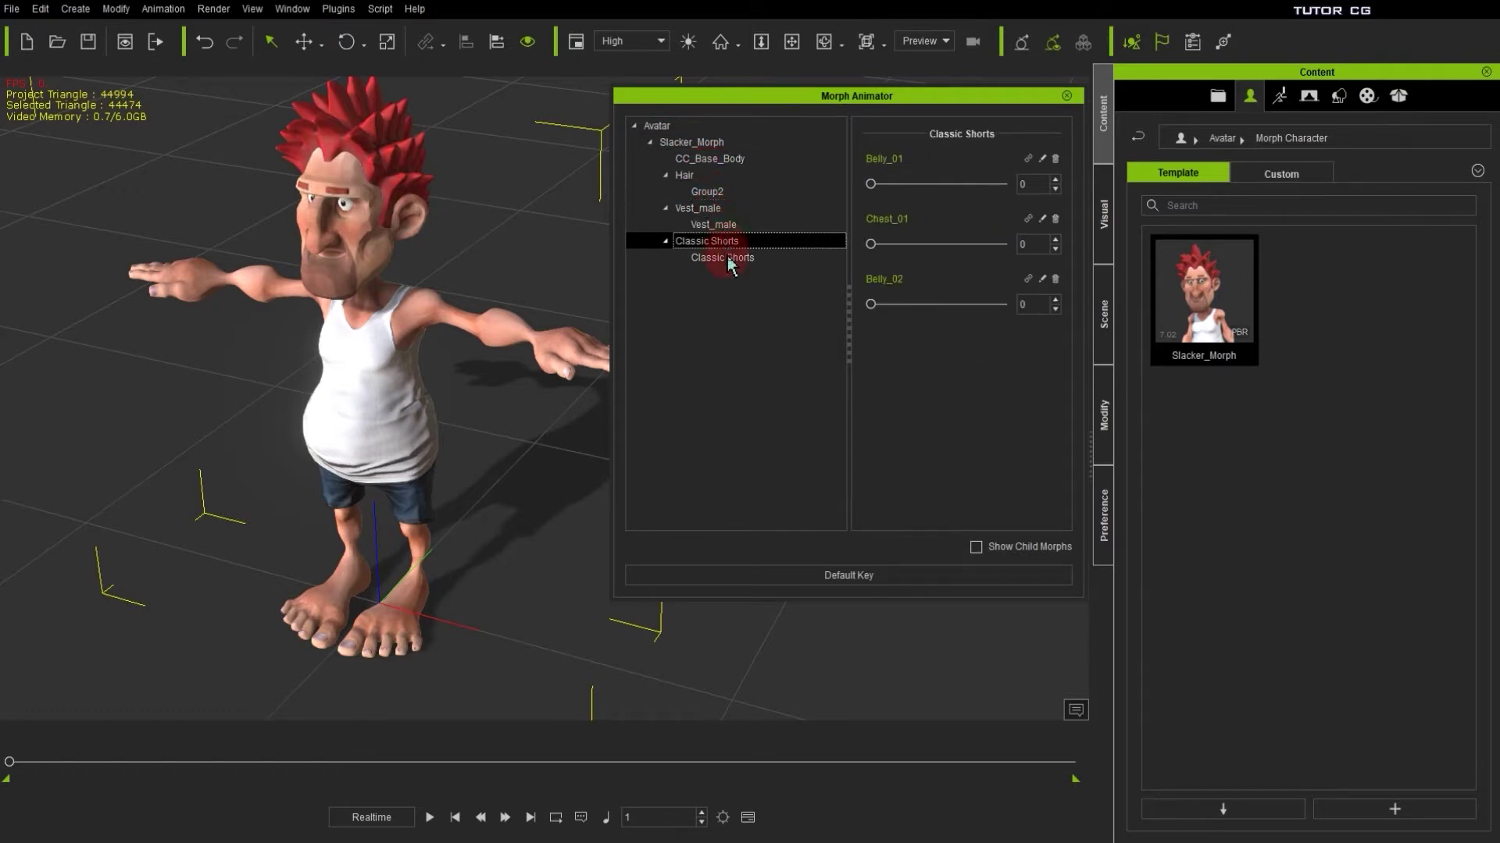
click(731, 258)
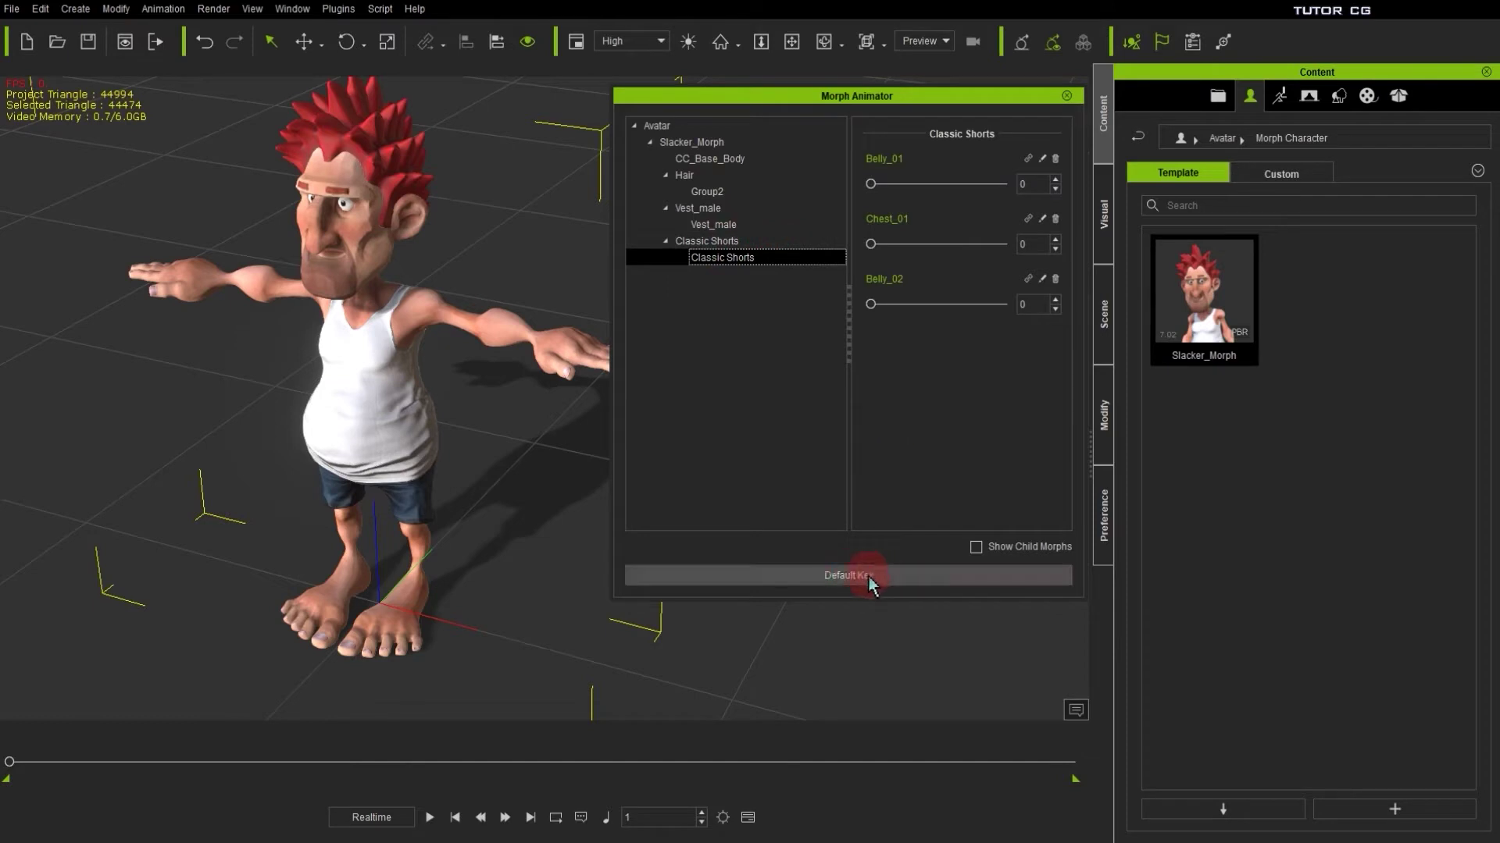
- Try the Belly_02 morph on the Classic Shorts at about 63 and restore the default key
click(963, 304)
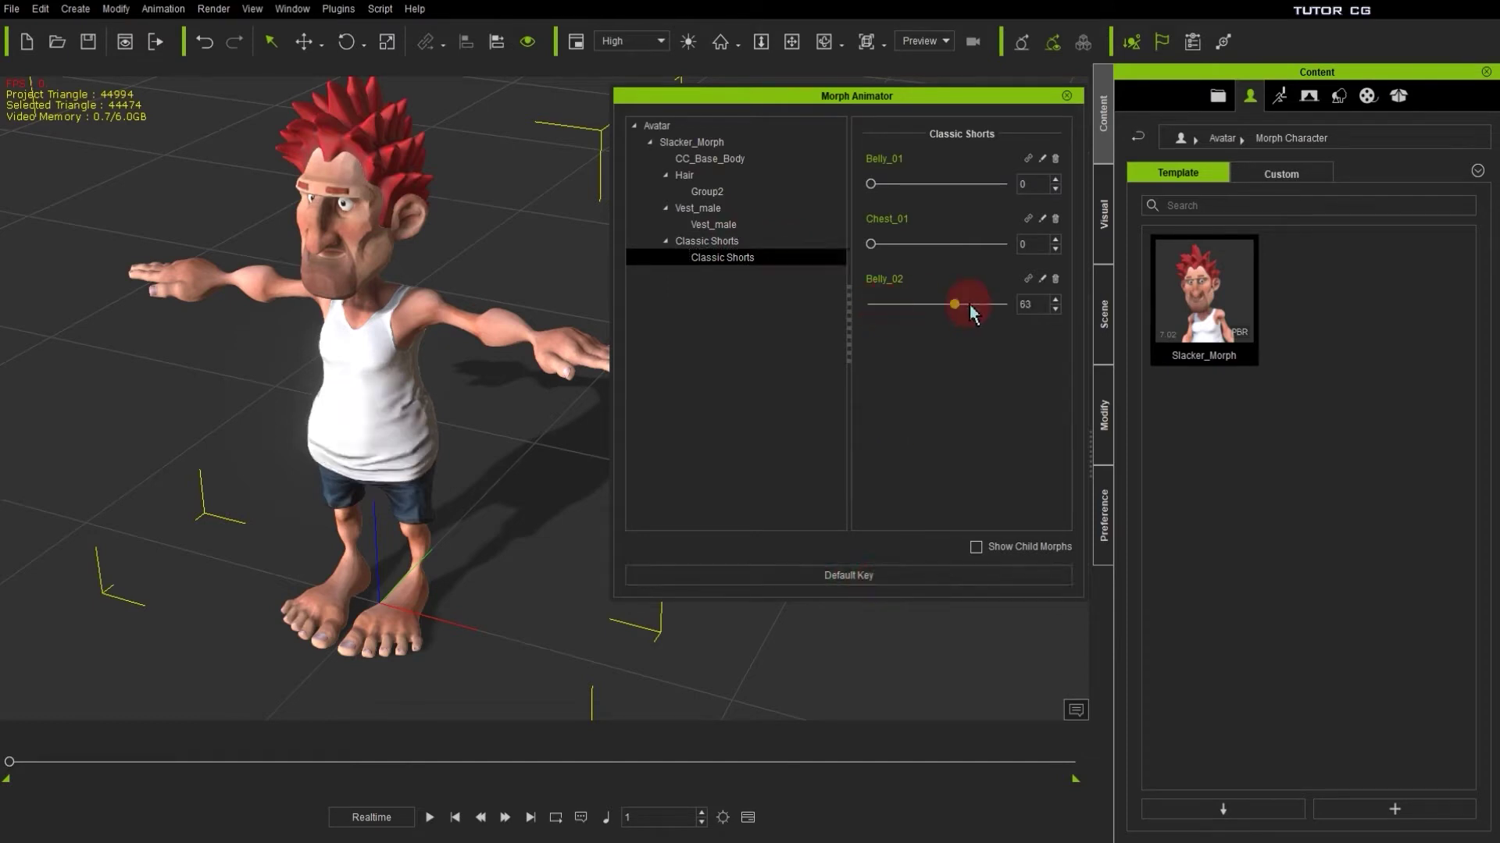
click(870, 578)
click(547, 457)
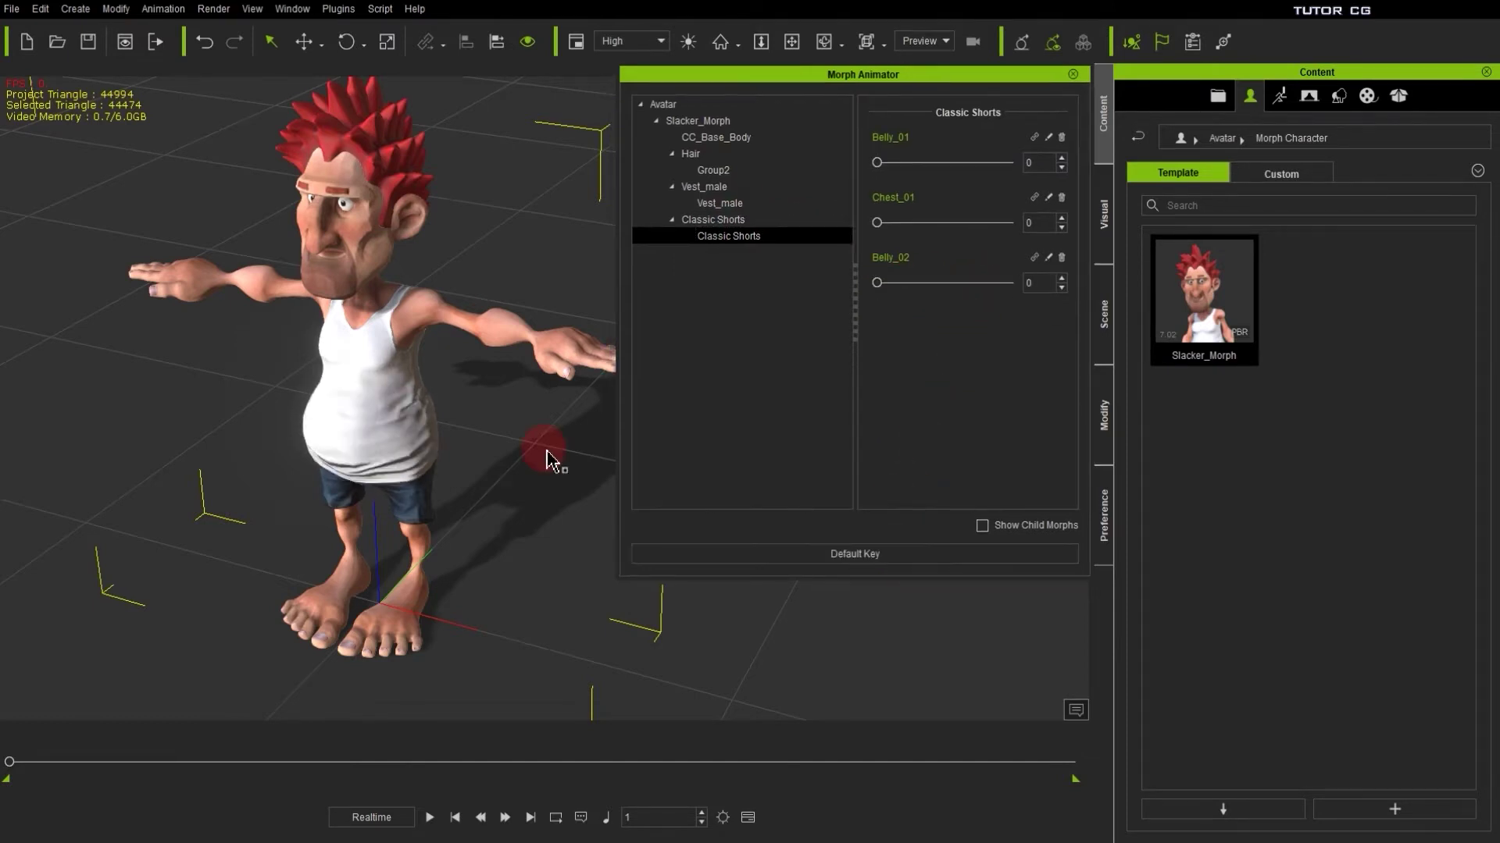
- Show the timeline and move the Morph Animator window clear of the character
key(F3)
drag(899, 65, 1261, 25)
mouse_move(586, 257)
mouse_down()
mouse_move(605, 304)
mouse_move(687, 125)
mouse_move(587, 273)
mouse_up()
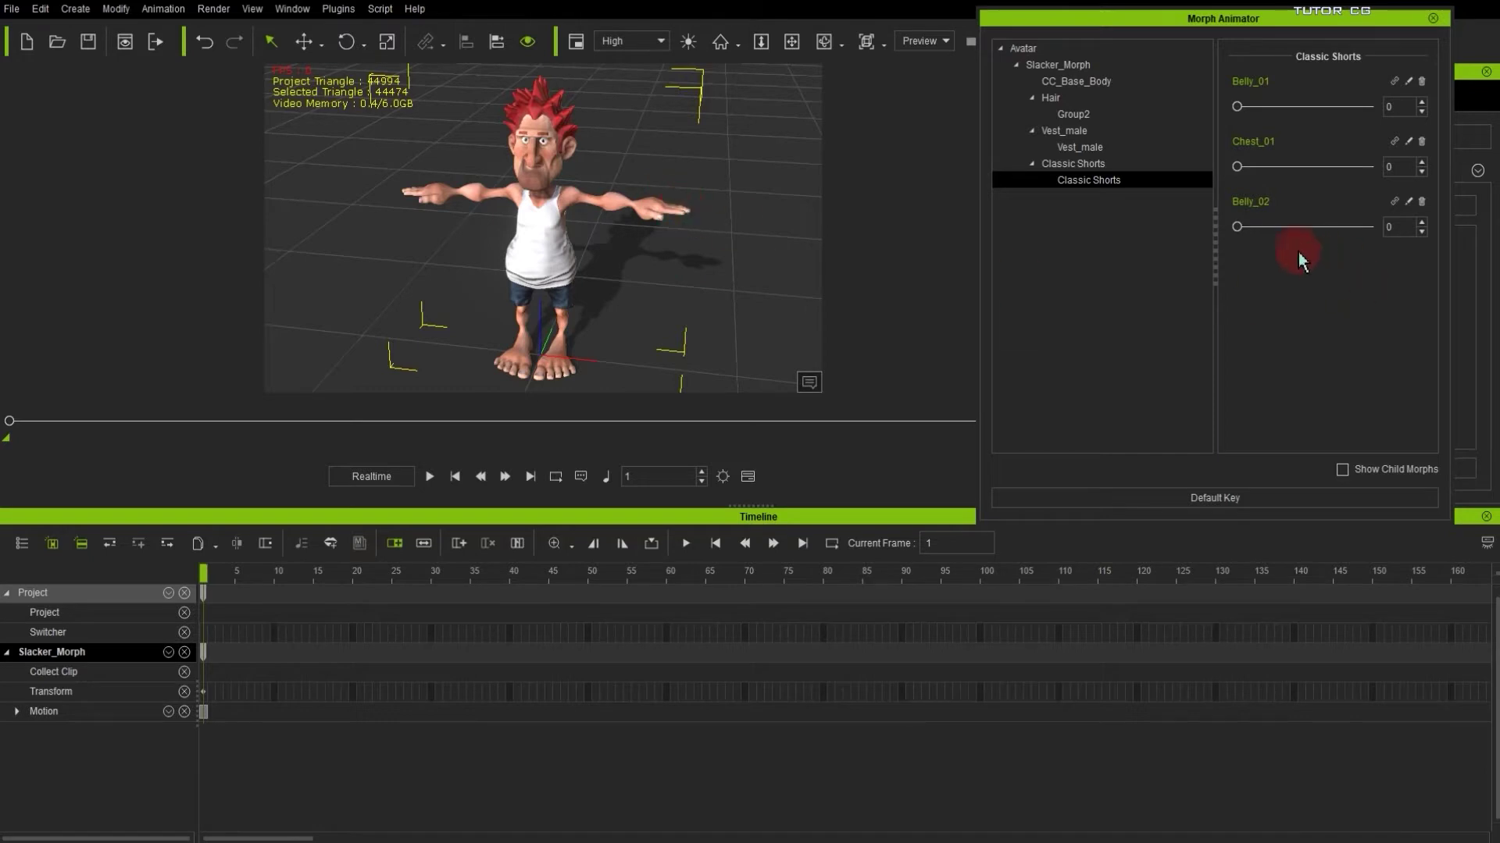
- Test the Belly_02 morph of the Classic Shorts over its range up to 100 while viewing the torso up close
drag(1238, 227, 1387, 227)
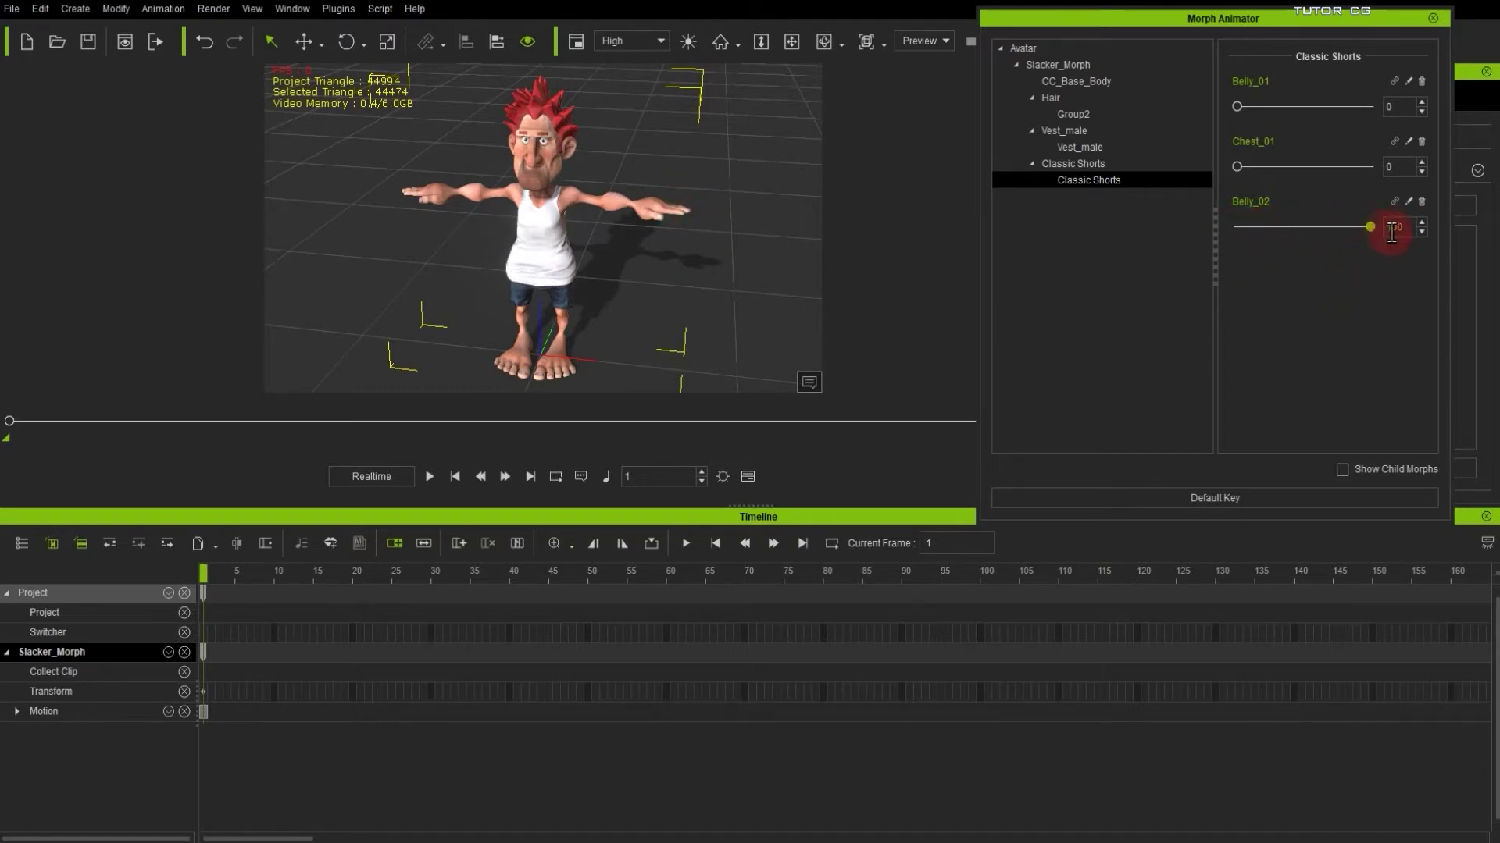
click(1371, 227)
mouse_move(1370, 227)
mouse_down()
mouse_move(1212, 234)
mouse_move(1392, 244)
mouse_up()
middle_drag(603, 268, 636, 200)
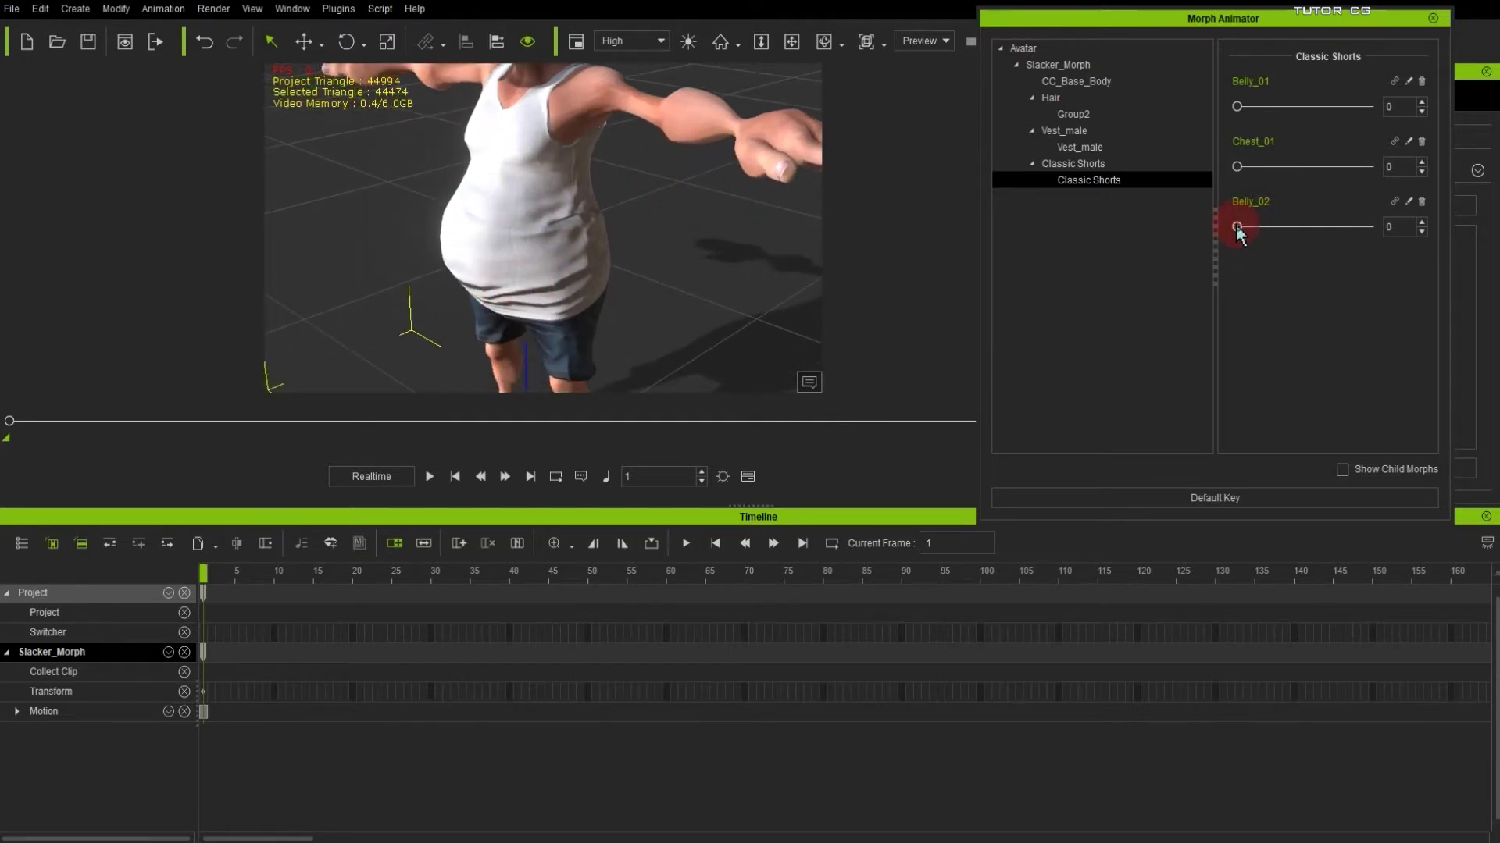
drag(1236, 228, 1295, 227)
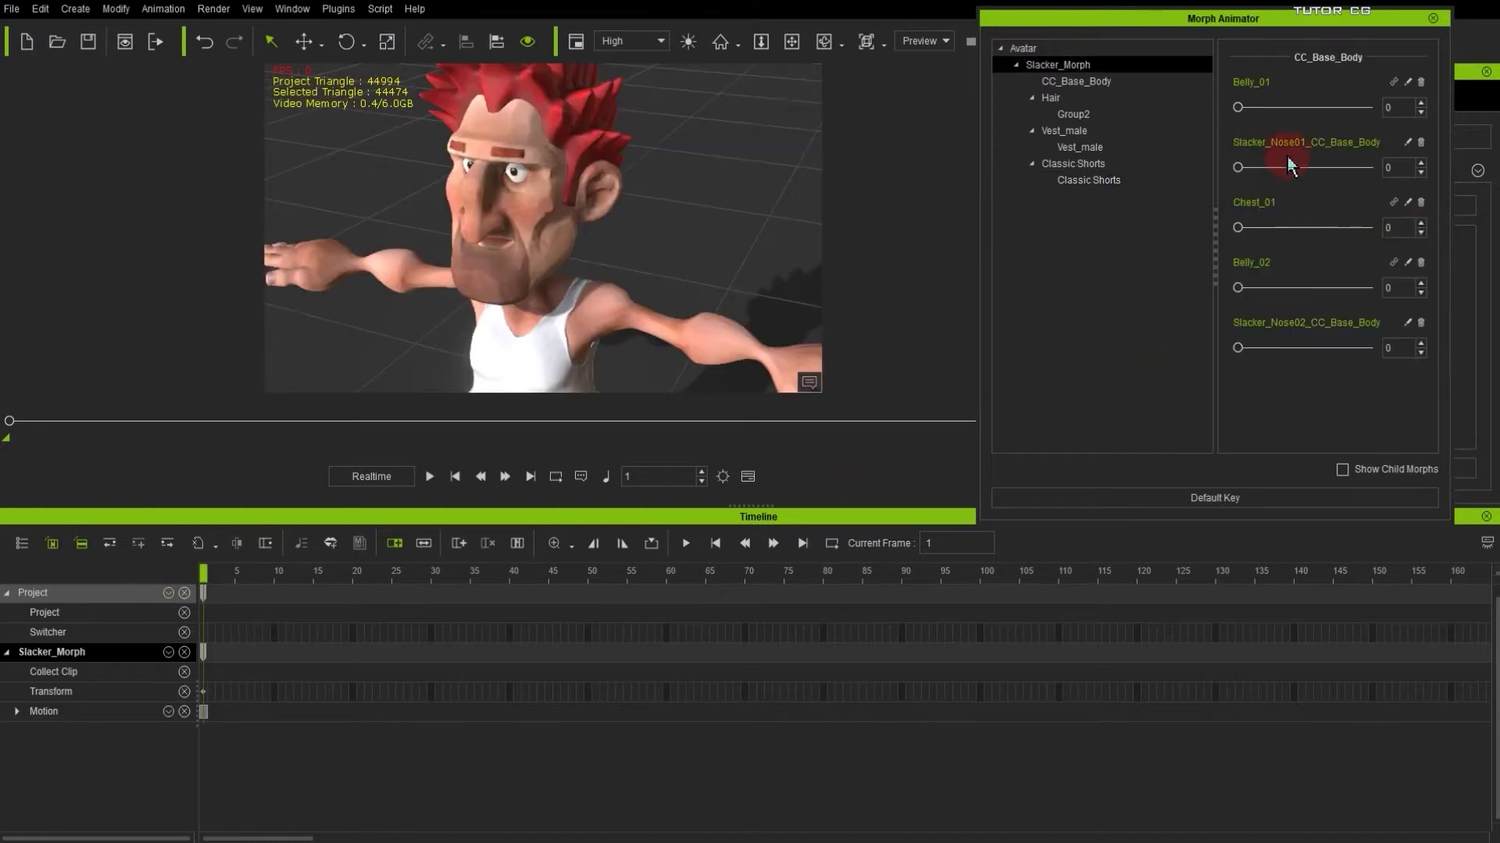
- Key the Slacker_Nose02_CC_Base_Body morph at 59 on frame 23 and scrub the timeline to preview the nose animation
click(376, 576)
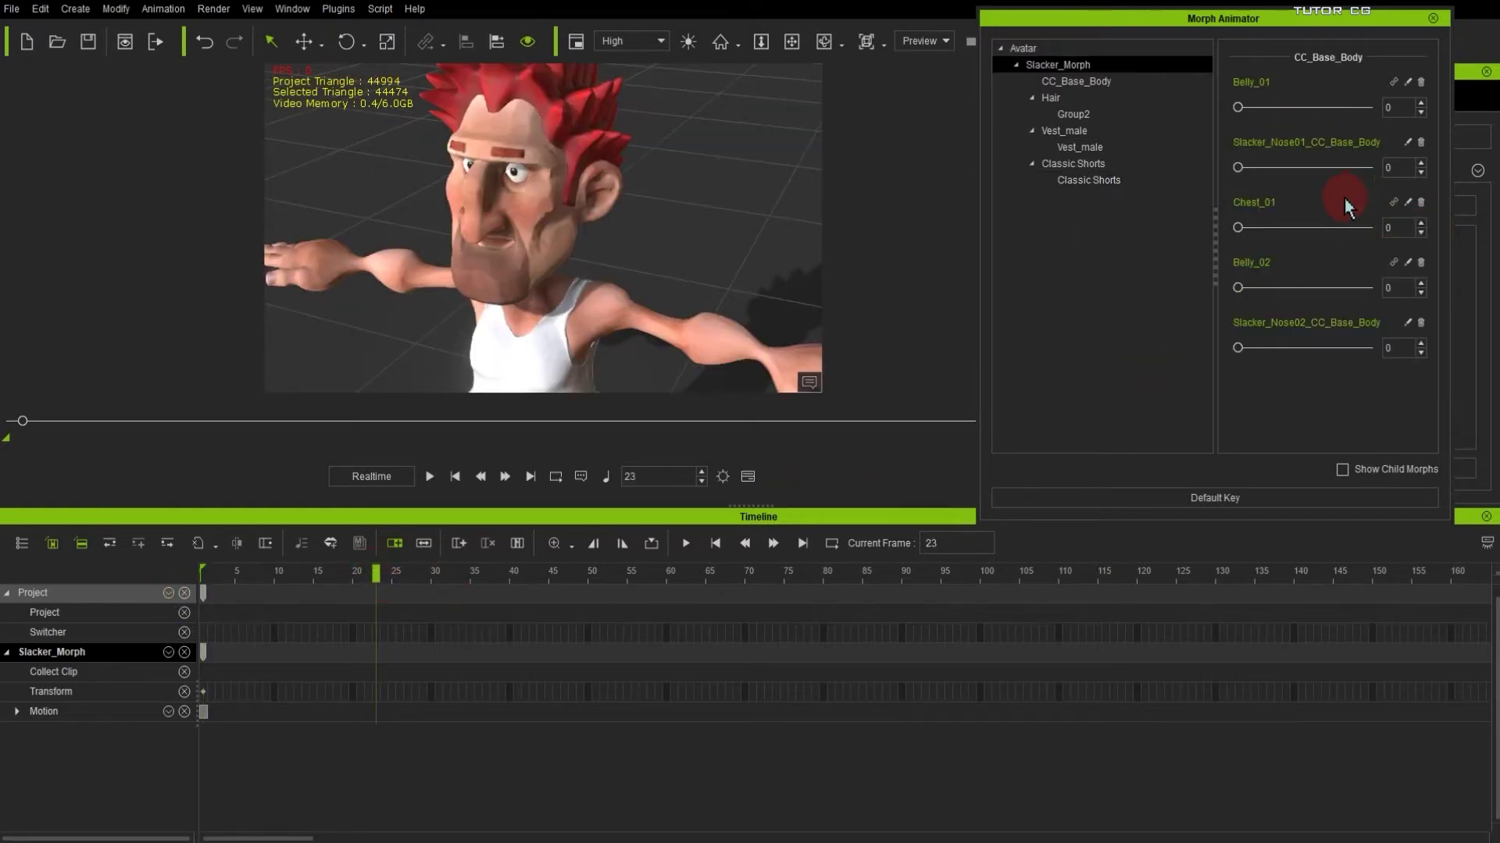
drag(1238, 348, 1318, 372)
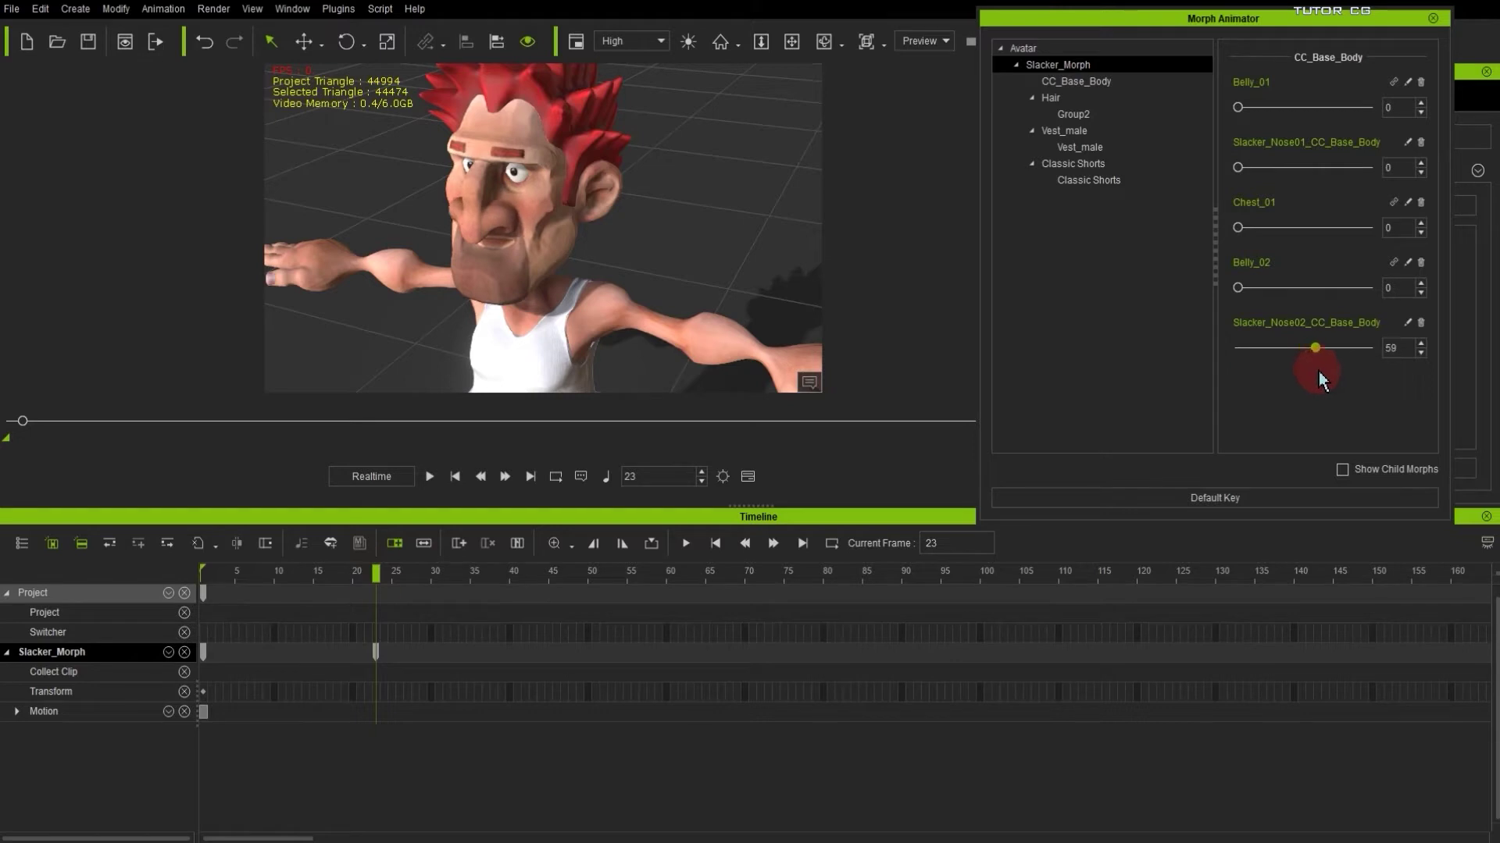
drag(375, 578, 93, 597)
drag(237, 592, 554, 580)
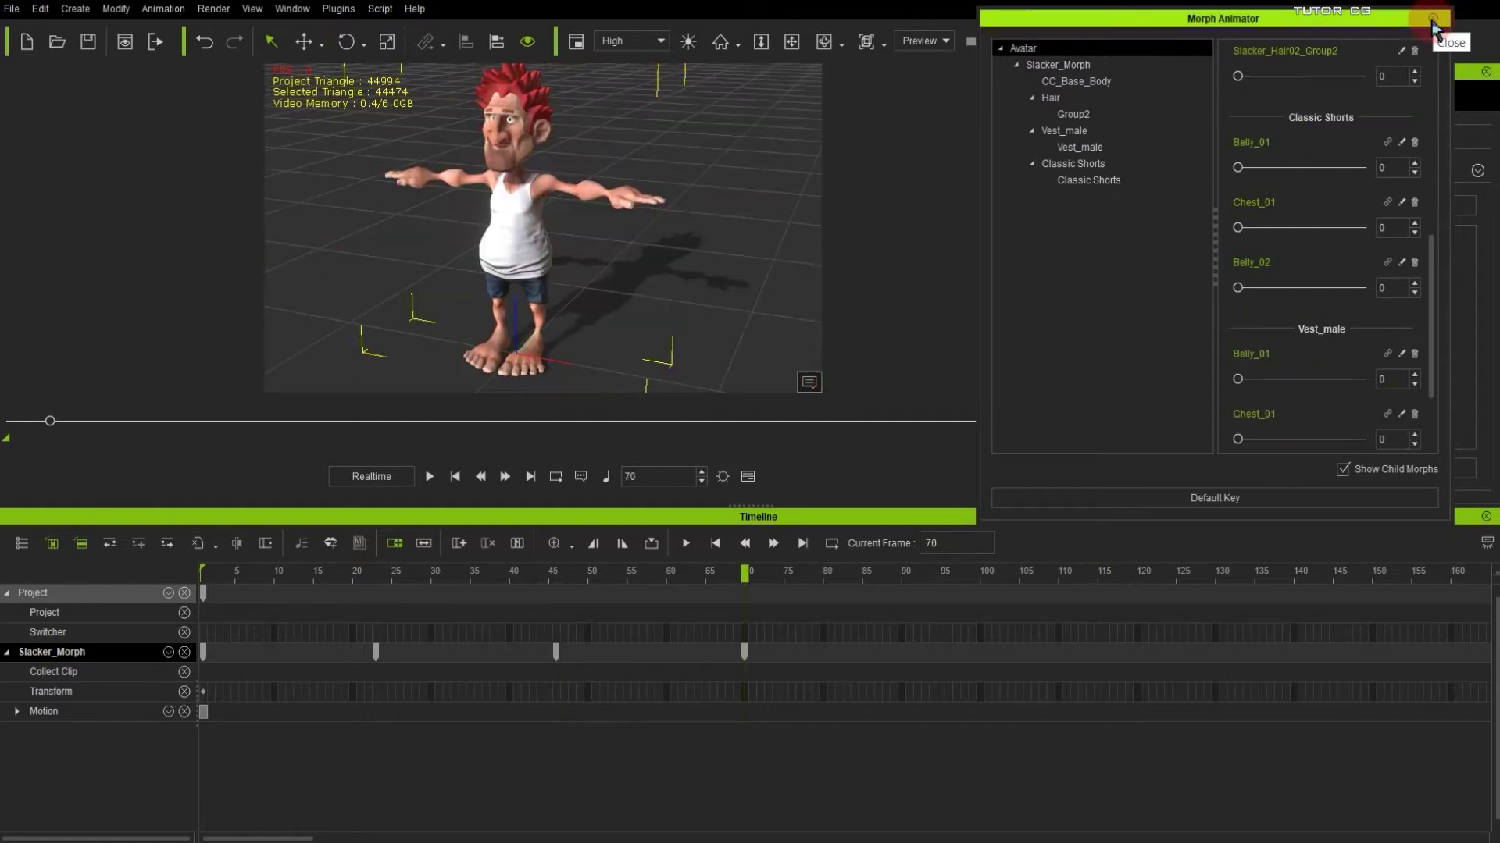
- Close the Morph Animator and timeline, and reopen the Morph Animator from the avatar's animation settings, placing it over the viewport
click(1433, 18)
key(F3)
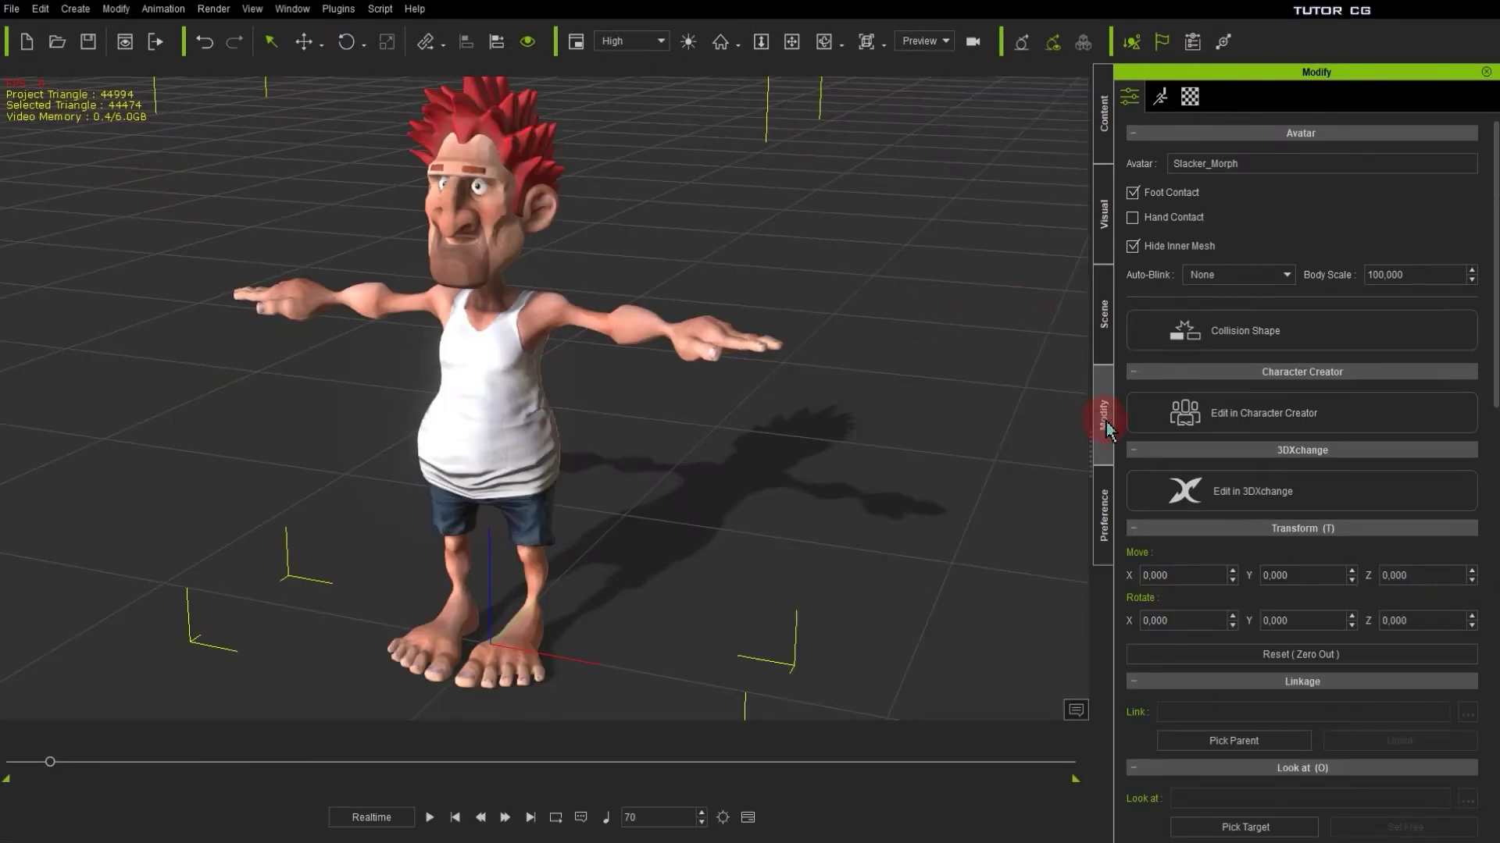
click(1160, 103)
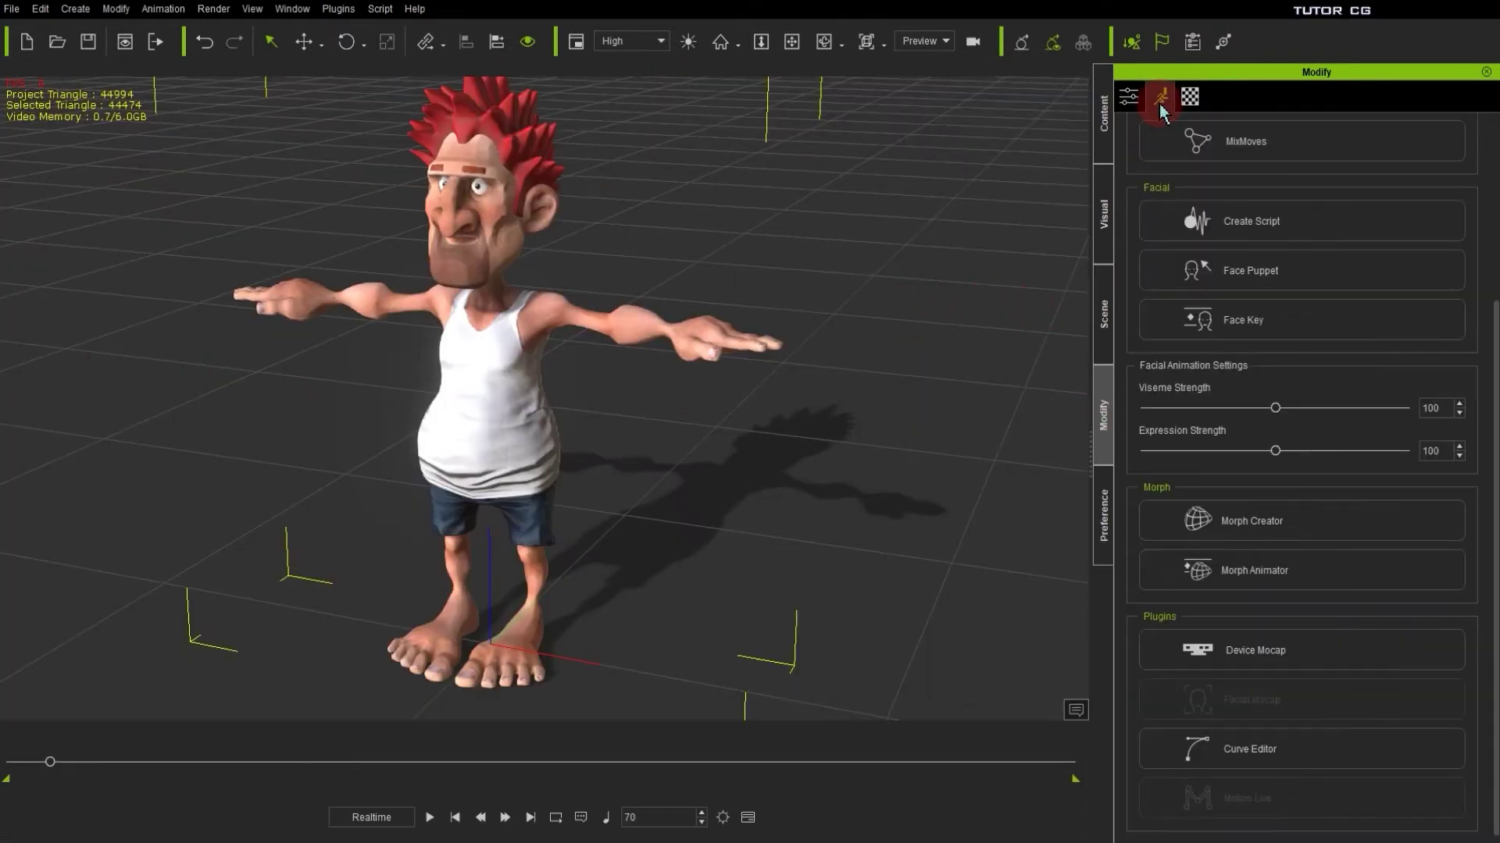
click(1248, 587)
drag(1308, 17, 937, 93)
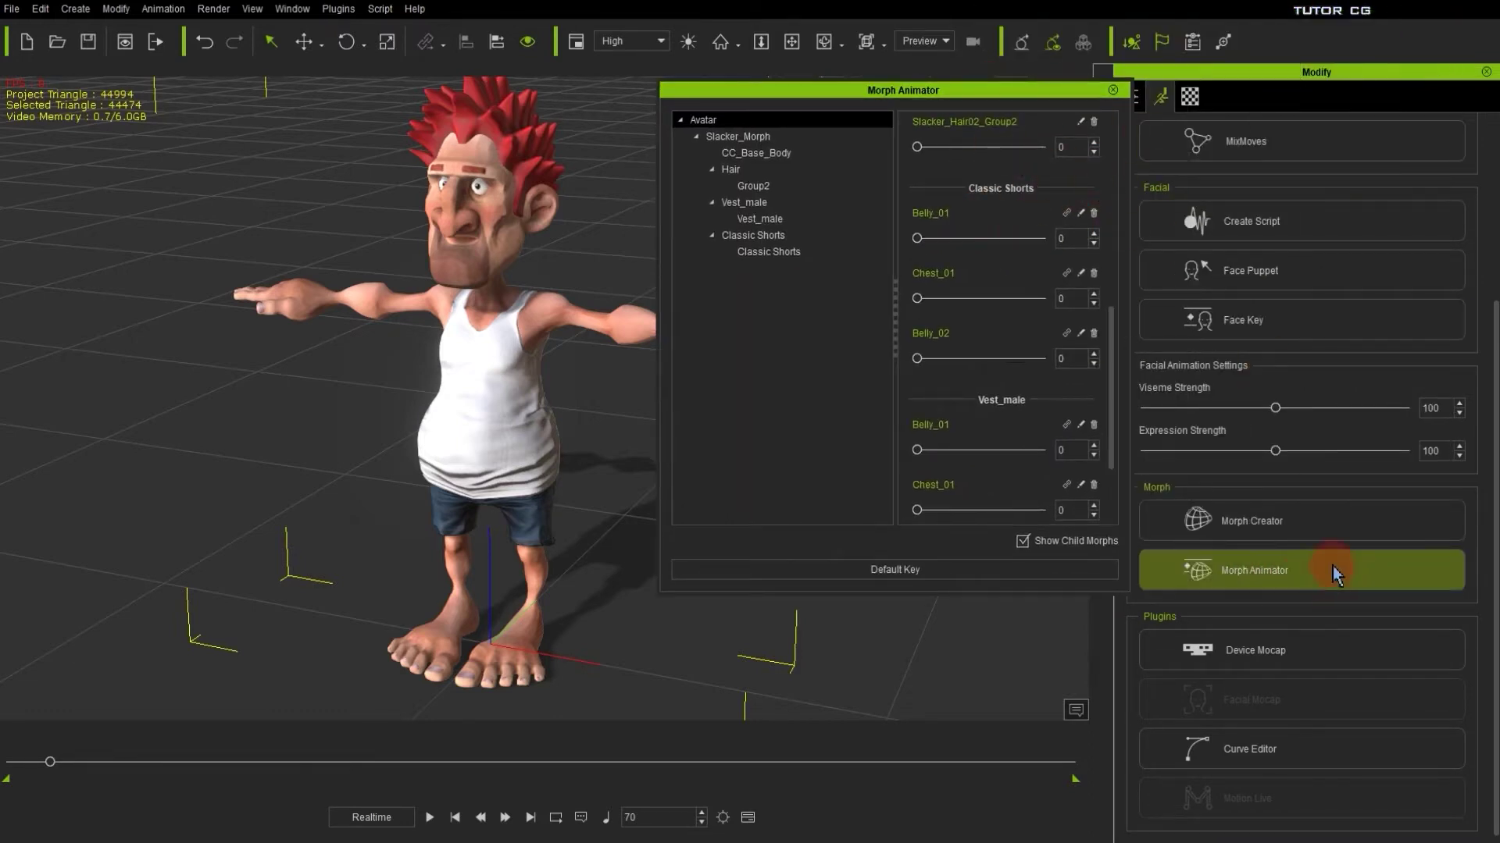
- Close the Morph Animator and open the avatar in Morph Creator
click(1113, 89)
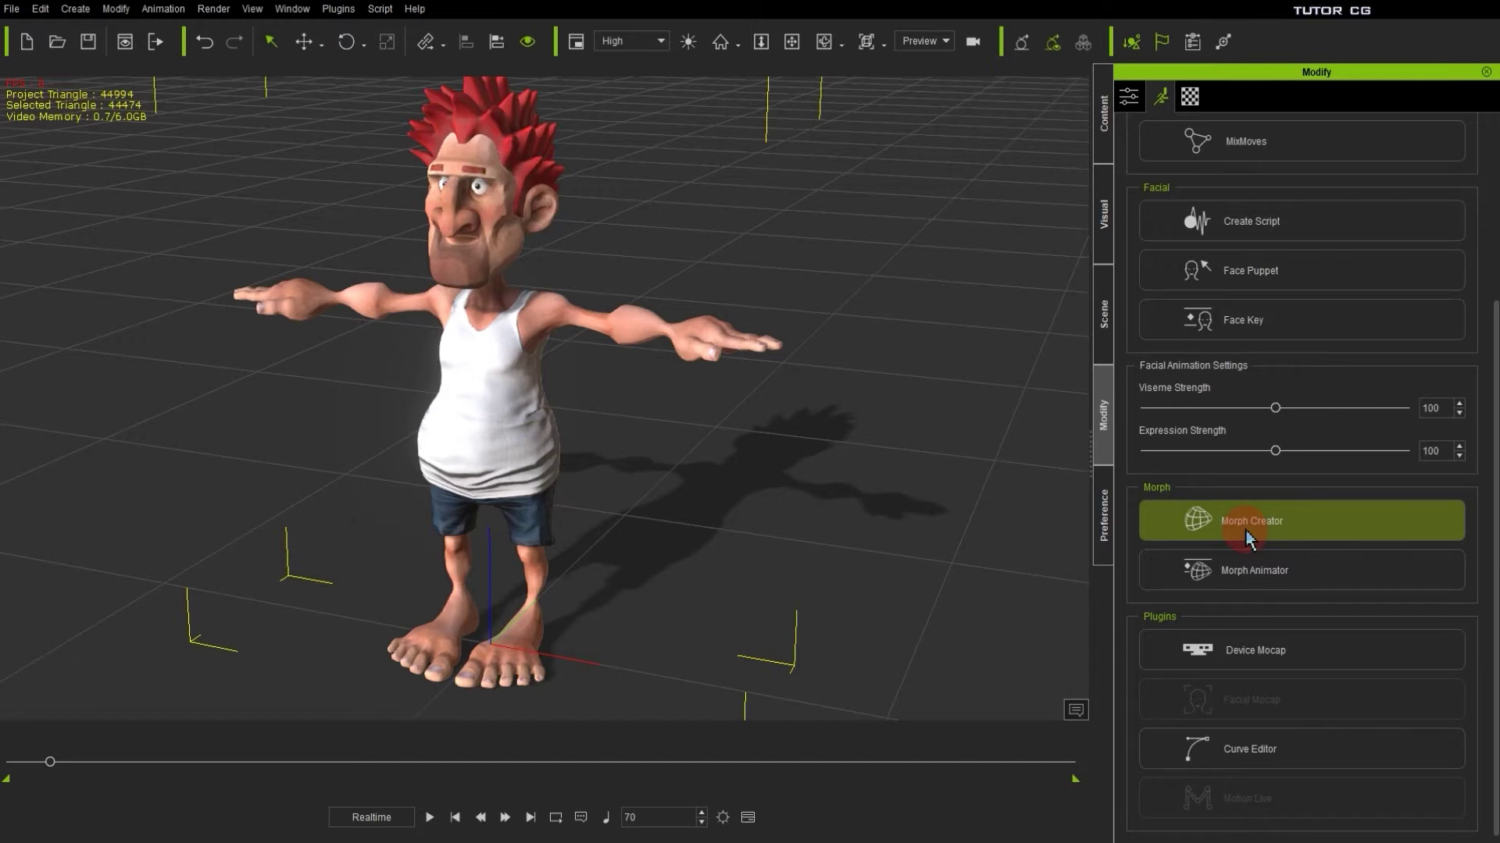
click(1245, 528)
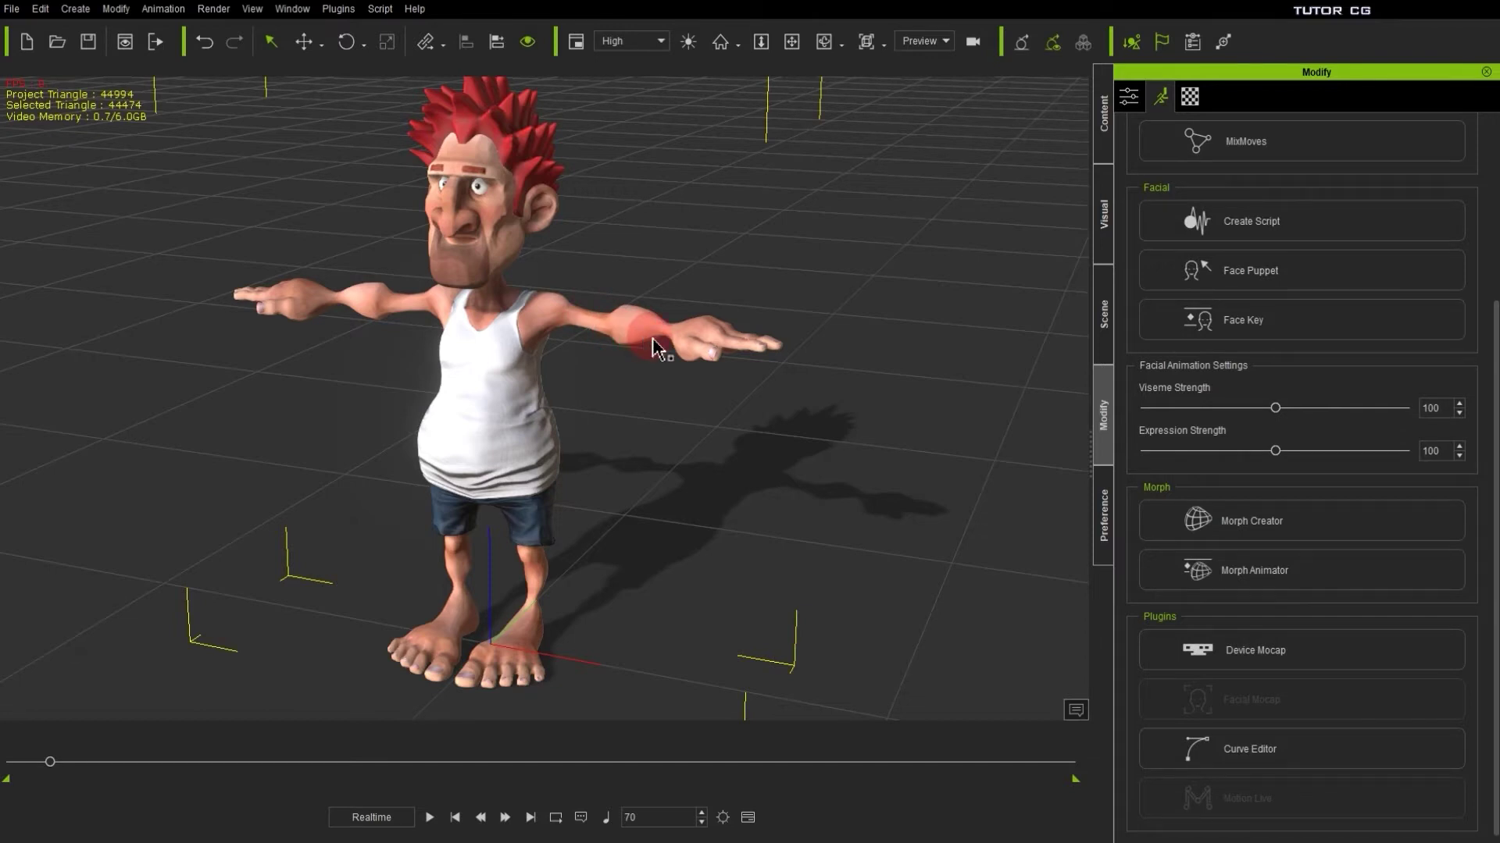
click(1312, 536)
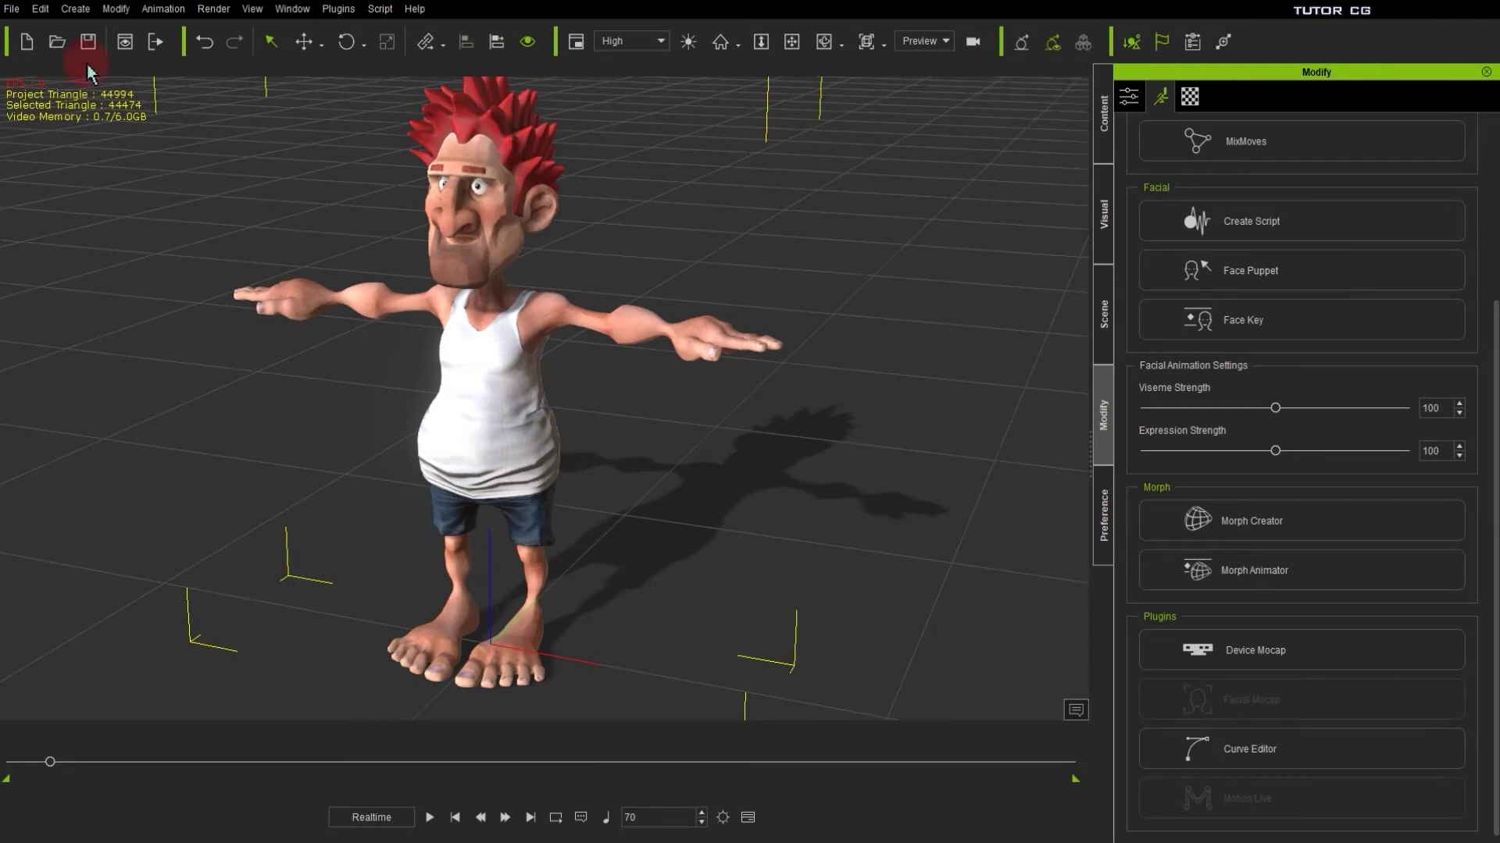
click(688, 289)
click(6, 17)
click(746, 834)
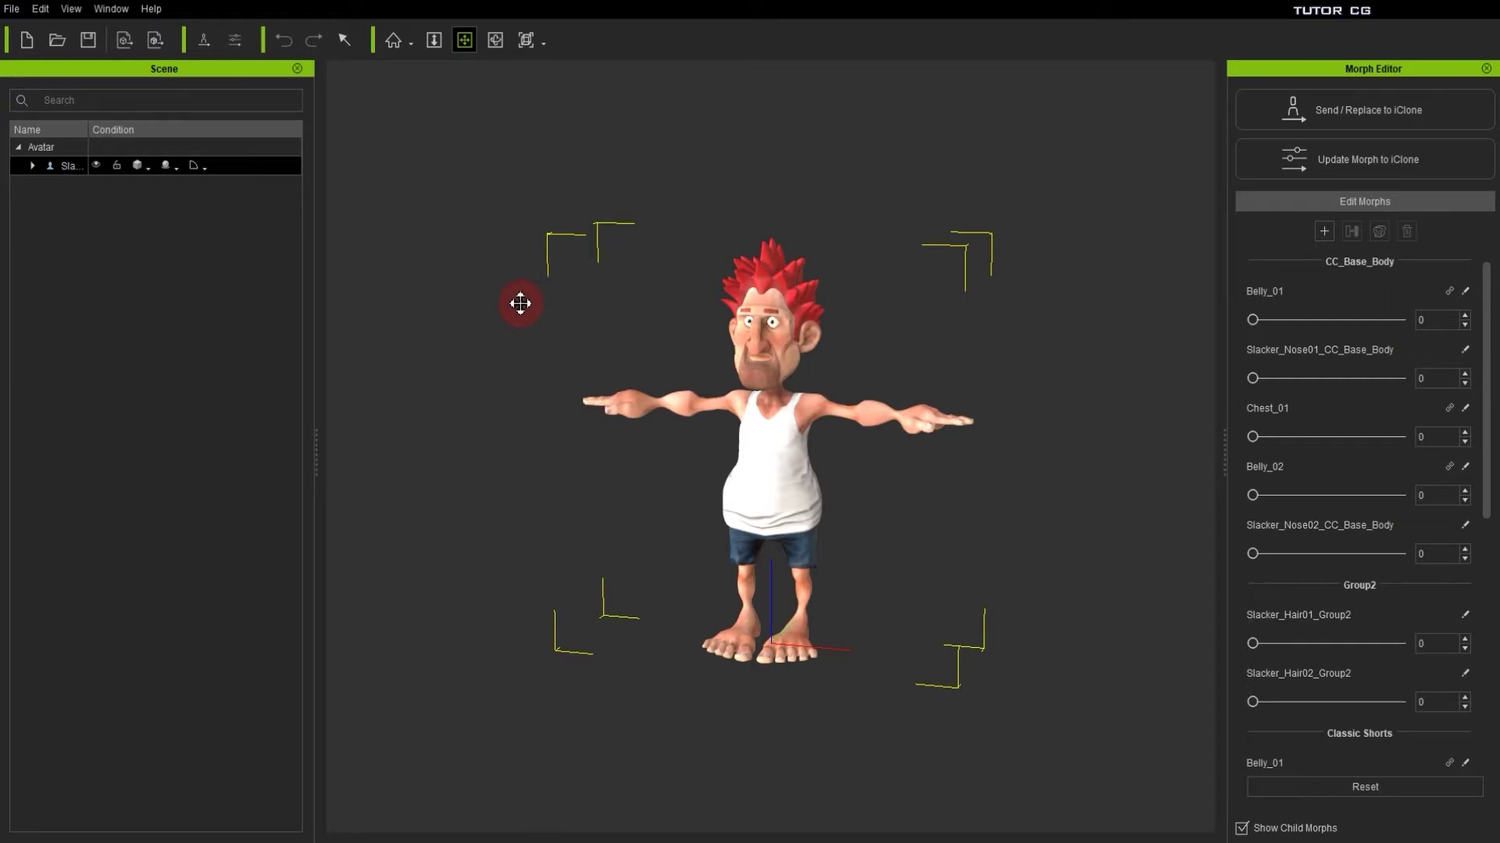
- Review the file commands and the file types supported when opening a file in Morph Creator, and close the dialog
click(18, 10)
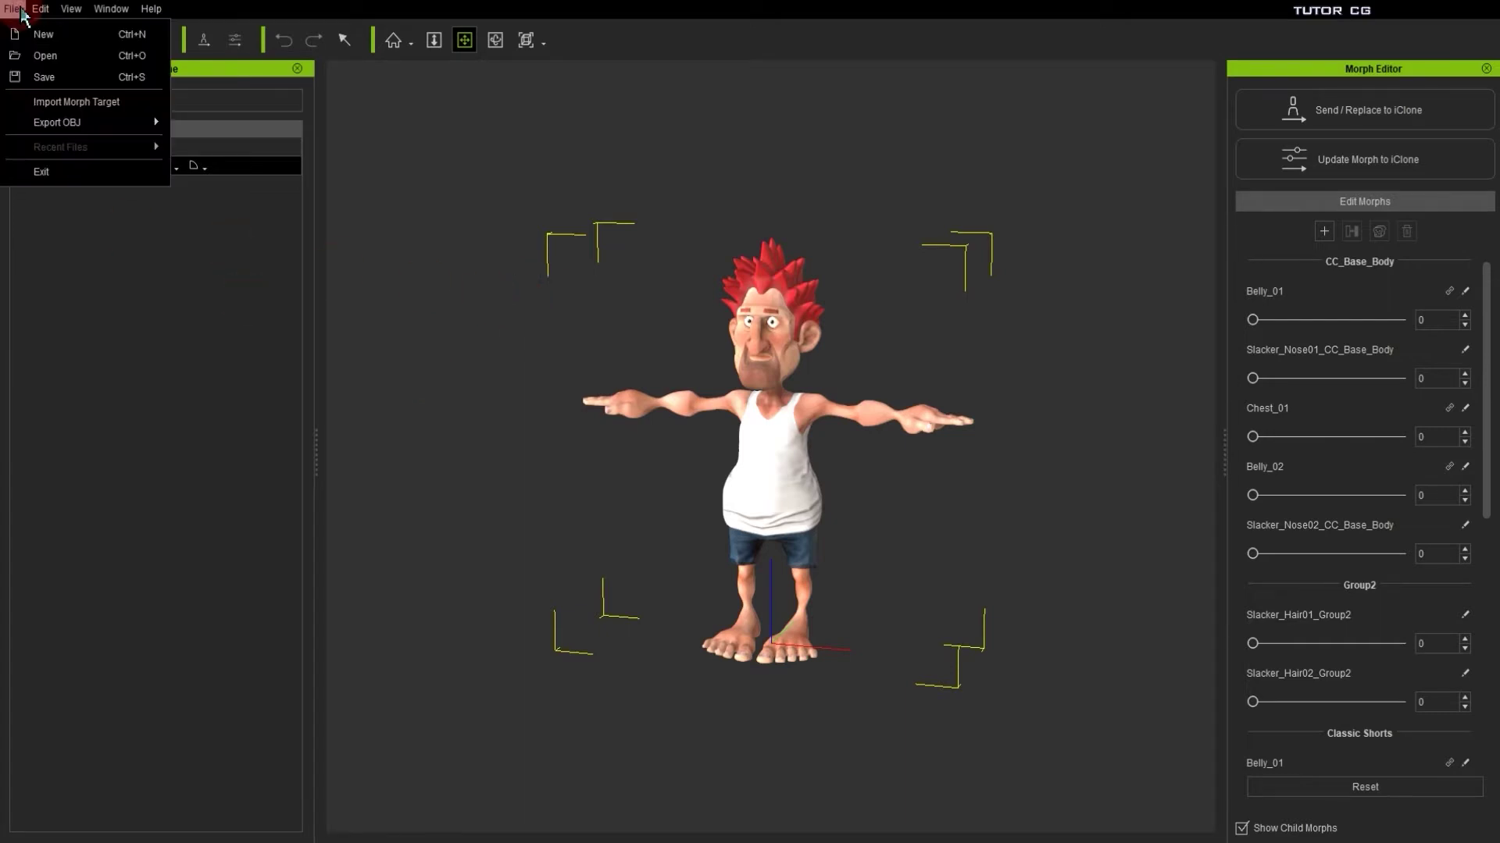
click(33, 39)
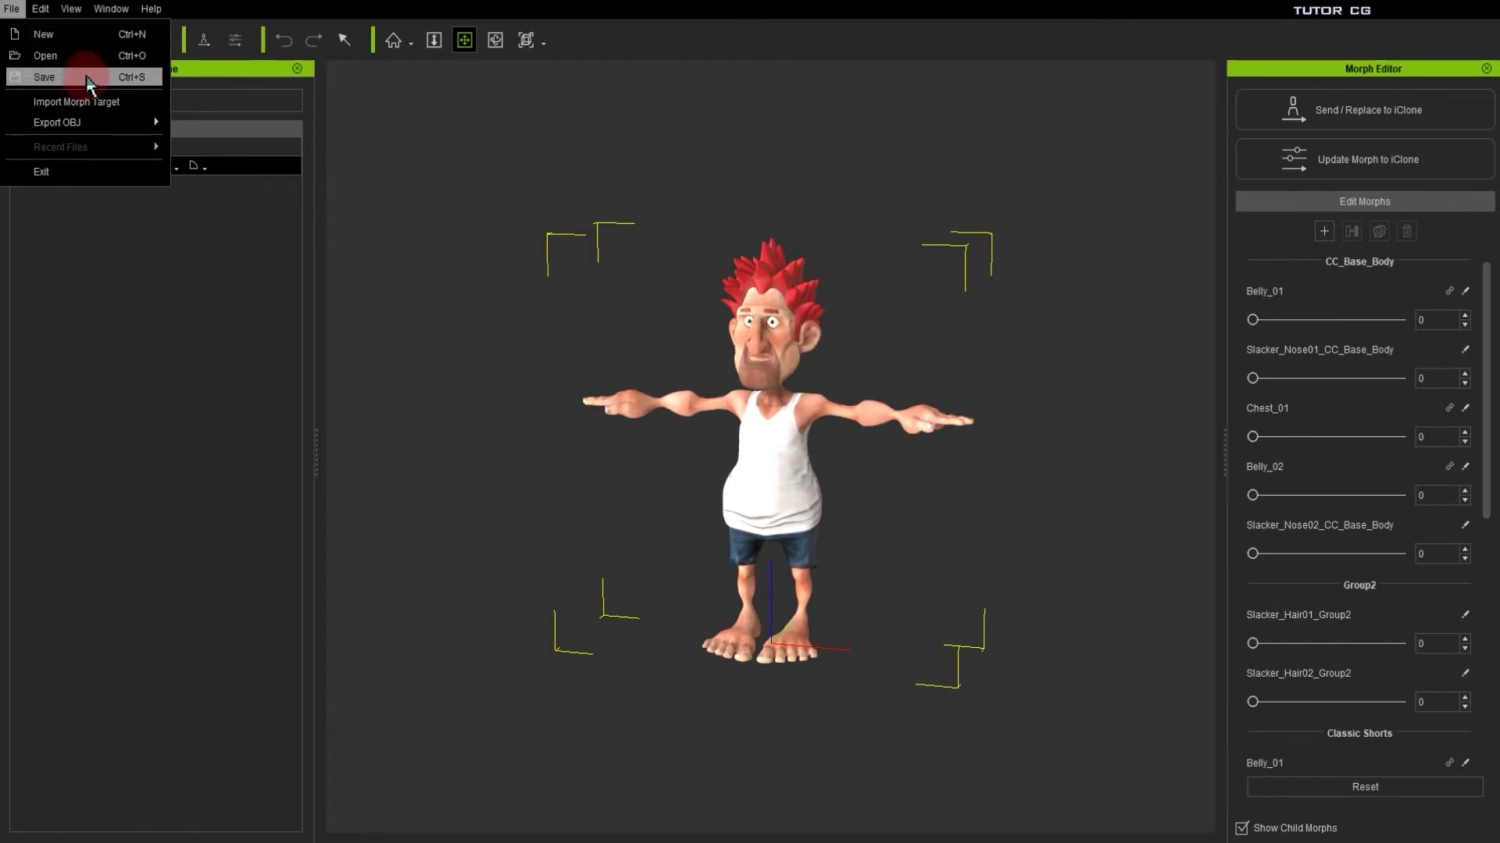
click(87, 77)
click(671, 392)
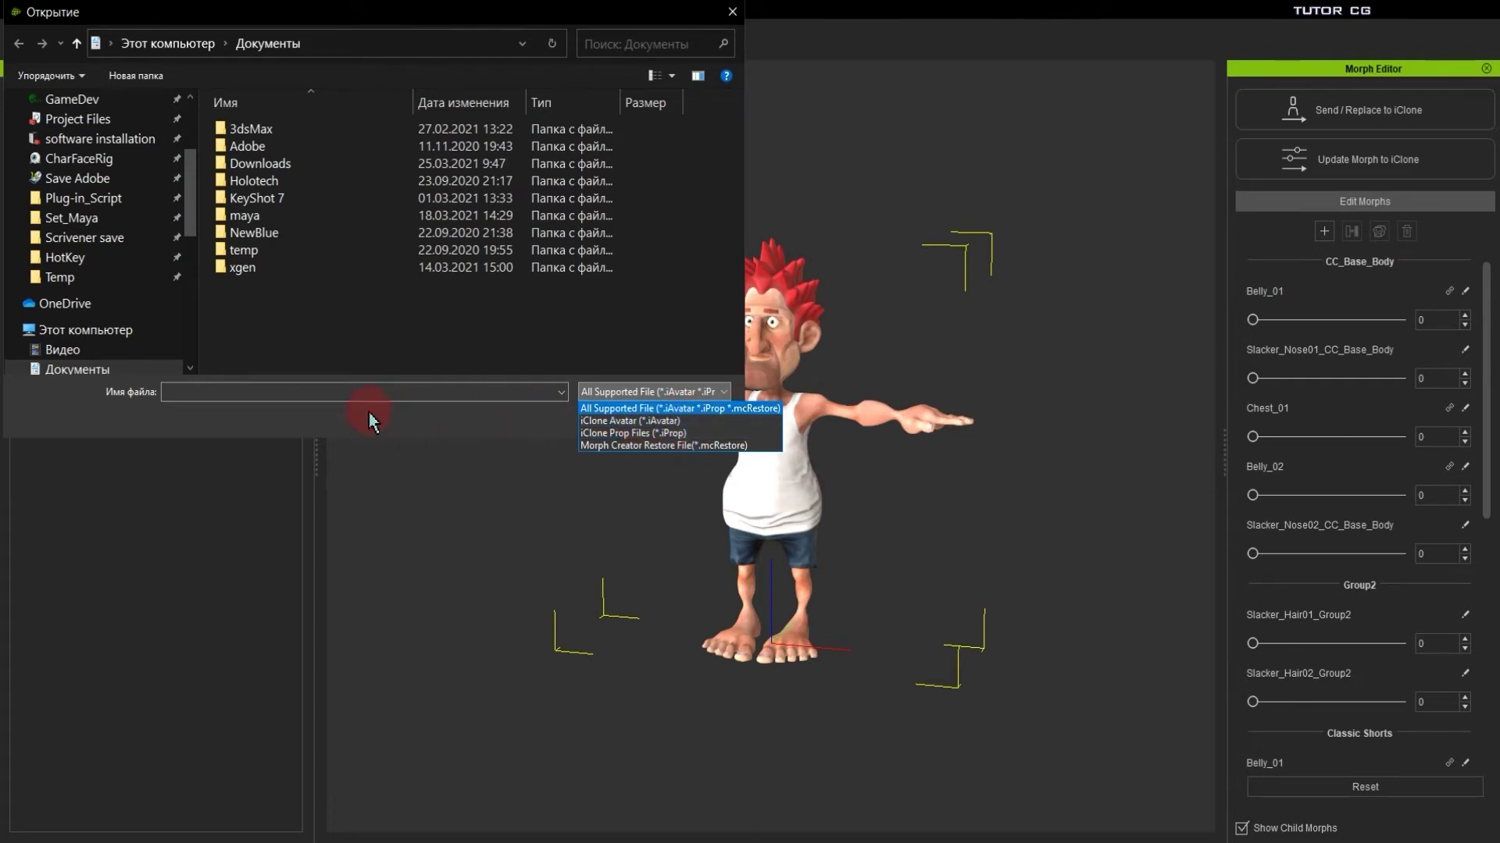
click(734, 12)
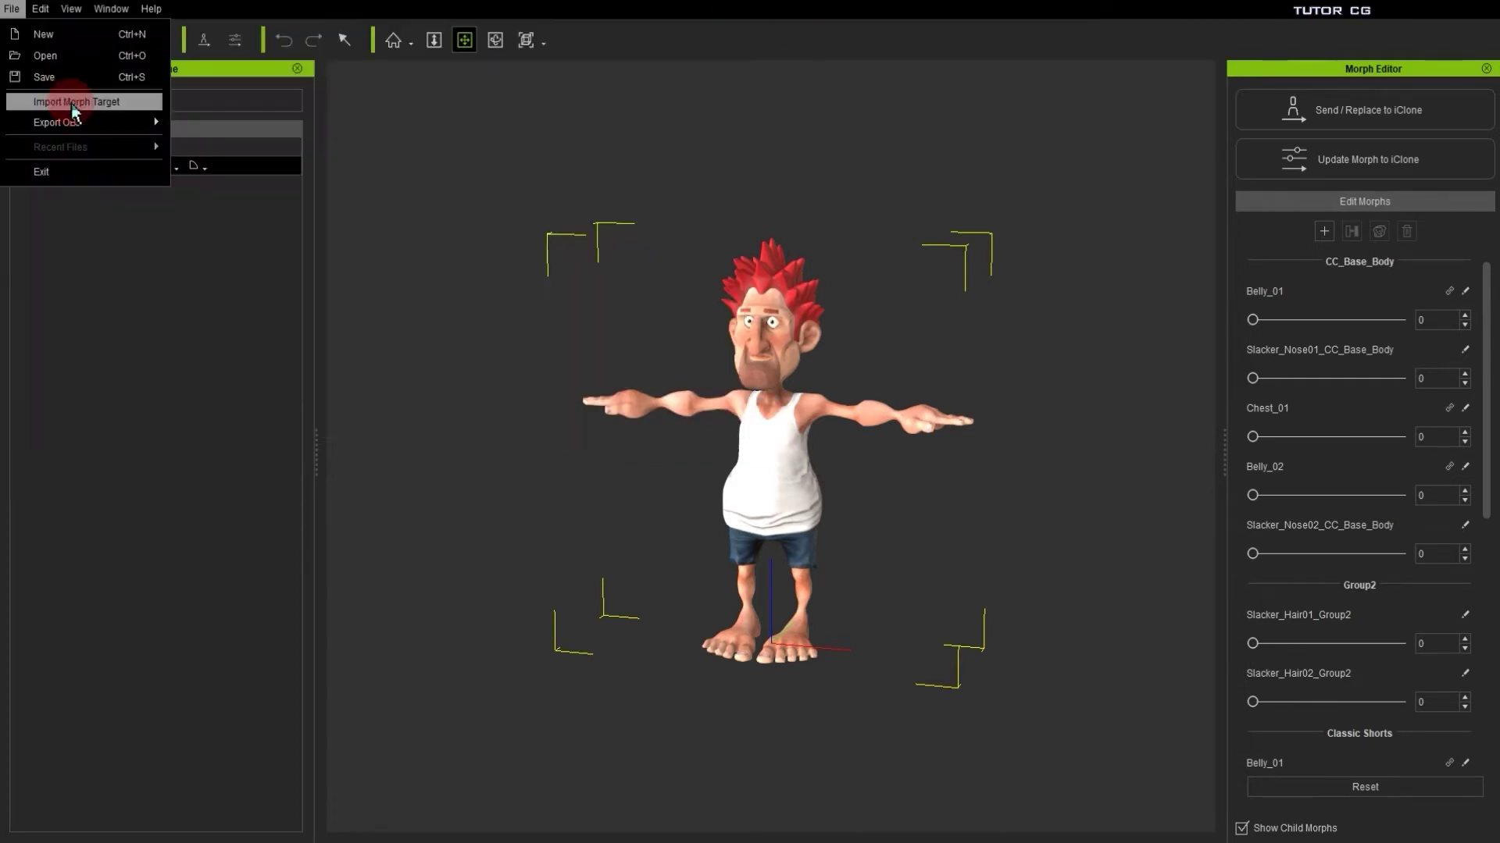
- Examine the file types available for importing a morph target, cancel the import and view the character from its side
click(72, 105)
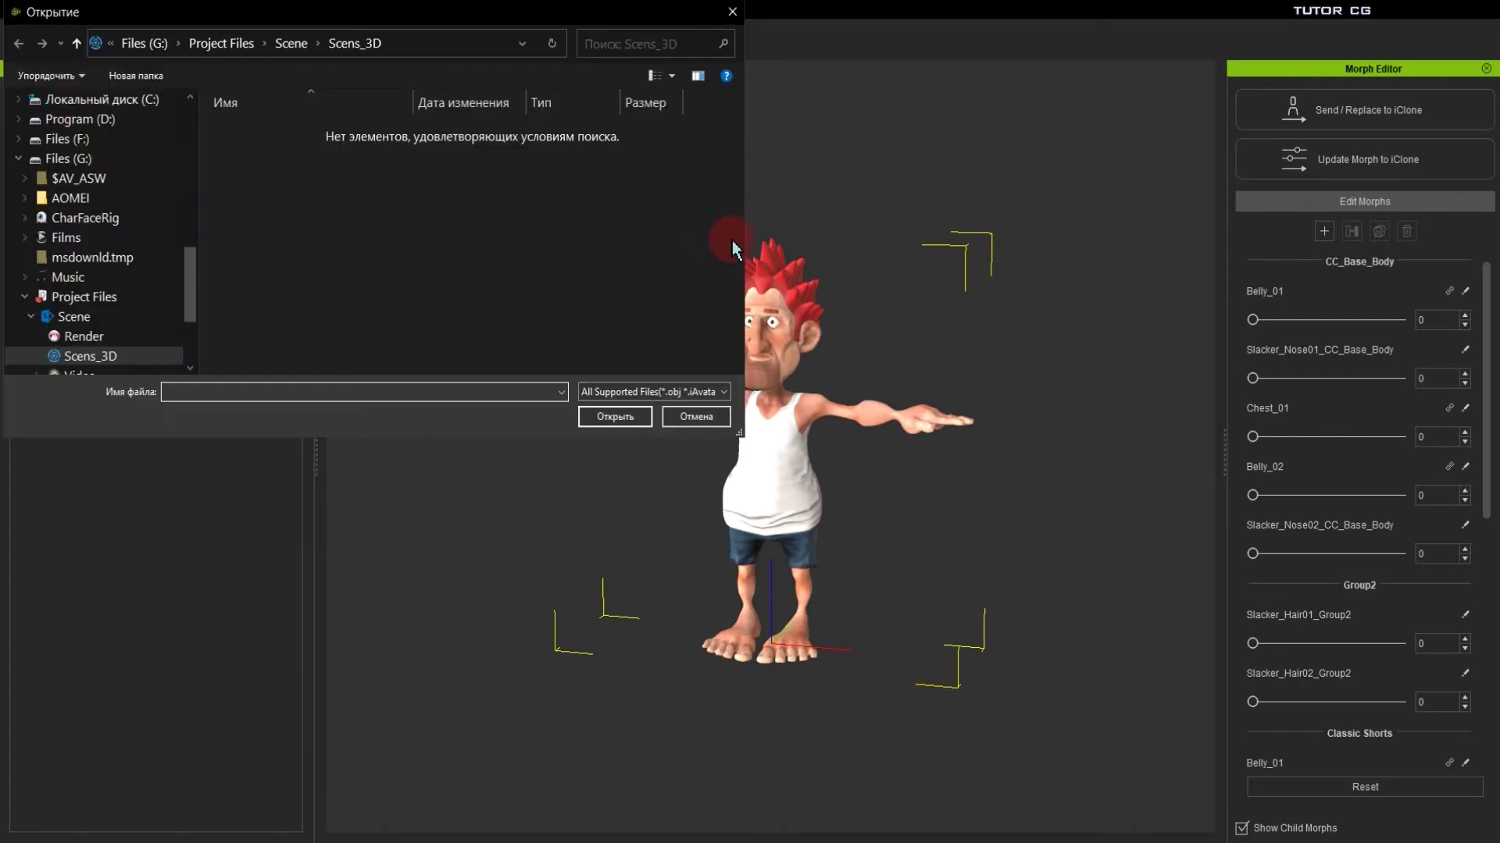
click(723, 392)
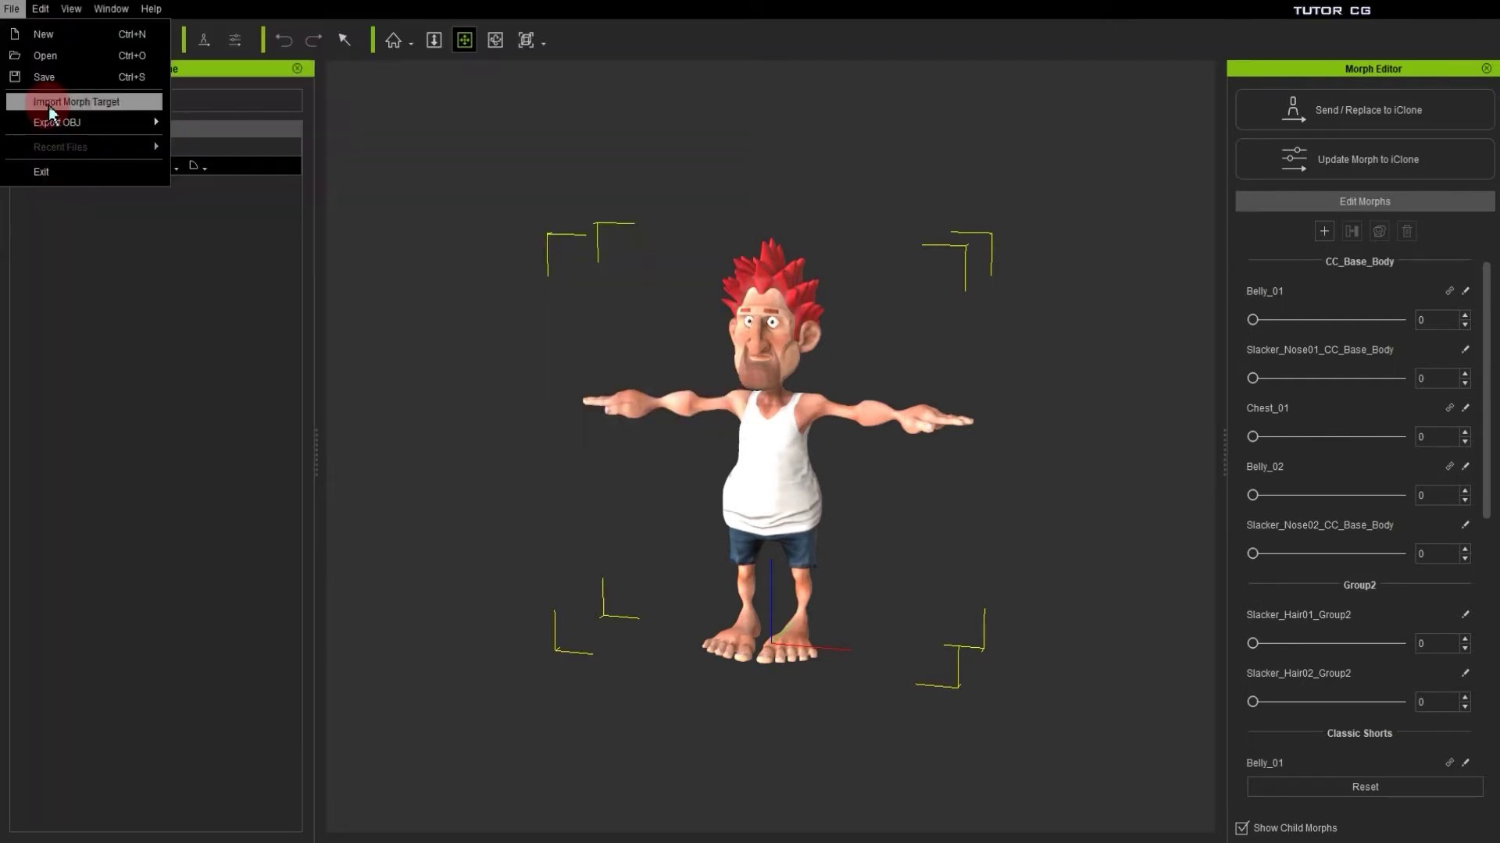
click(107, 102)
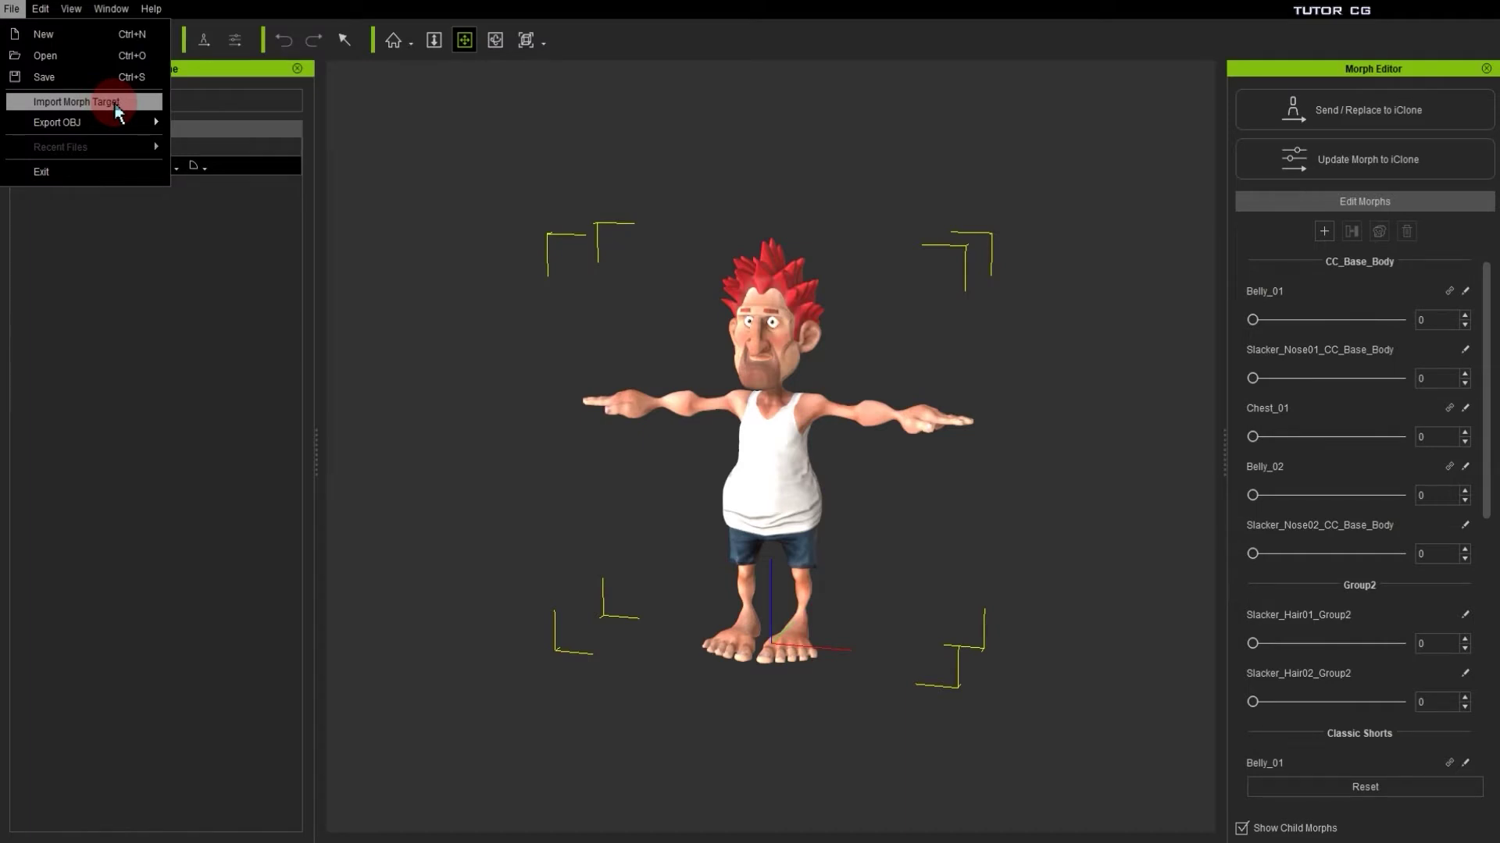
click(127, 107)
click(752, 513)
right_drag(820, 502, 753, 495)
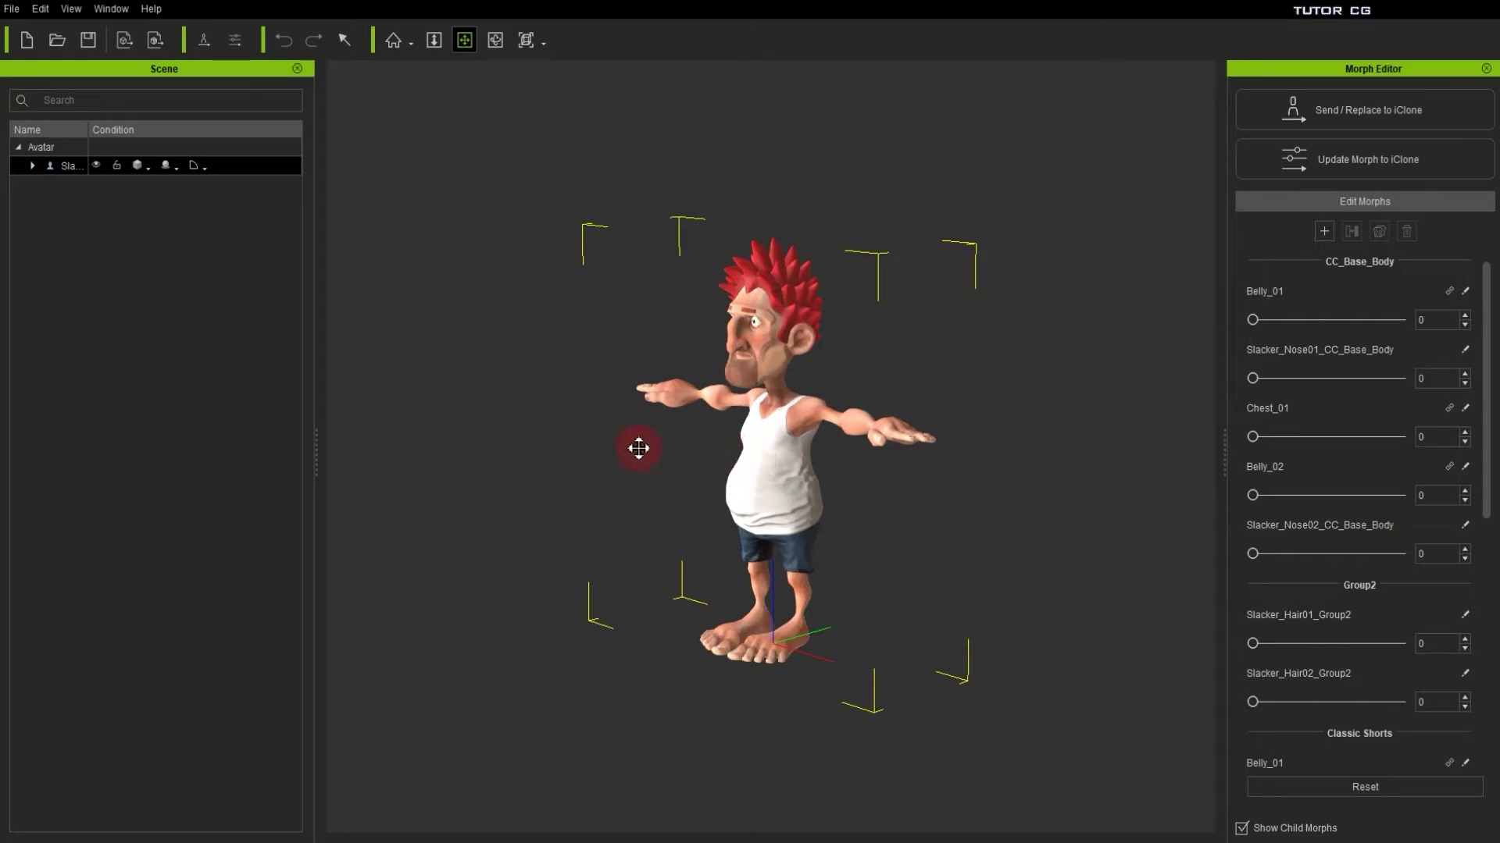
- Examine Morph Creator's export, camera view, workspace layout and toolbar display options
click(15, 9)
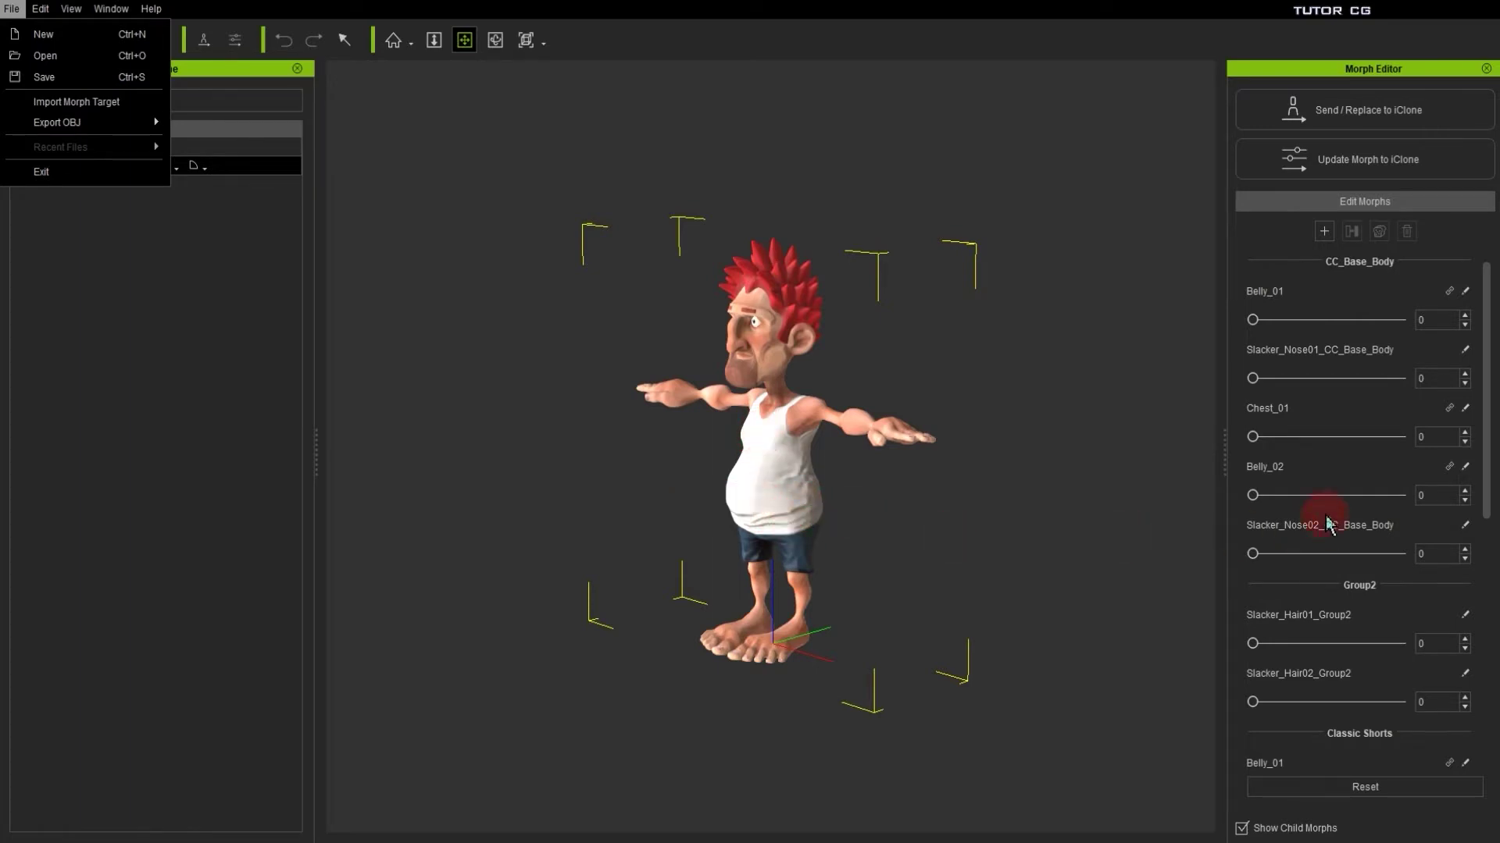
mouse_move(70, 125)
mouse_move(43, 14)
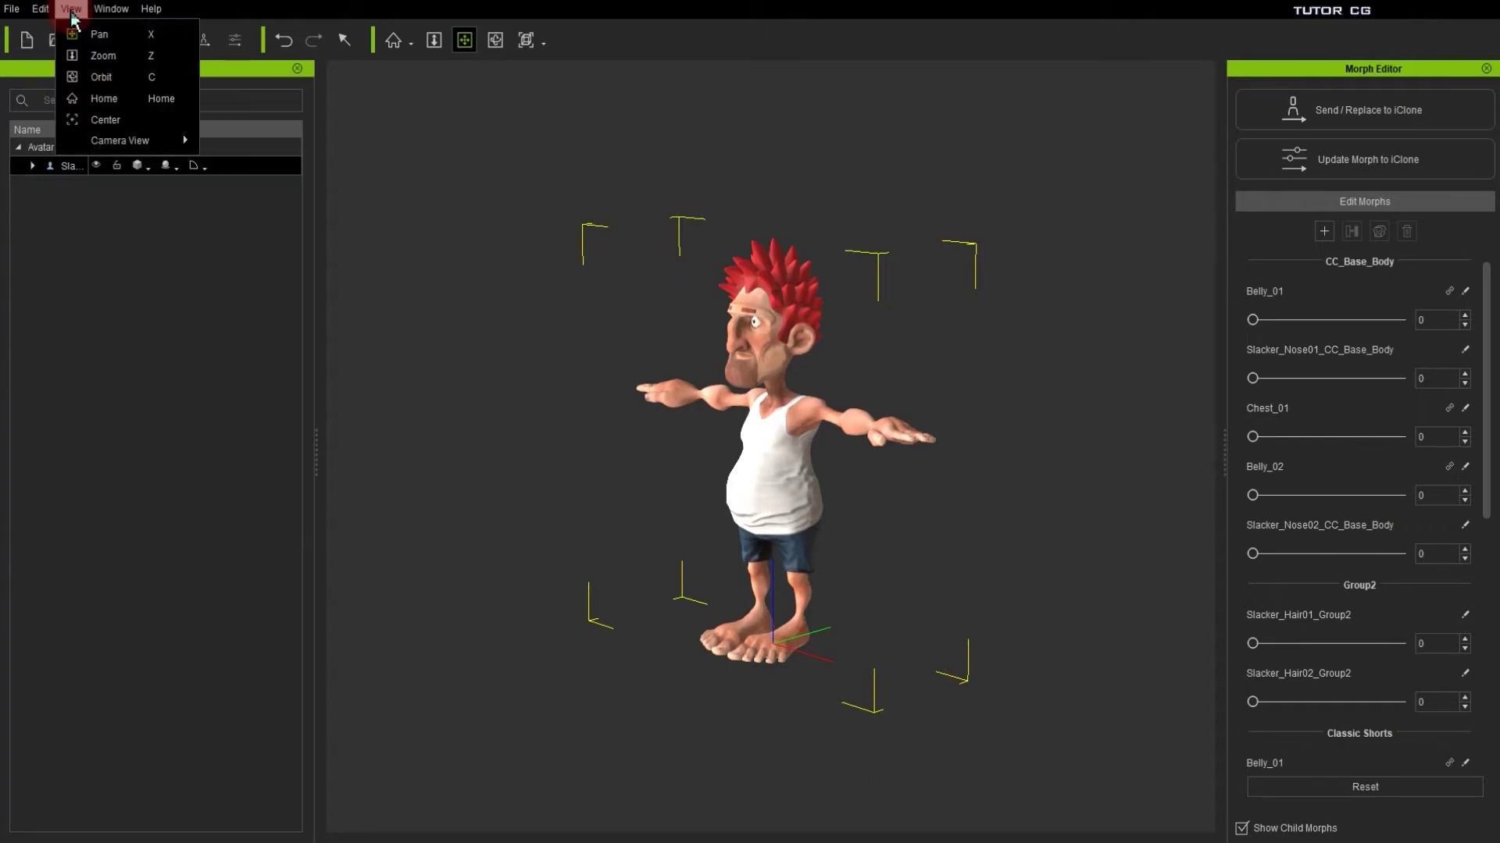
mouse_move(174, 144)
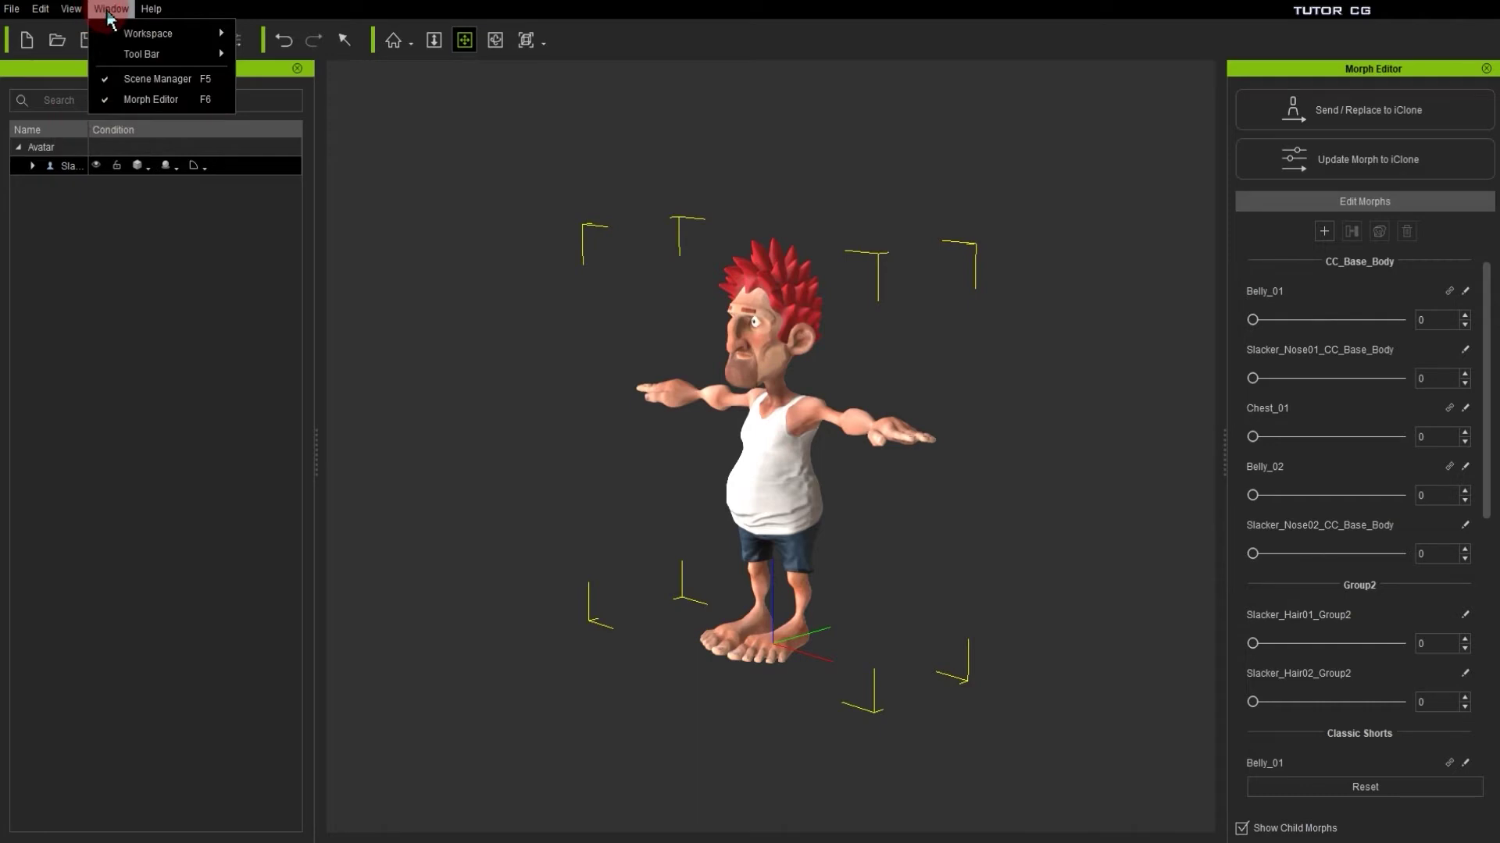
click(125, 39)
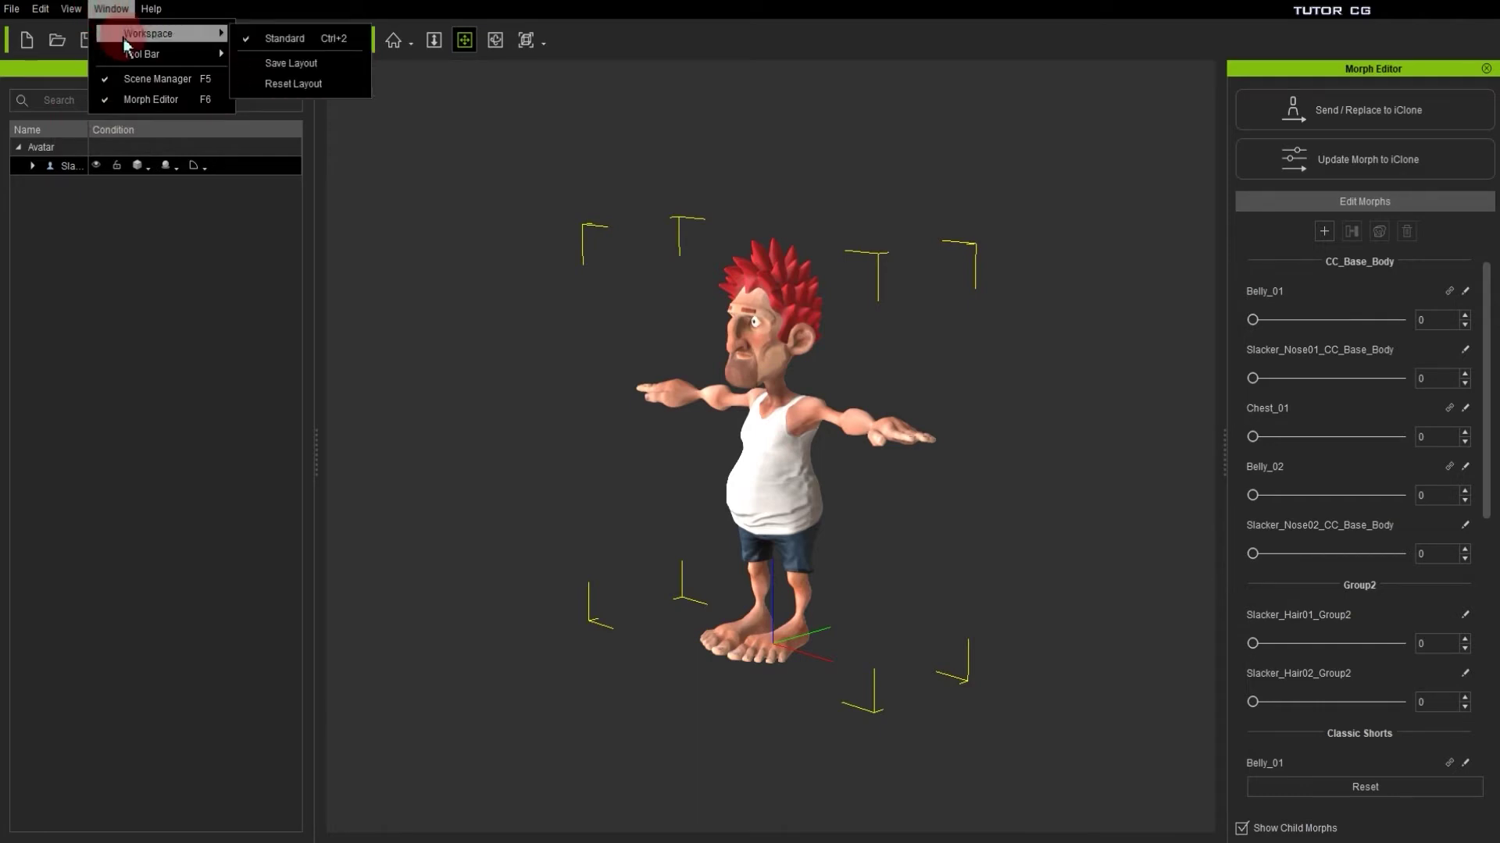
click(338, 40)
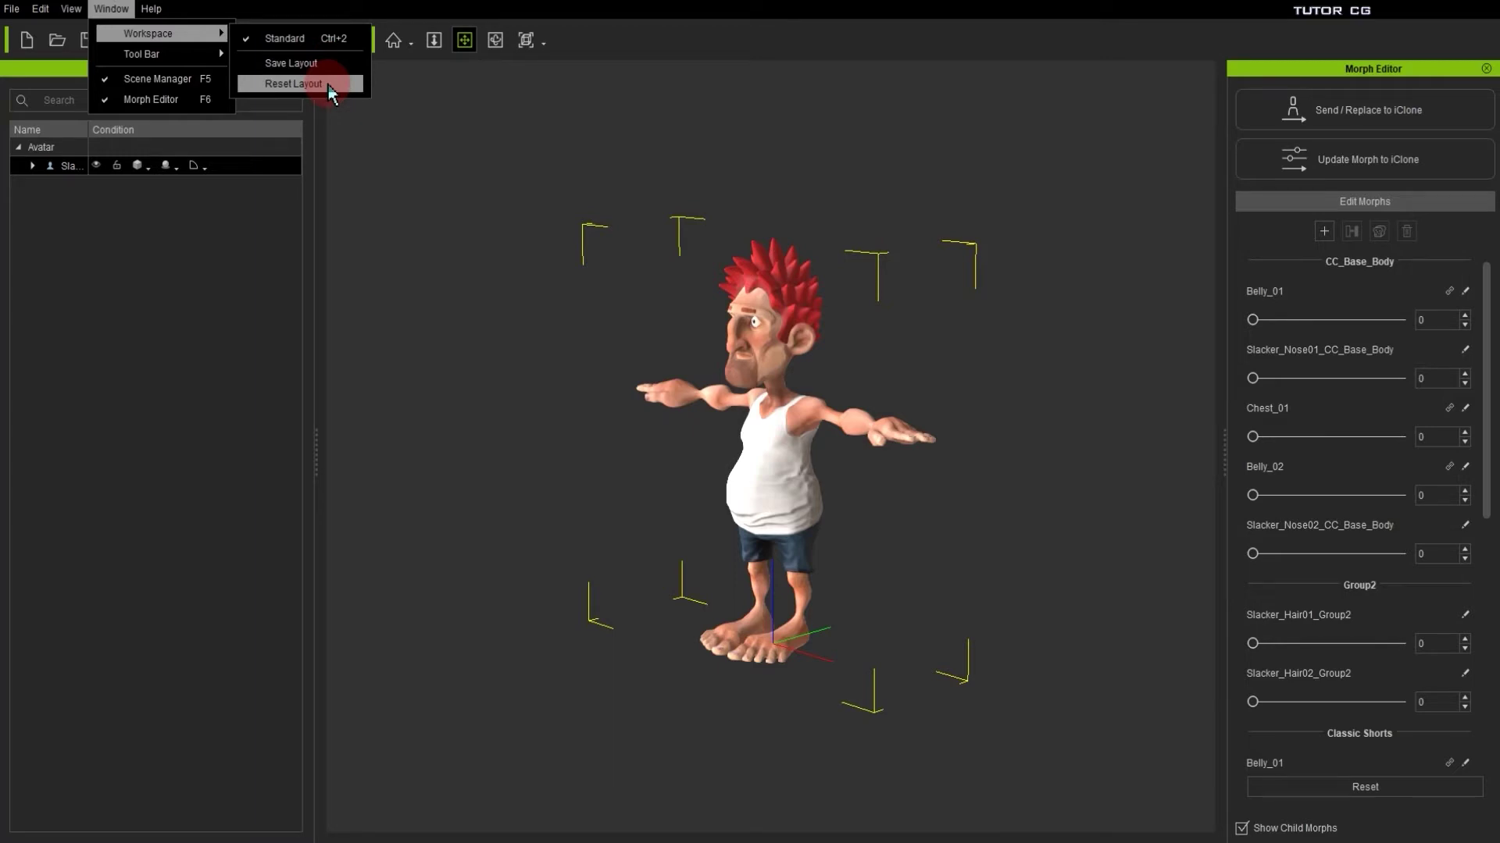
click(316, 39)
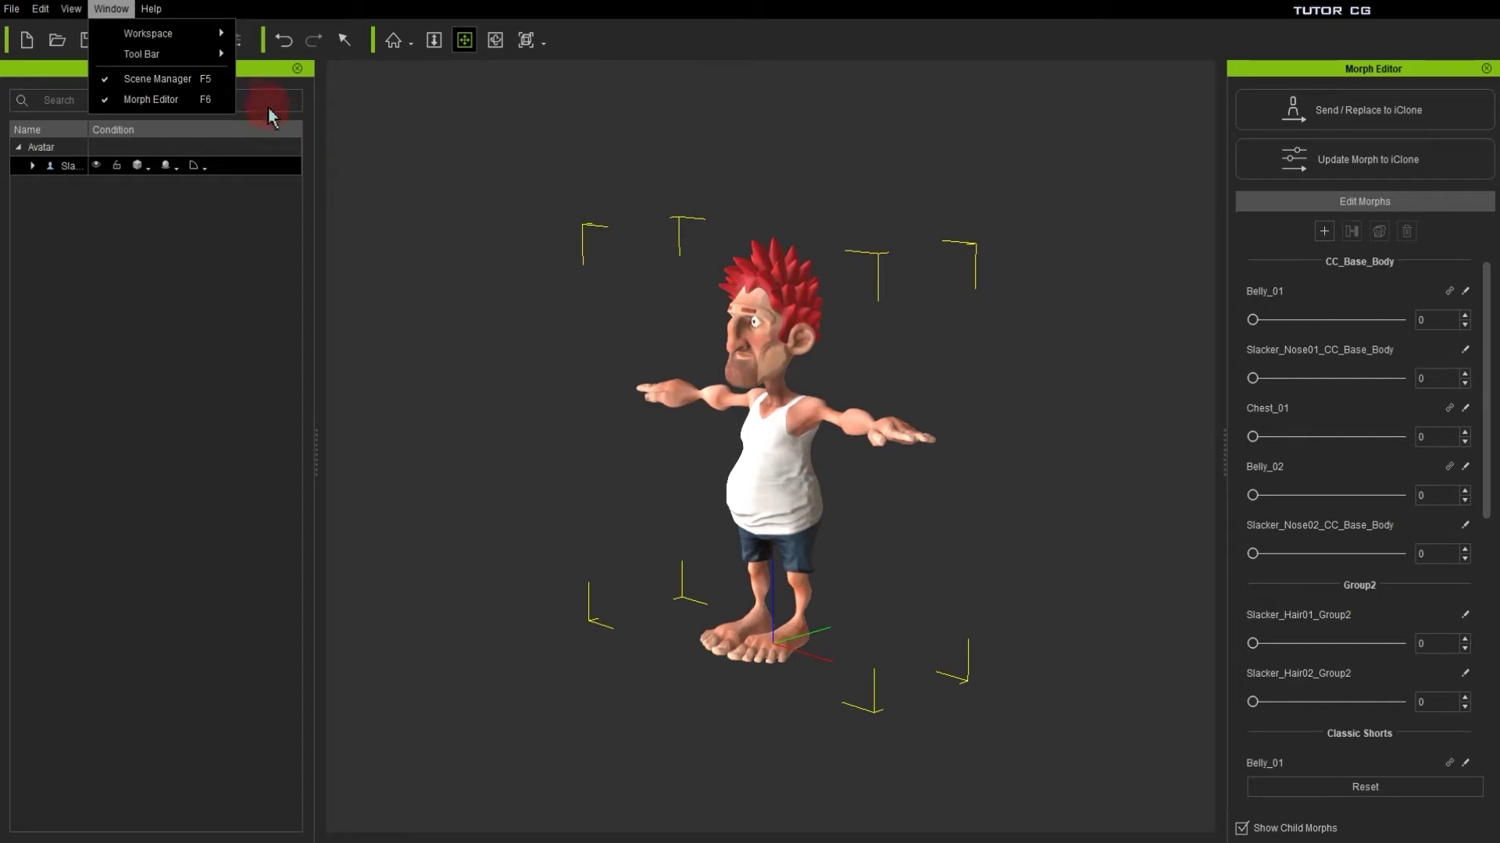
mouse_move(205, 34)
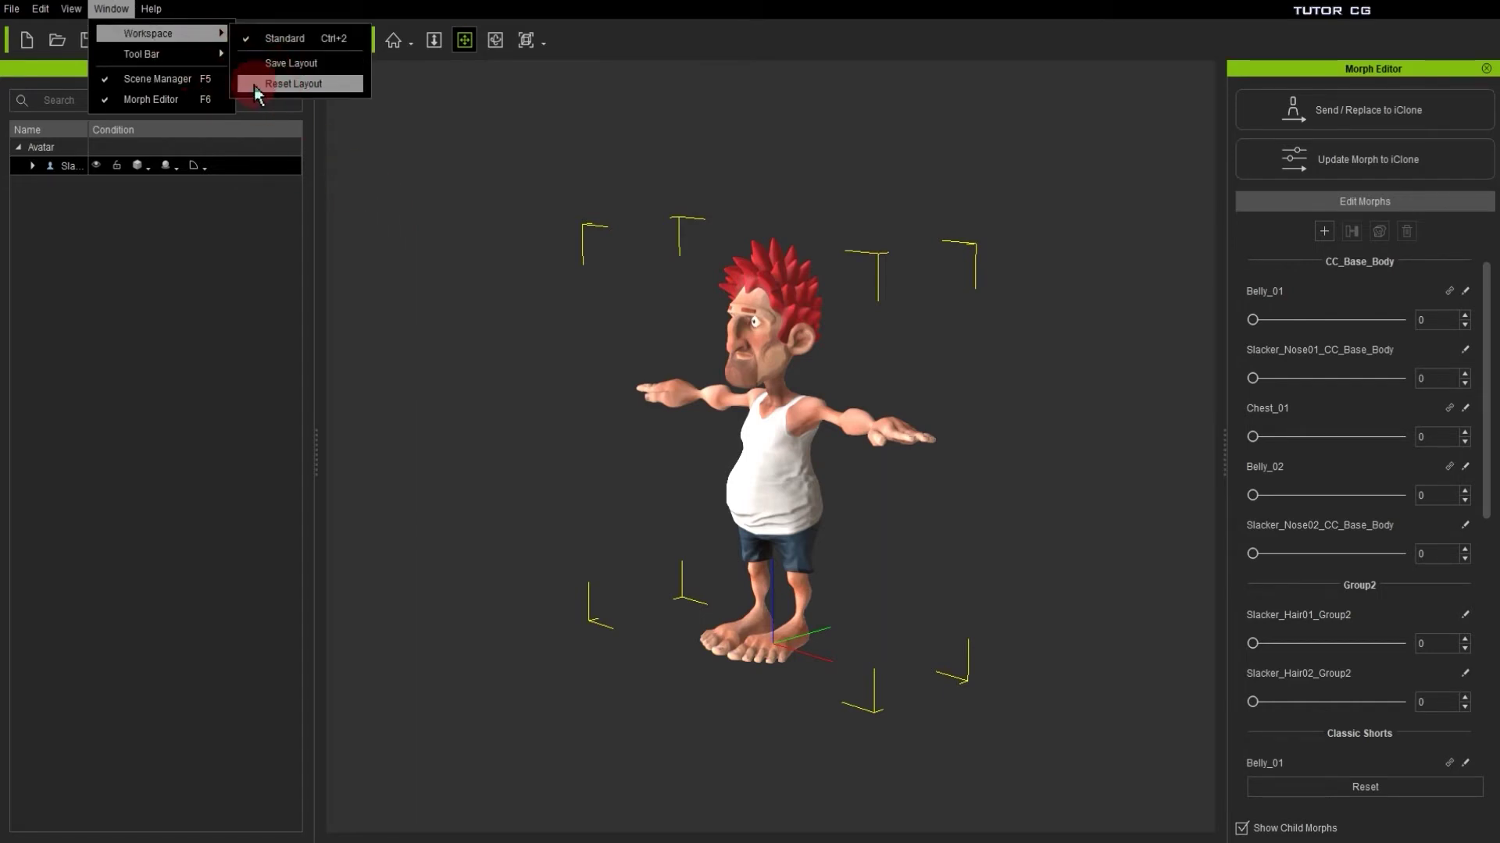
mouse_move(175, 61)
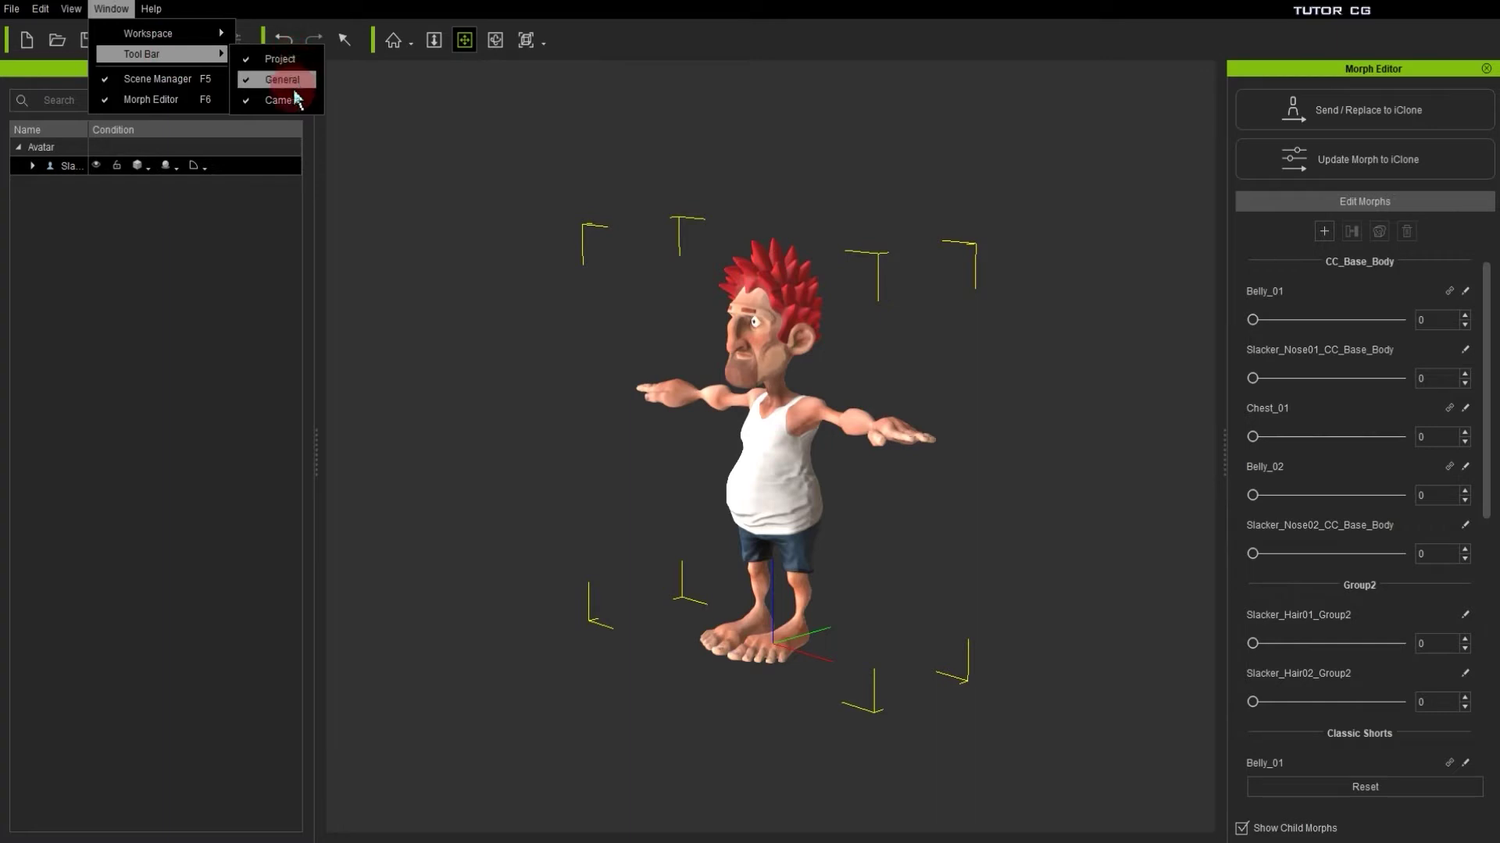
- Deselect the avatar and review the display options for the Scene Manager and Morph Editor windows
click(93, 166)
click(559, 44)
click(111, 9)
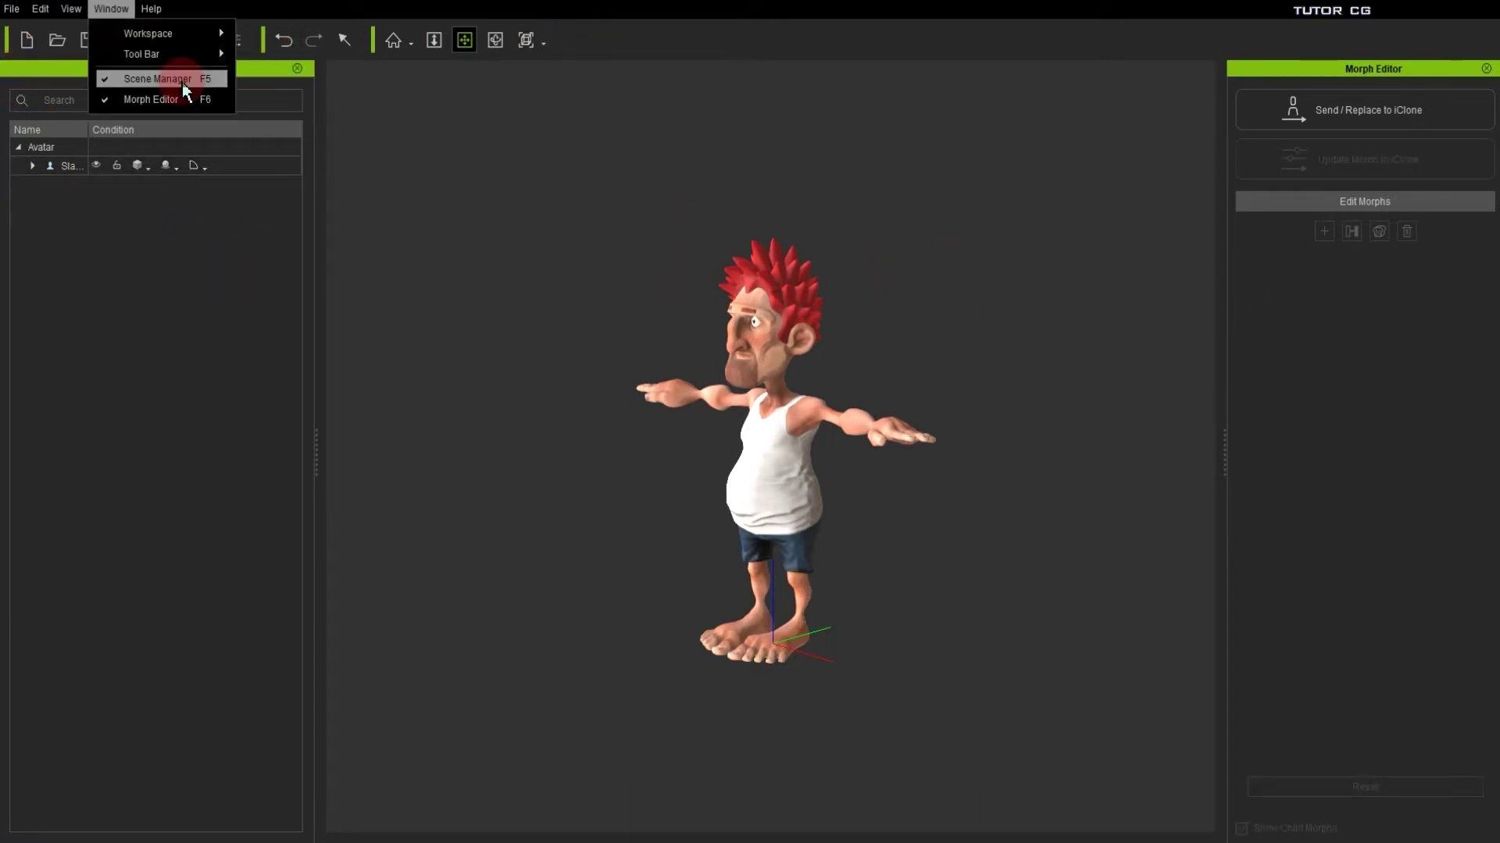
click(304, 92)
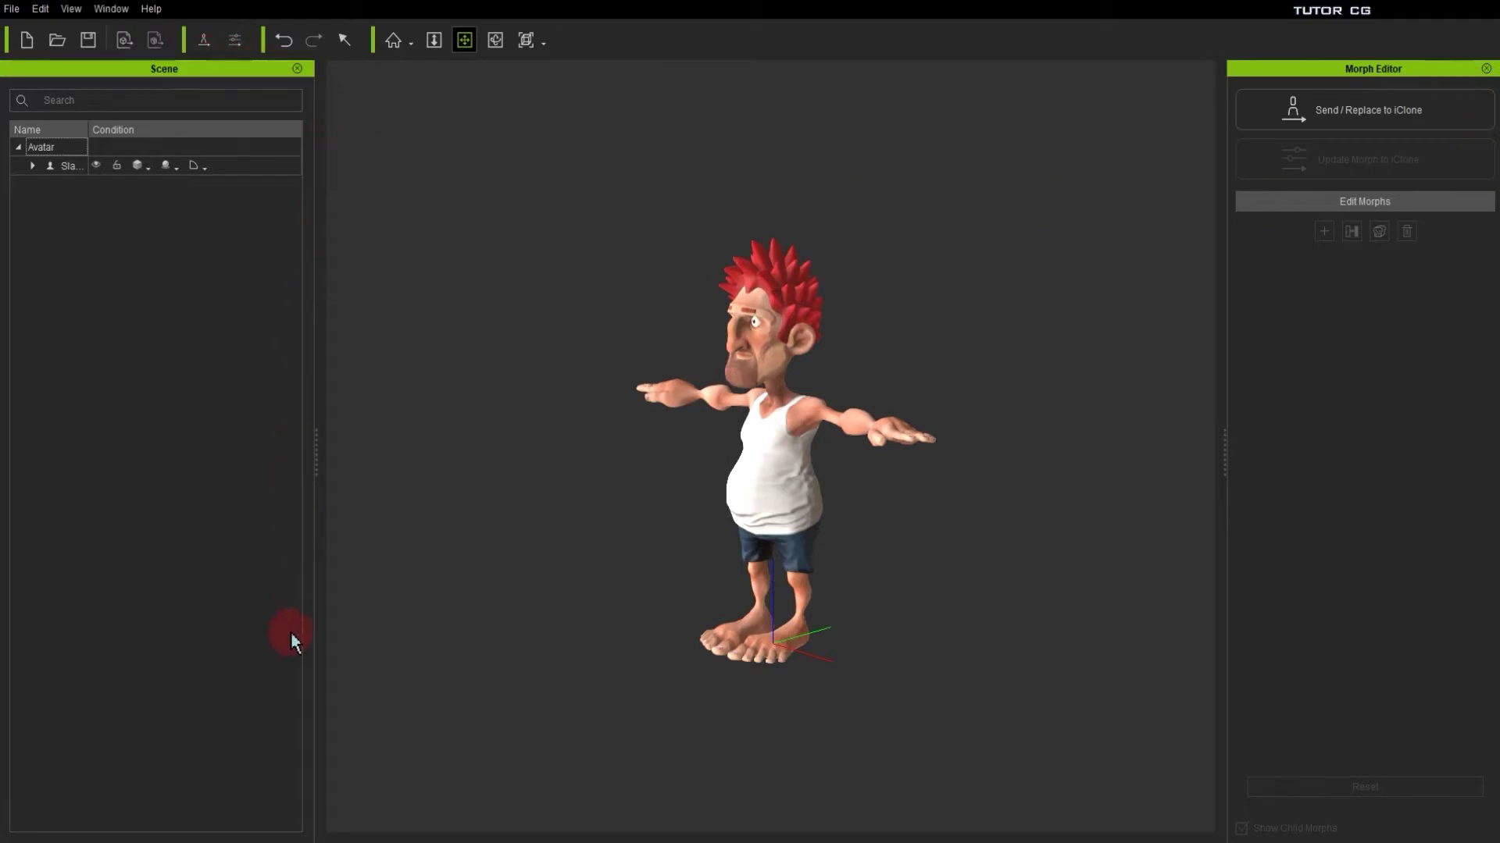
click(111, 8)
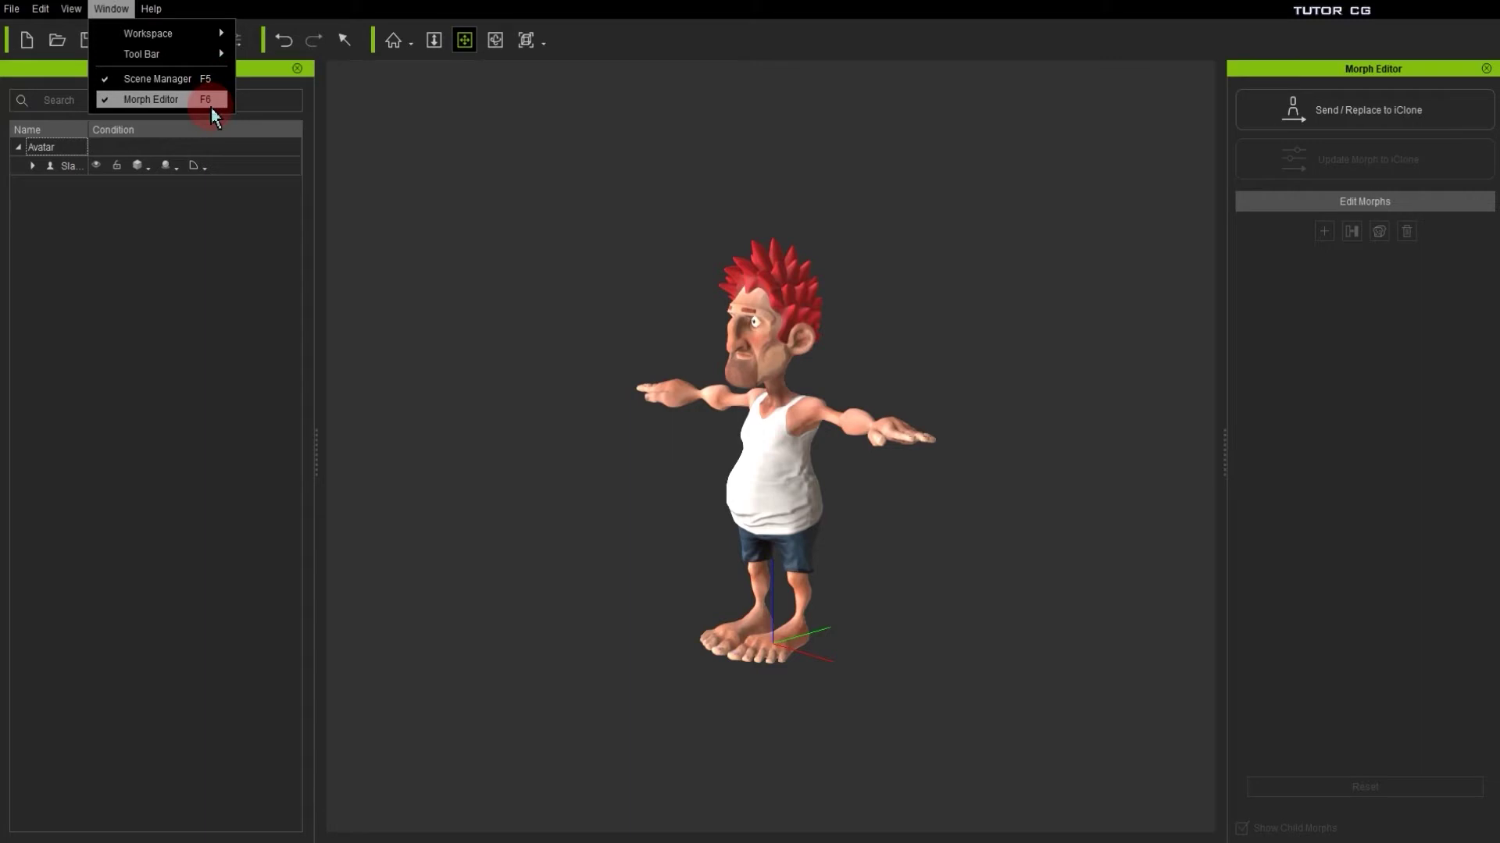
- Expand the avatar's node in the scene list and inspect its child items and their condition settings
click(165, 317)
drag(186, 40, 160, 824)
drag(10, 825, 502, 77)
drag(600, 41, 269, 38)
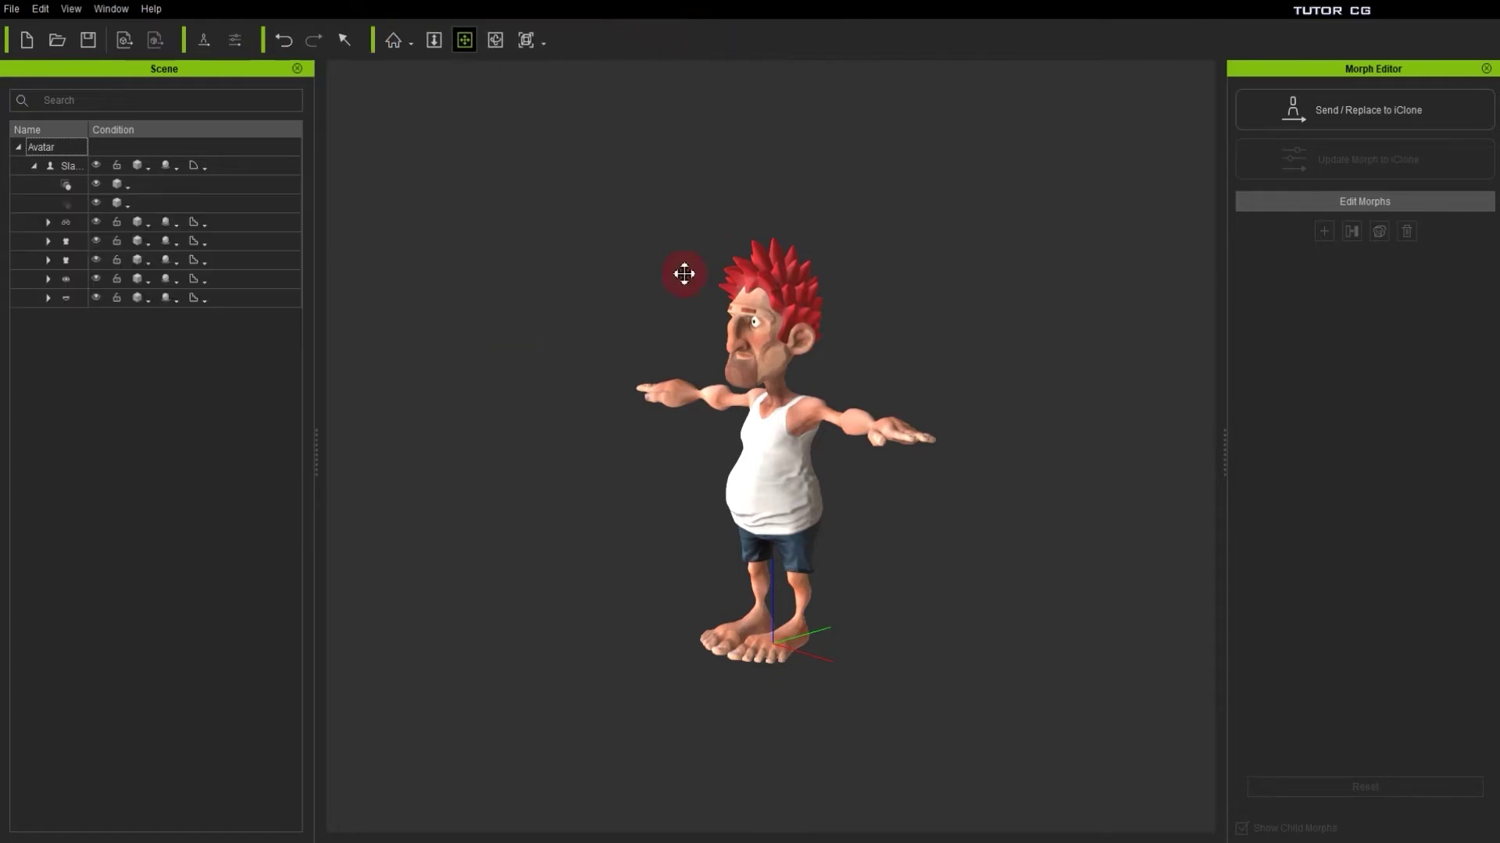
click(266, 297)
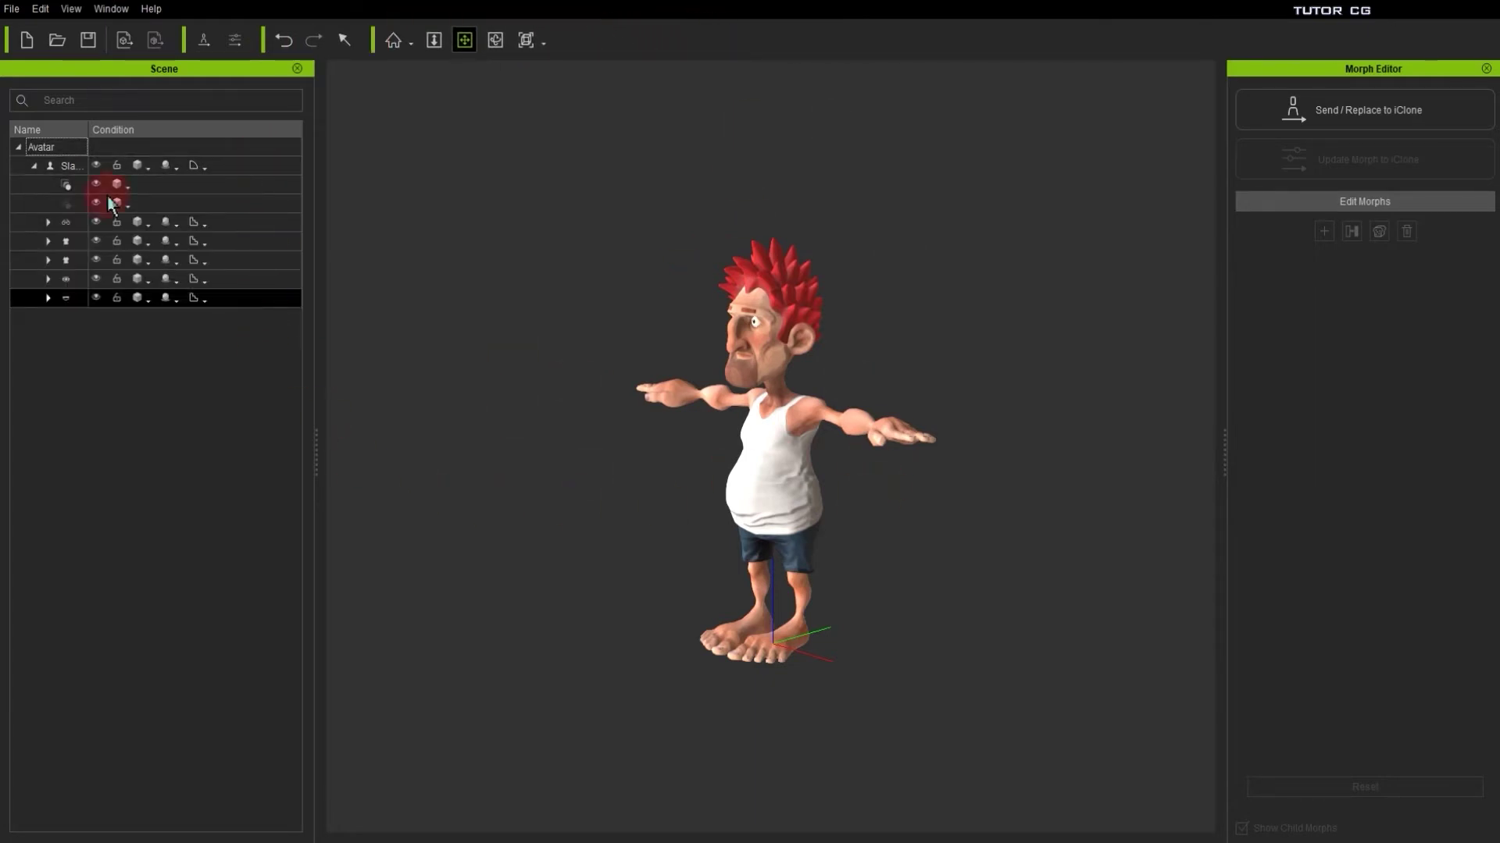
click(199, 300)
click(136, 309)
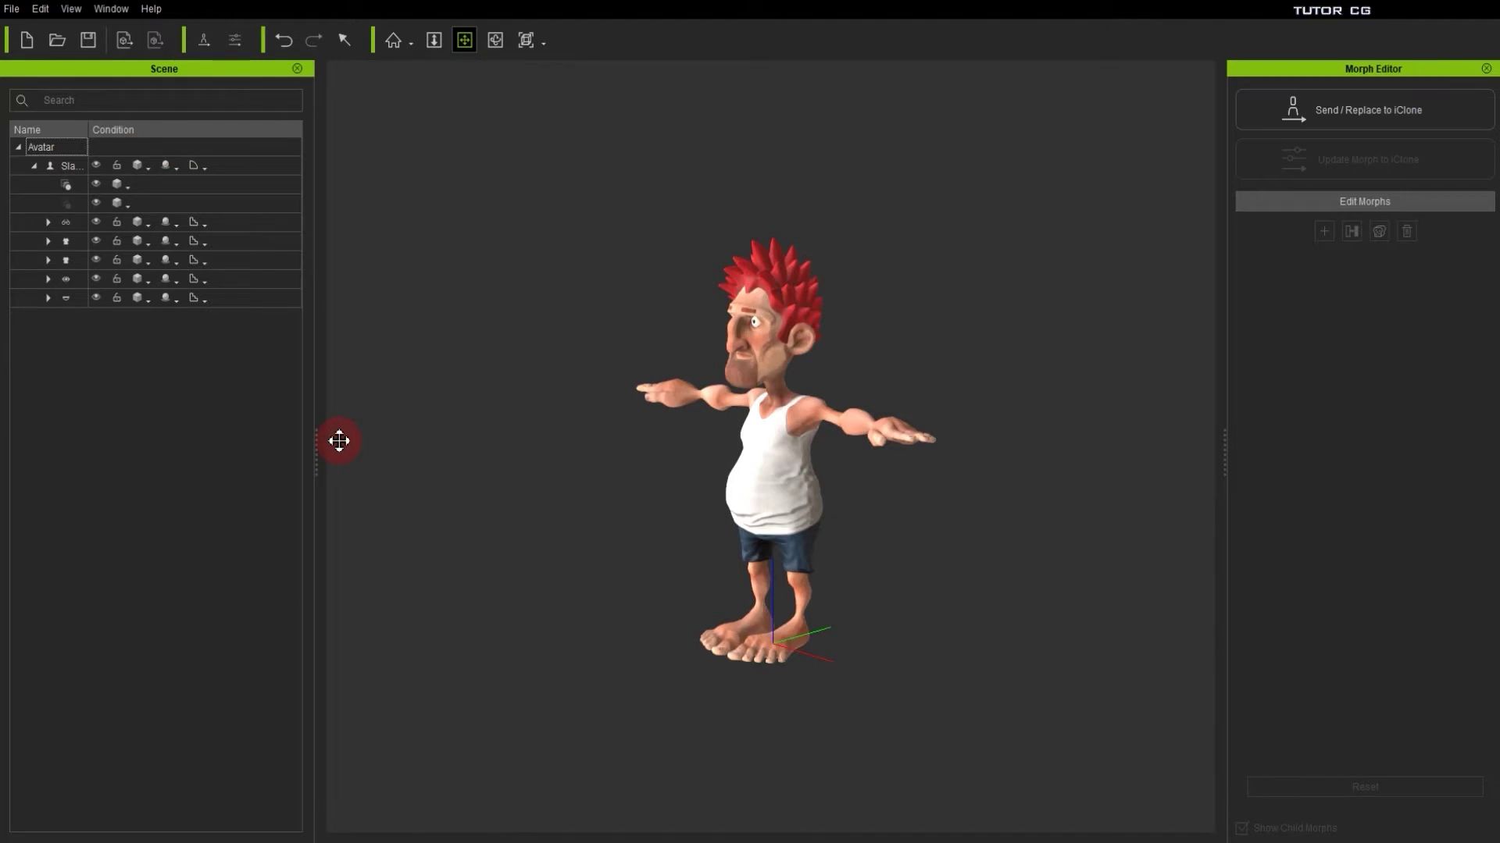
- View the whole avatar in iClone, return to Morph Creator and apply Send / Replace to iClone to the selected avatar
click(1390, 72)
click(1356, 171)
click(781, 500)
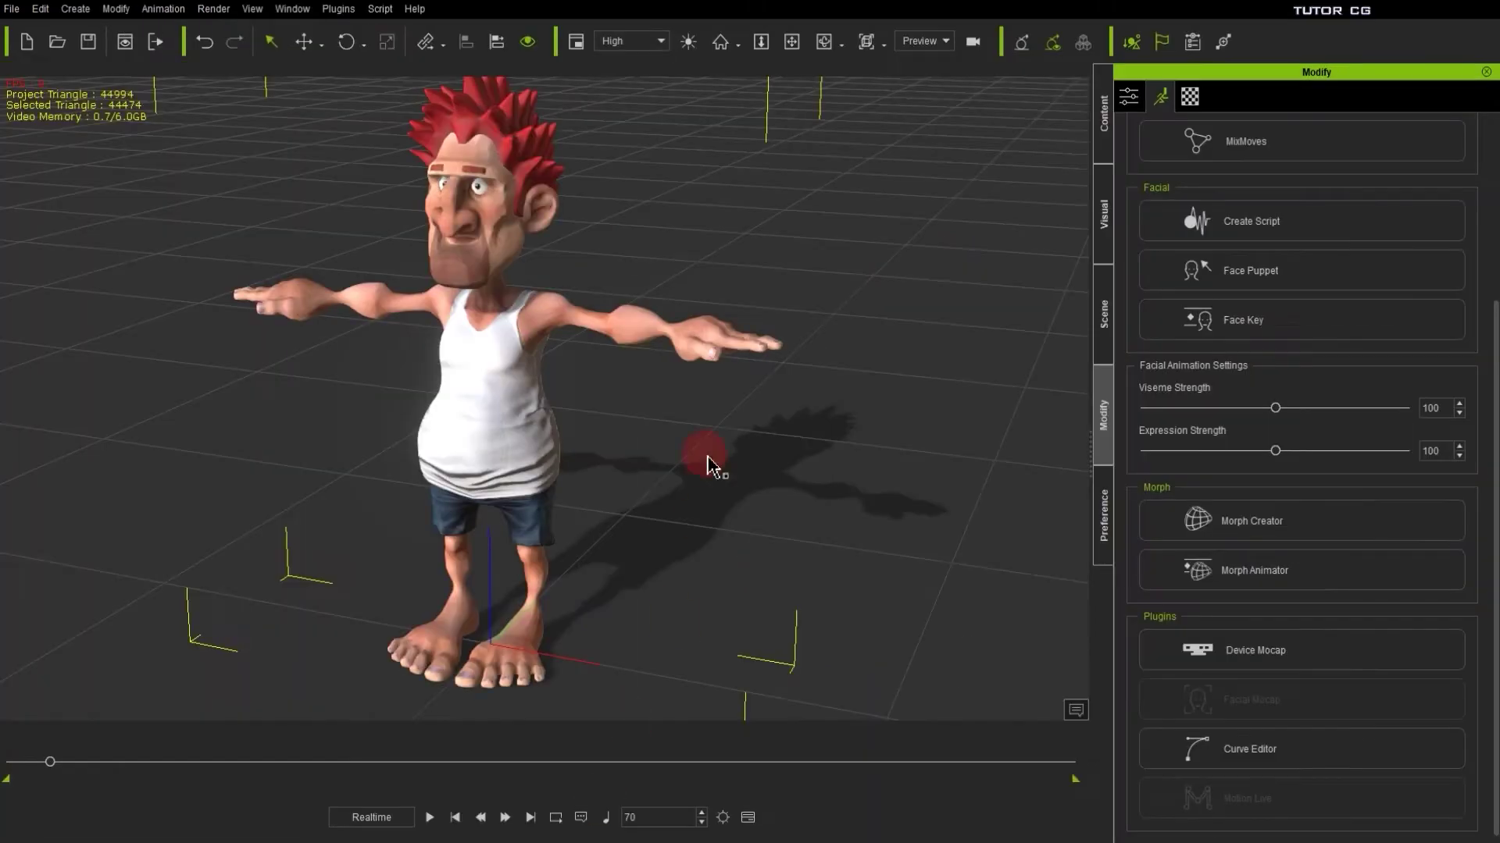
scroll(693, 425, down, 3)
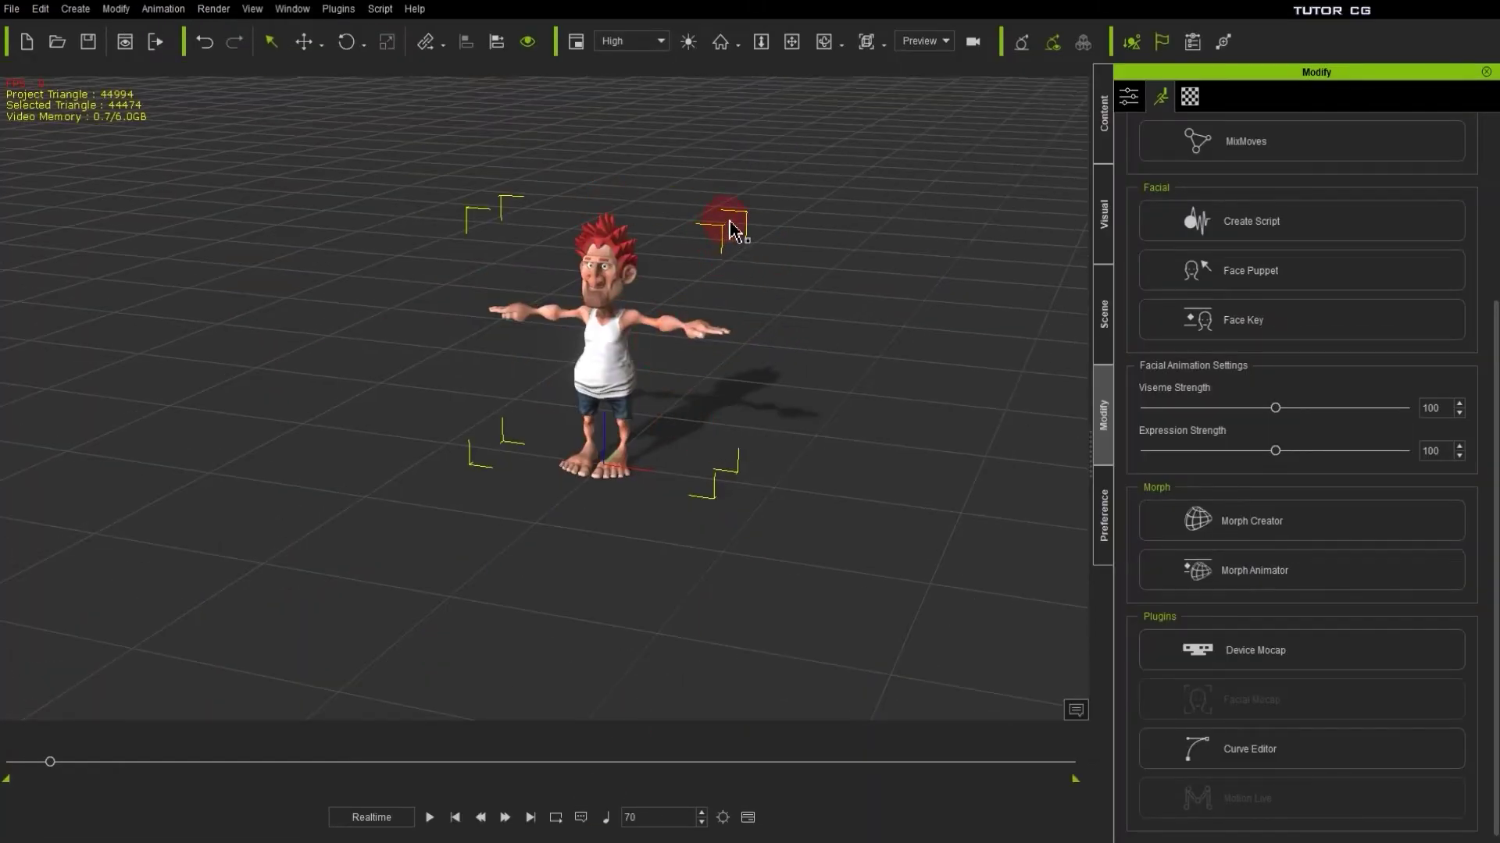
right_drag(620, 293, 698, 541)
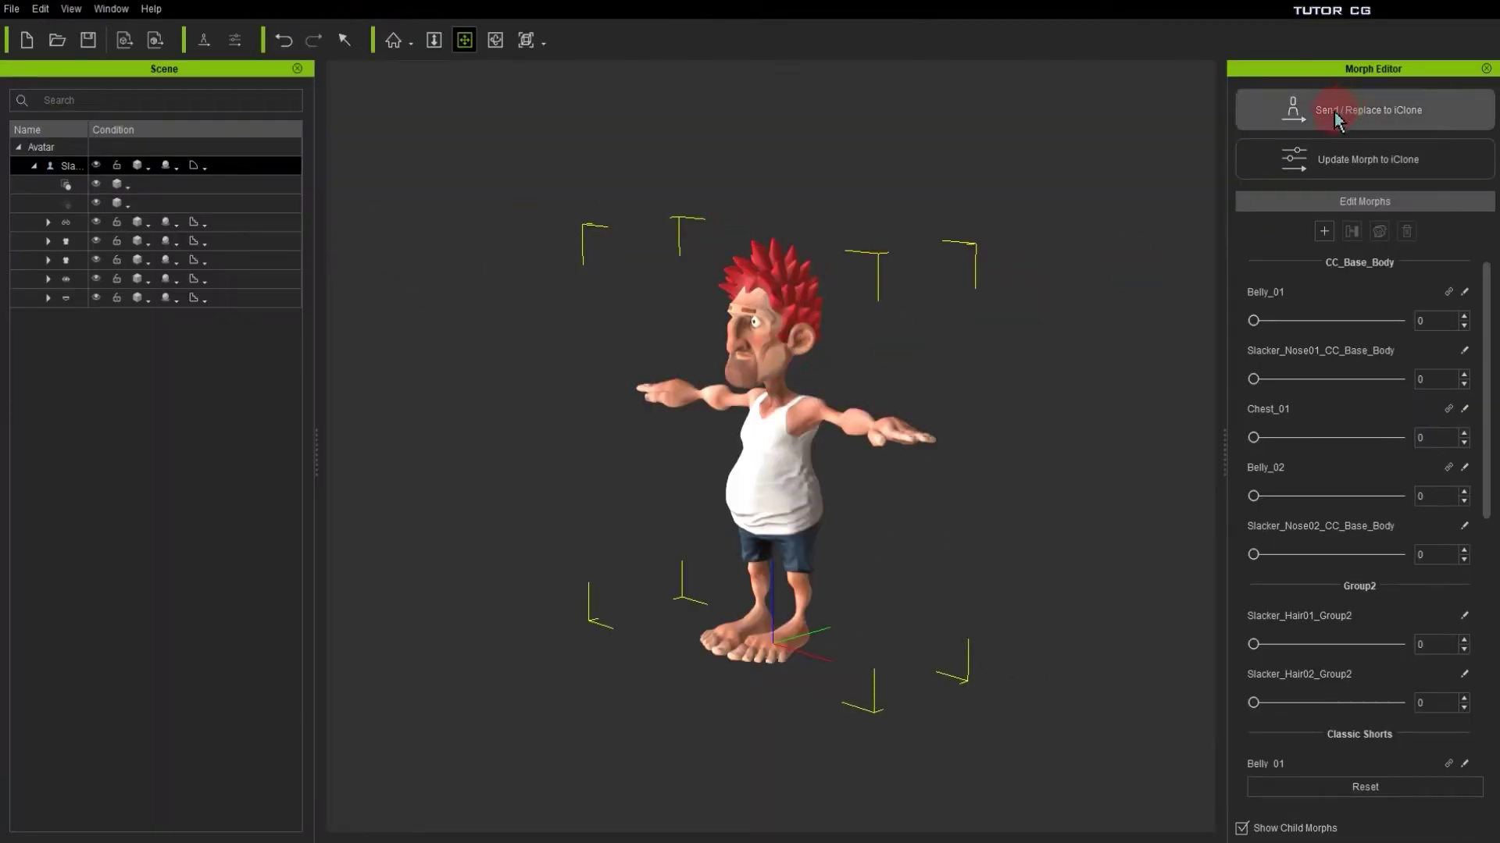
click(1380, 121)
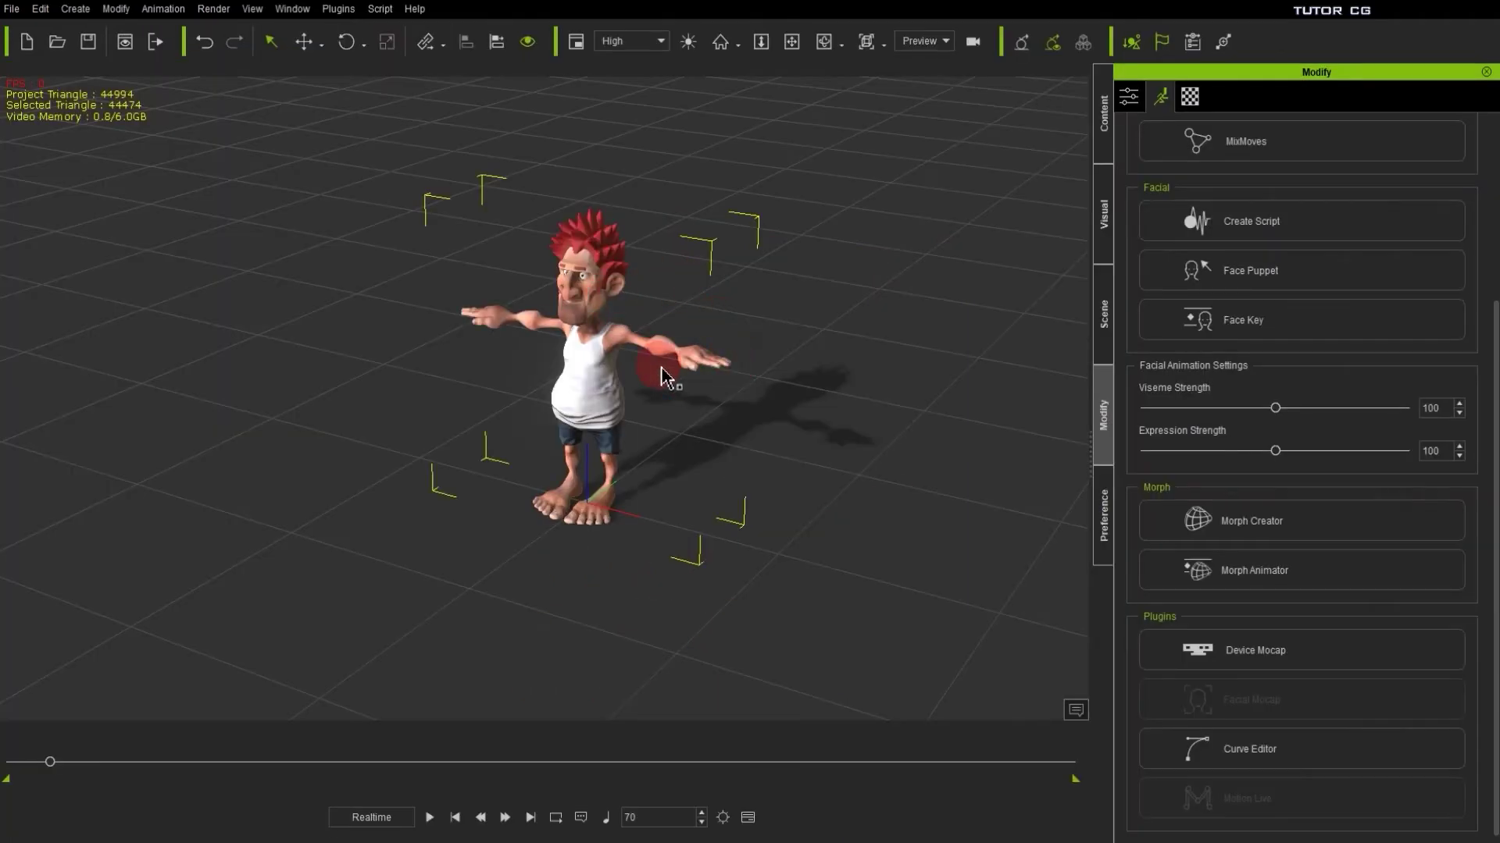
- Move the avatar along the X axis to about -196 and select it again
click(810, 797)
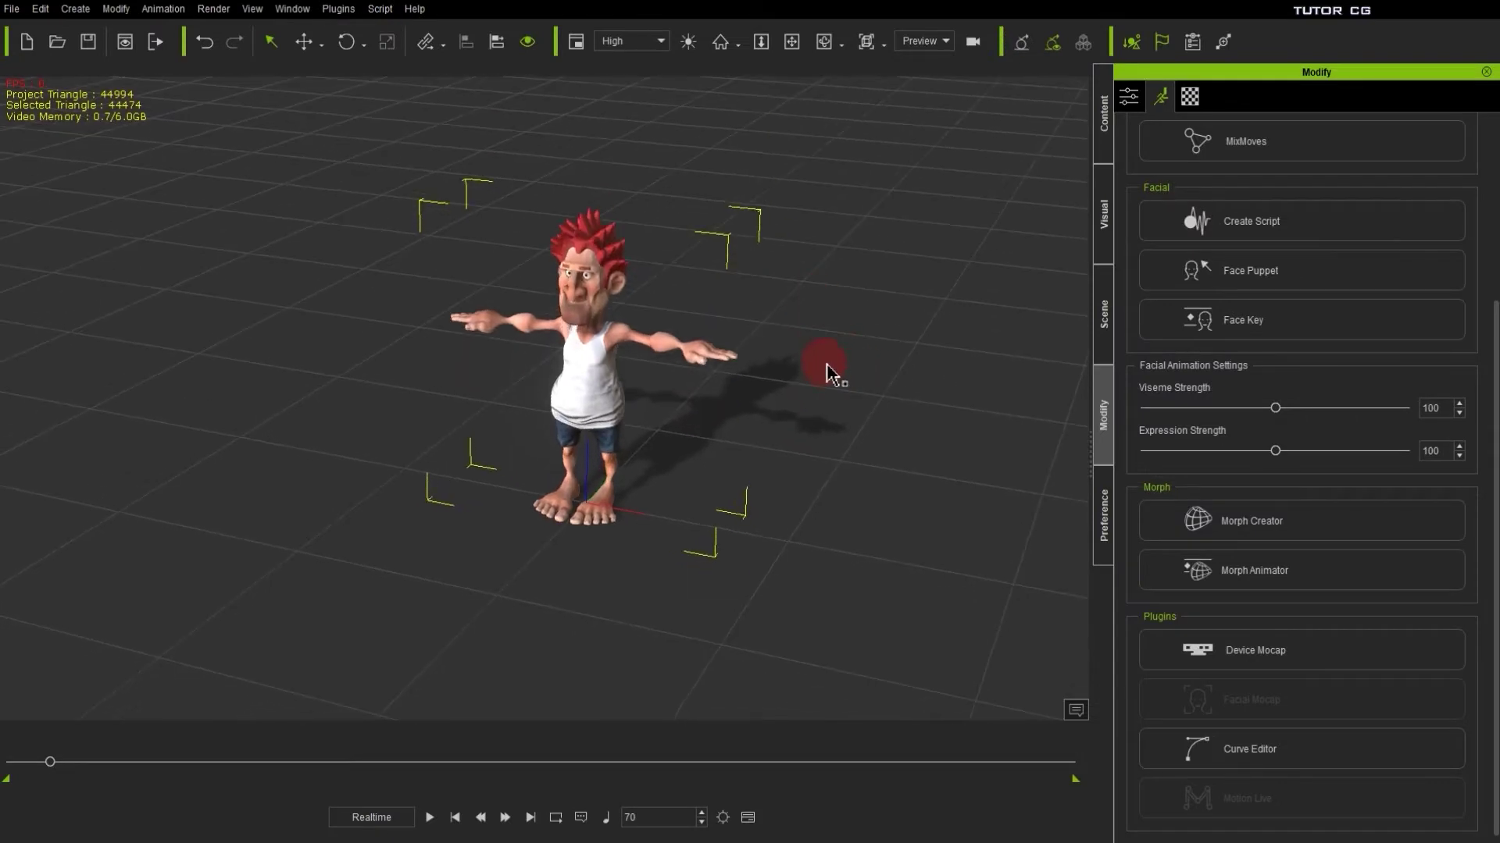
click(824, 347)
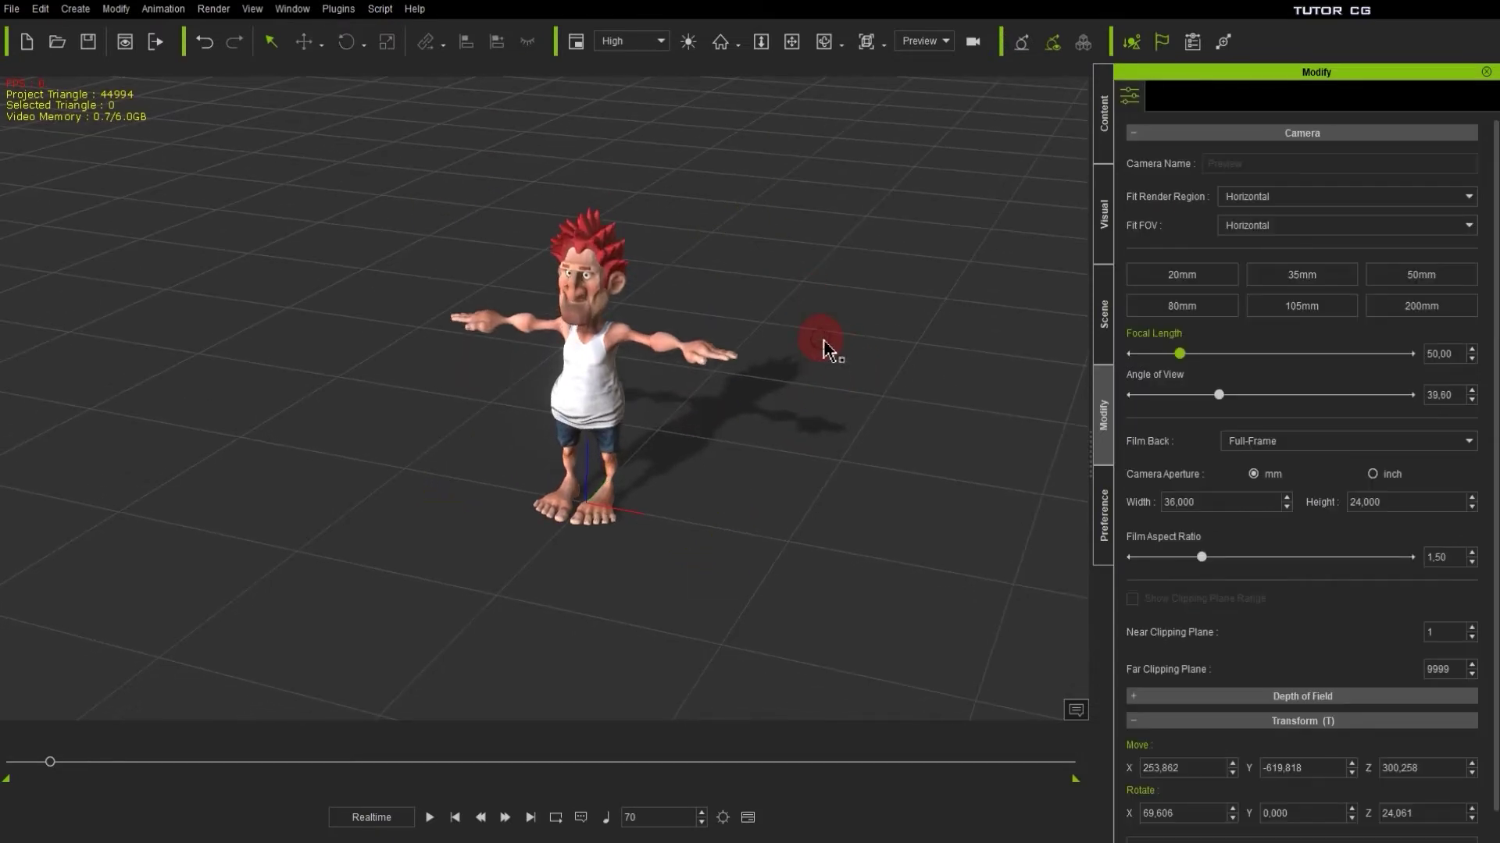
click(558, 375)
drag(696, 519, 340, 474)
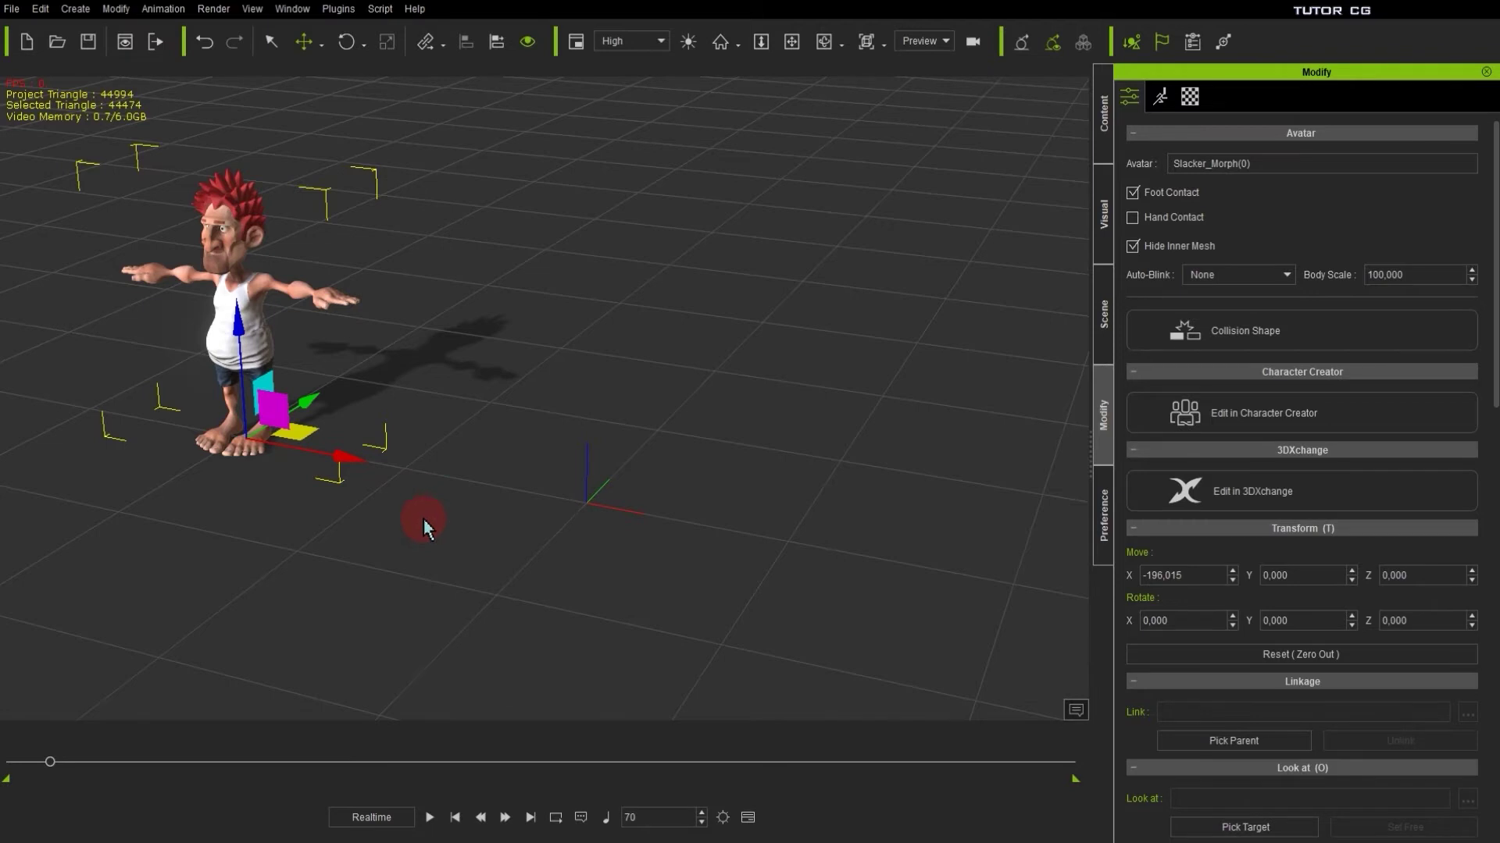
click(458, 519)
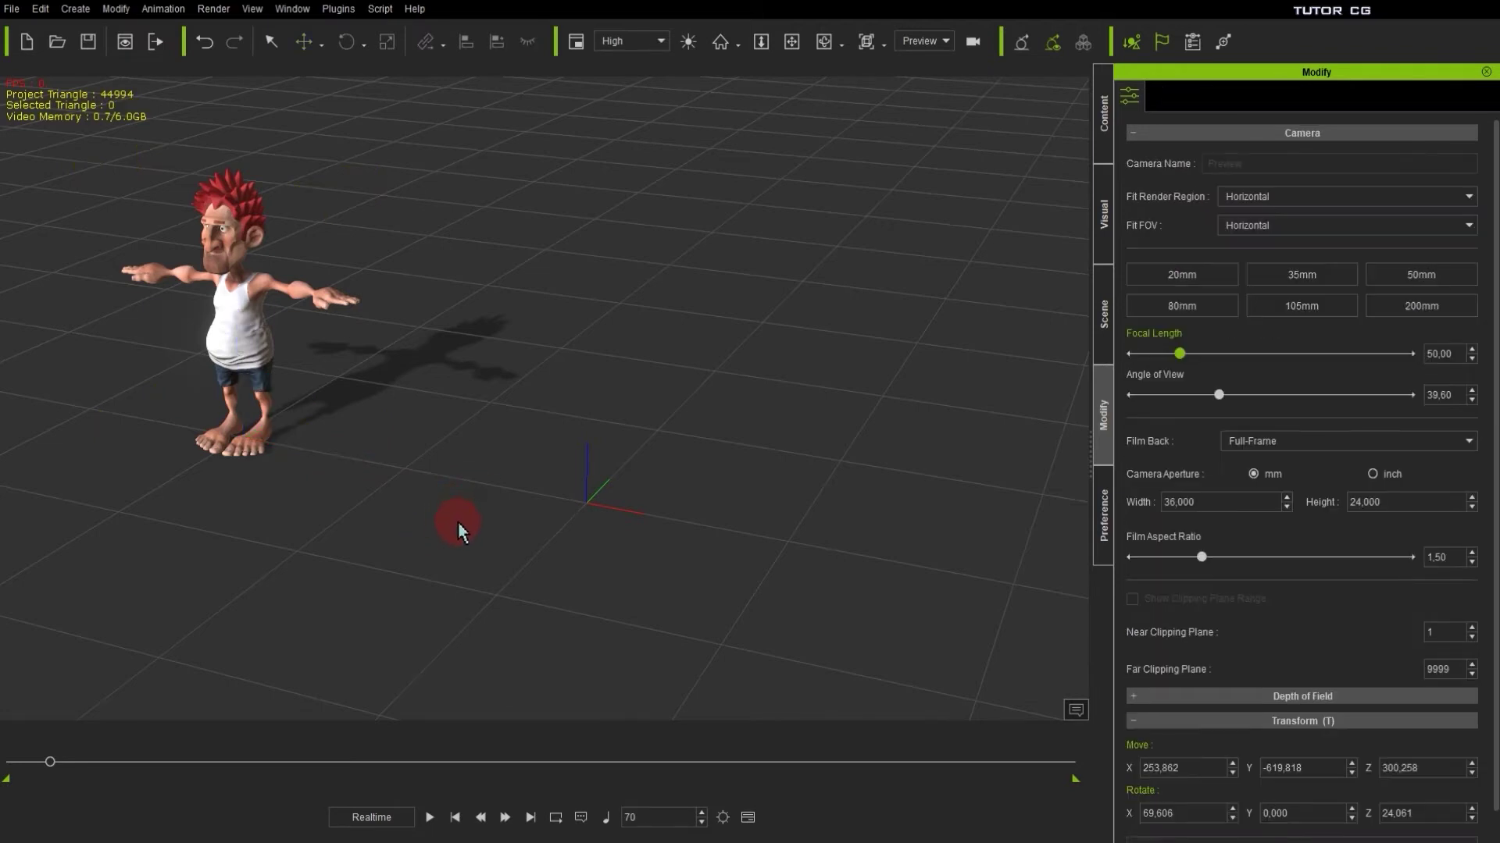
click(228, 305)
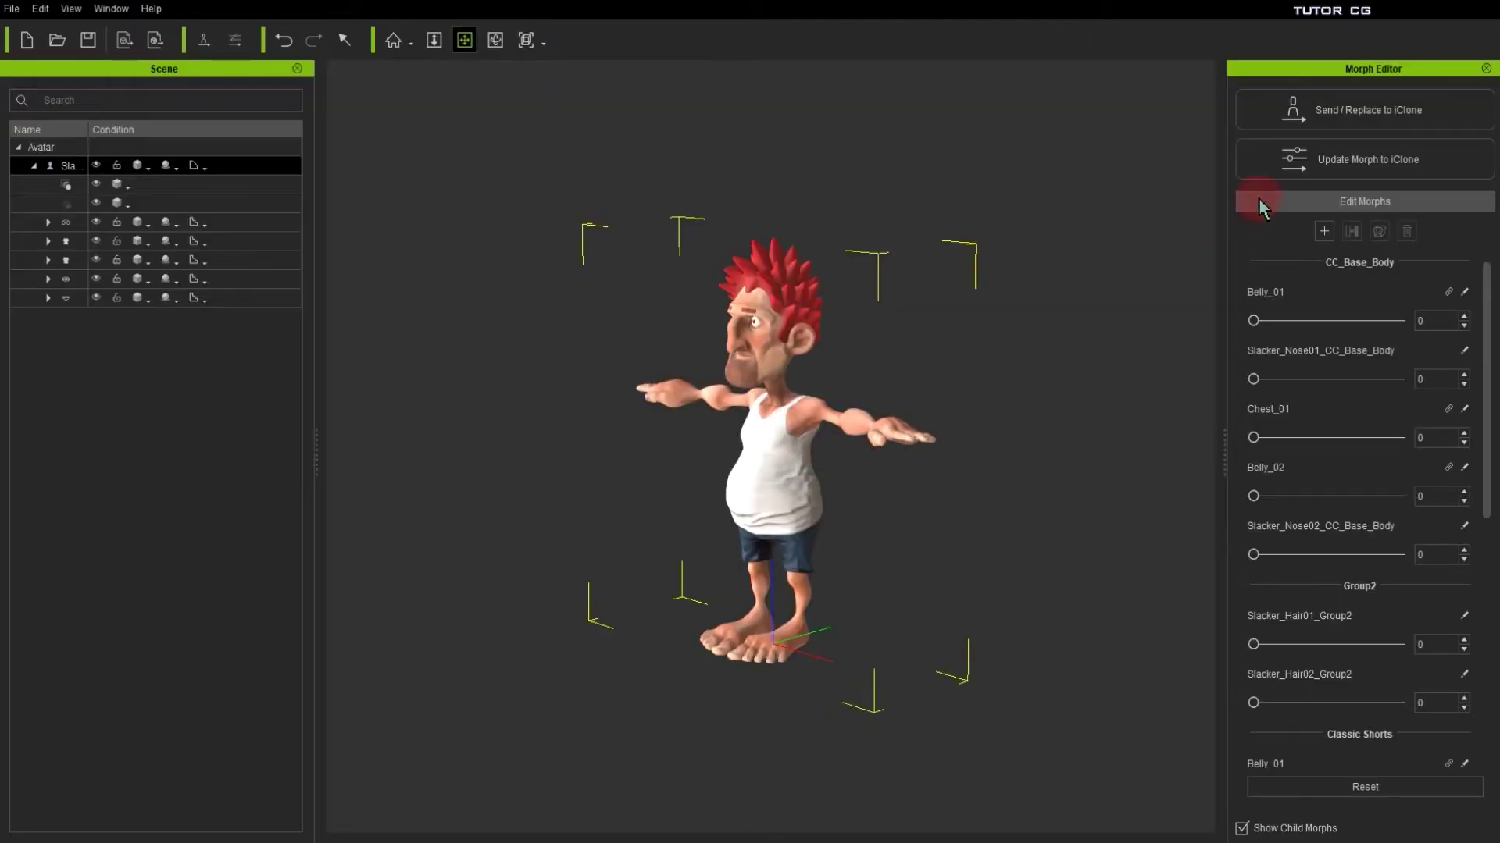
- Send the Slacker_Morph avatar to the iClone scene with Send / Replace to iClone
click(1309, 117)
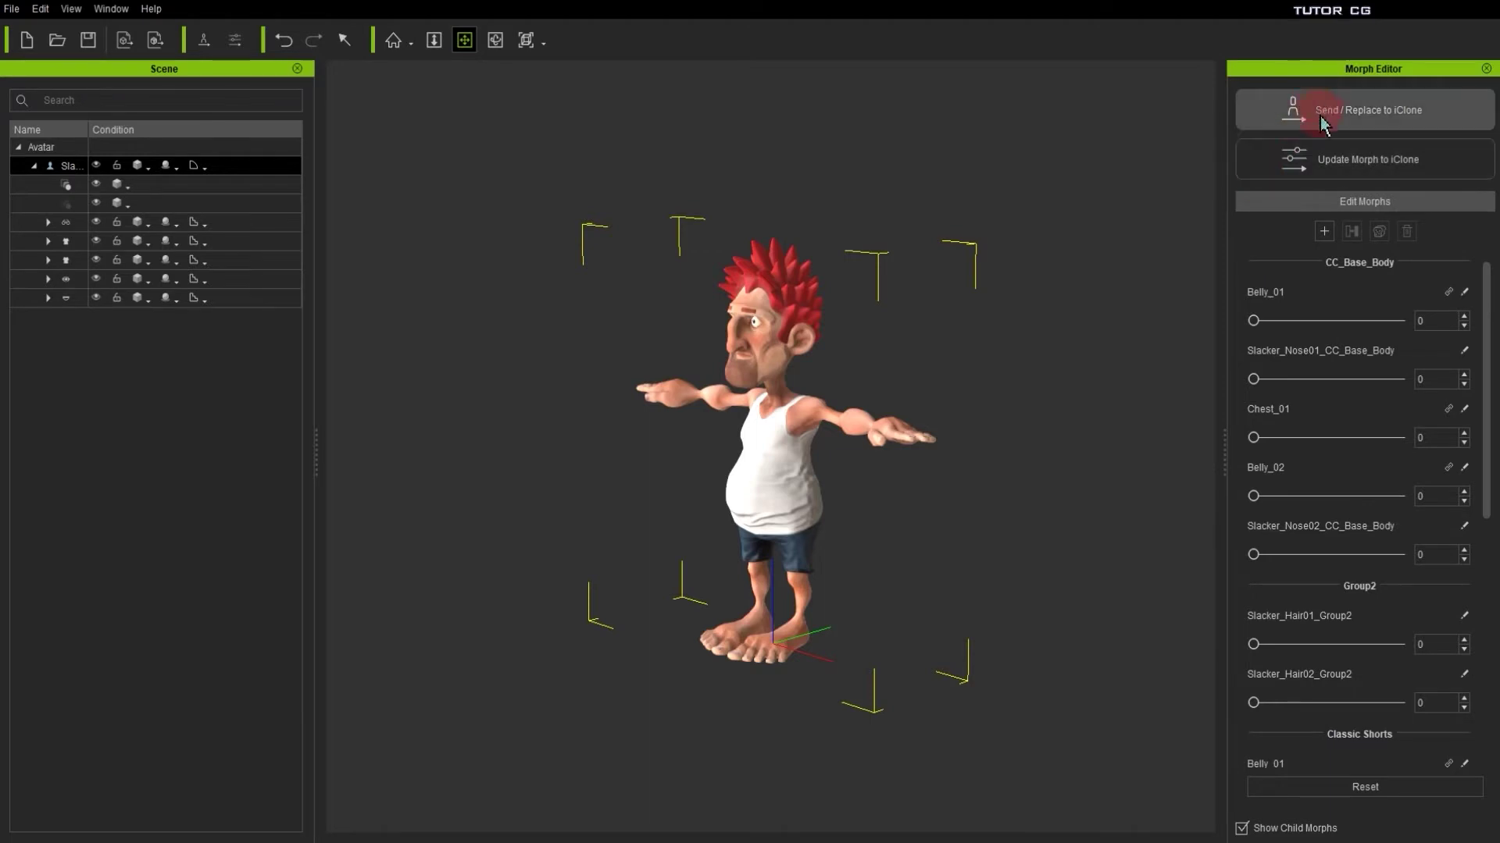
click(1363, 123)
click(1347, 125)
click(1416, 125)
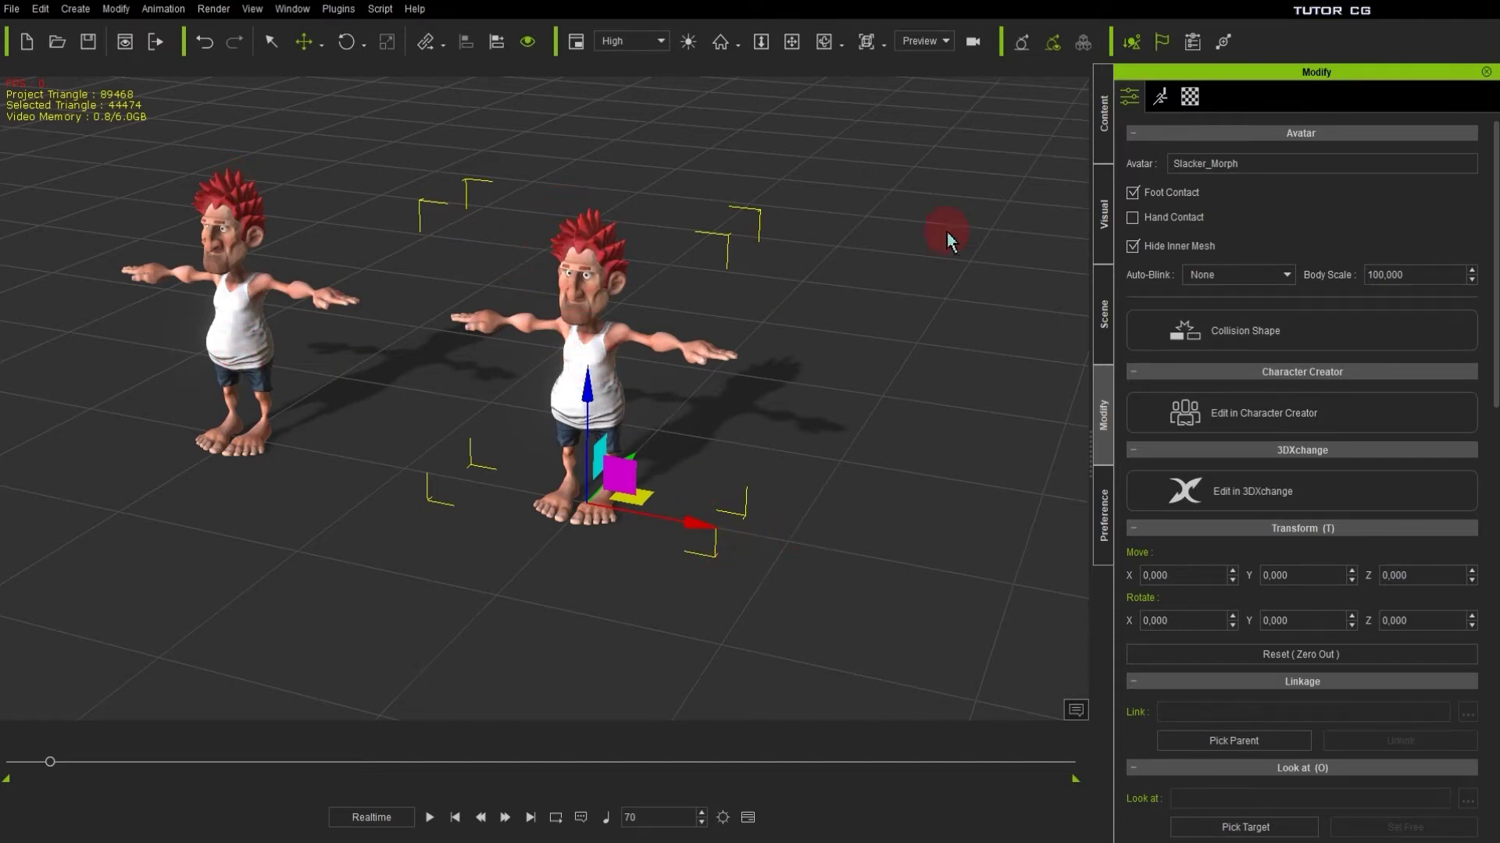
- Show iClone's custom avatar content, return to Morph Creator and apply Update Morph to iClone to the avatar
click(1103, 129)
click(1285, 177)
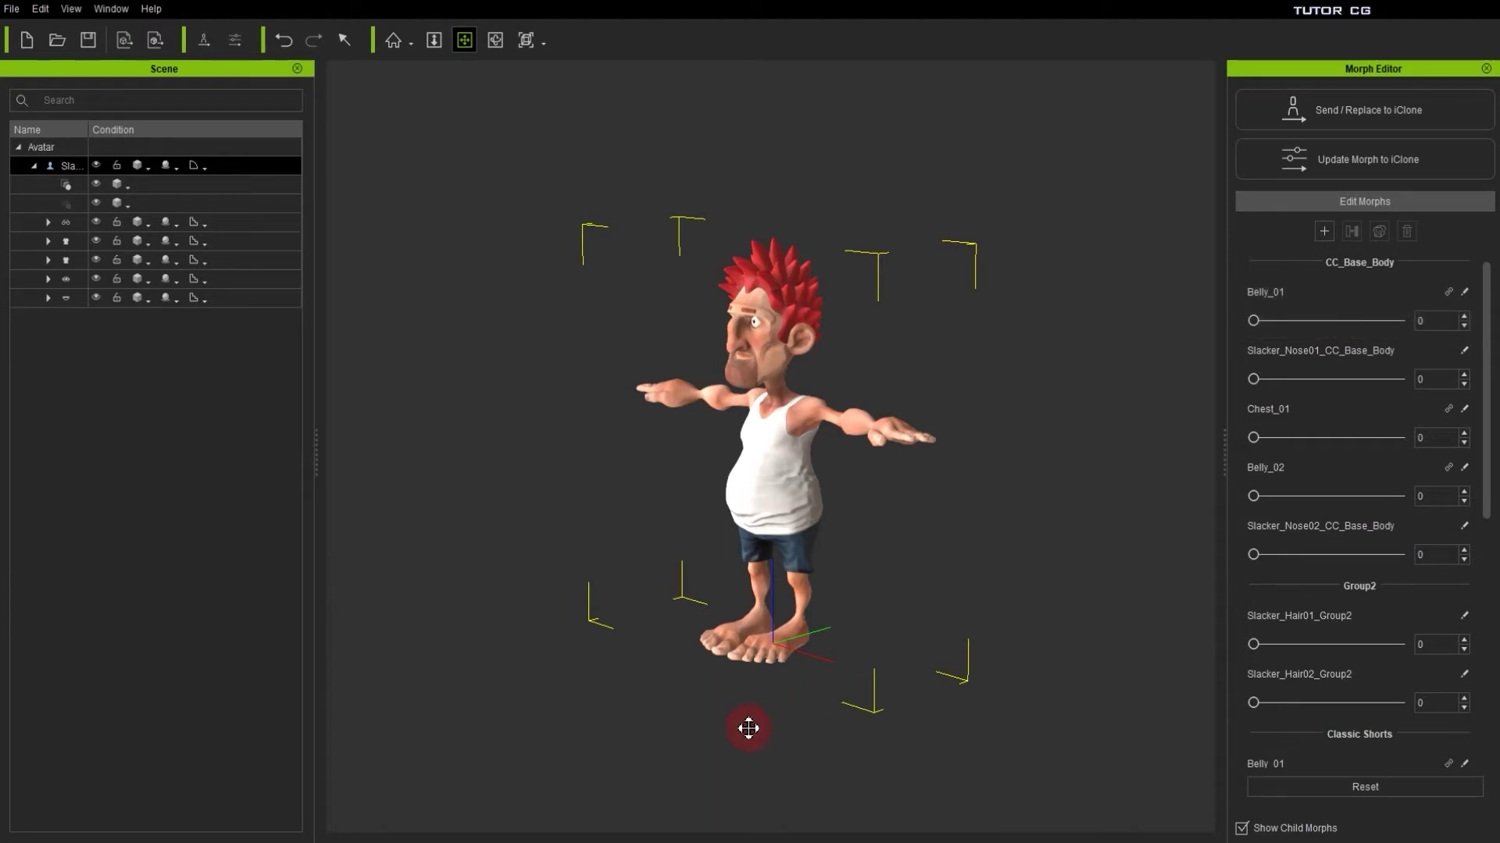
click(1356, 174)
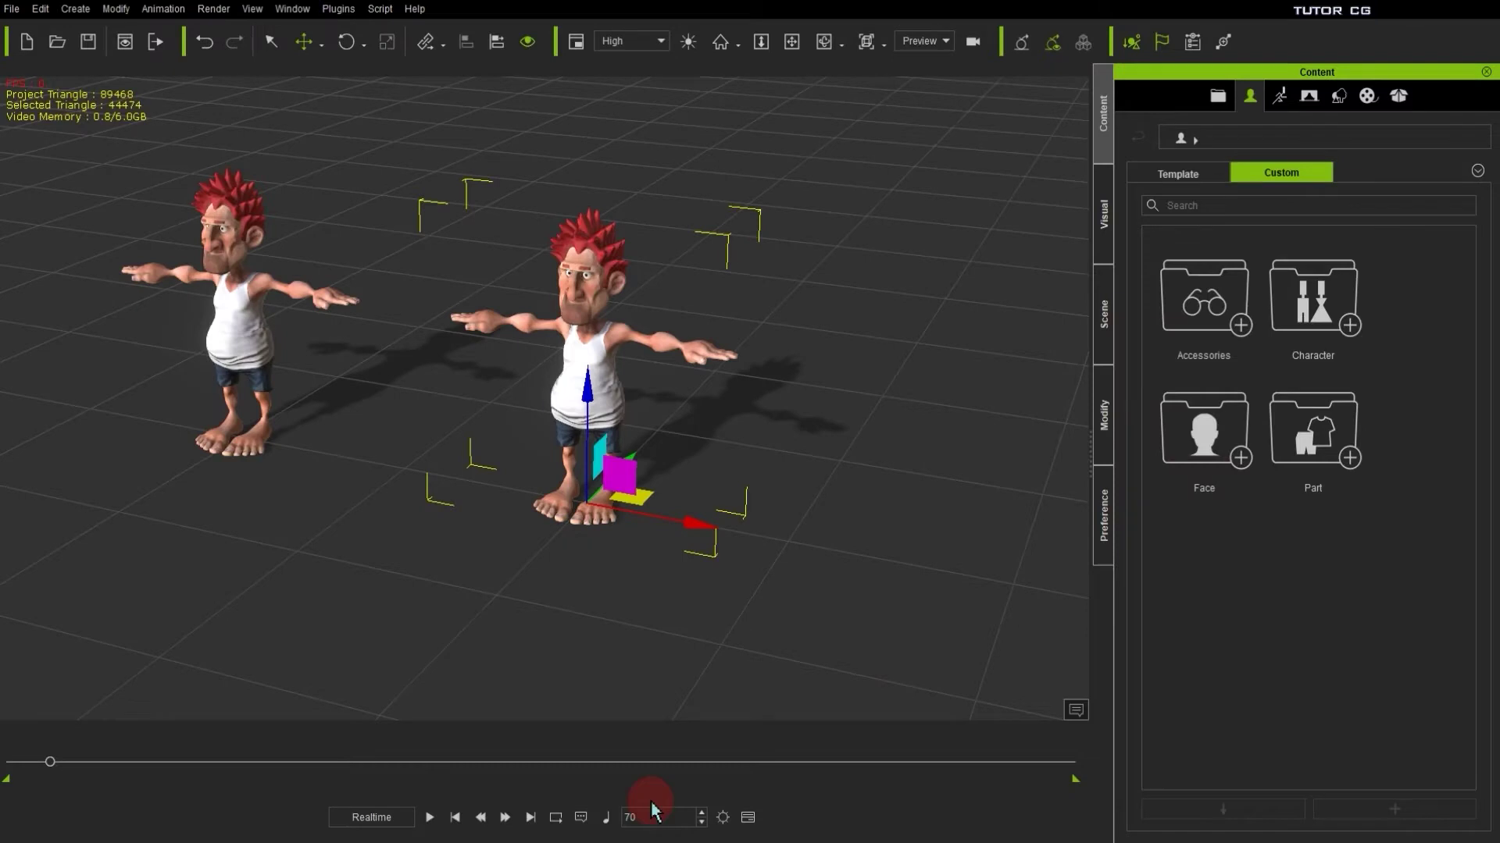
click(695, 478)
click(545, 311)
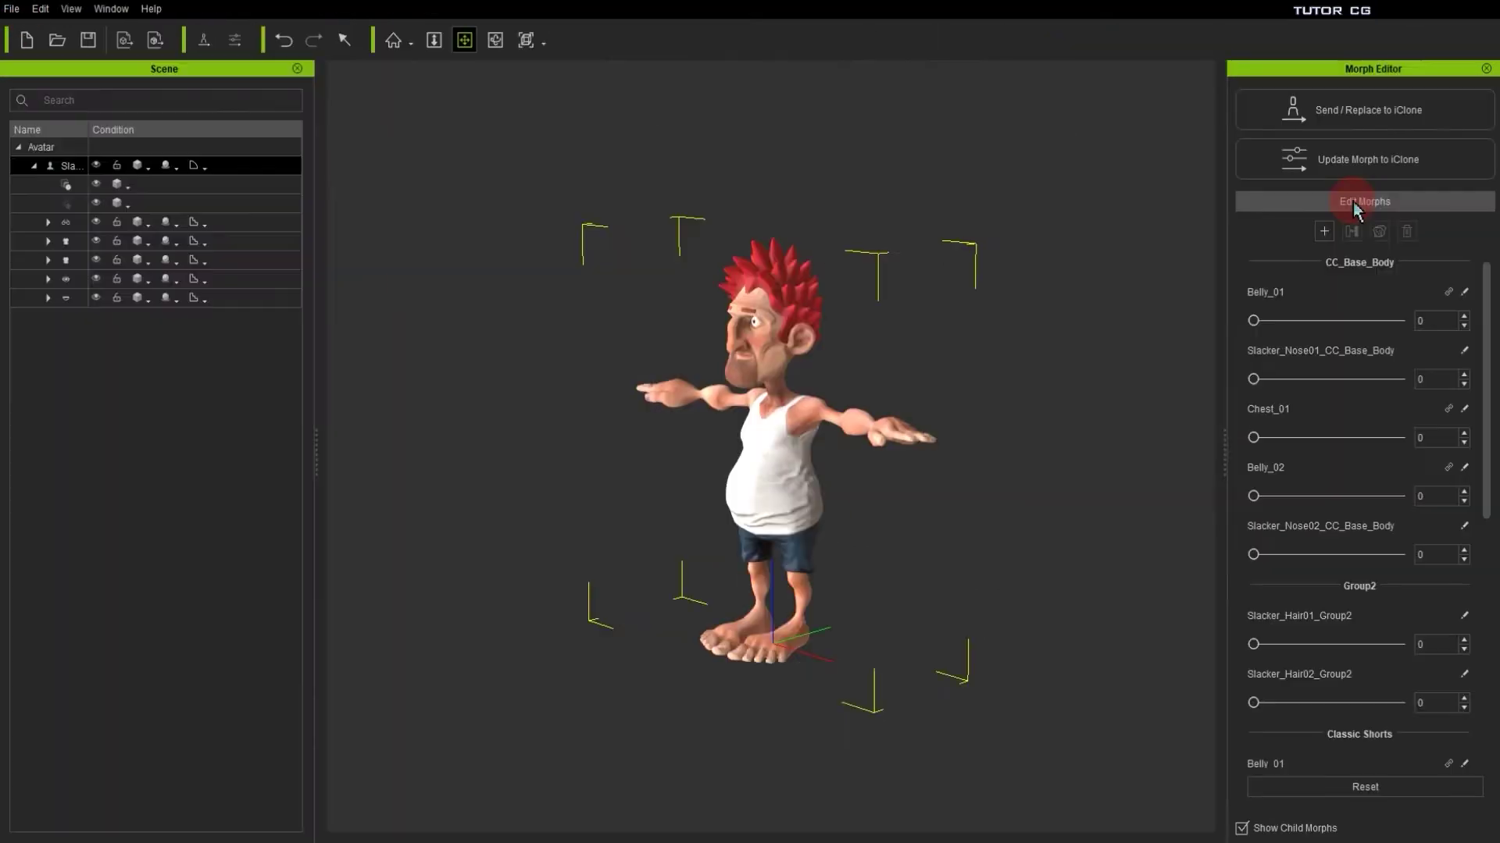
- Examine the Edit Morphs tools, including Bake, and the avatar's list of morph sliders
click(1396, 204)
click(1325, 233)
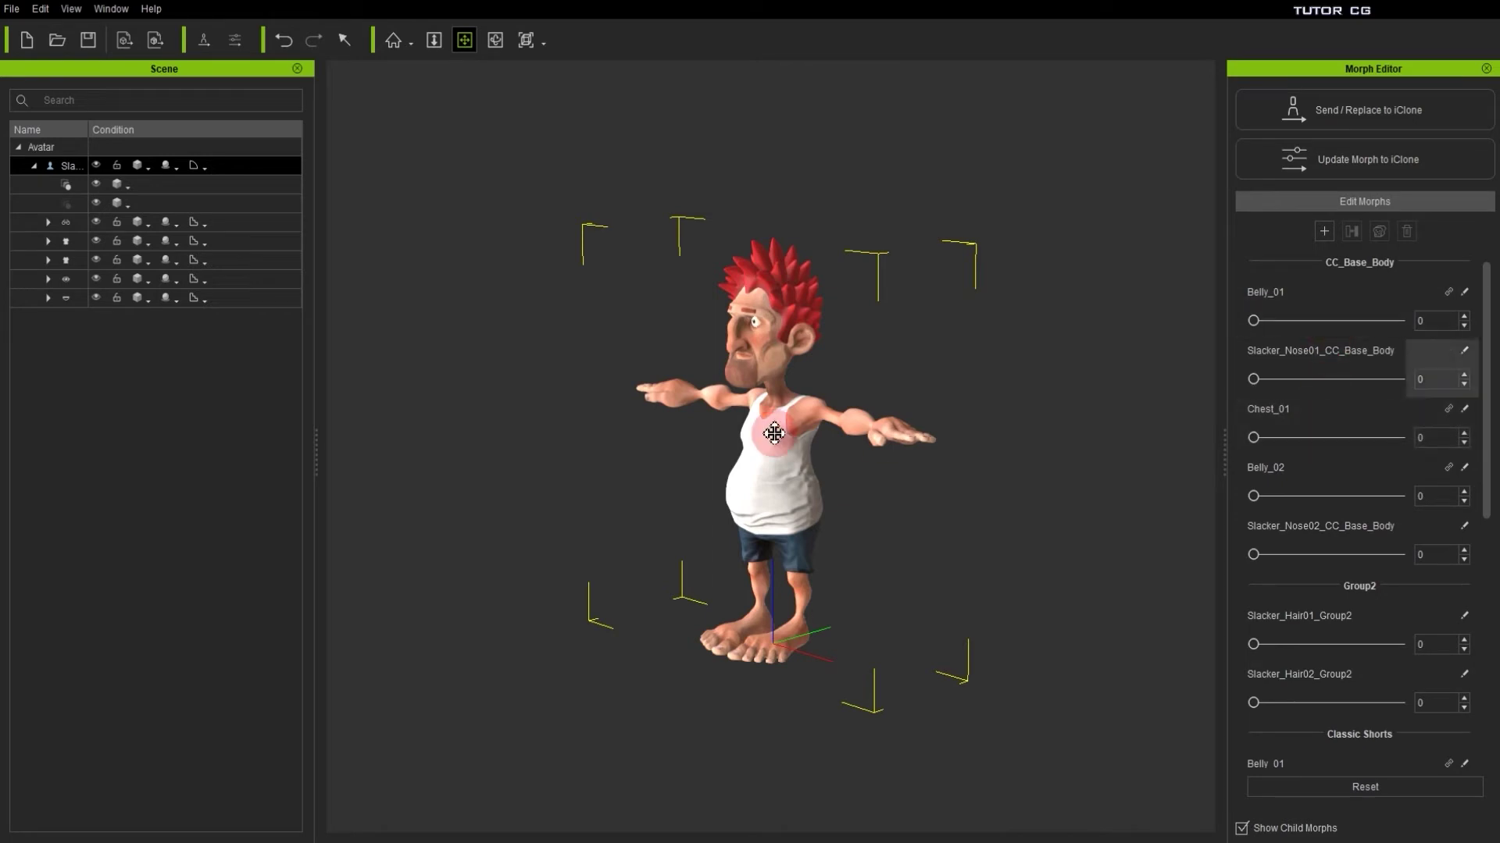
right_drag(724, 411, 873, 479)
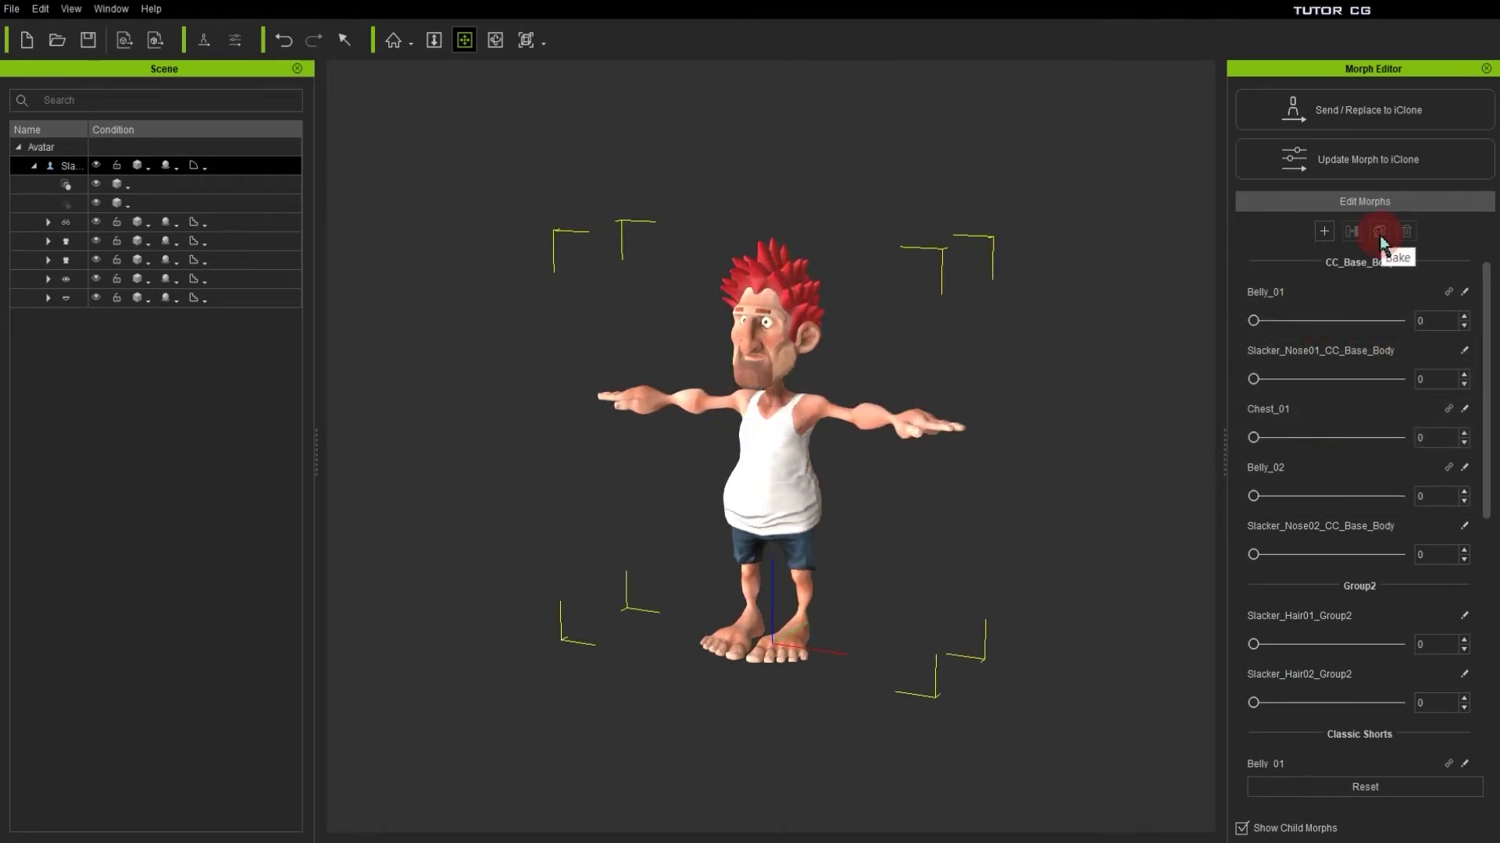
mouse_move(1245, 569)
mouse_down()
mouse_move(1272, 559)
mouse_move(1259, 567)
mouse_move(1285, 495)
mouse_move(1255, 583)
mouse_up()
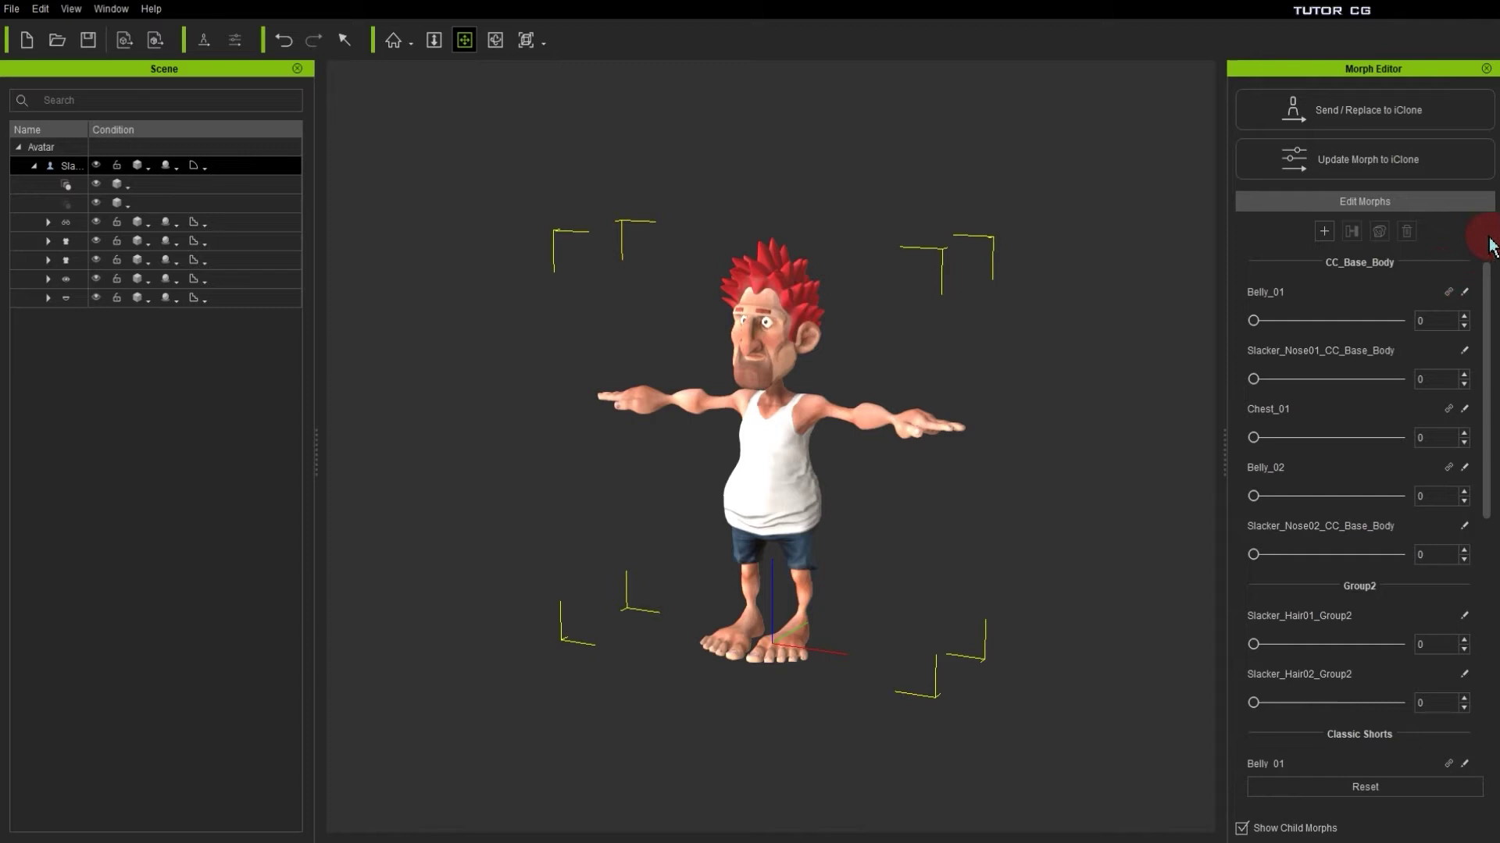
- Inspect the meshes linked to the CC_Base_Body Belly_01 slider and its rename option, keeping the slider's name
click(1448, 293)
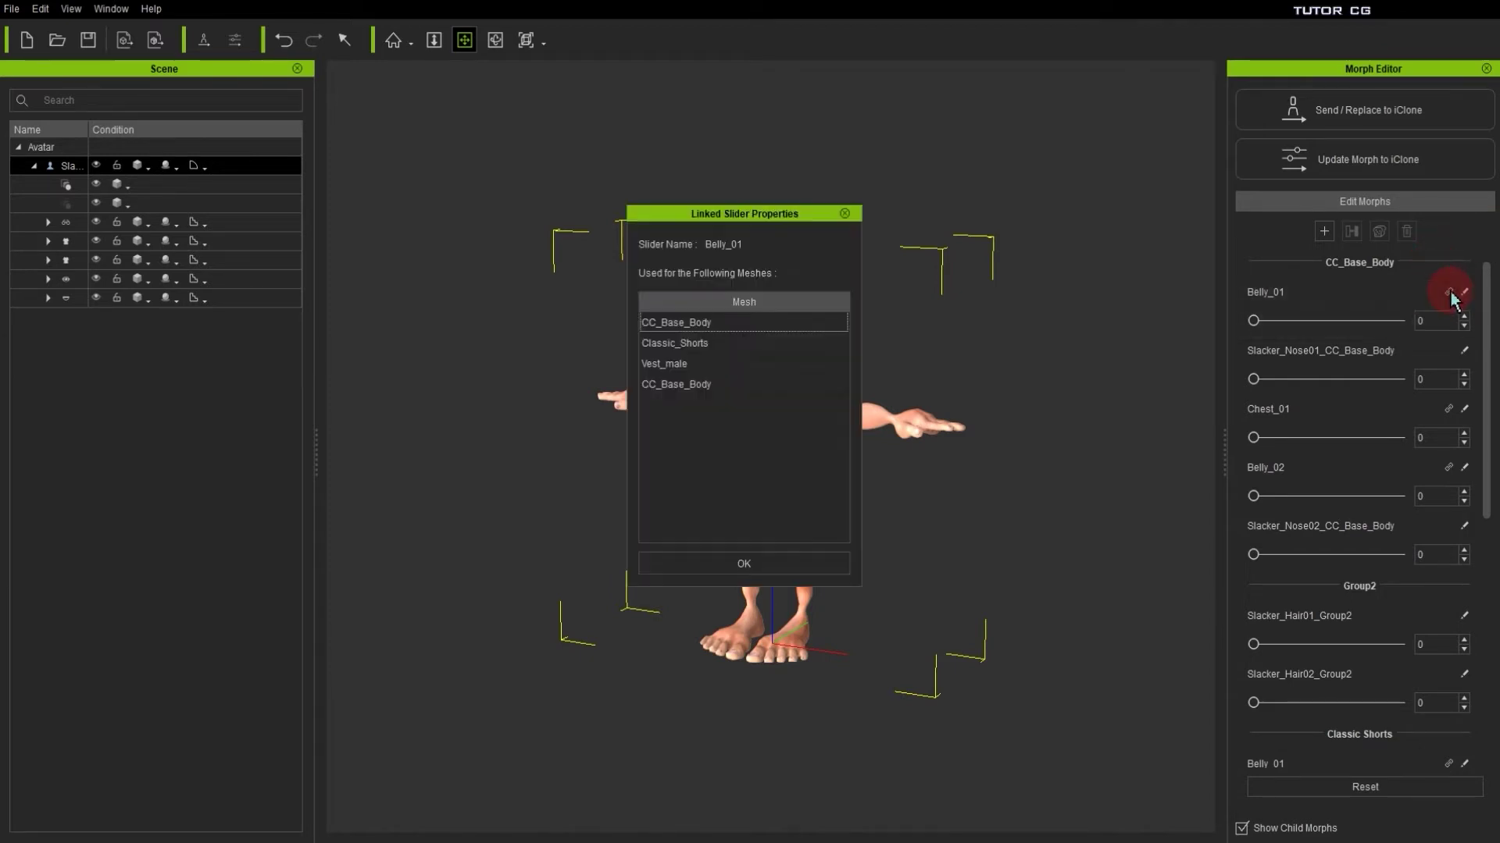
drag(787, 226, 1006, 179)
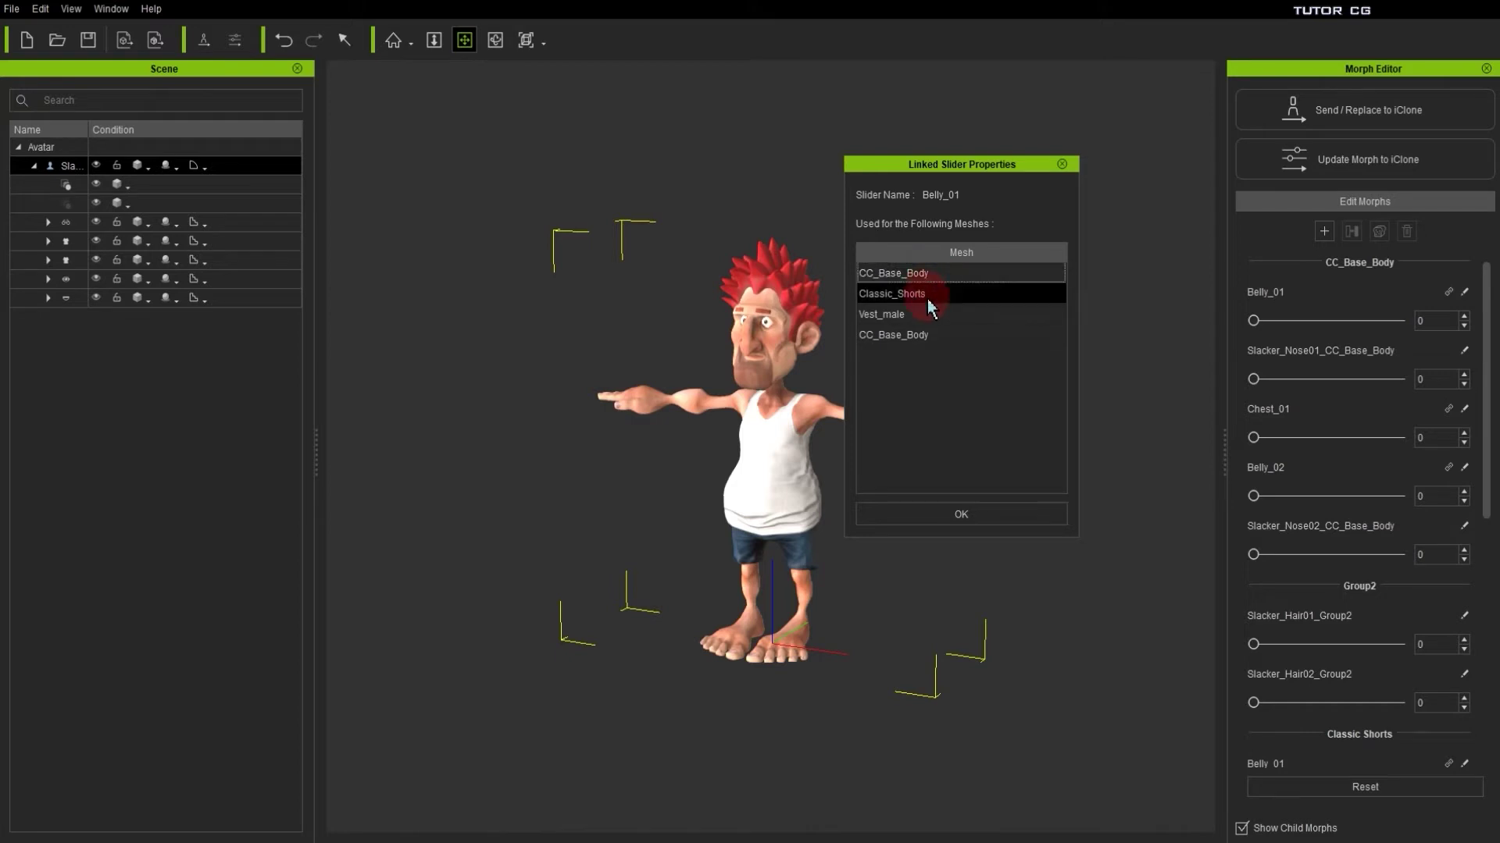
click(949, 513)
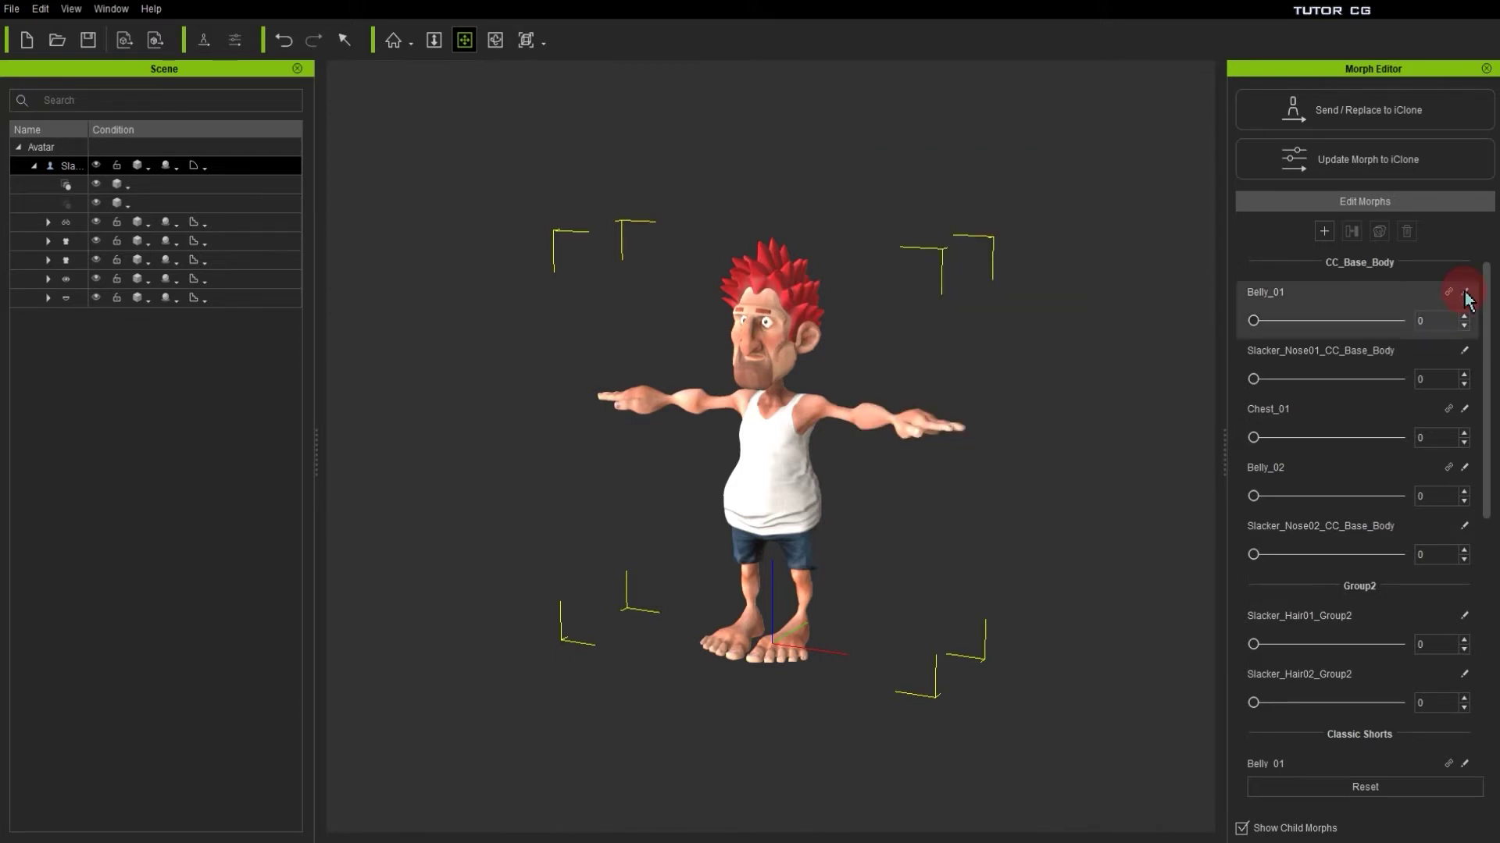
click(1465, 293)
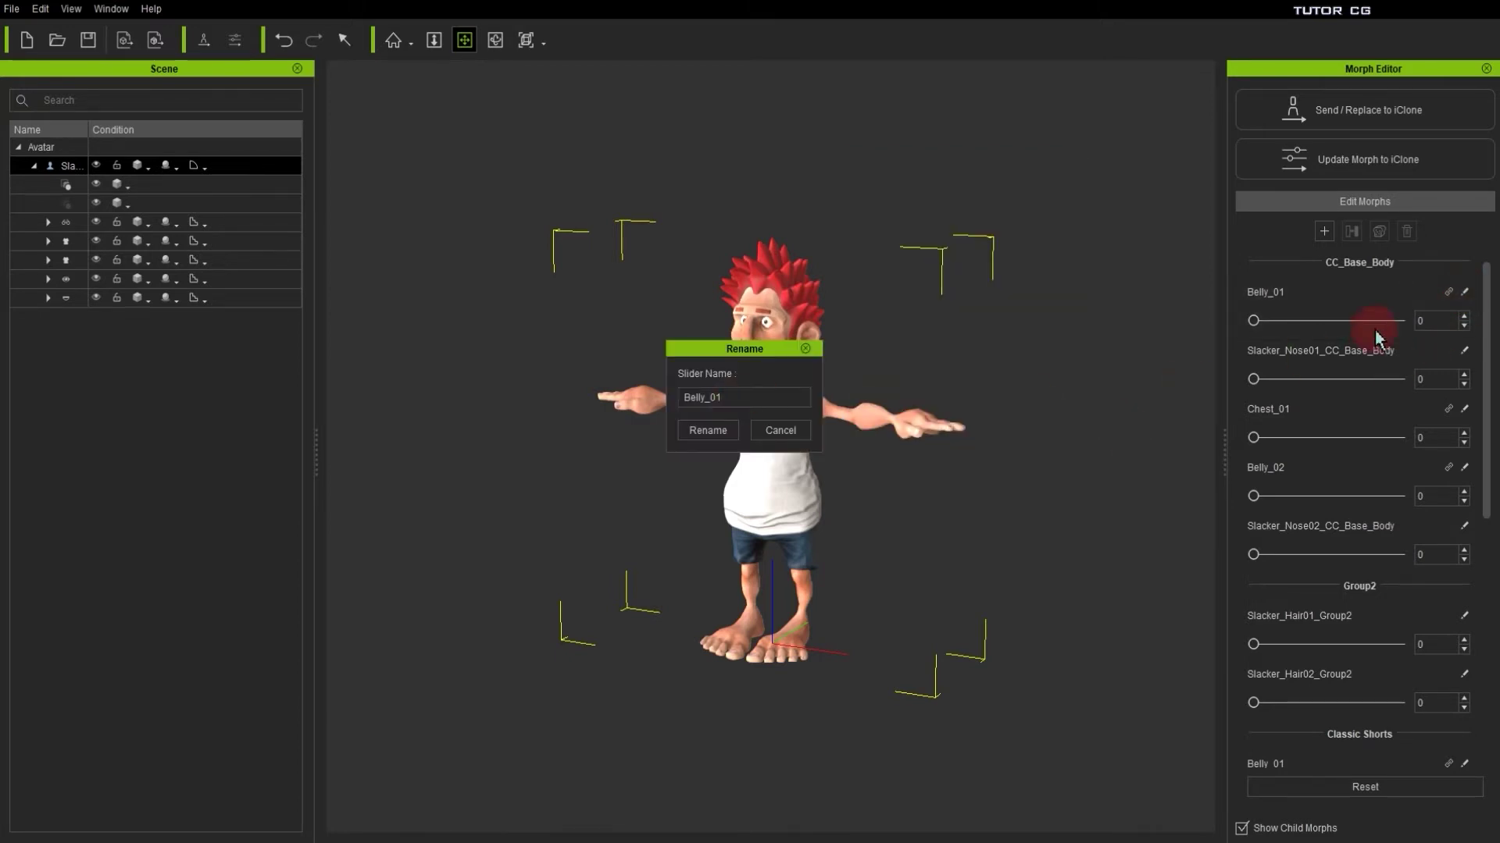
click(809, 429)
- Try the Vest_male Belly_01 morph at 64, reset the sliders and switch Show Child Morphs off and on
scroll(1347, 703, down, 5)
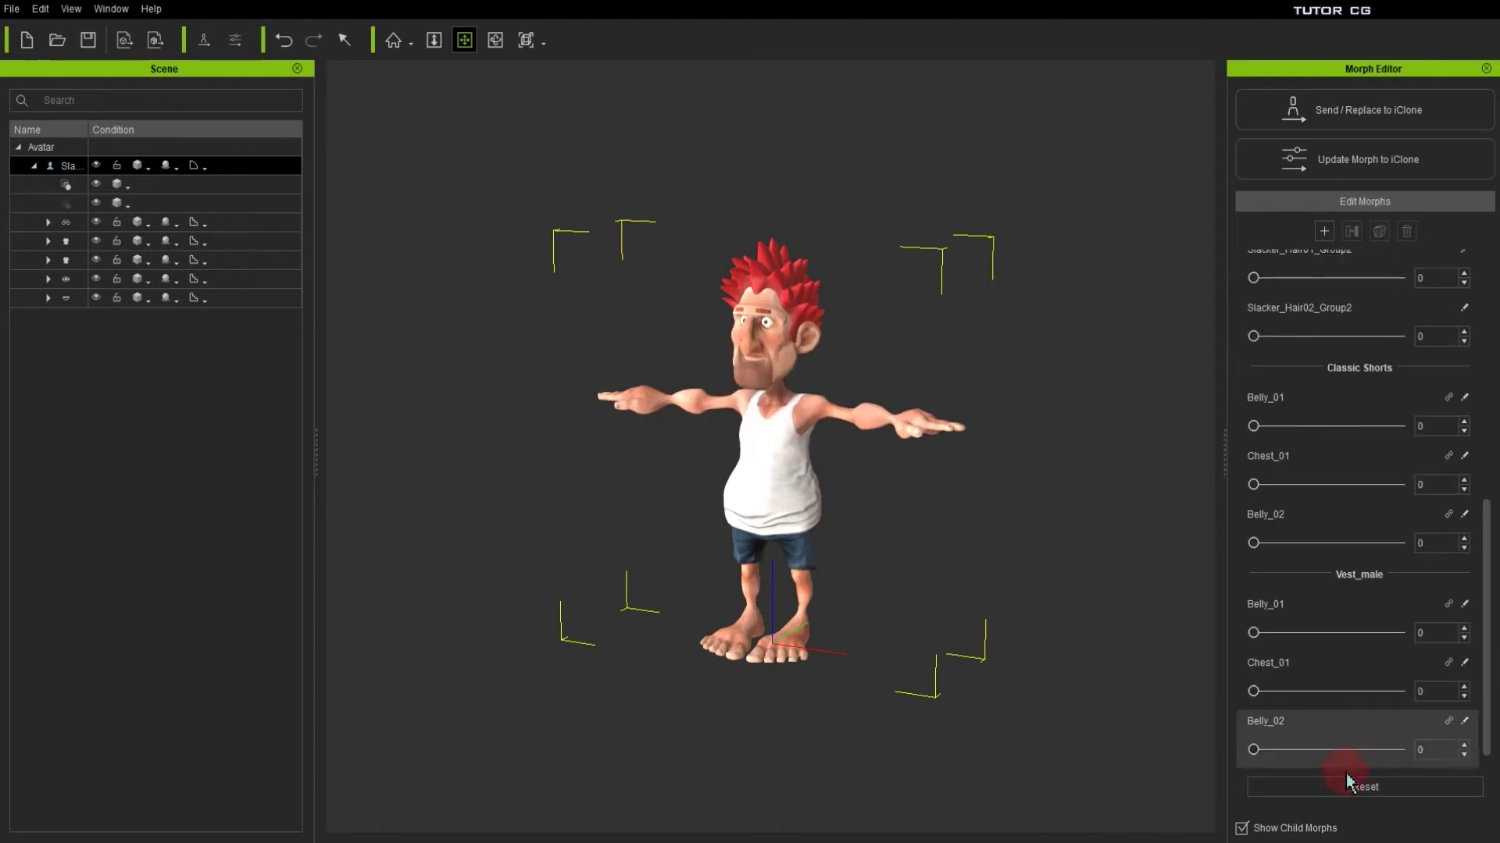
click(1353, 788)
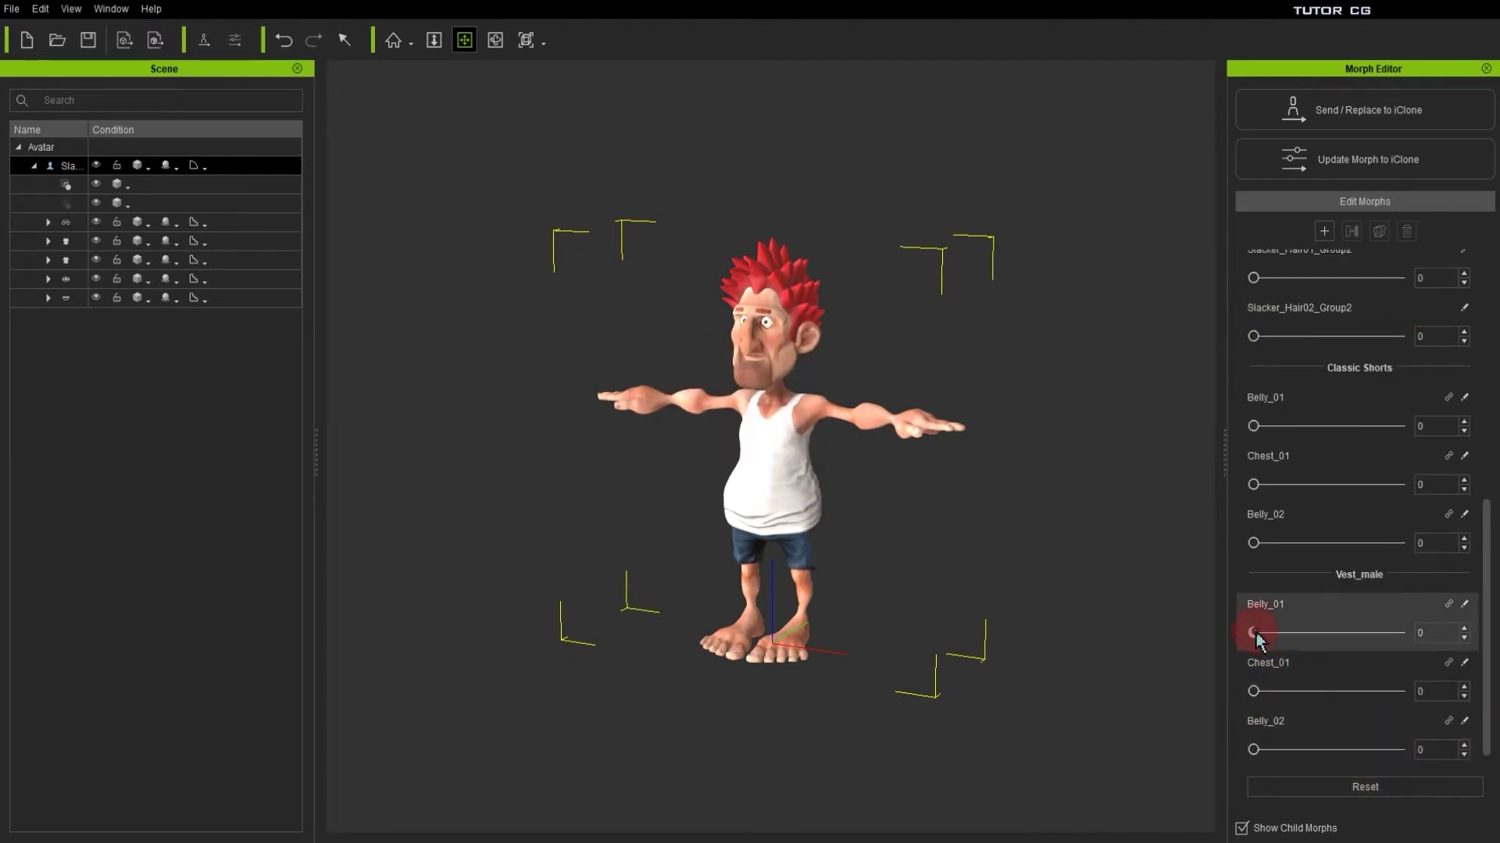
drag(1253, 632, 1347, 632)
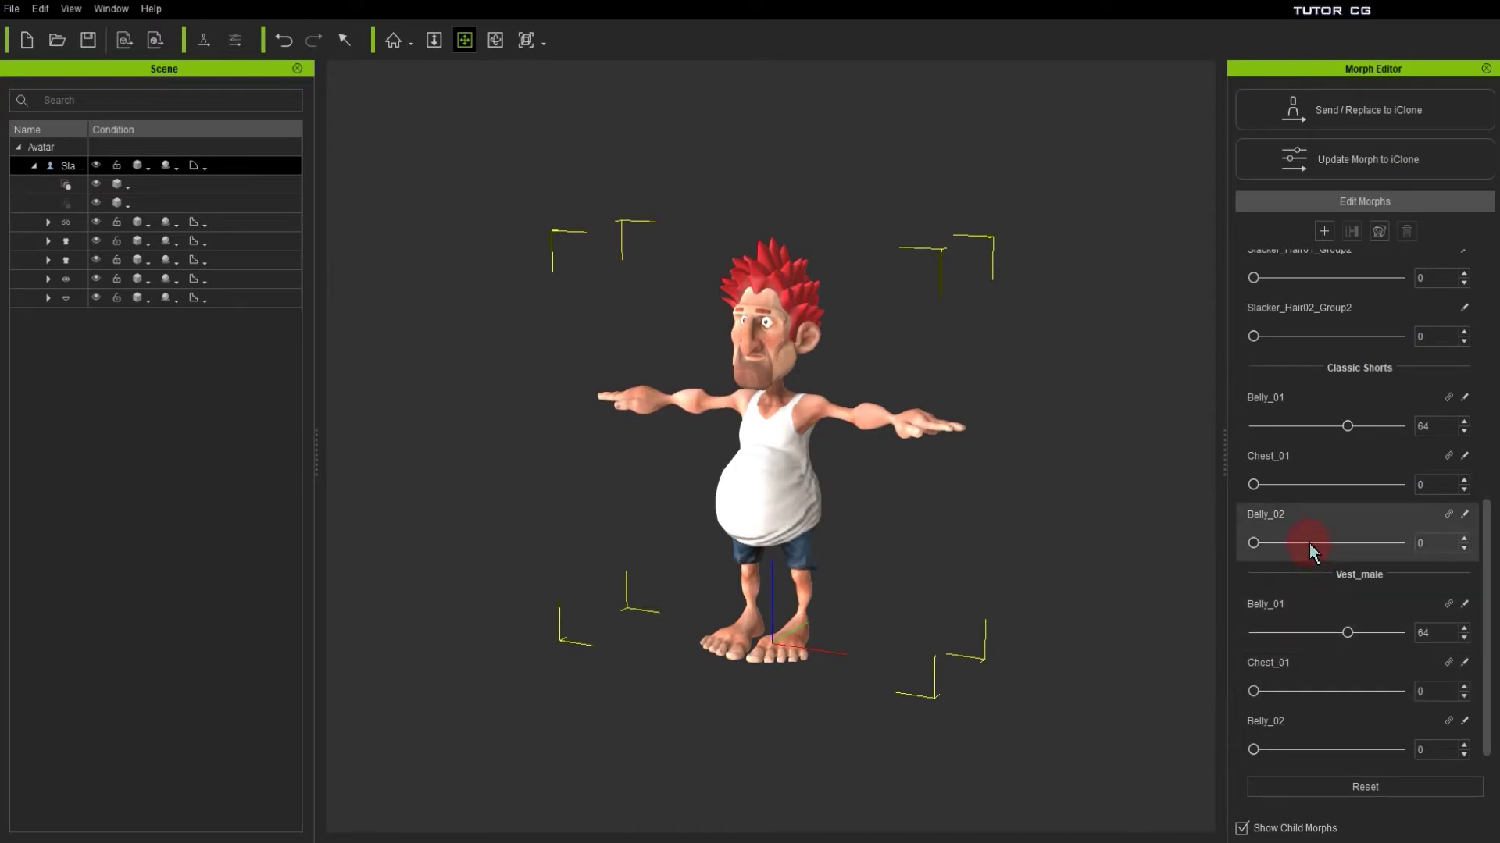
click(1288, 787)
click(1242, 829)
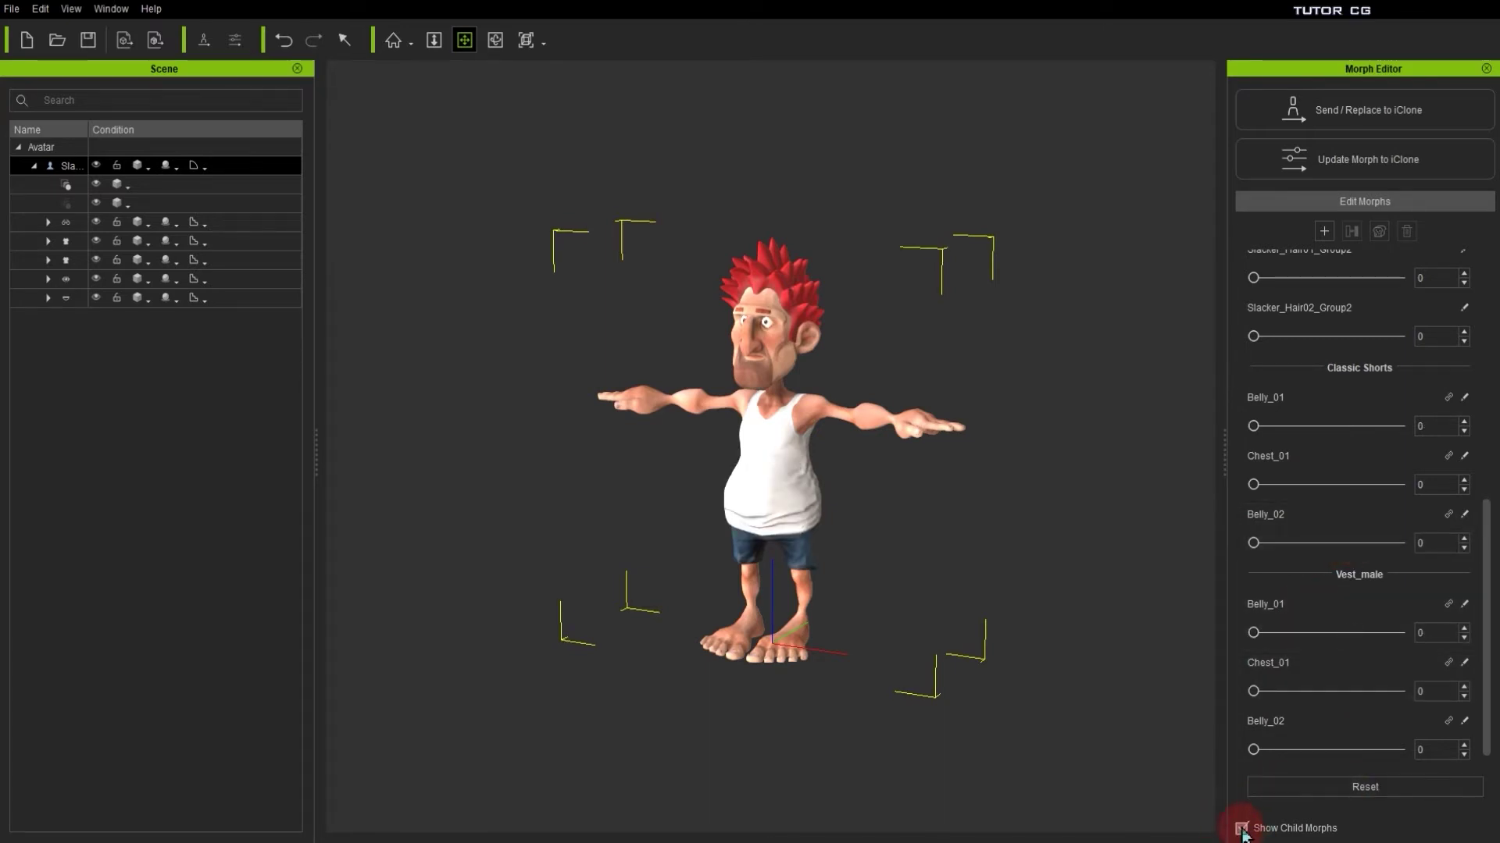
click(1242, 829)
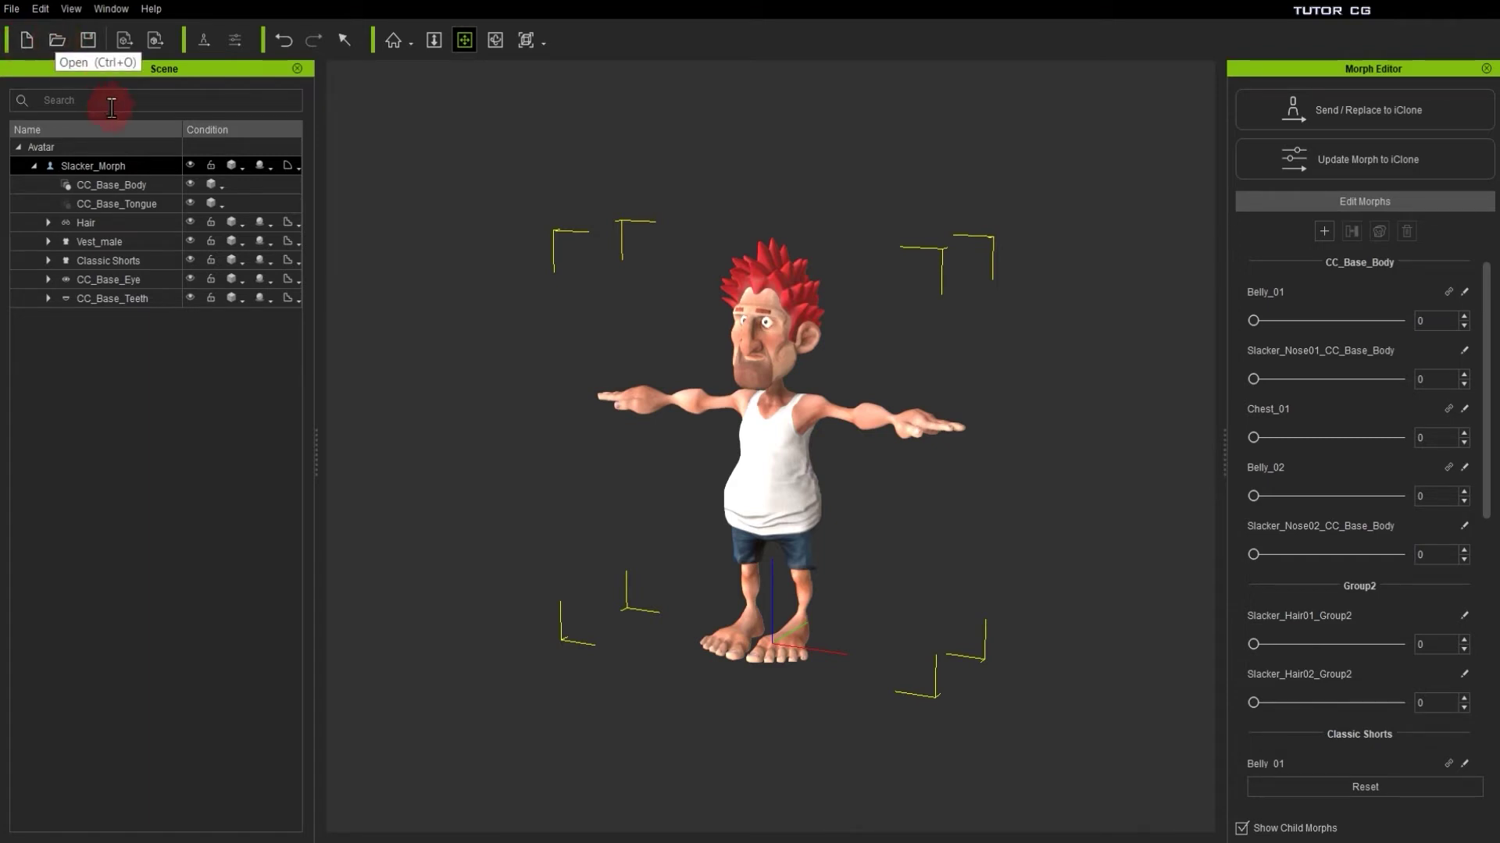
- Review the file and export commands, the avatar's child items and the preset camera views
click(88, 40)
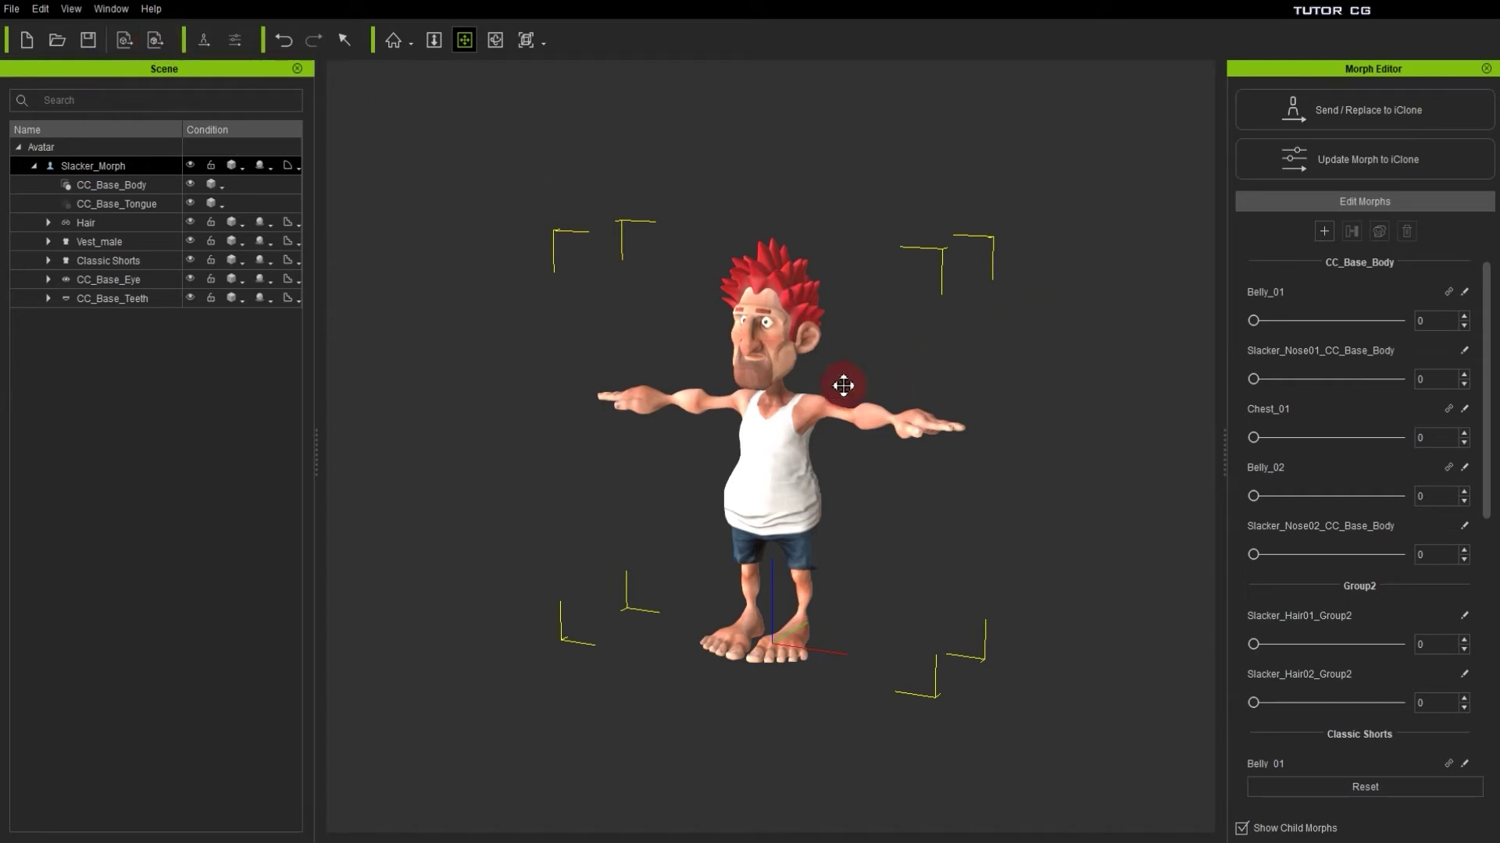
click(106, 260)
click(105, 279)
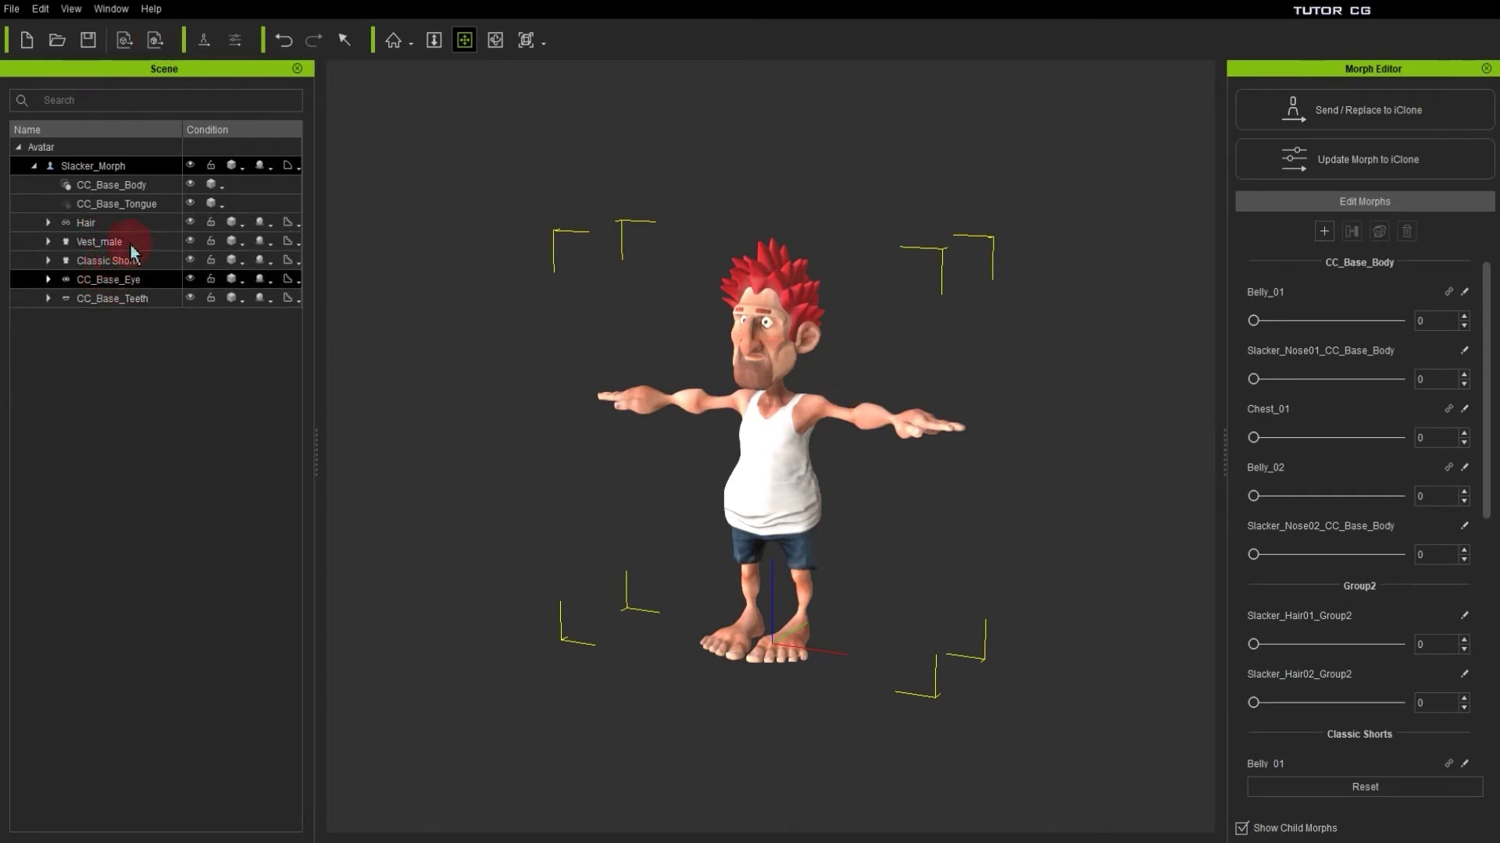
click(209, 70)
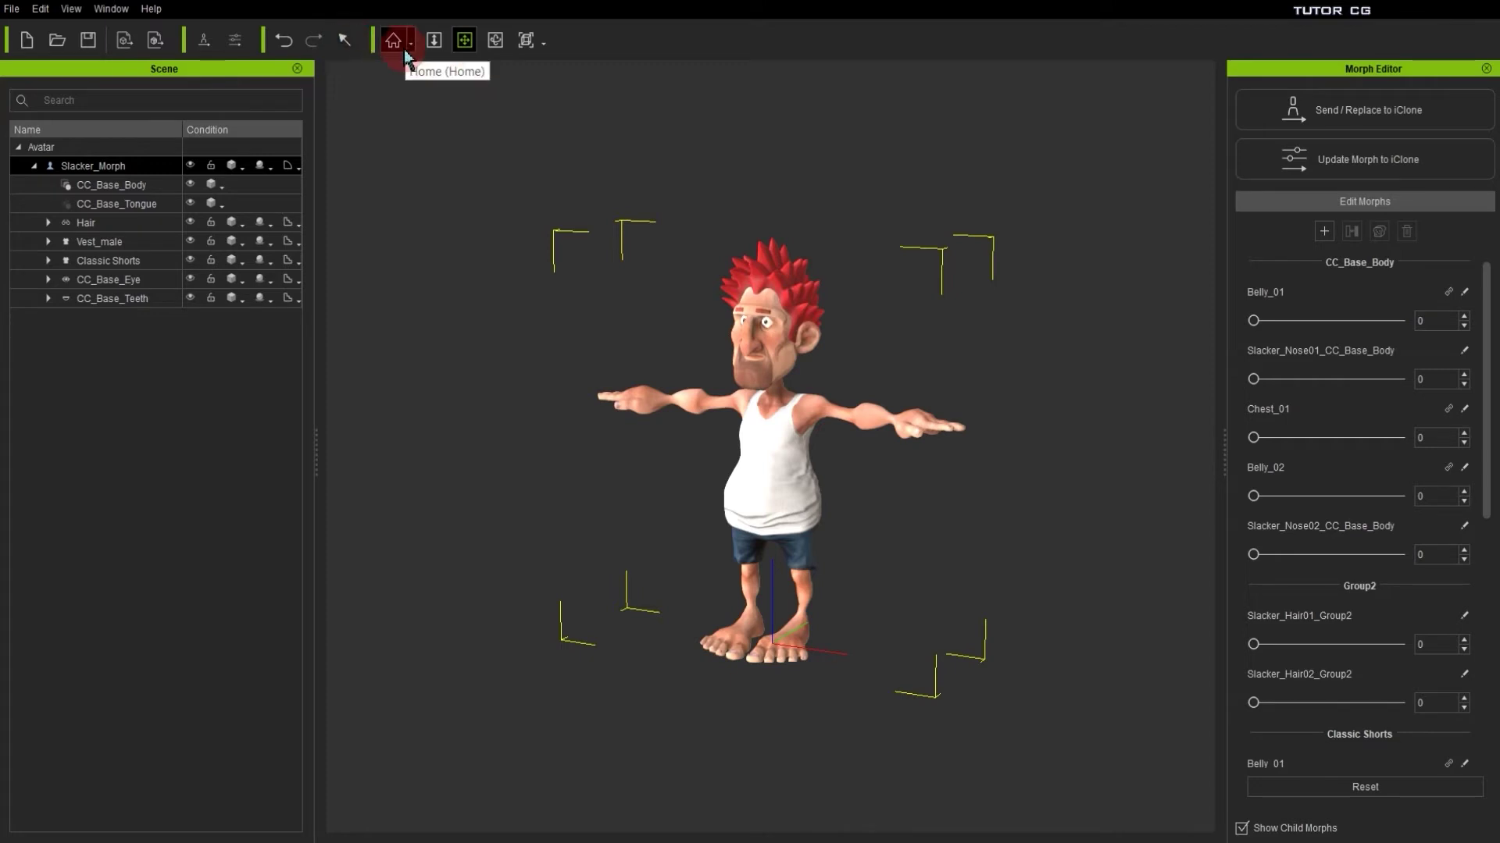
click(546, 45)
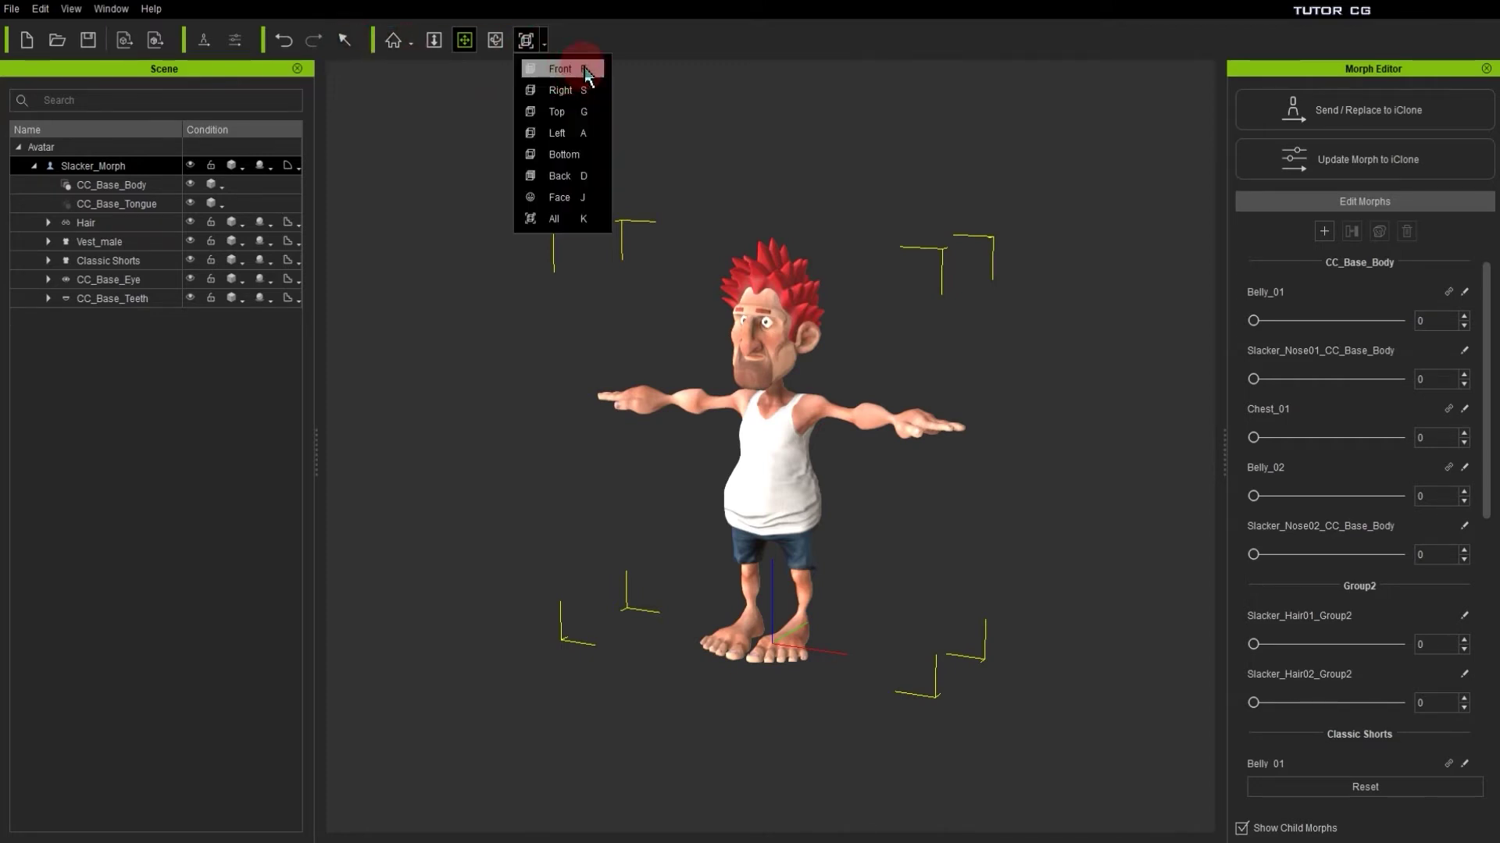
click(834, 140)
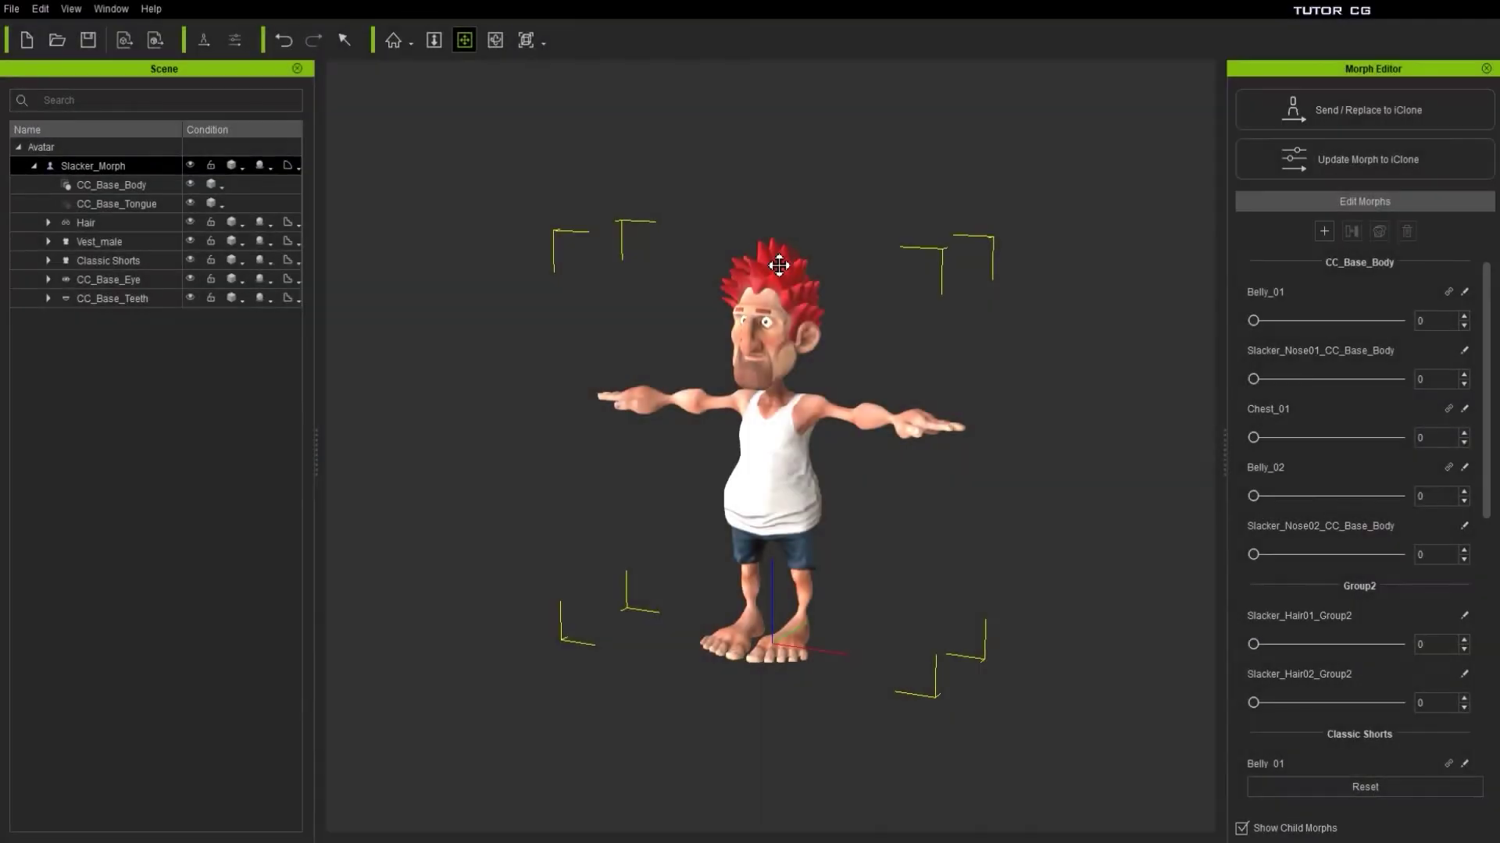
- Review the Export OBJ options for all or selected items and select the Slacker_Morph avatar again
drag(810, 485, 737, 444)
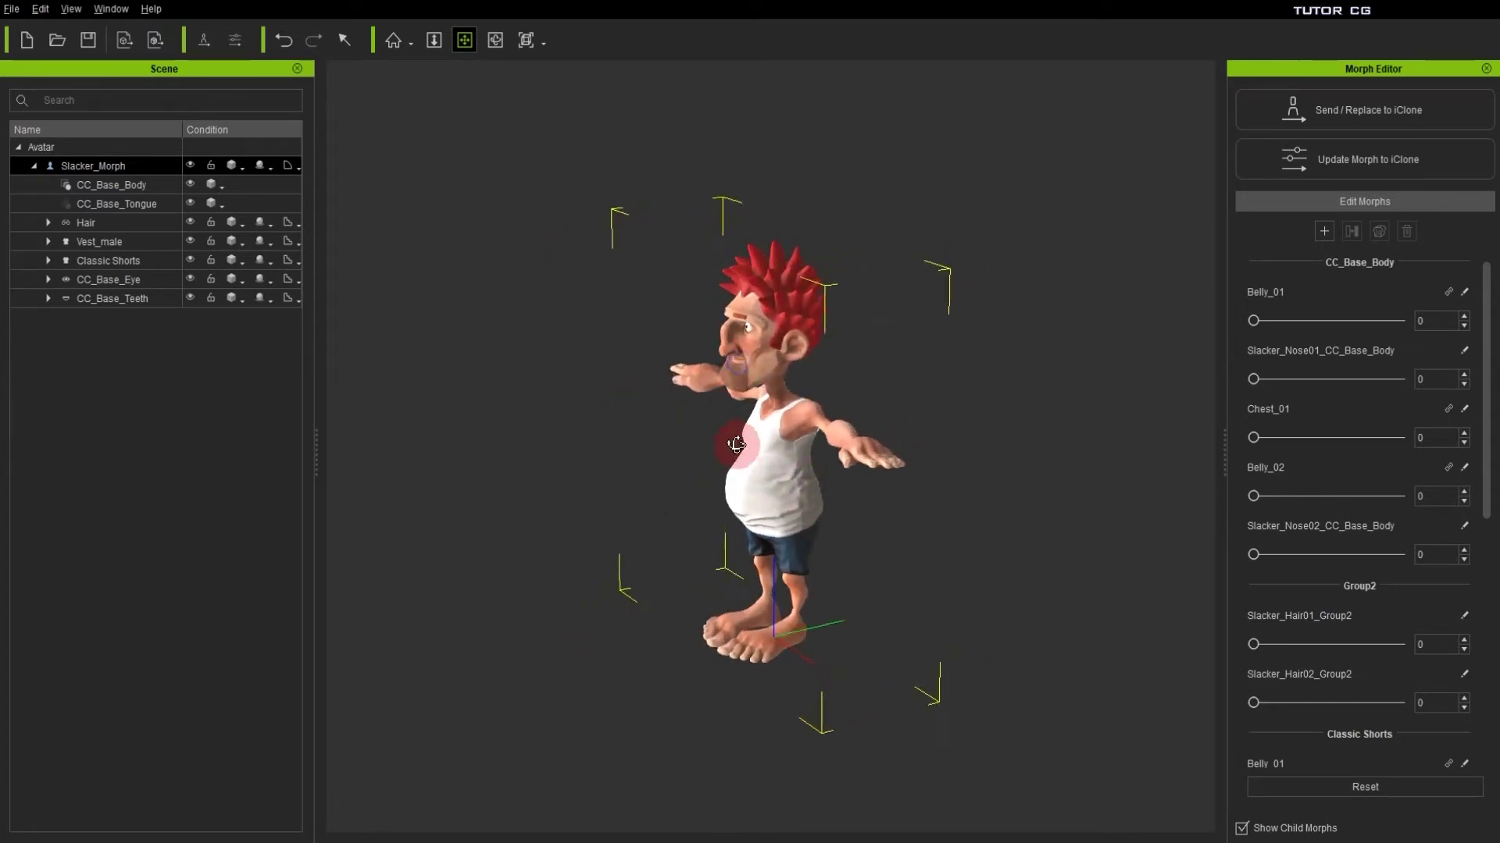
click(94, 165)
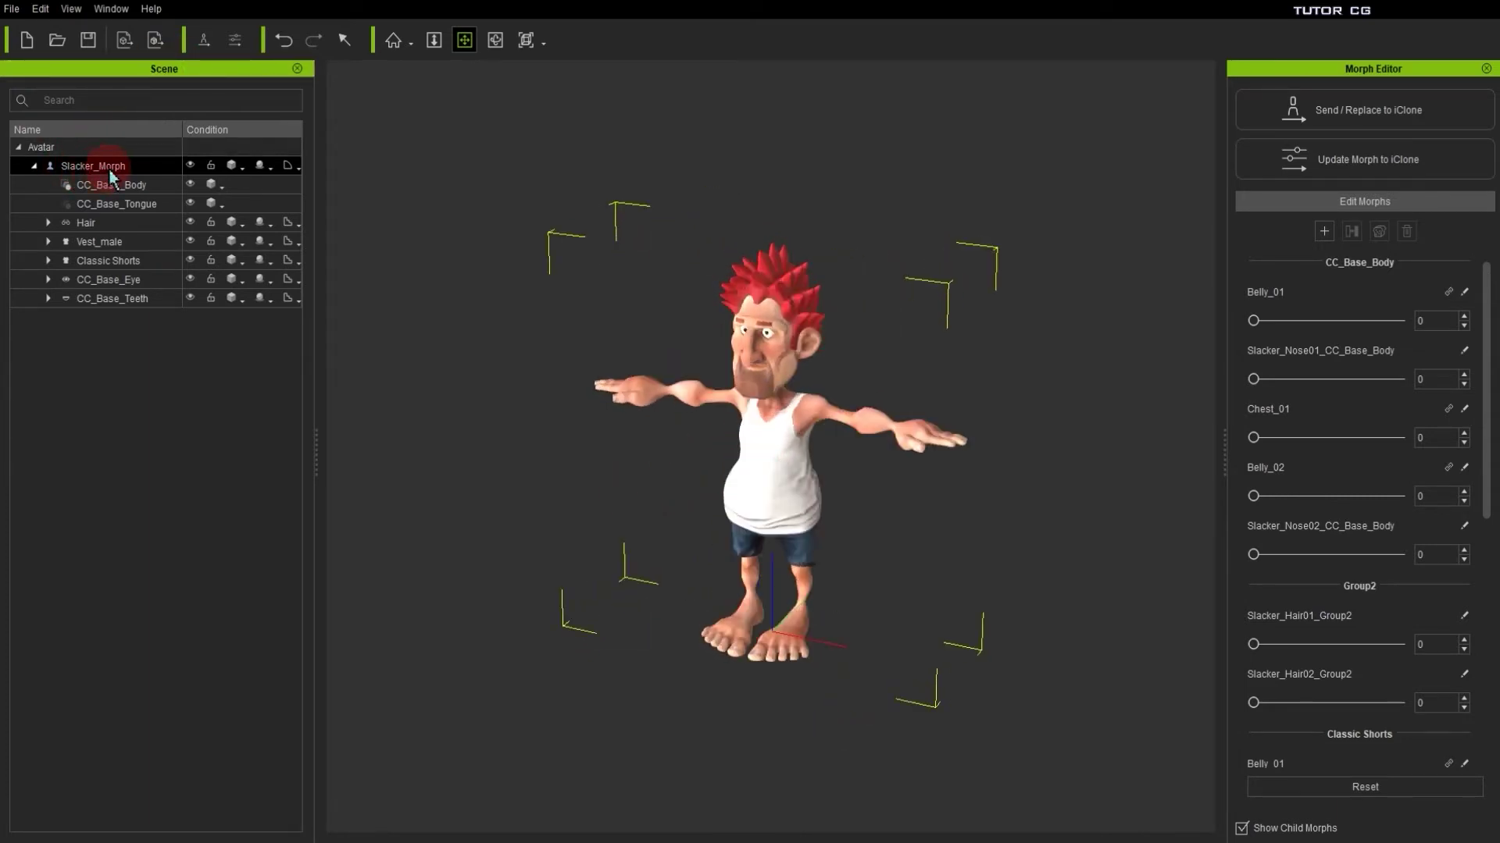
click(90, 166)
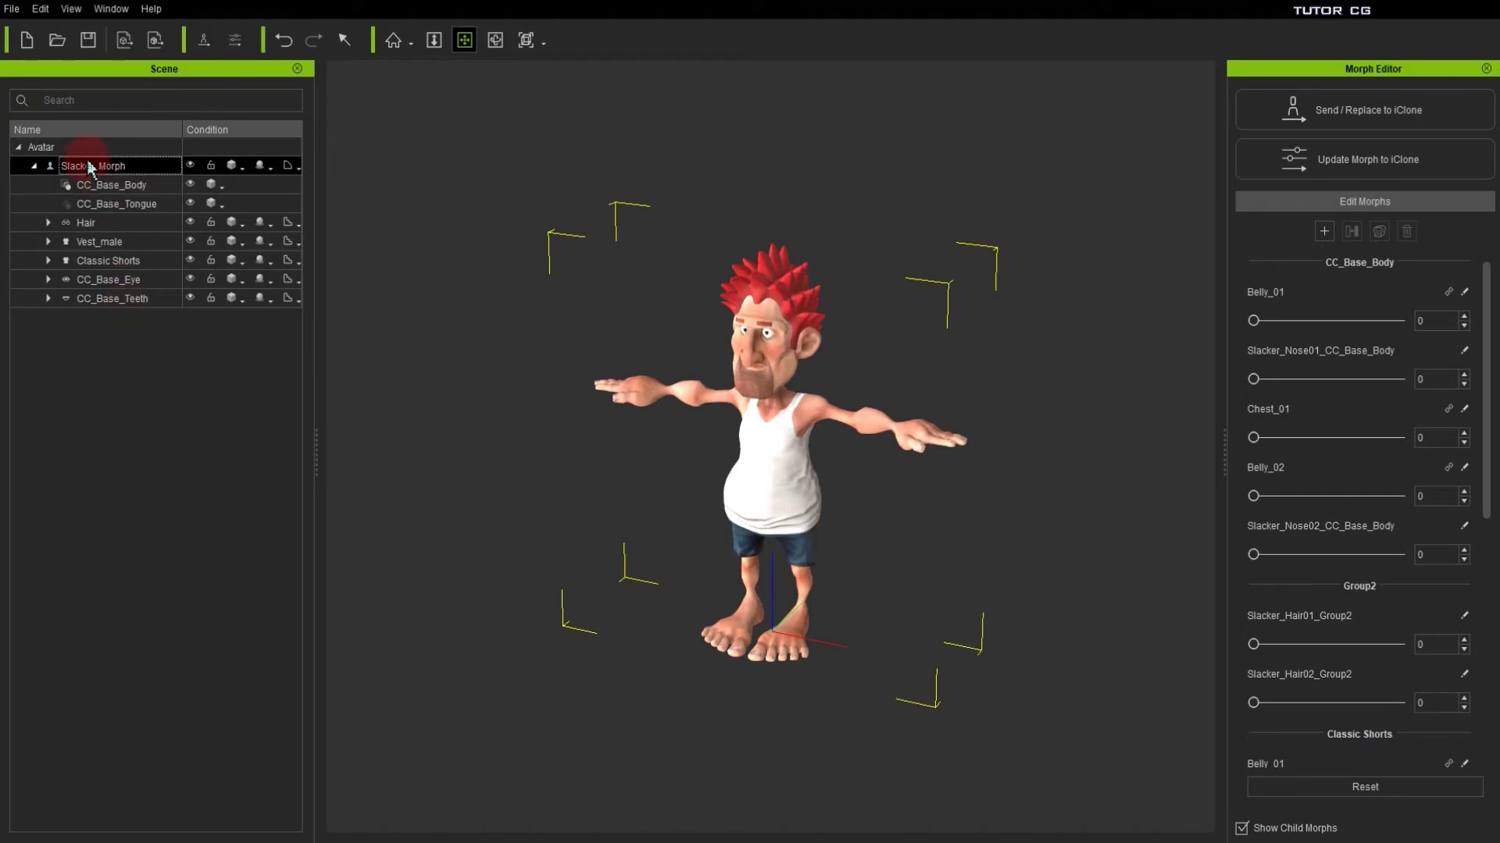
click(12, 9)
click(81, 123)
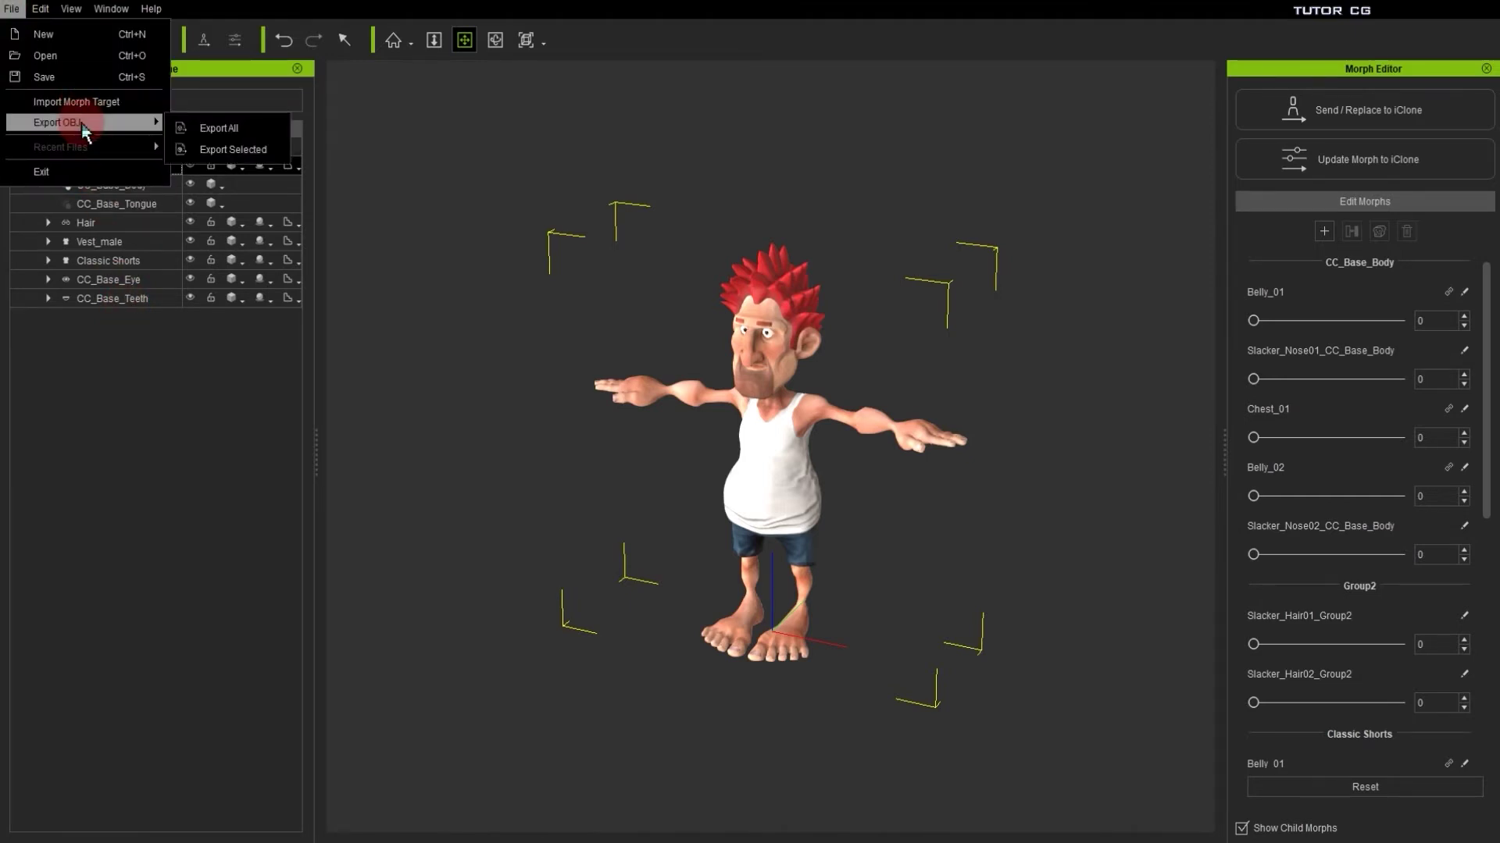
click(103, 44)
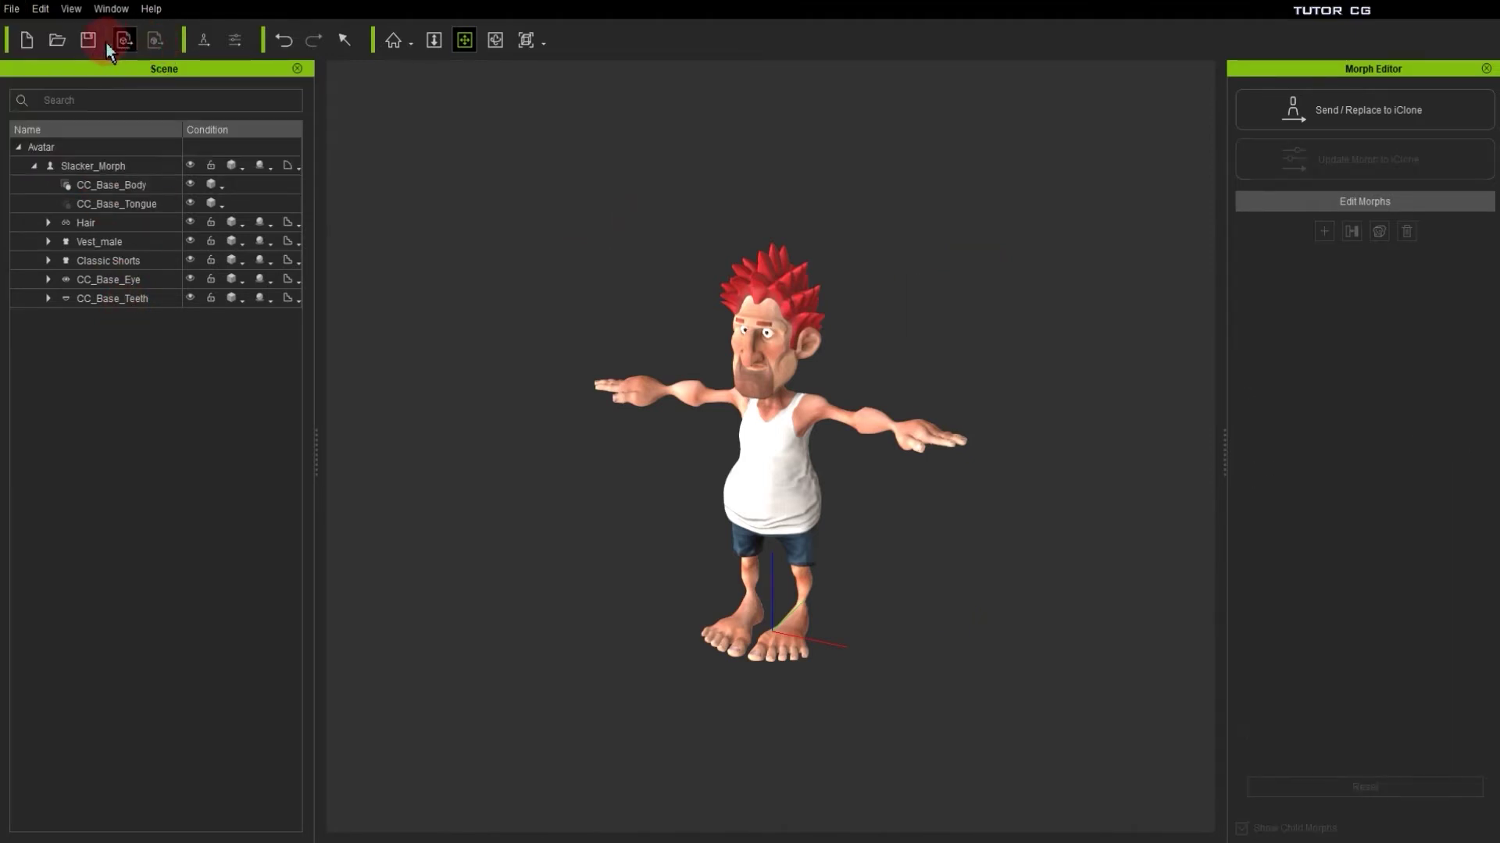
click(125, 166)
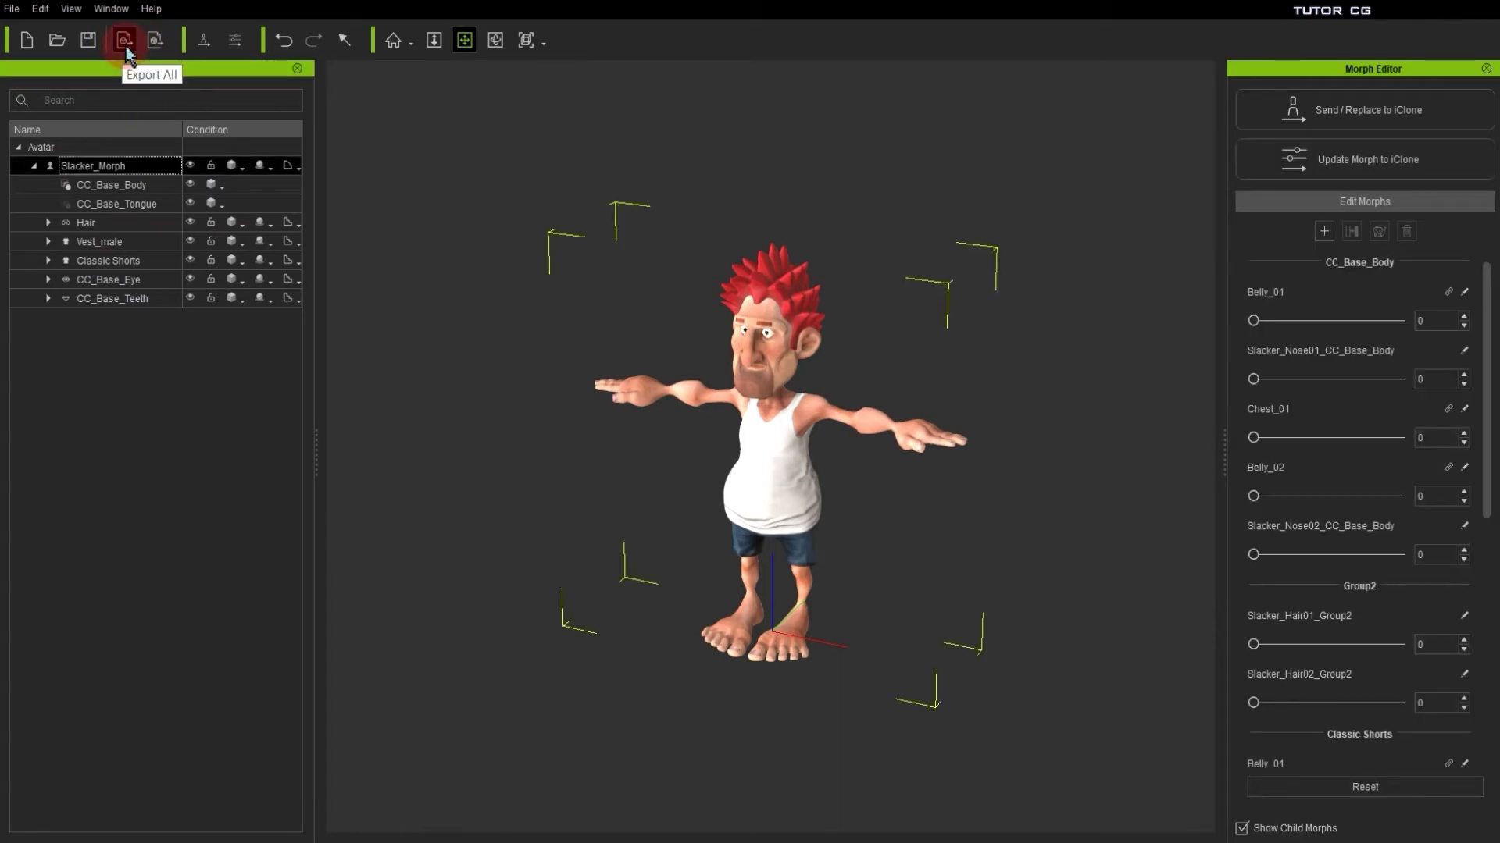
- Run Export All for the avatar, setting the OBJ axis option to Z-Up
click(125, 41)
click(708, 397)
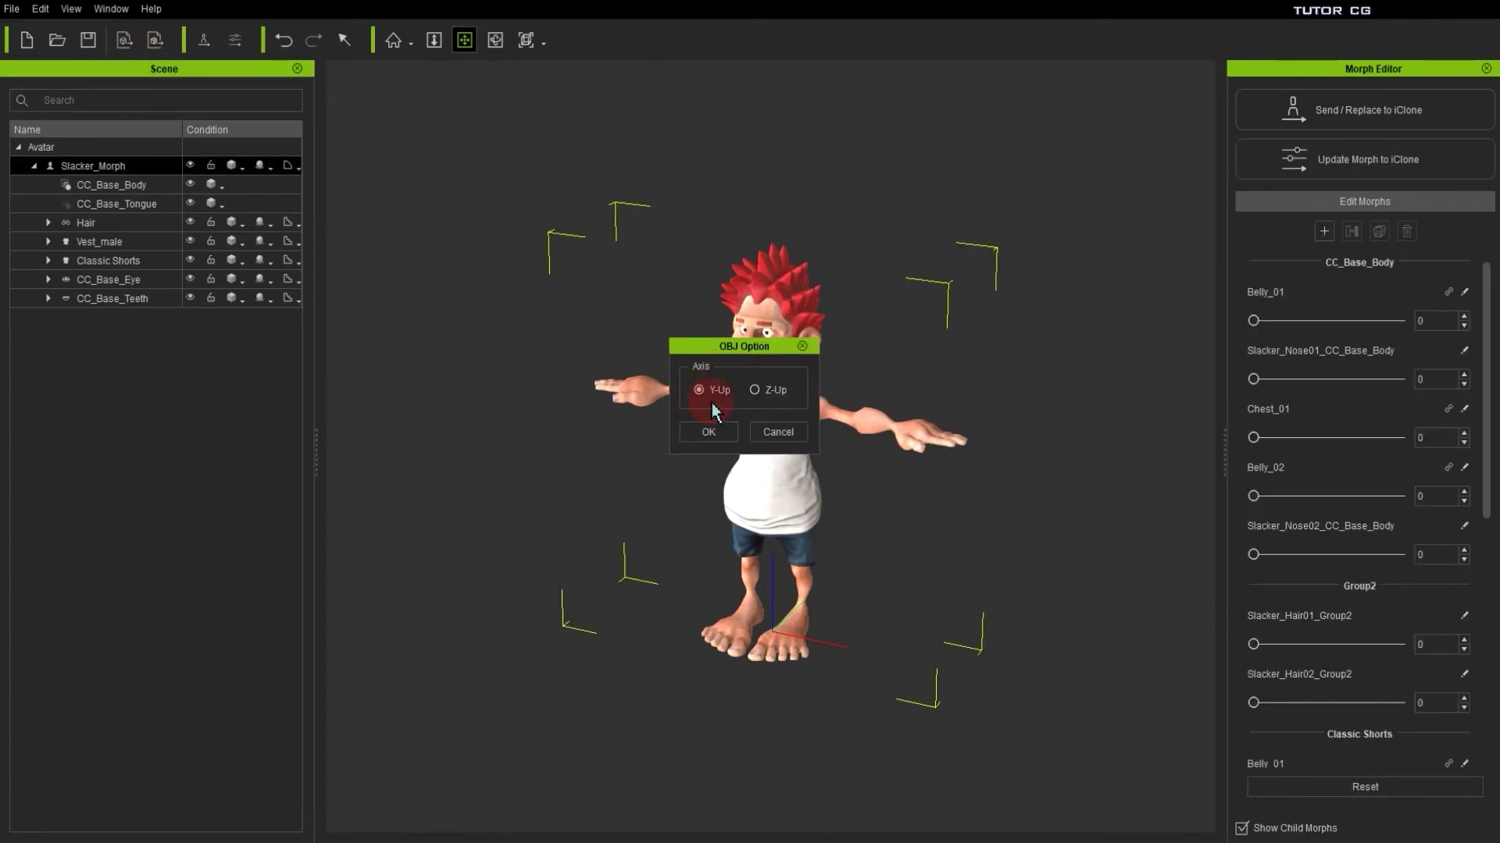
click(772, 392)
click(697, 396)
click(761, 394)
click(708, 432)
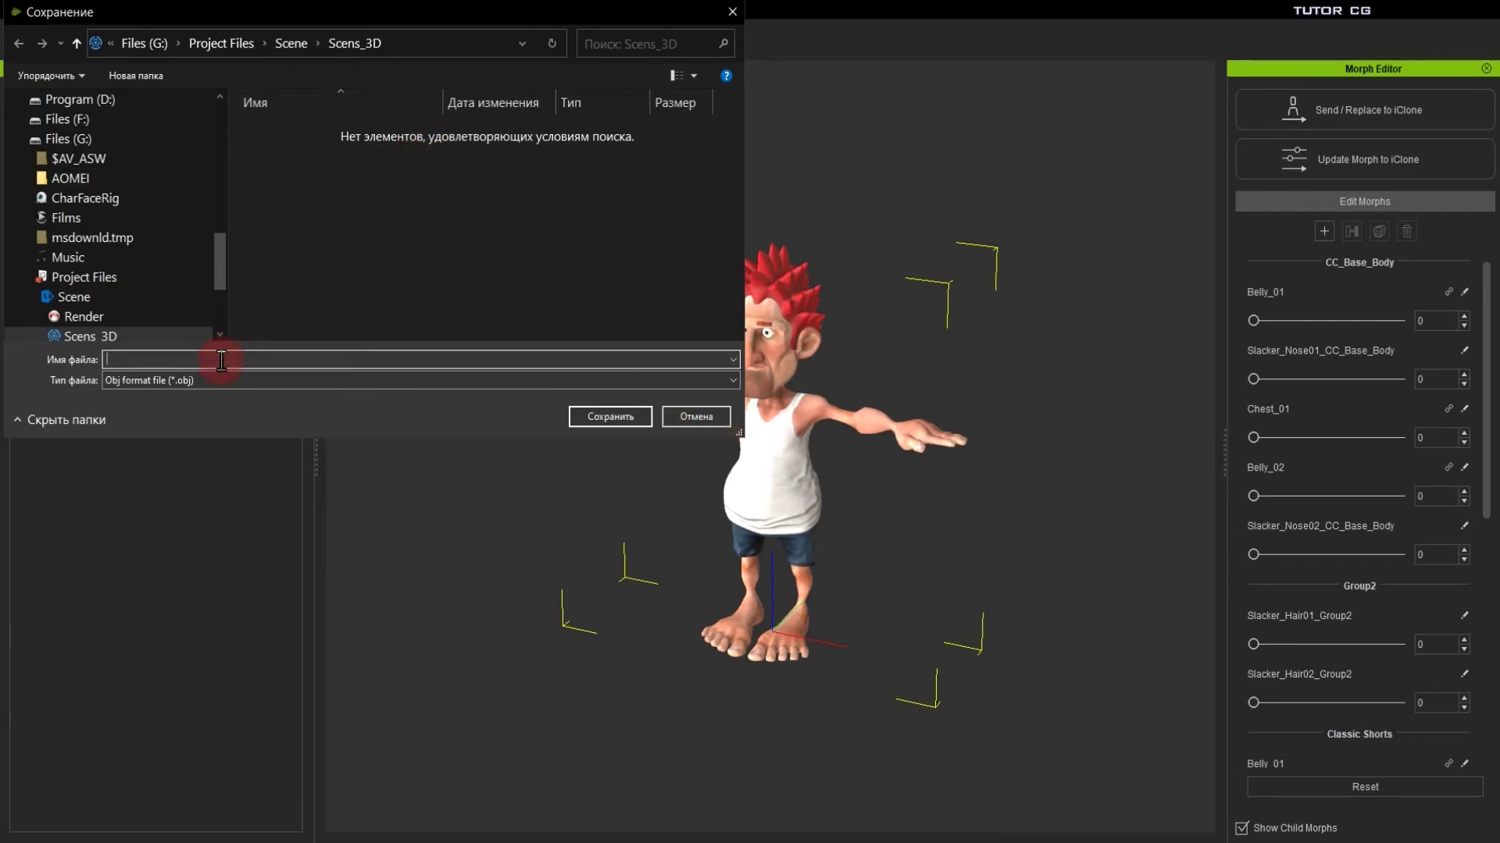
- Save the OBJ export as Test_01 in the Scens_3D folder and close the completion notice
click(289, 361)
text(Test_01)
key(ctrl+a)
click(368, 415)
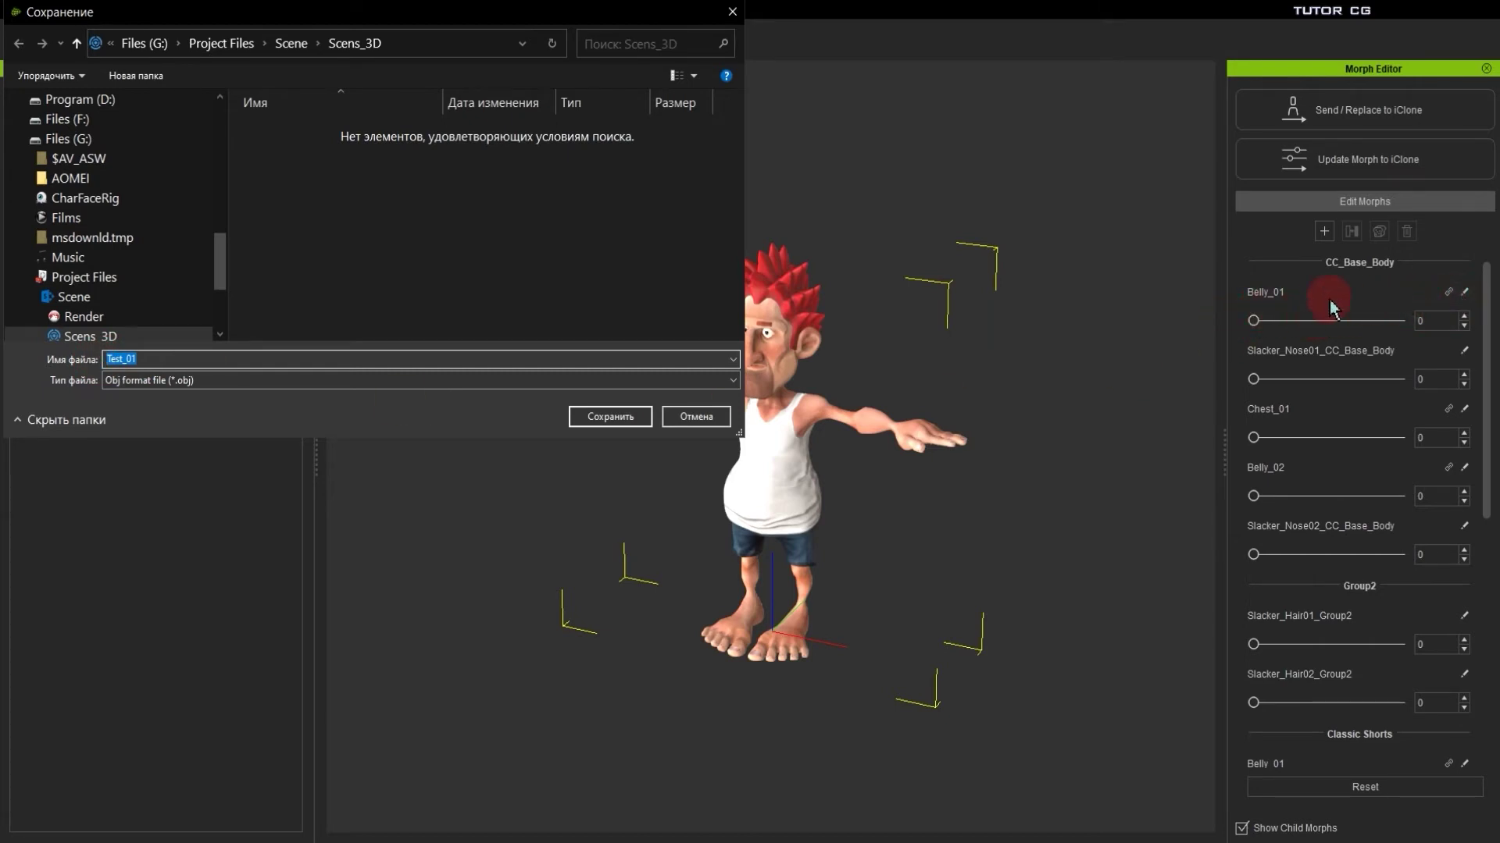
key(Return)
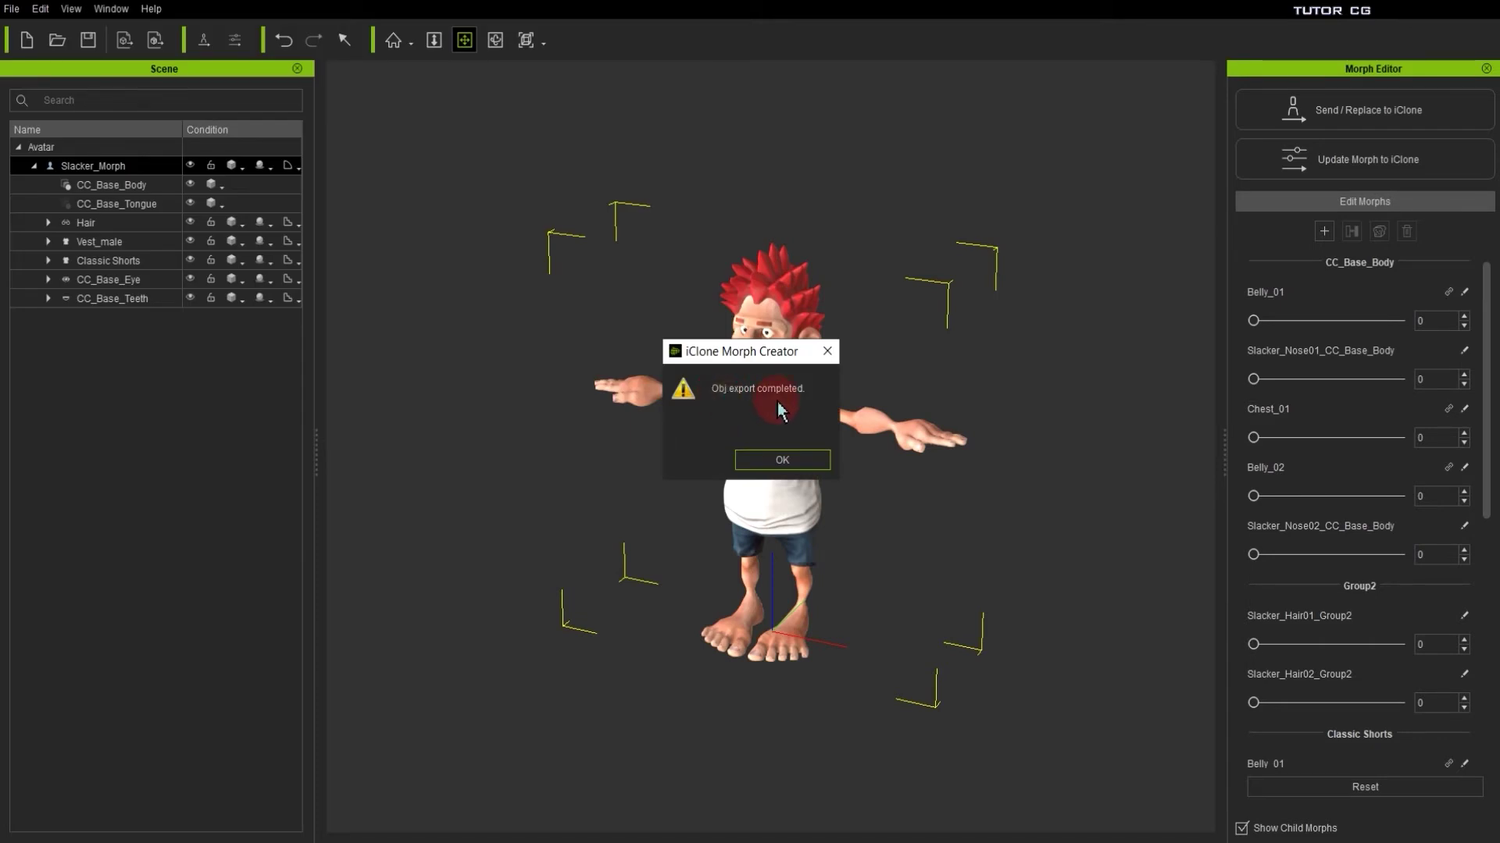
click(762, 457)
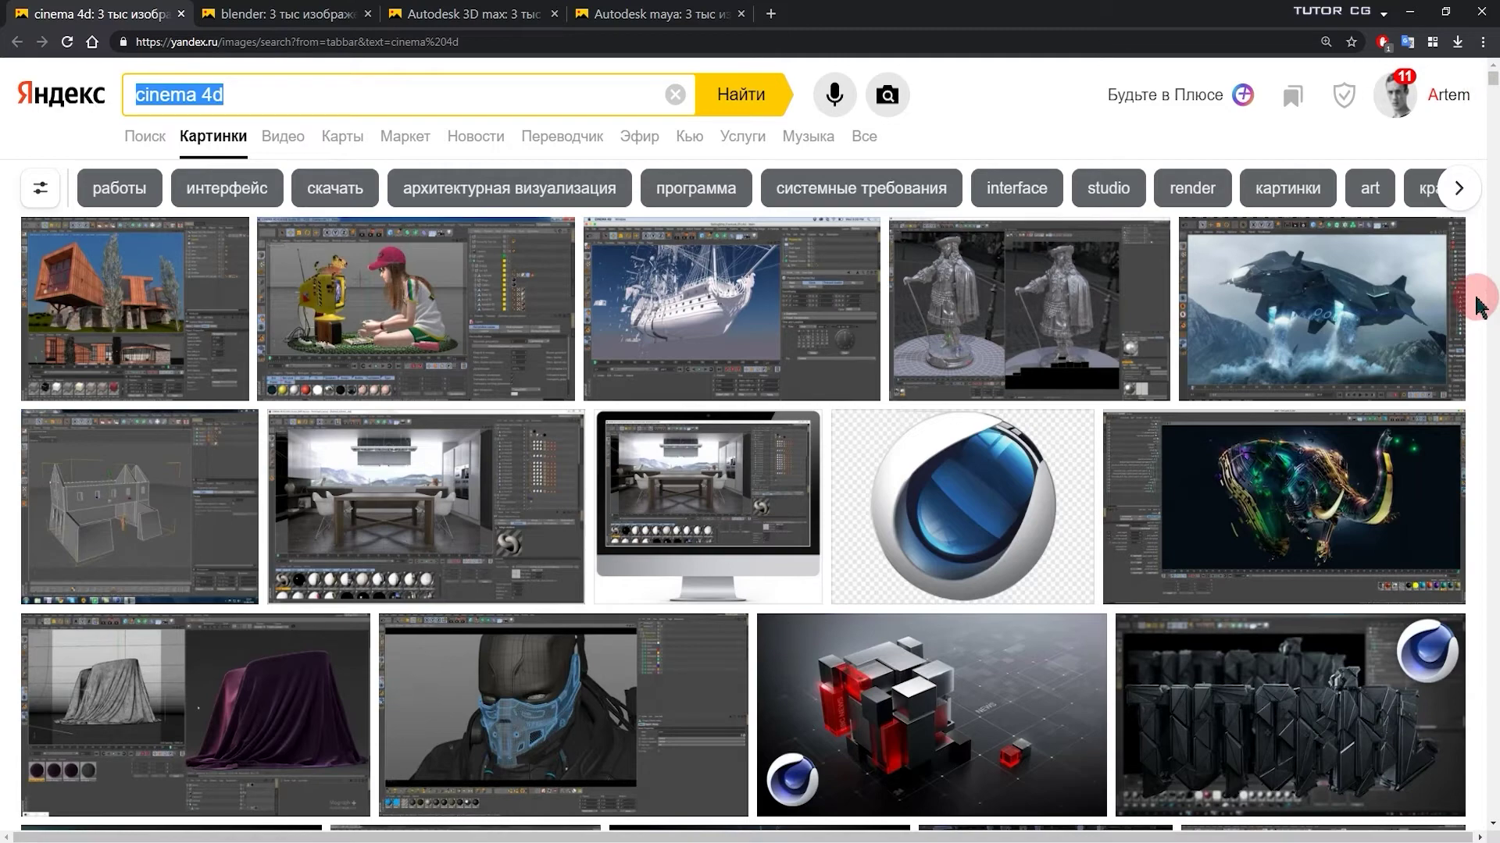
- Browse the Cinema 4D image results and open the picture of the draped fabric shader made in Arnold
scroll(1478, 306, down, 1)
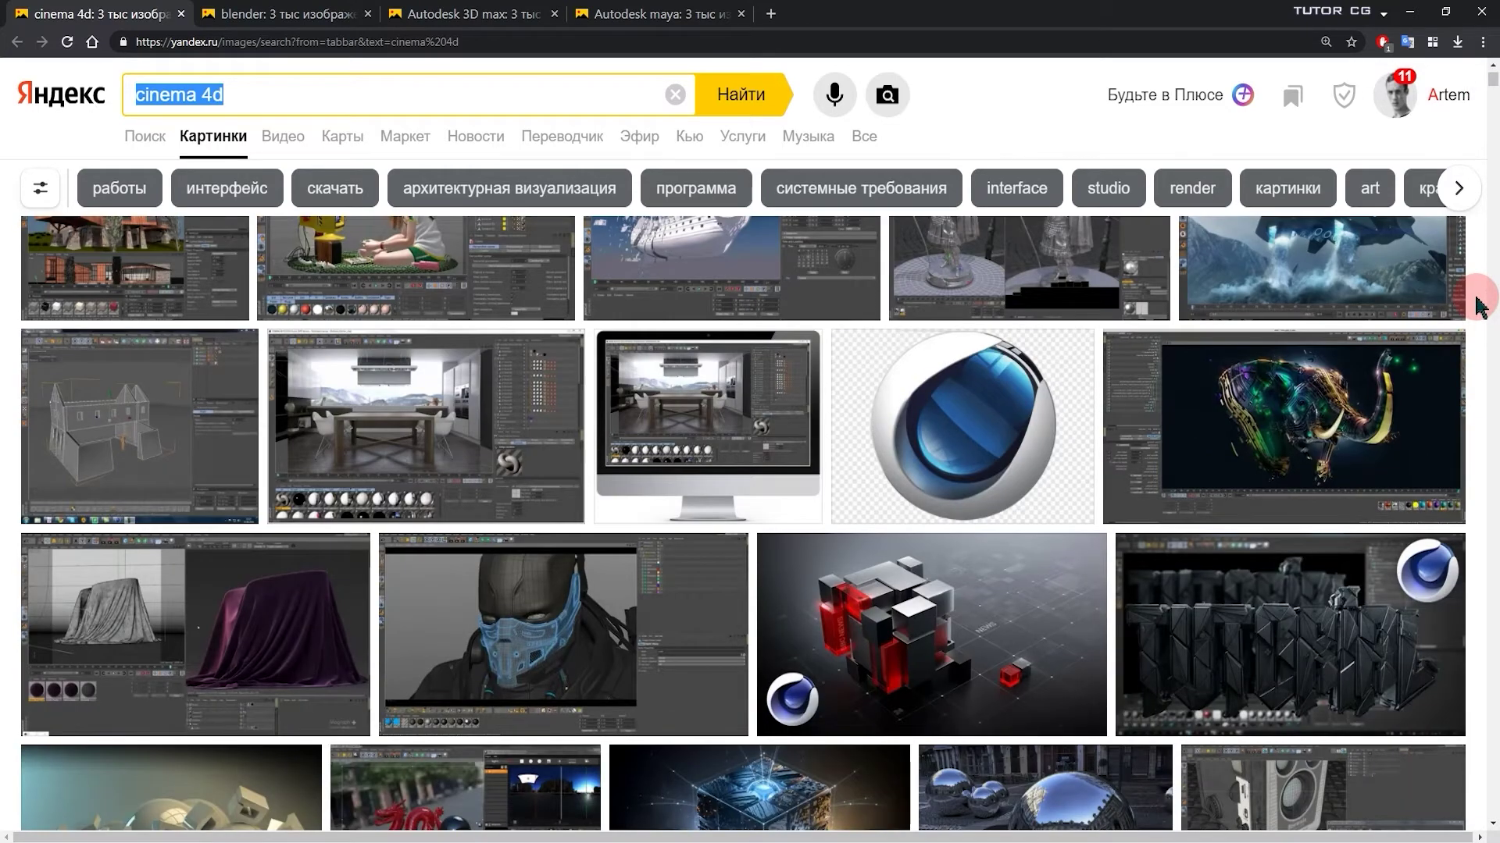
scroll(1478, 306, down, 3)
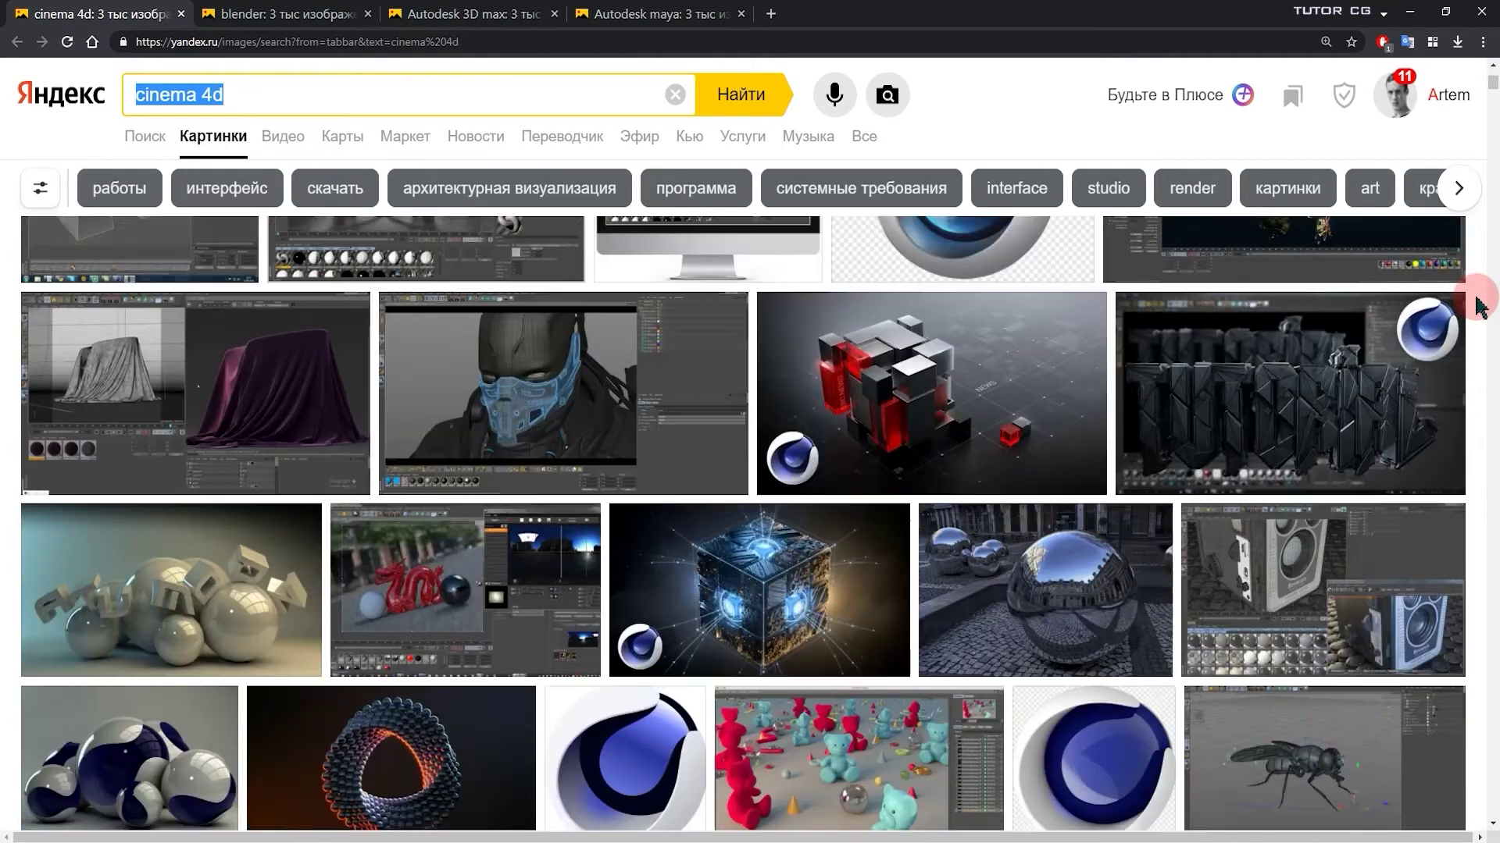
click(195, 392)
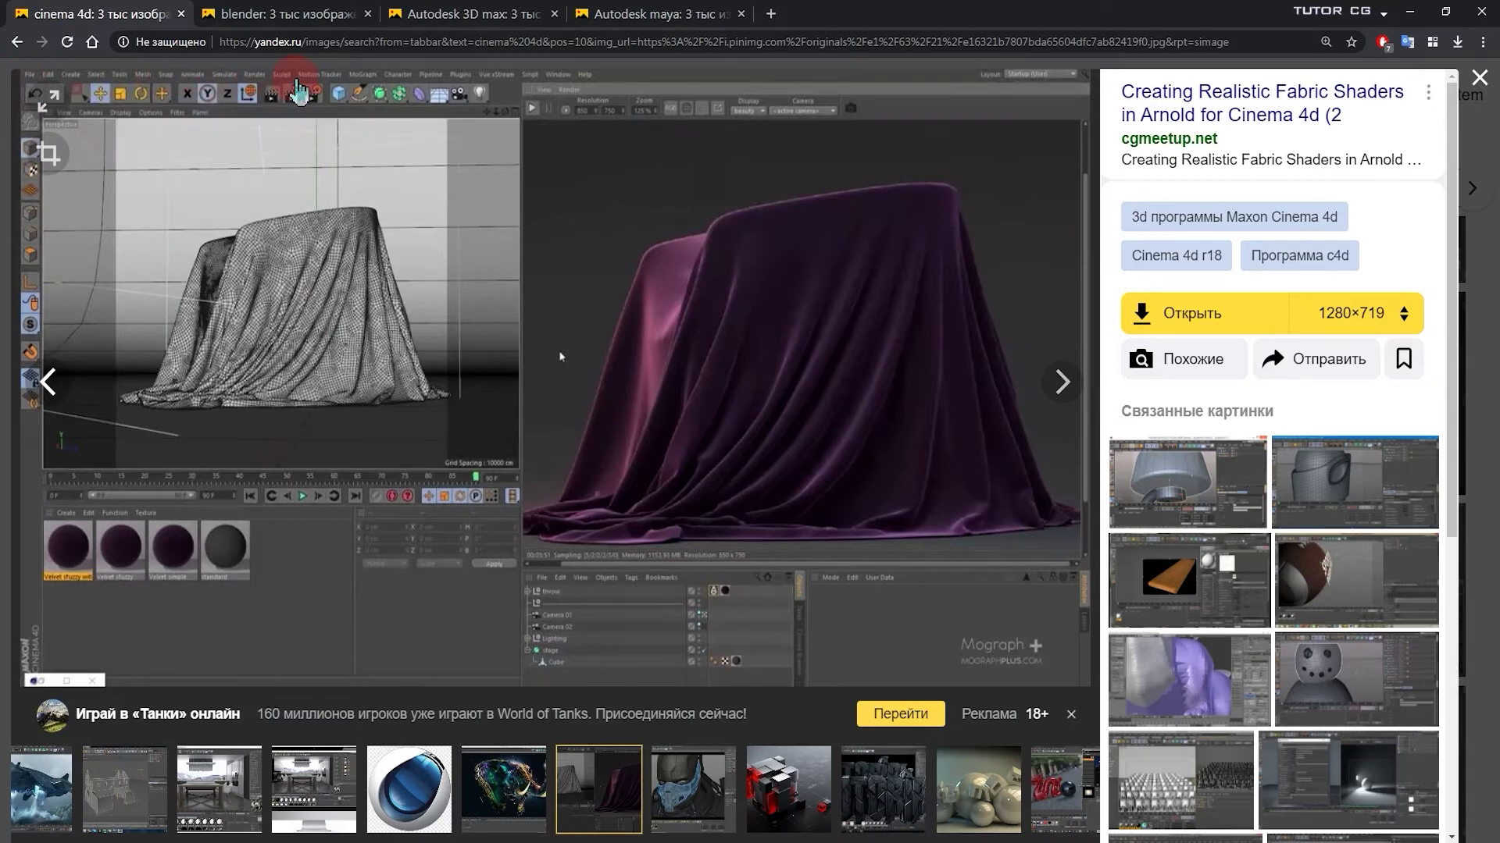
- Look through the Blender image results for examples of character, creature and building models
click(281, 13)
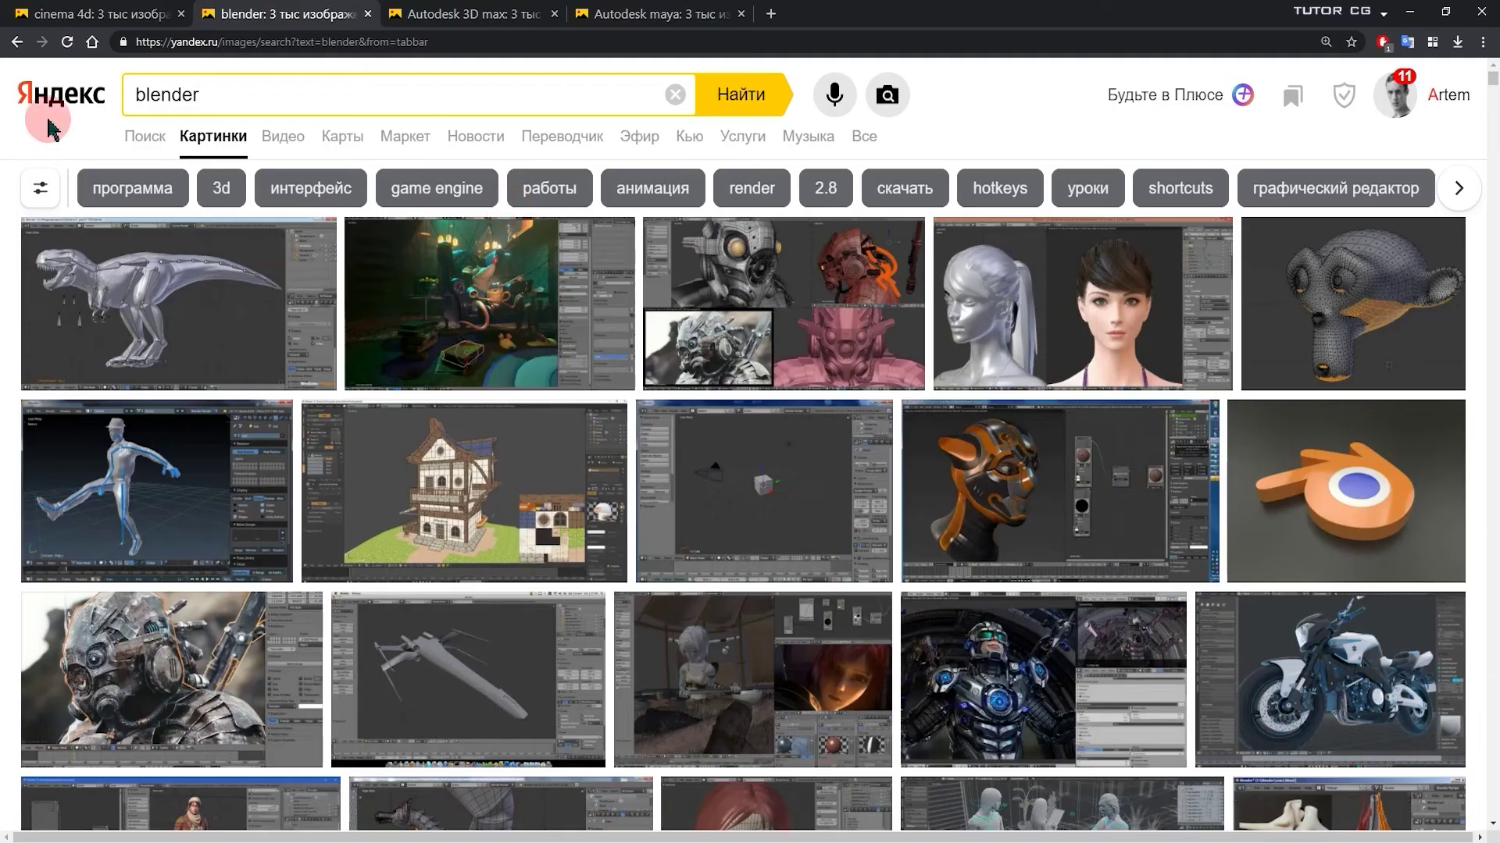
drag(201, 94, 35, 93)
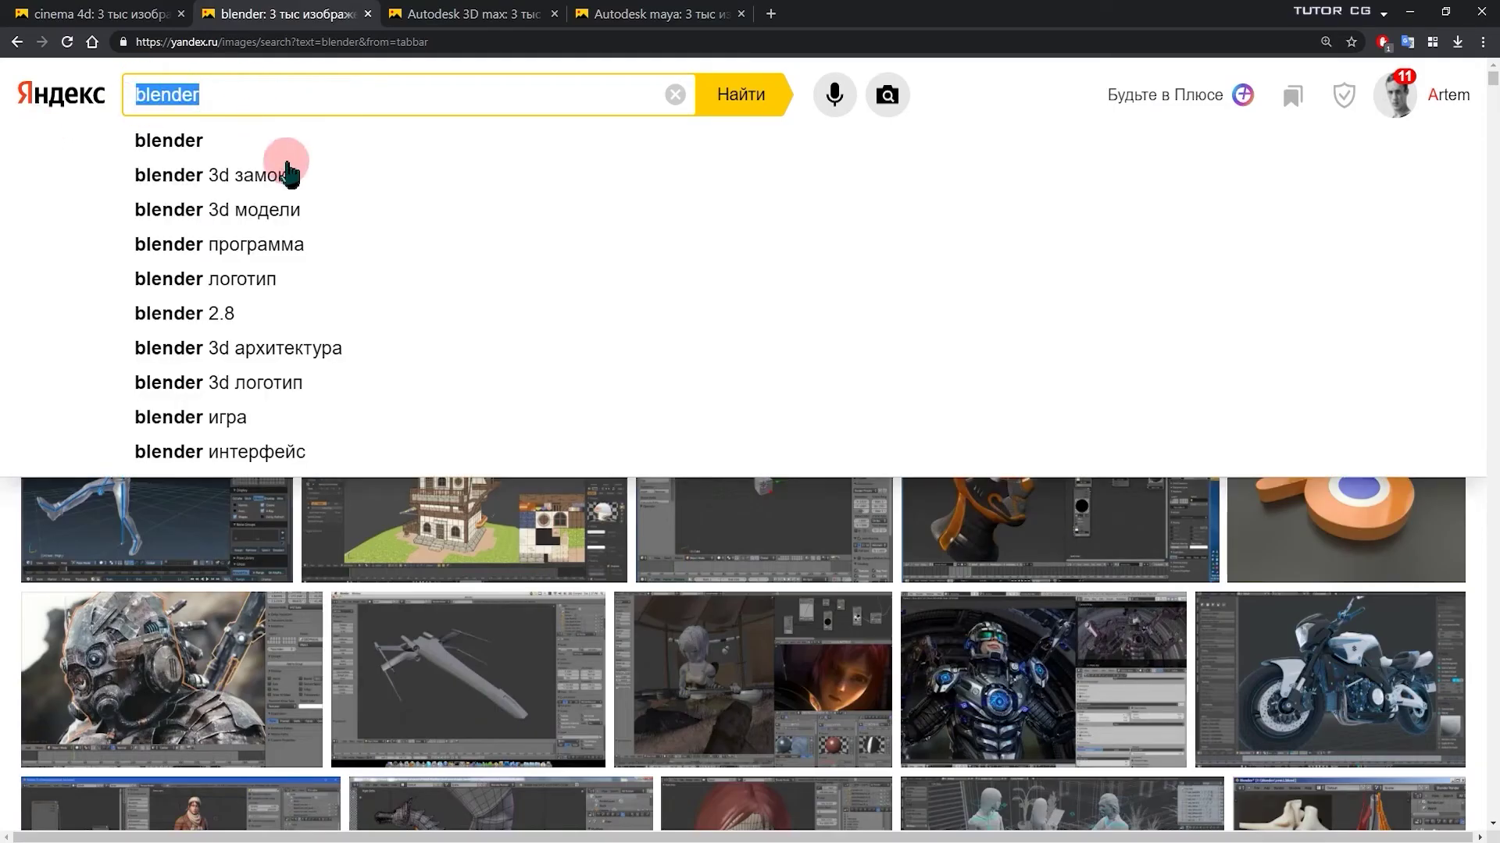
click(201, 98)
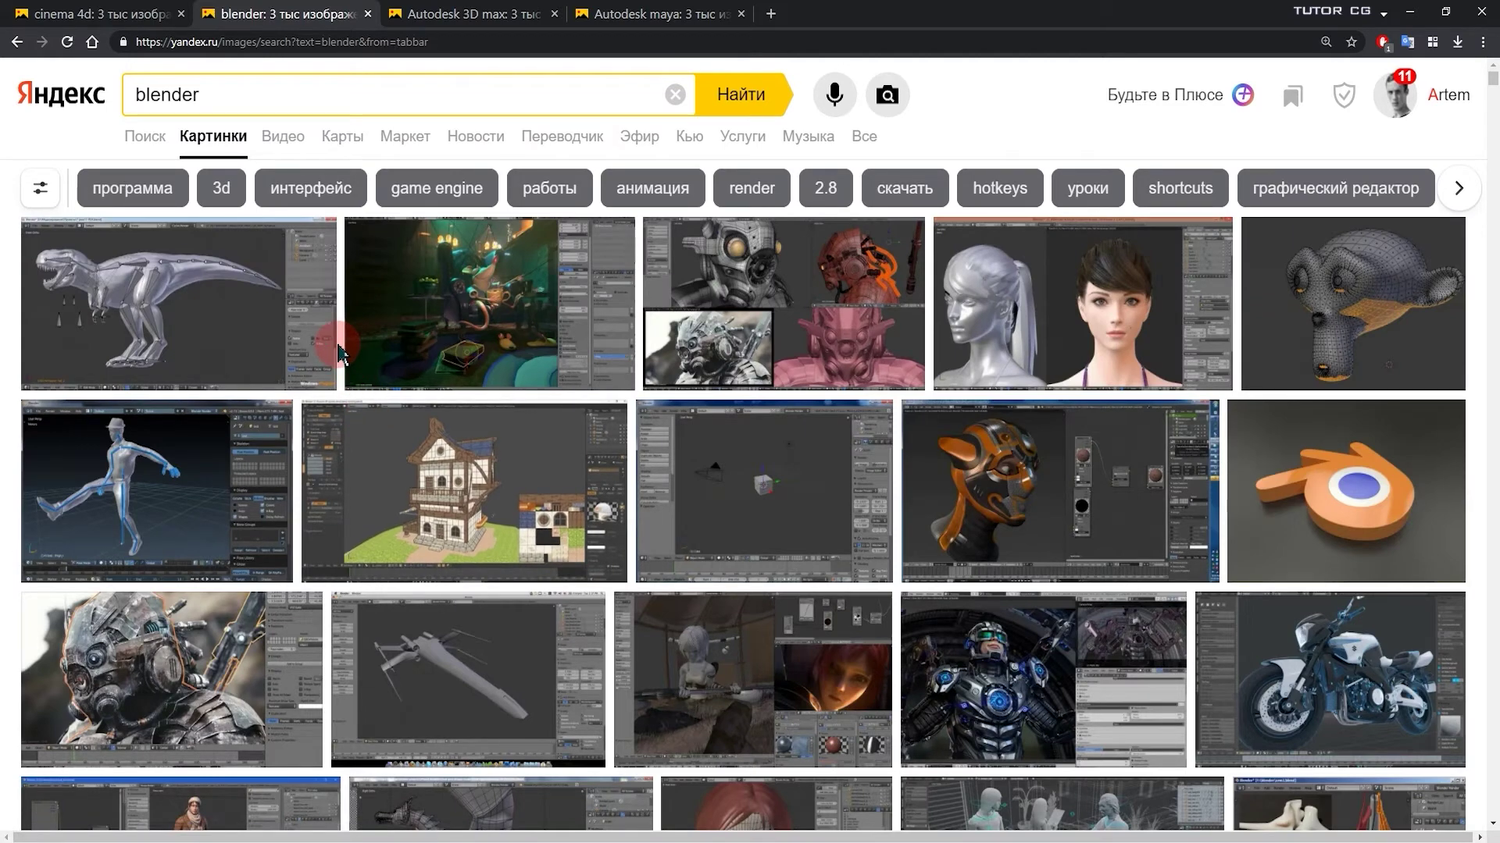
scroll(340, 353, down, 6)
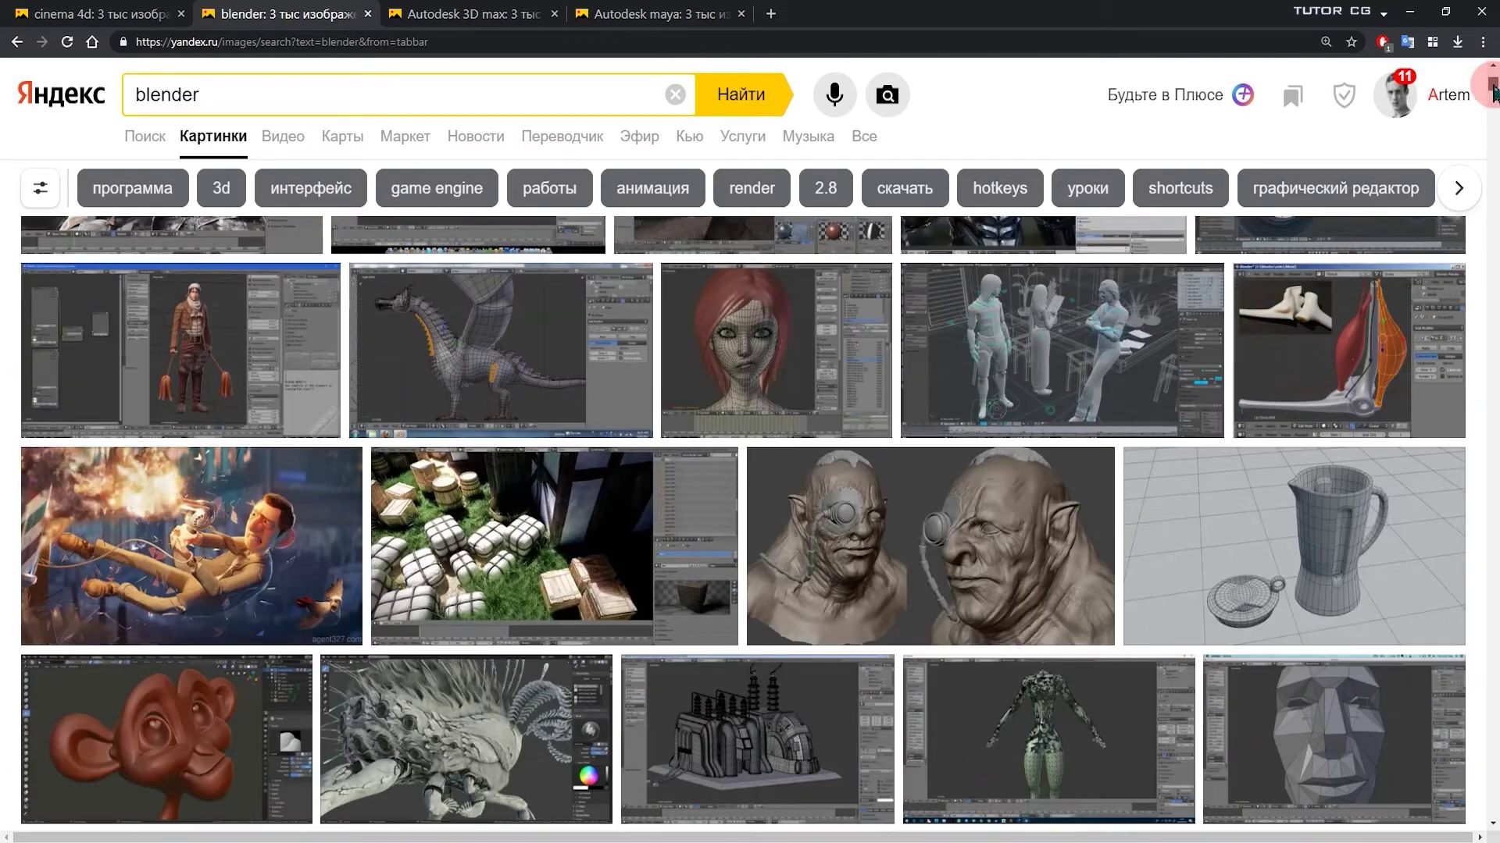
drag(1491, 90, 1478, 125)
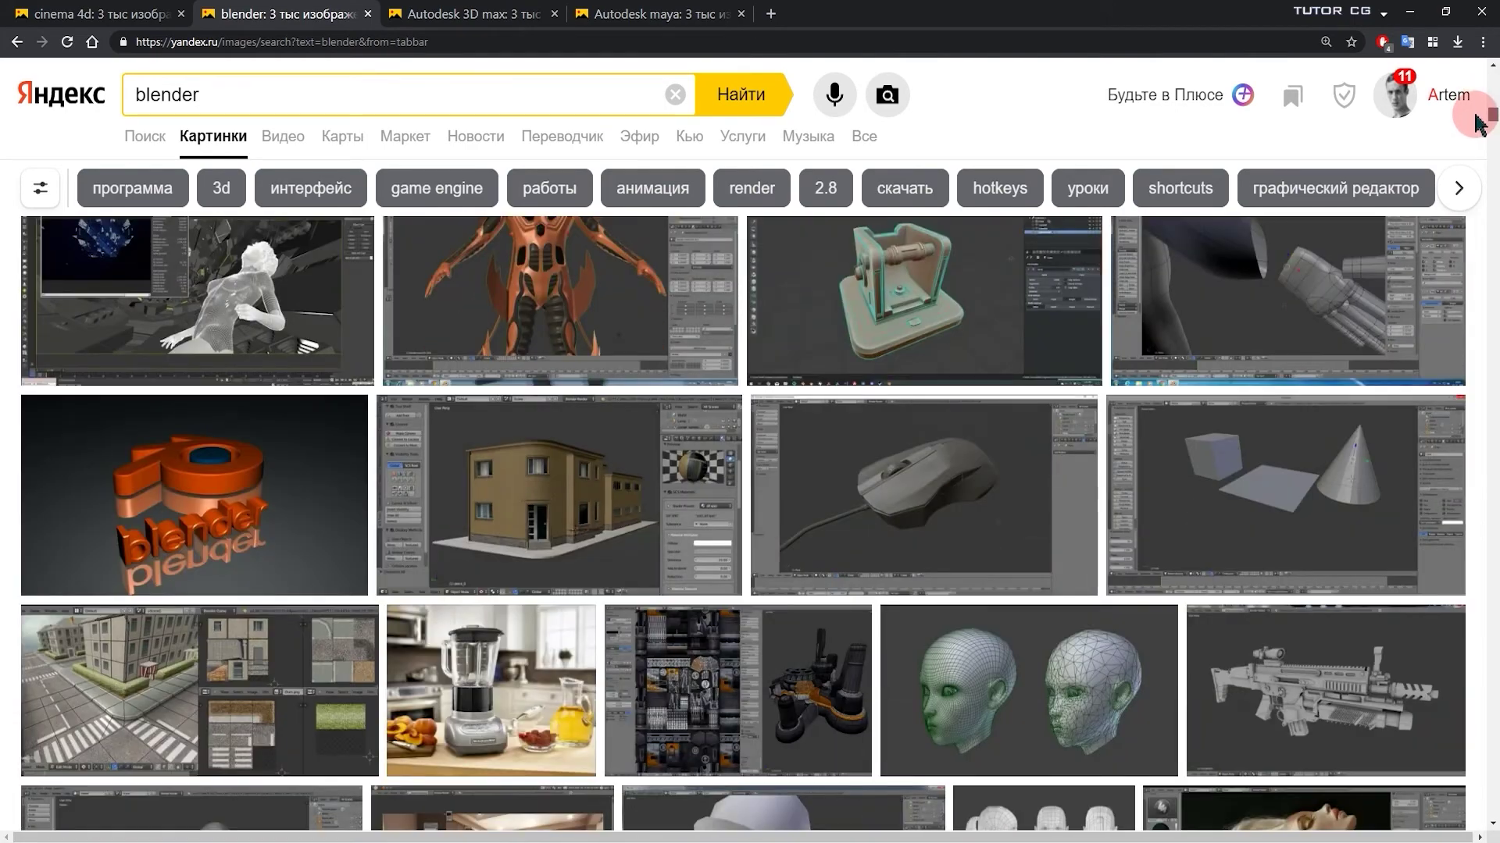
drag(1479, 125, 1483, 154)
click(377, 397)
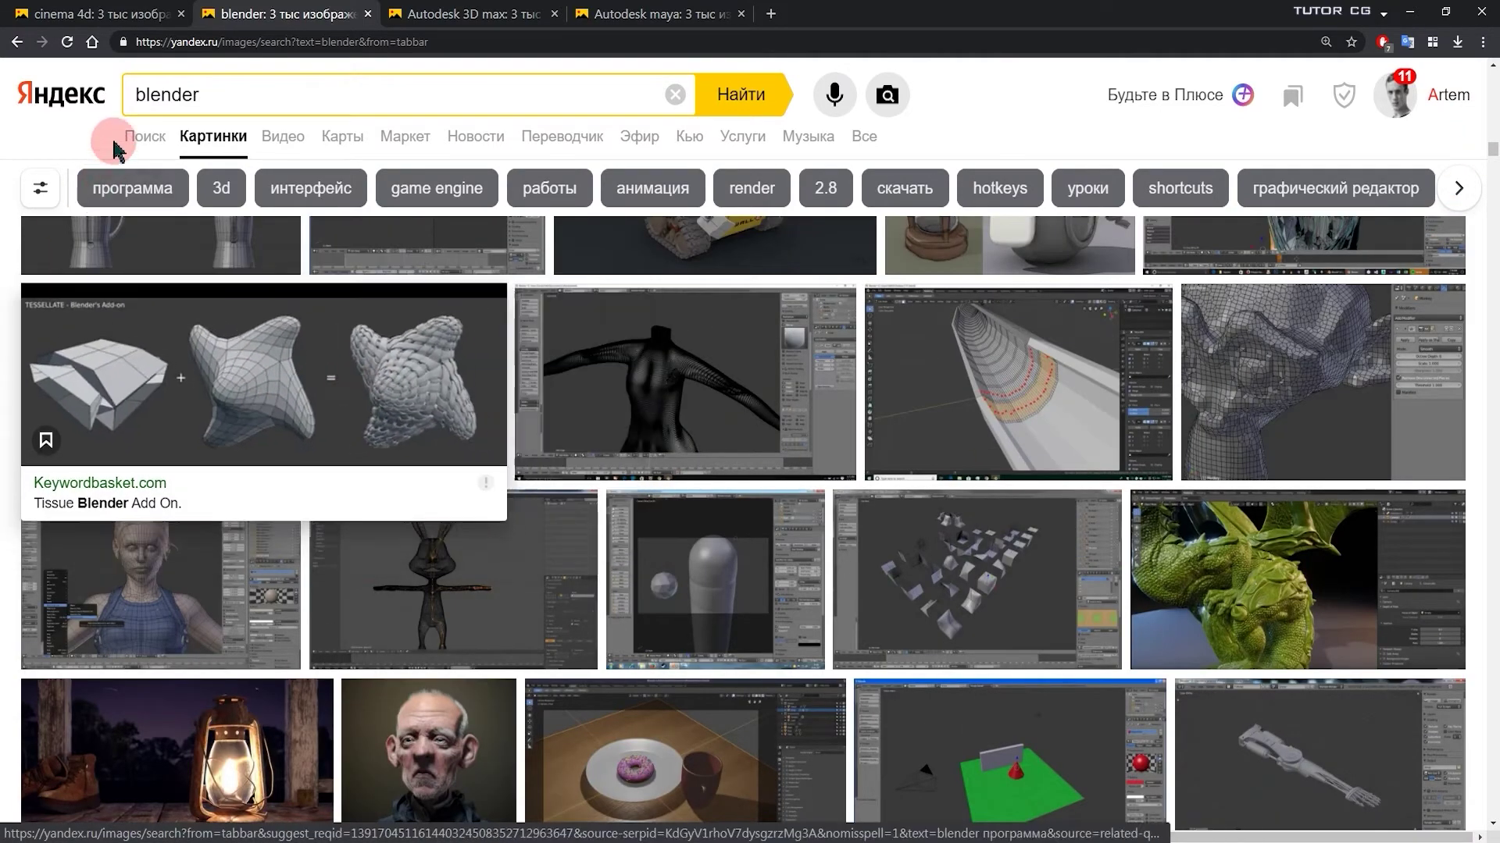
- Revisit the opened Cinema 4D fabric picture and return to the Blender image results
click(125, 13)
click(577, 358)
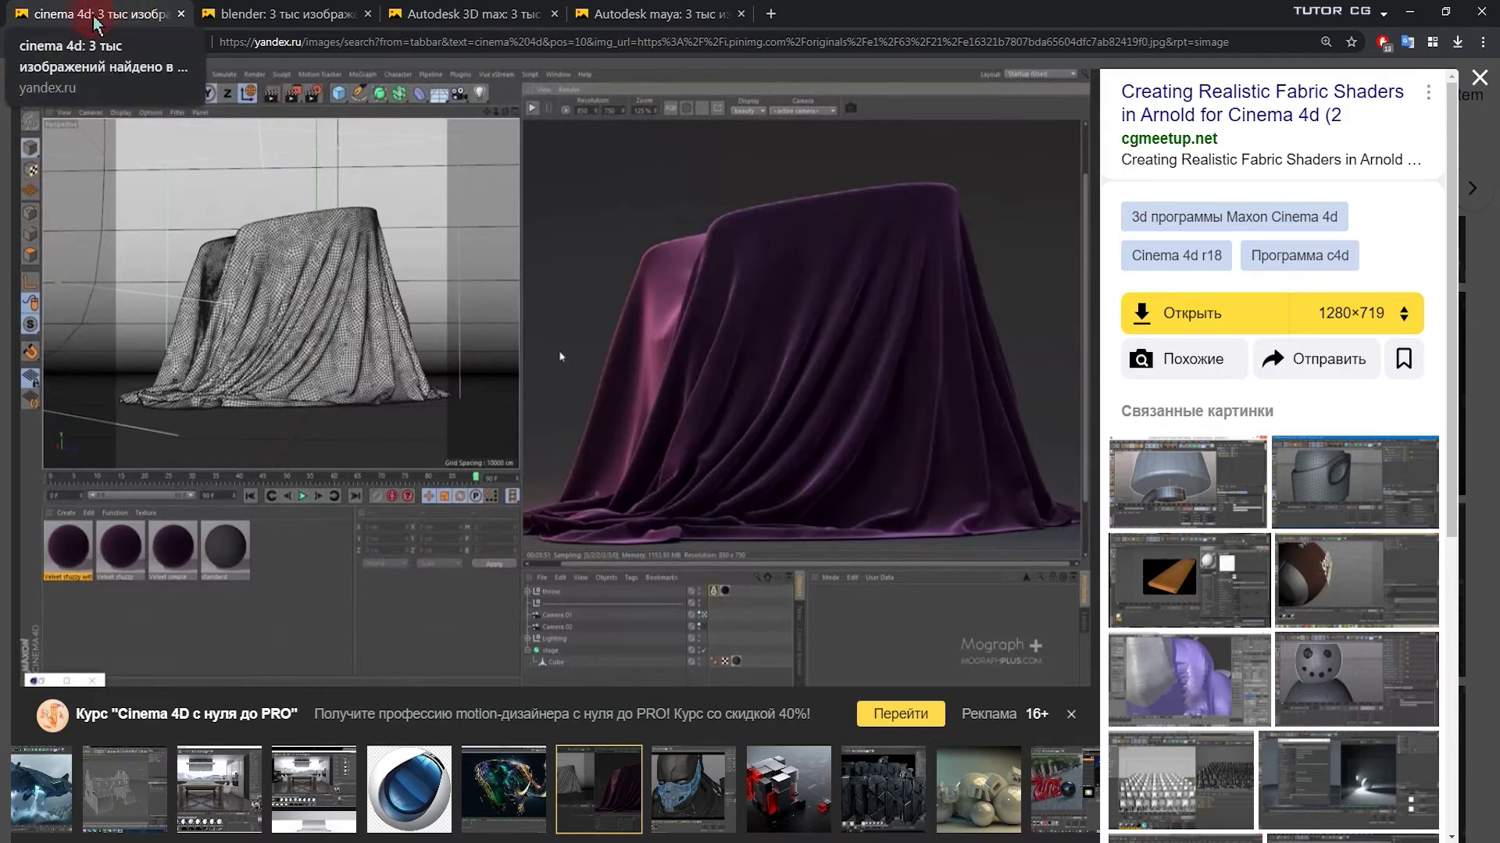
click(272, 20)
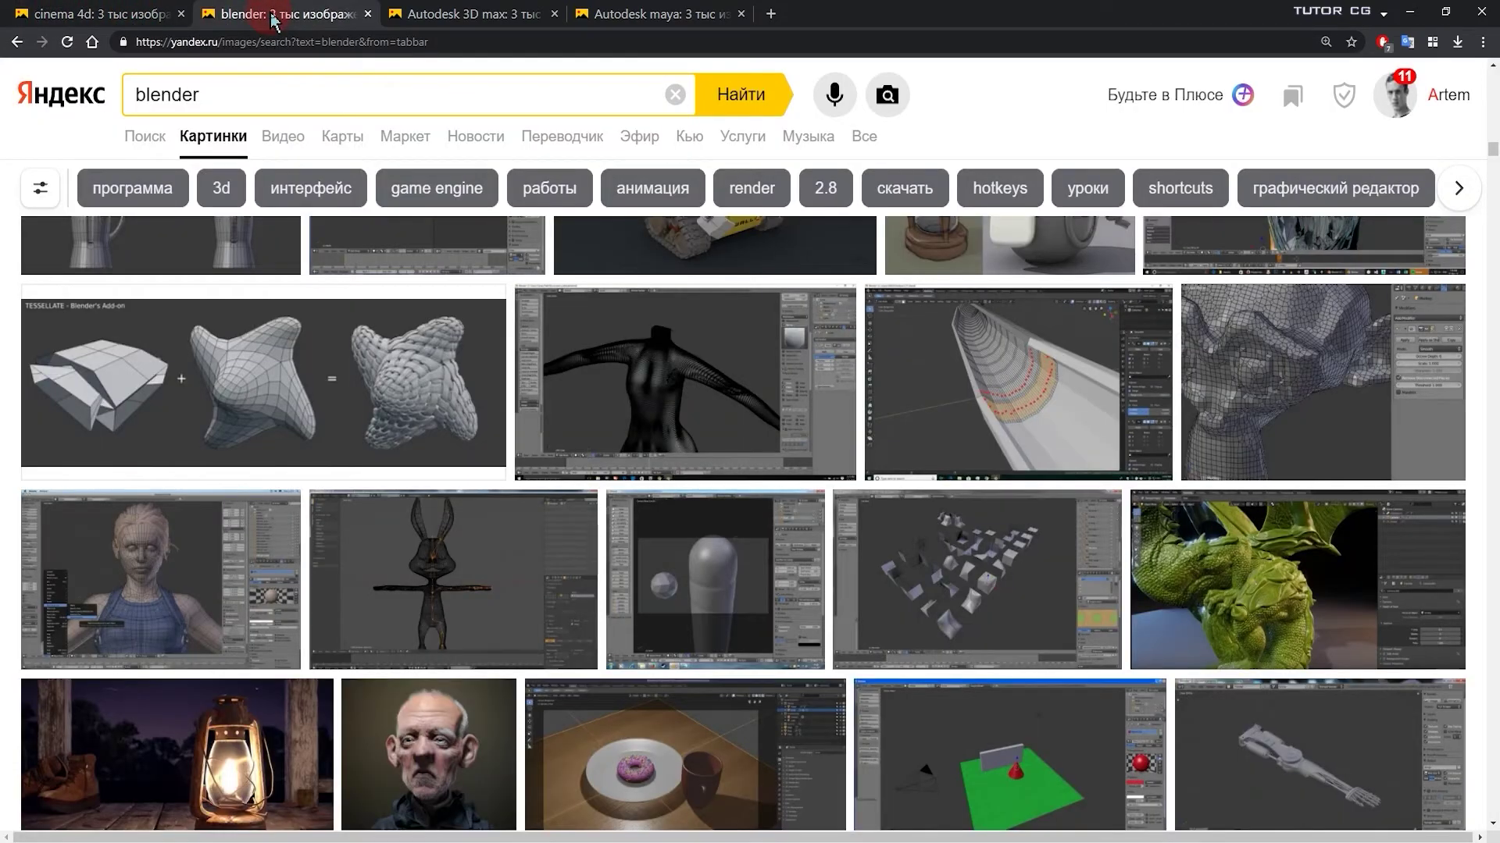
- Look through the Autodesk 3D max image results for examples of models and scenes
click(488, 16)
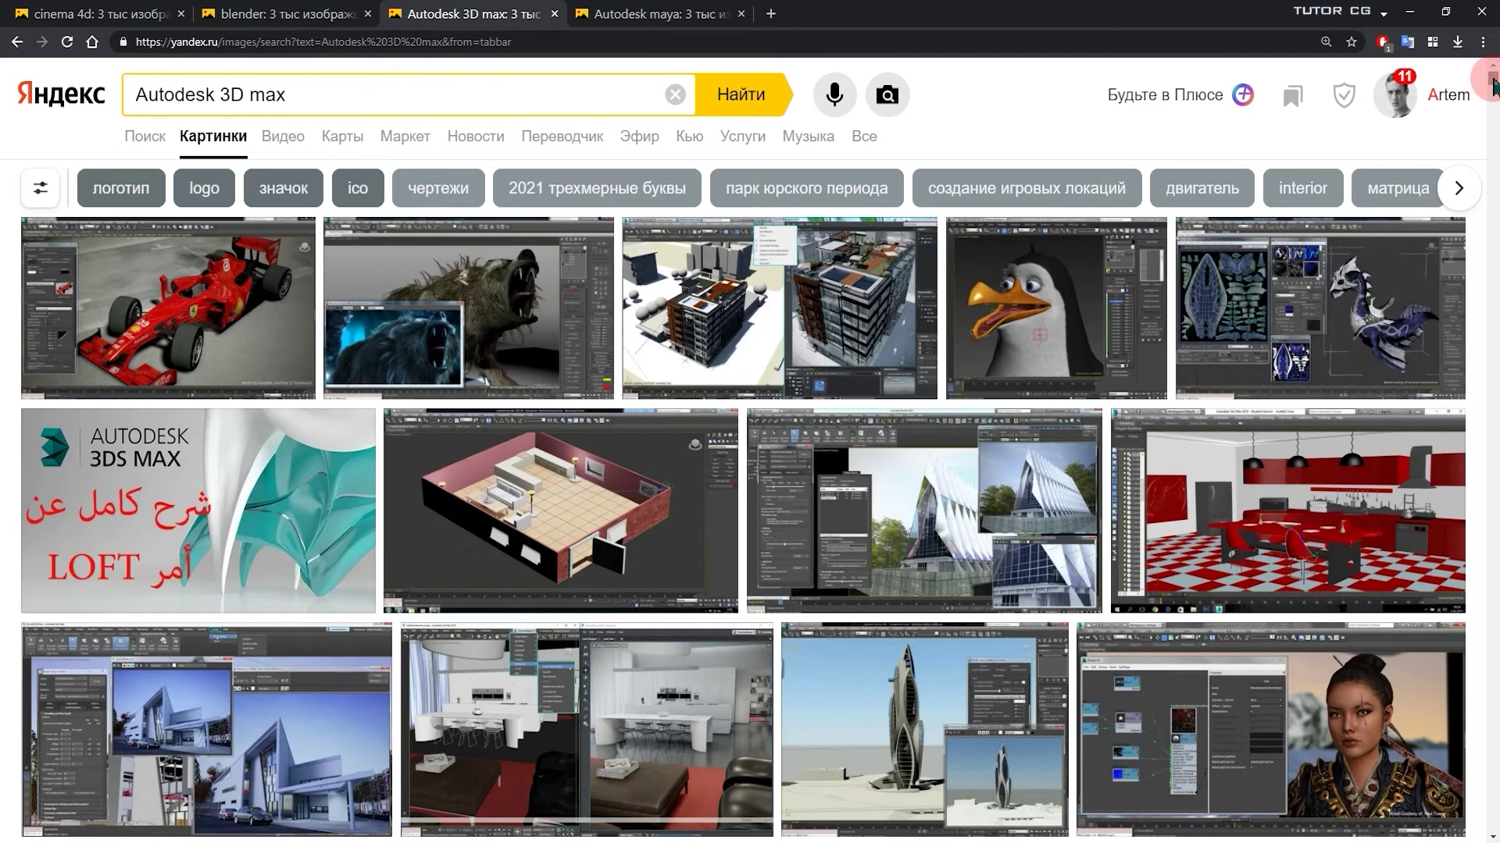
drag(1494, 86, 1480, 330)
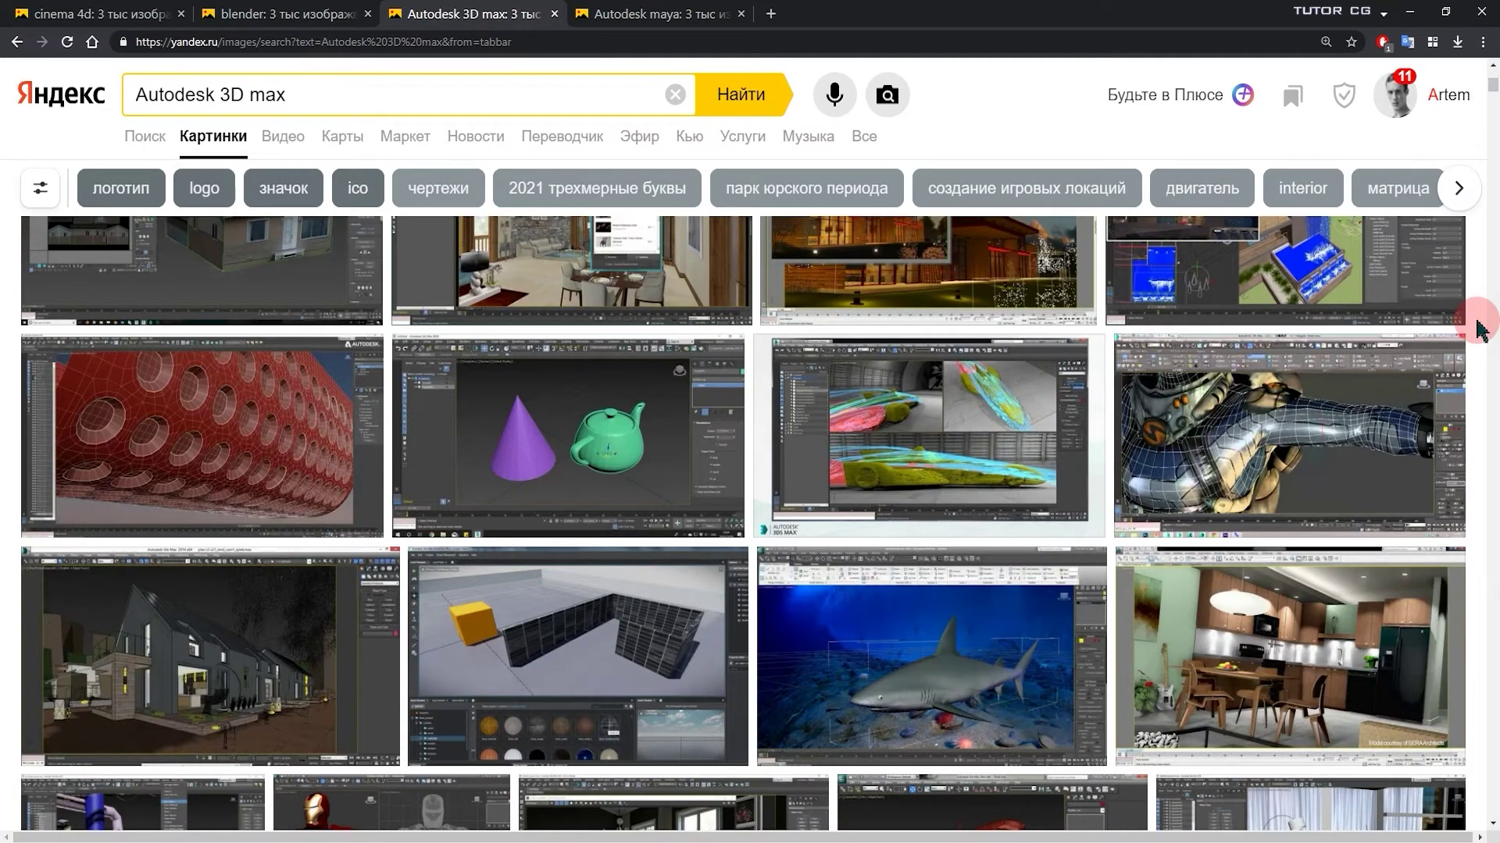
scroll(1478, 330, down, 1)
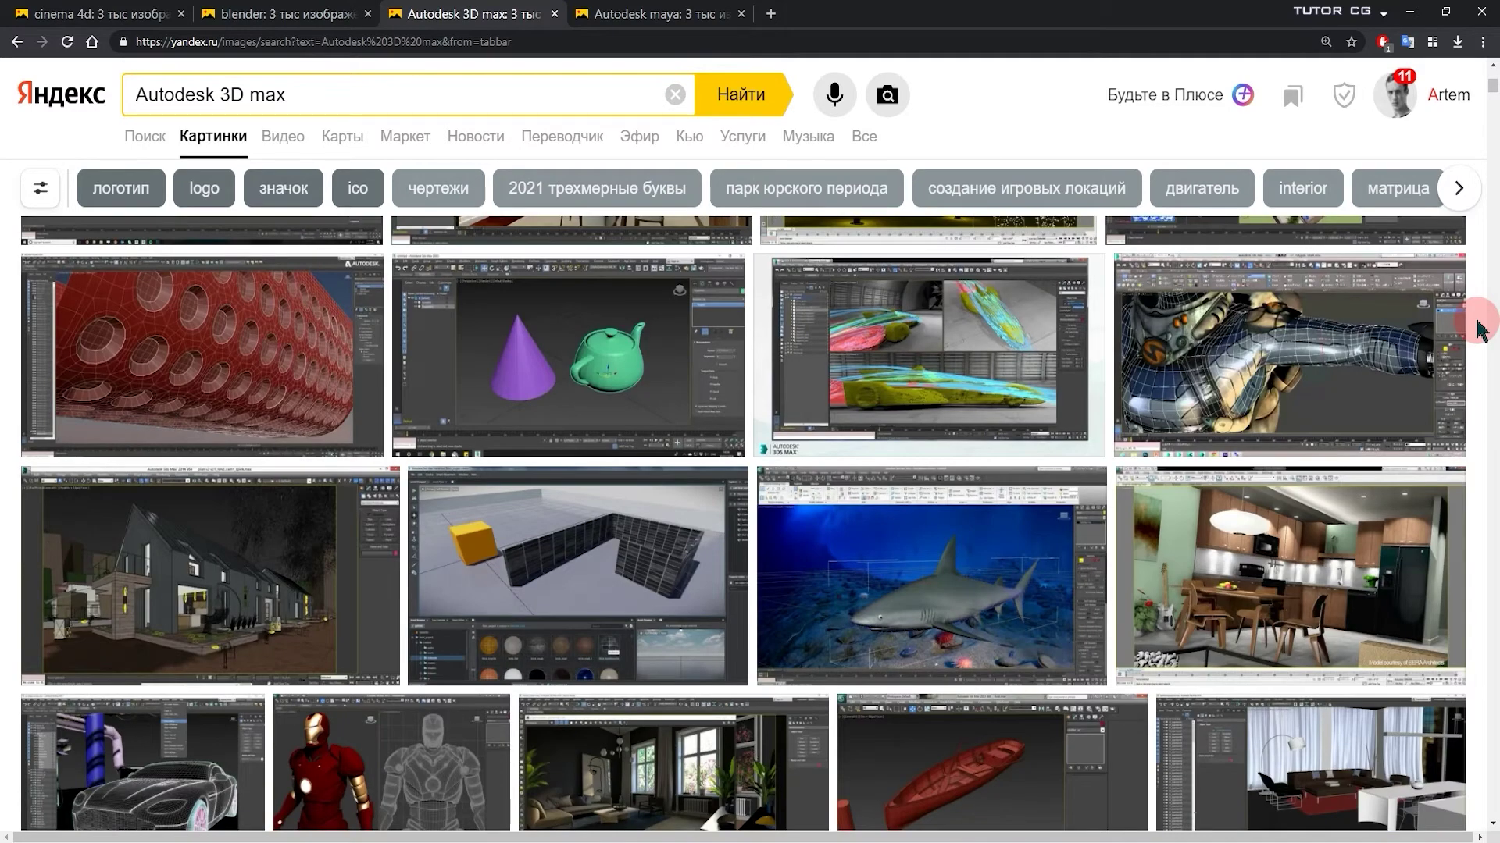
- Browse the Autodesk maya image results for examples of vehicle, creature and character models
key(ctrl+Tab)
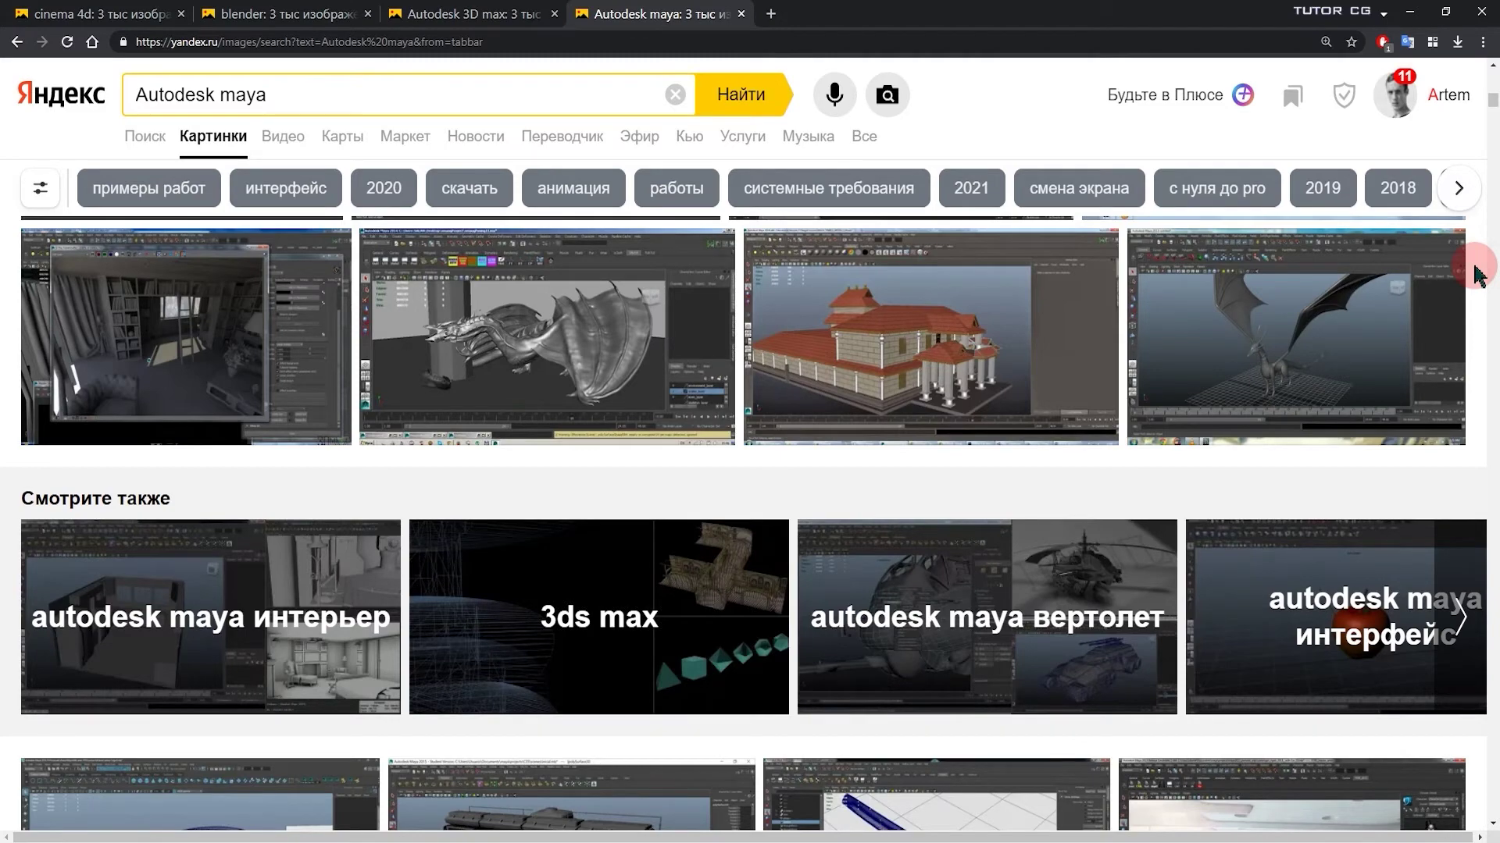
scroll(1476, 275, down, 2)
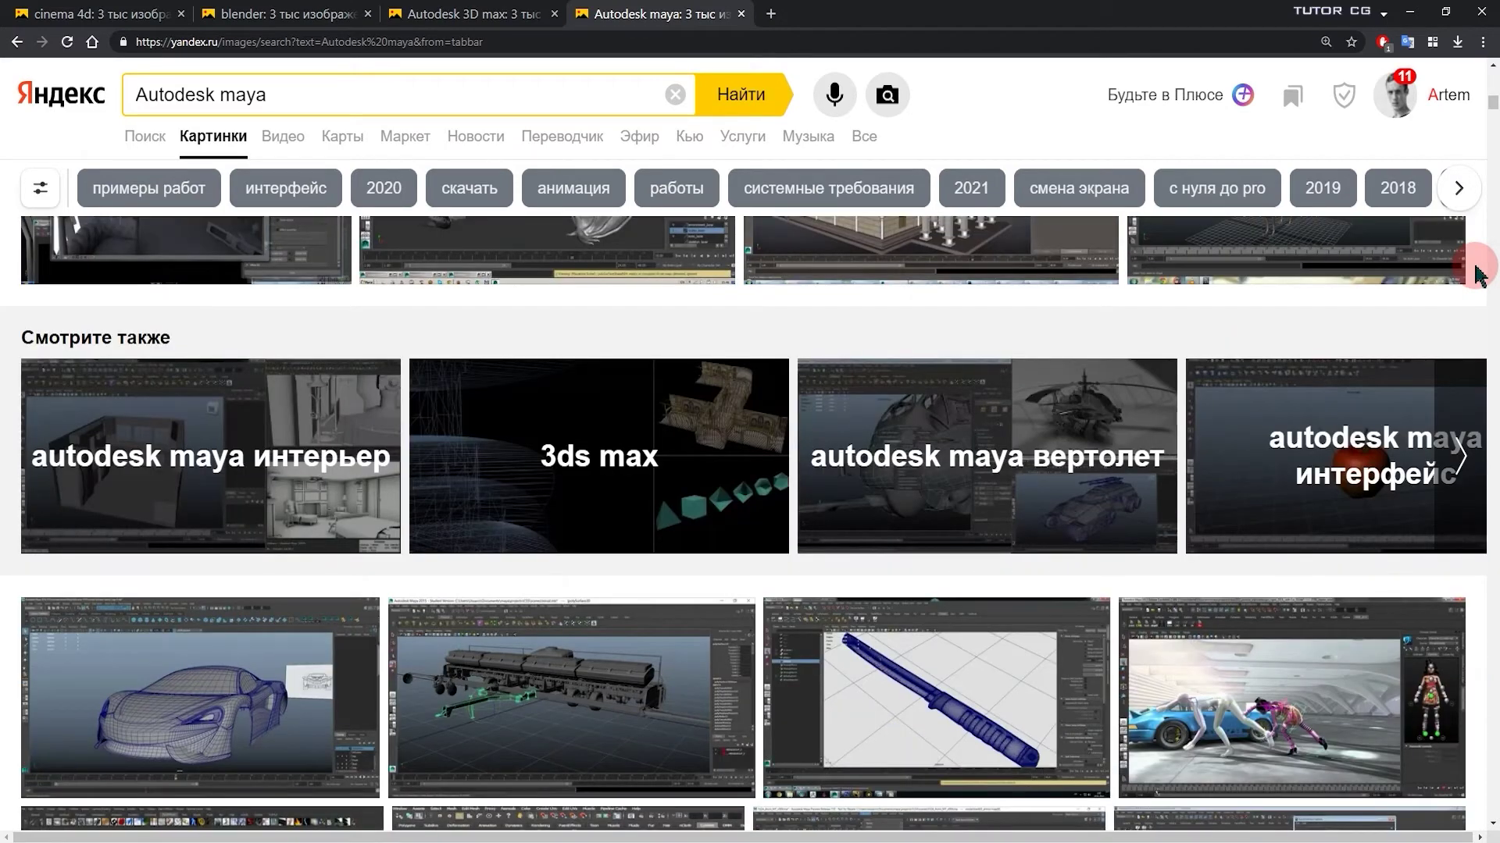
scroll(1476, 275, down, 3)
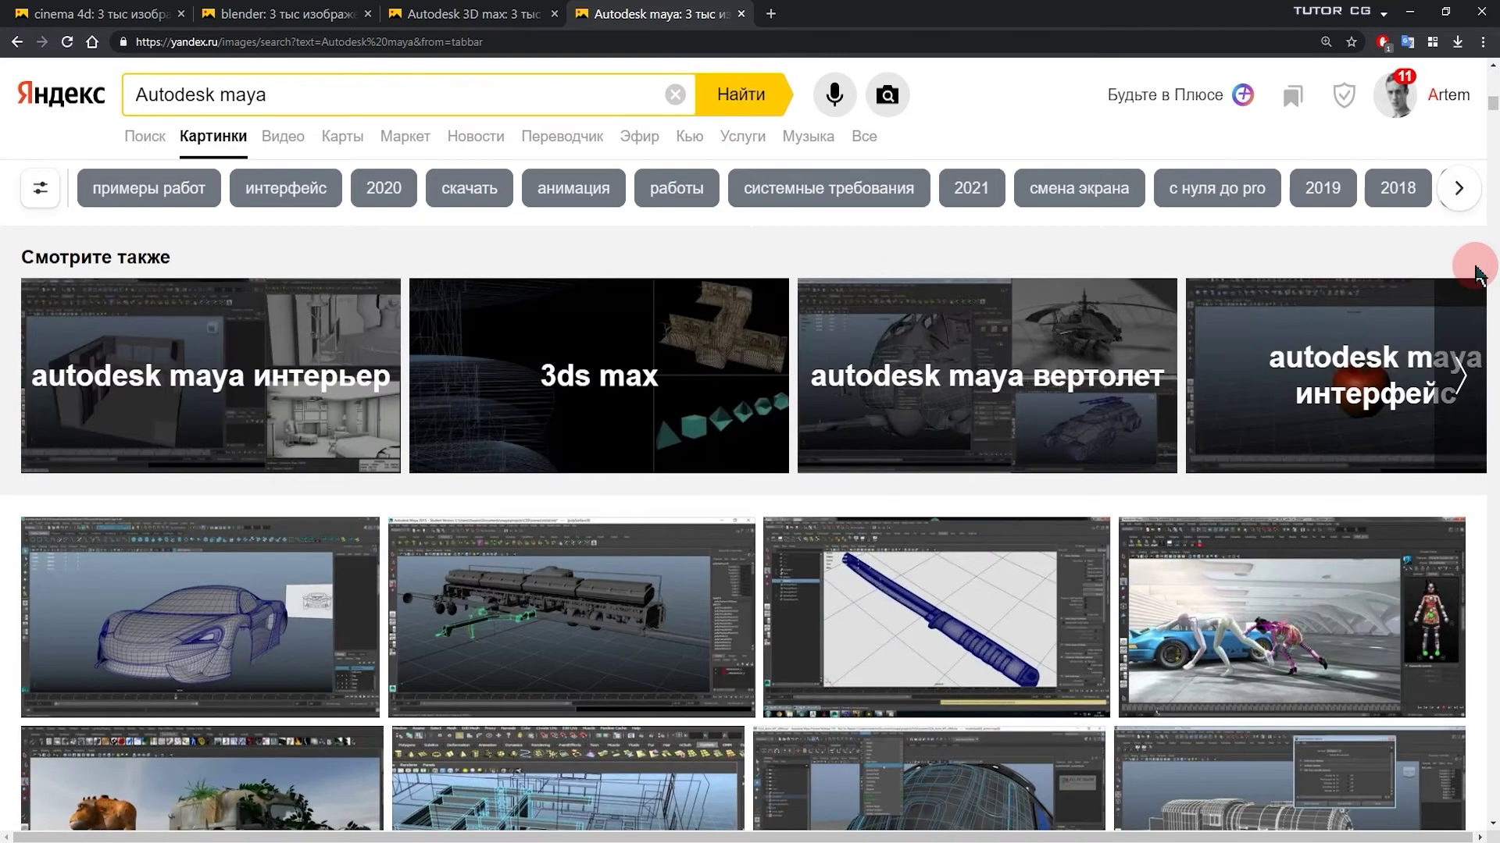
scroll(1479, 279, down, 1)
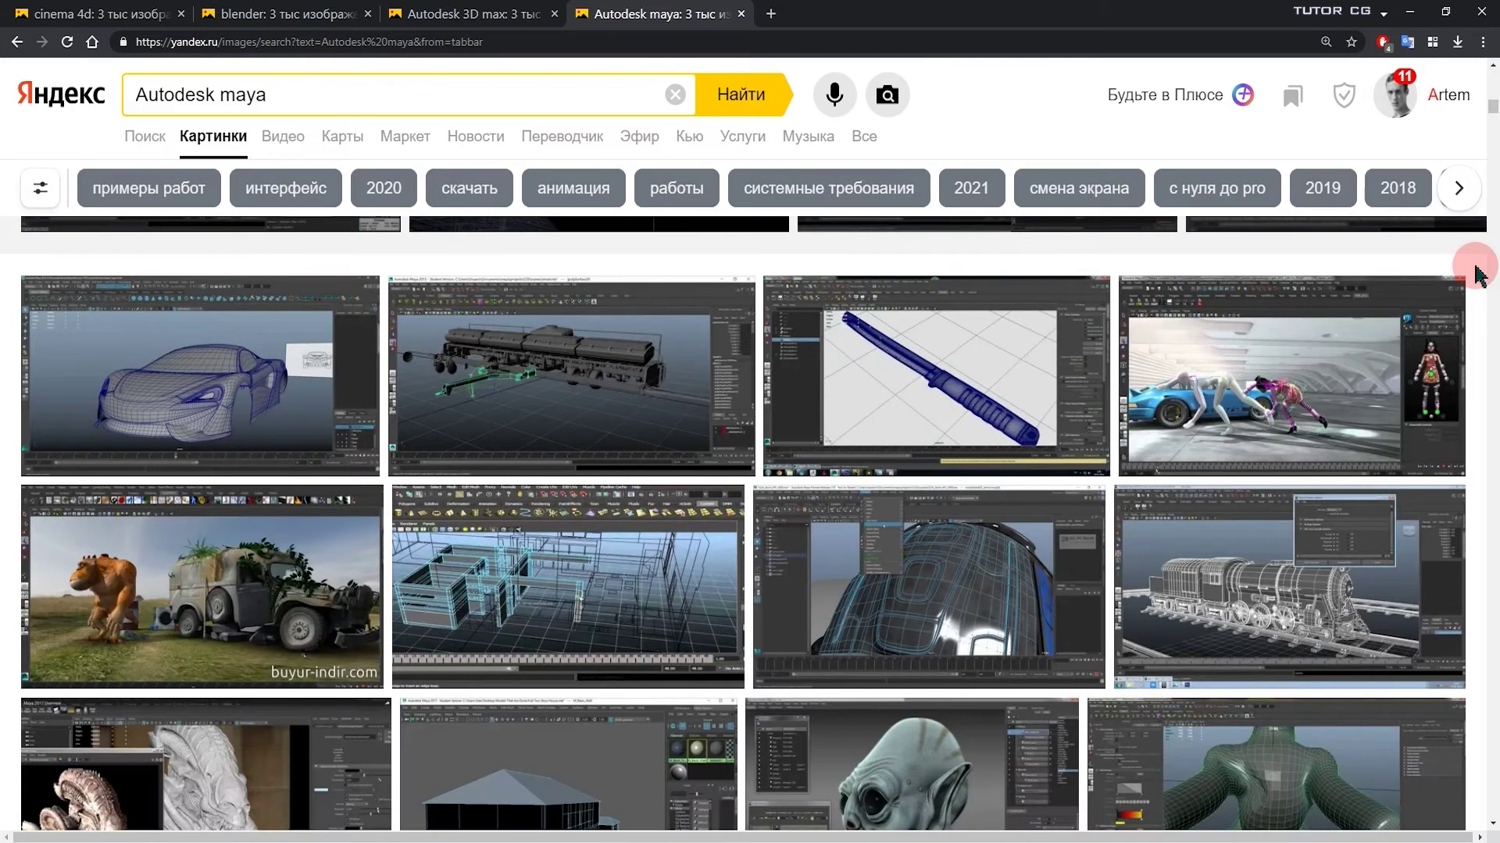
scroll(1477, 275, down, 6)
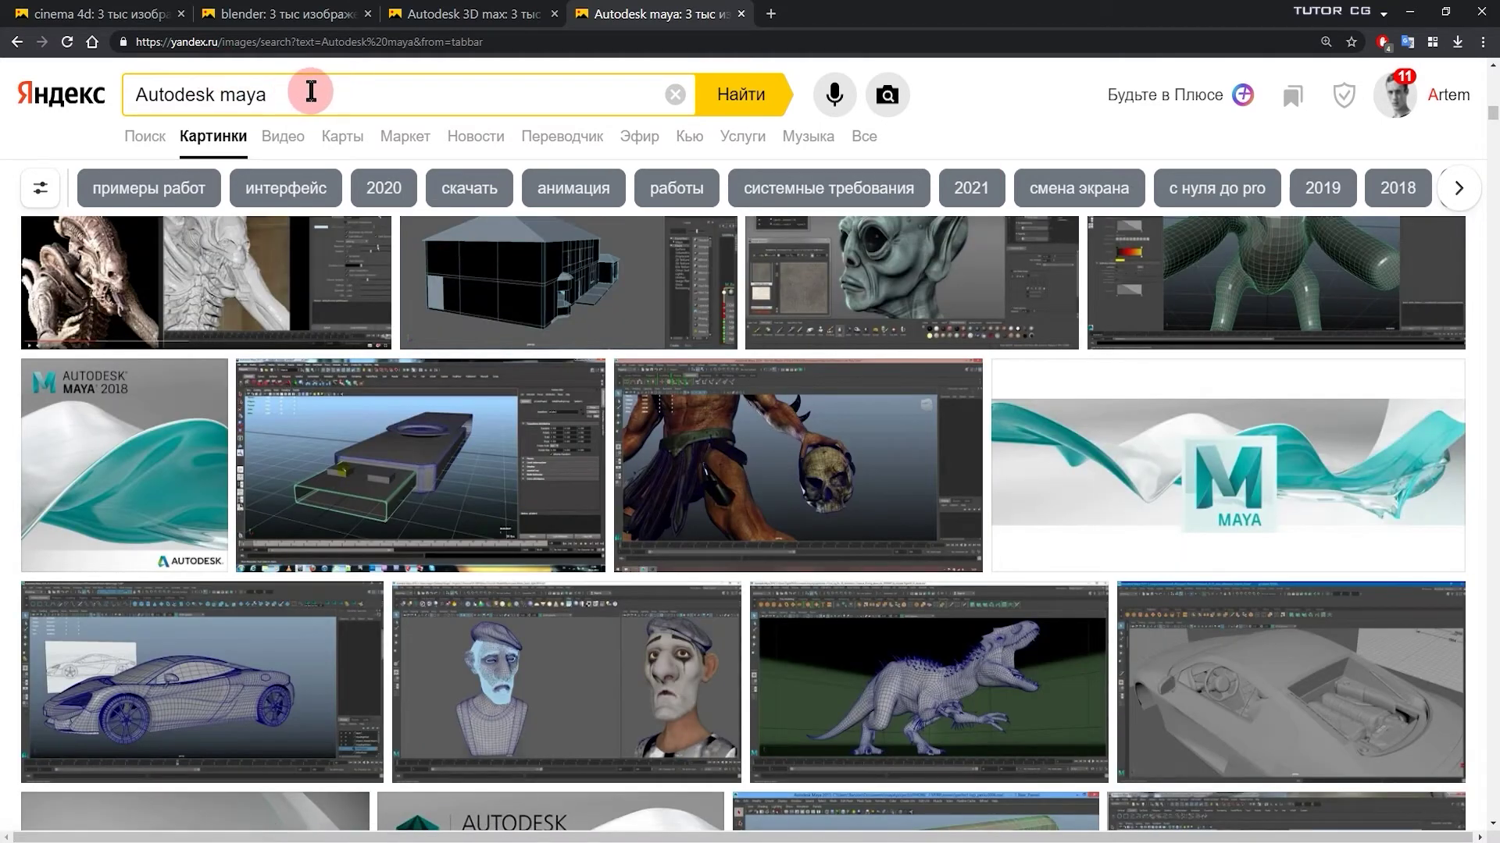
mouse_move(1400, 331)
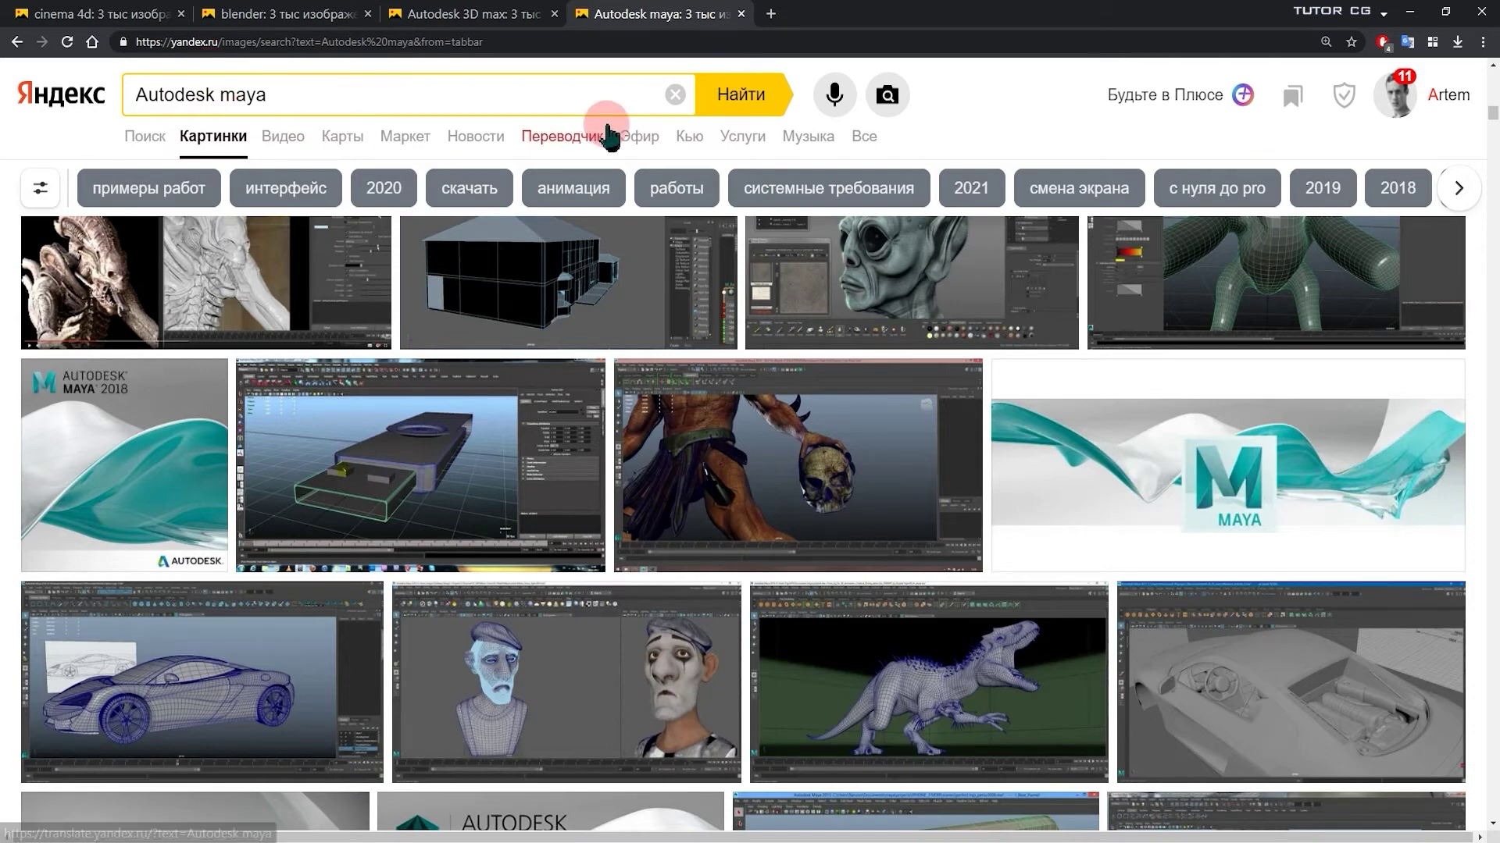
- Compare the four programs by going through the Cinema 4D, Blender, 3D max and Maya image pages in turn
click(117, 14)
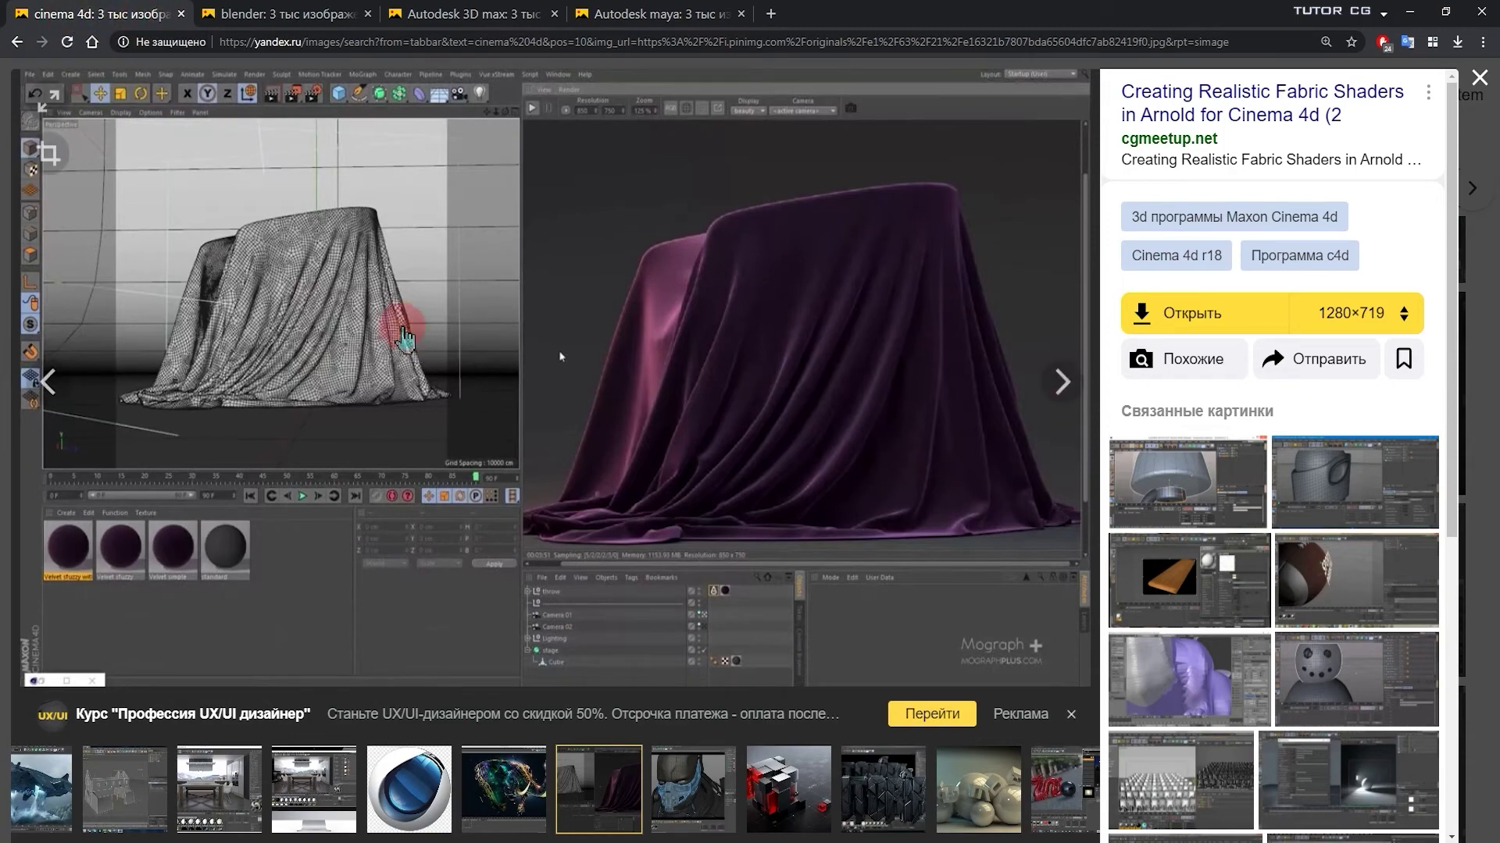
click(331, 15)
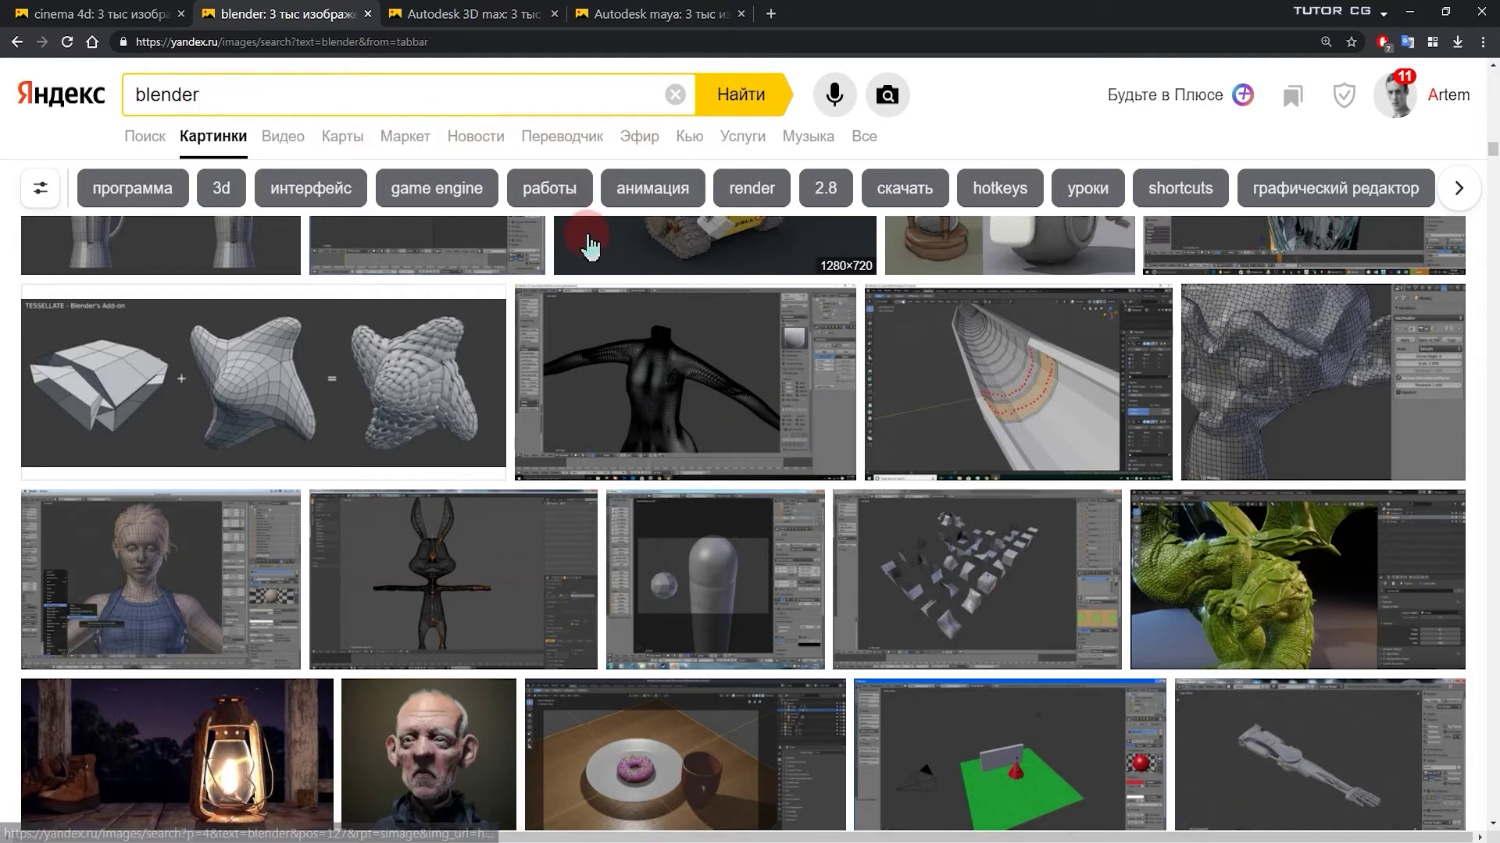
click(476, 16)
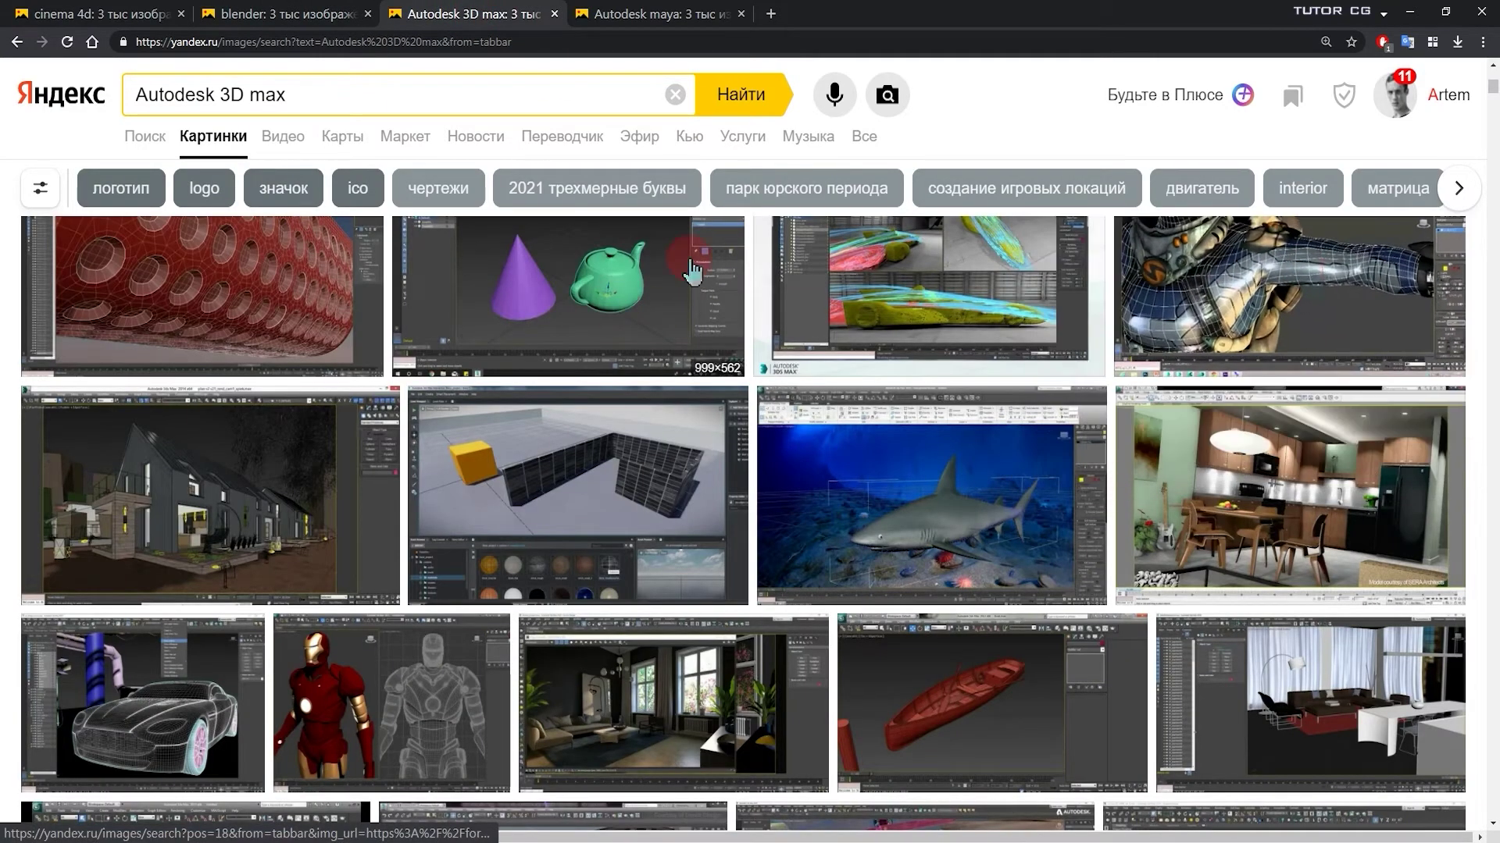
mouse_move(985, 310)
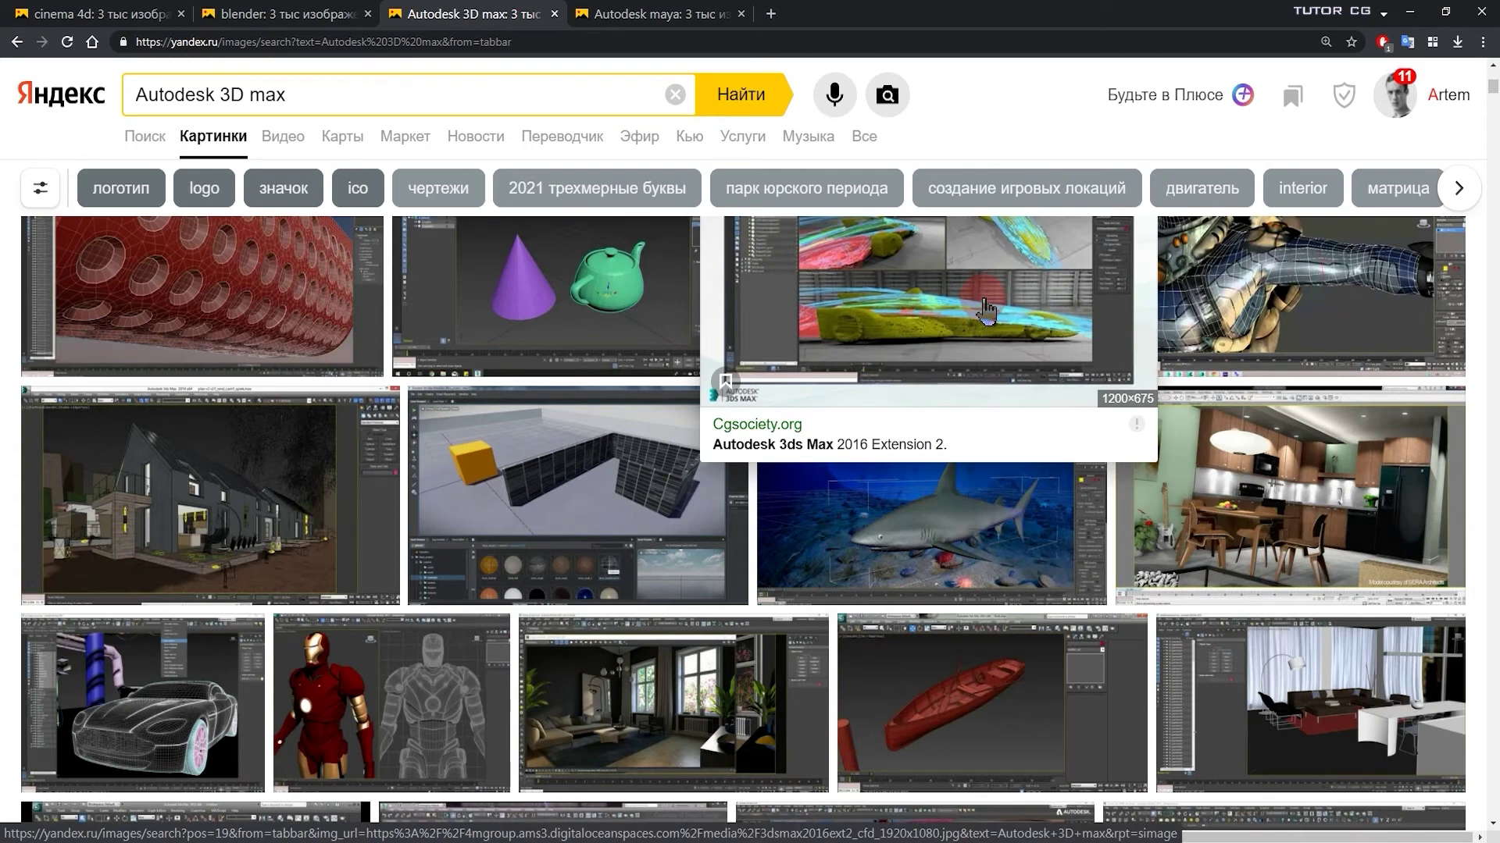
click(683, 14)
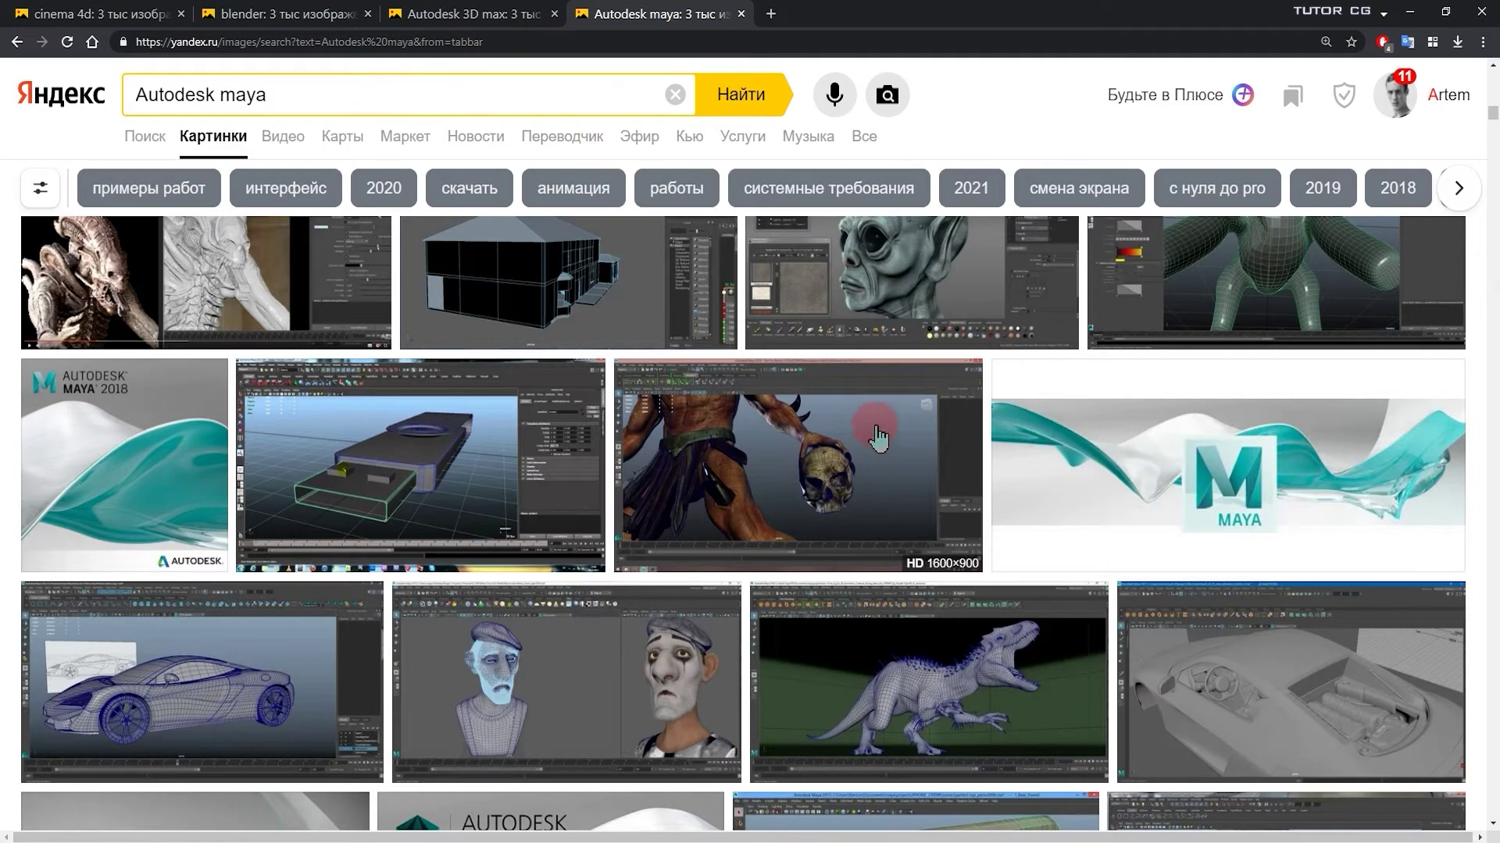
mouse_move(941, 459)
mouse_move(1047, 410)
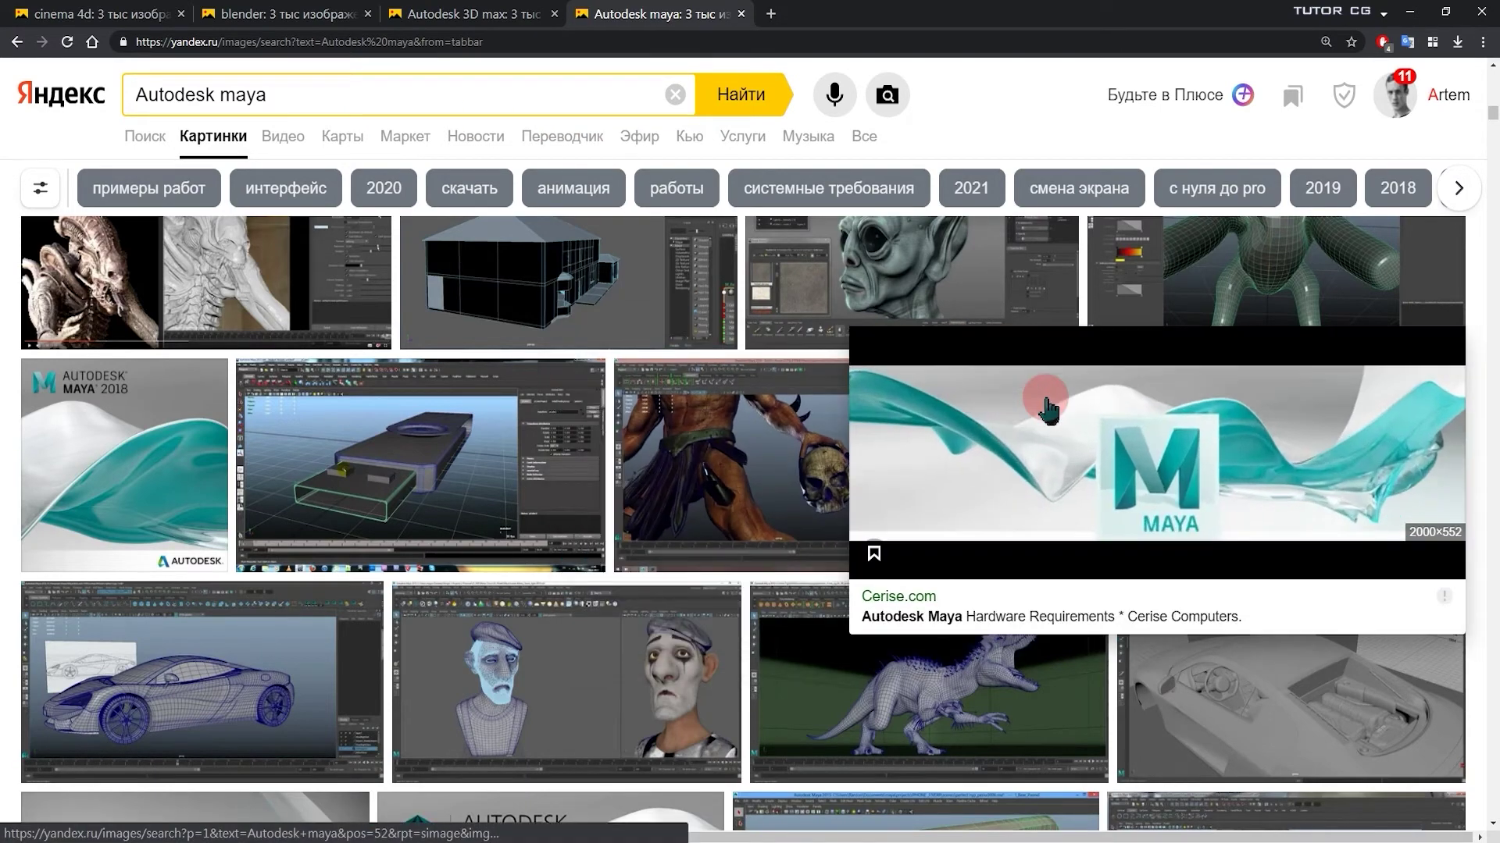
mouse_move(838, 483)
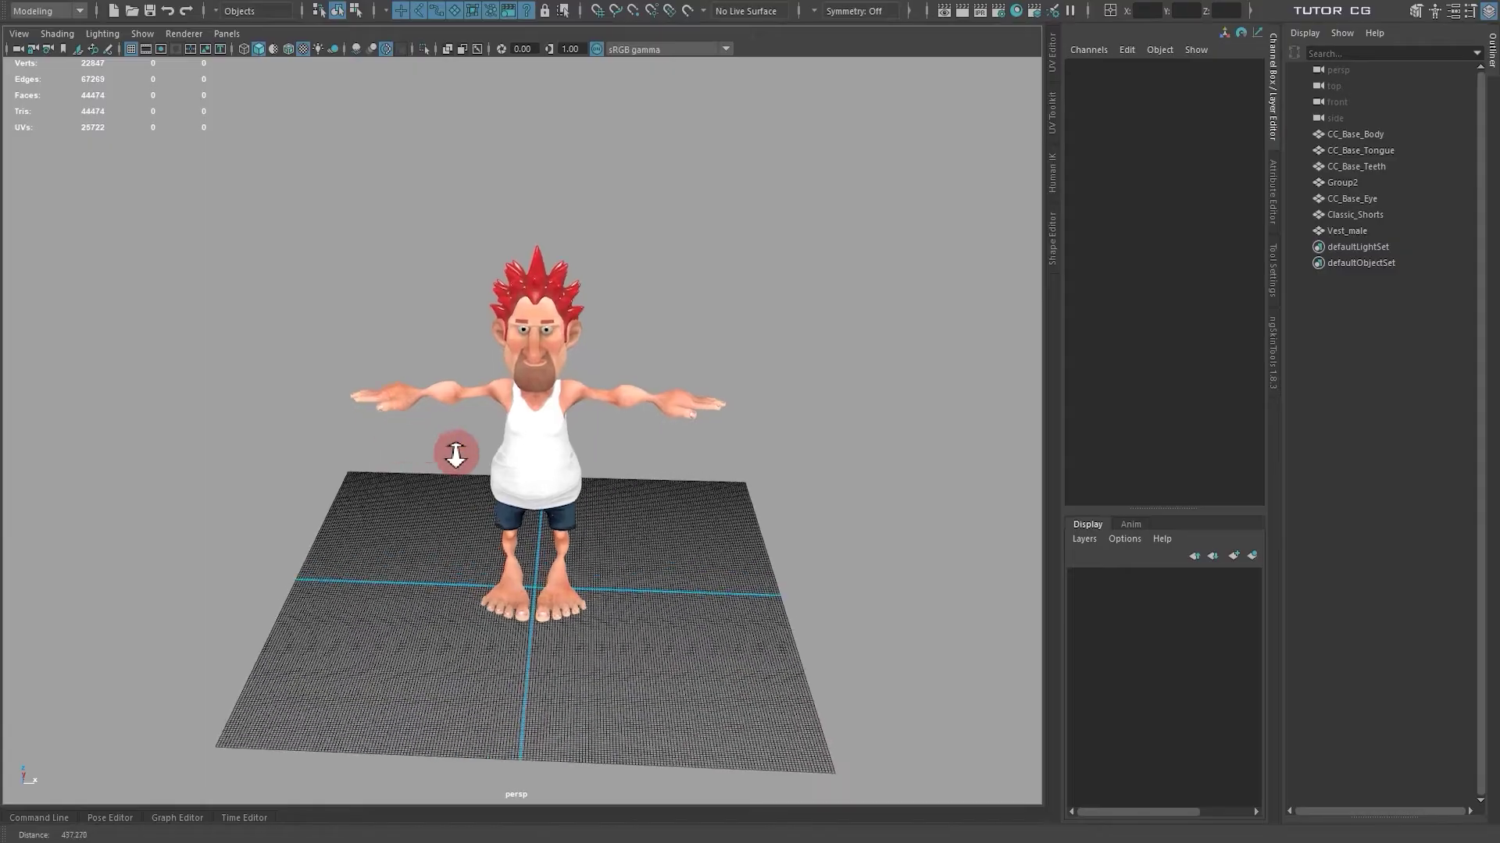
- Switch to Maya, inspect the imported character from several angles and select its CC_Base_Body mesh
scroll(455, 455, up, 10)
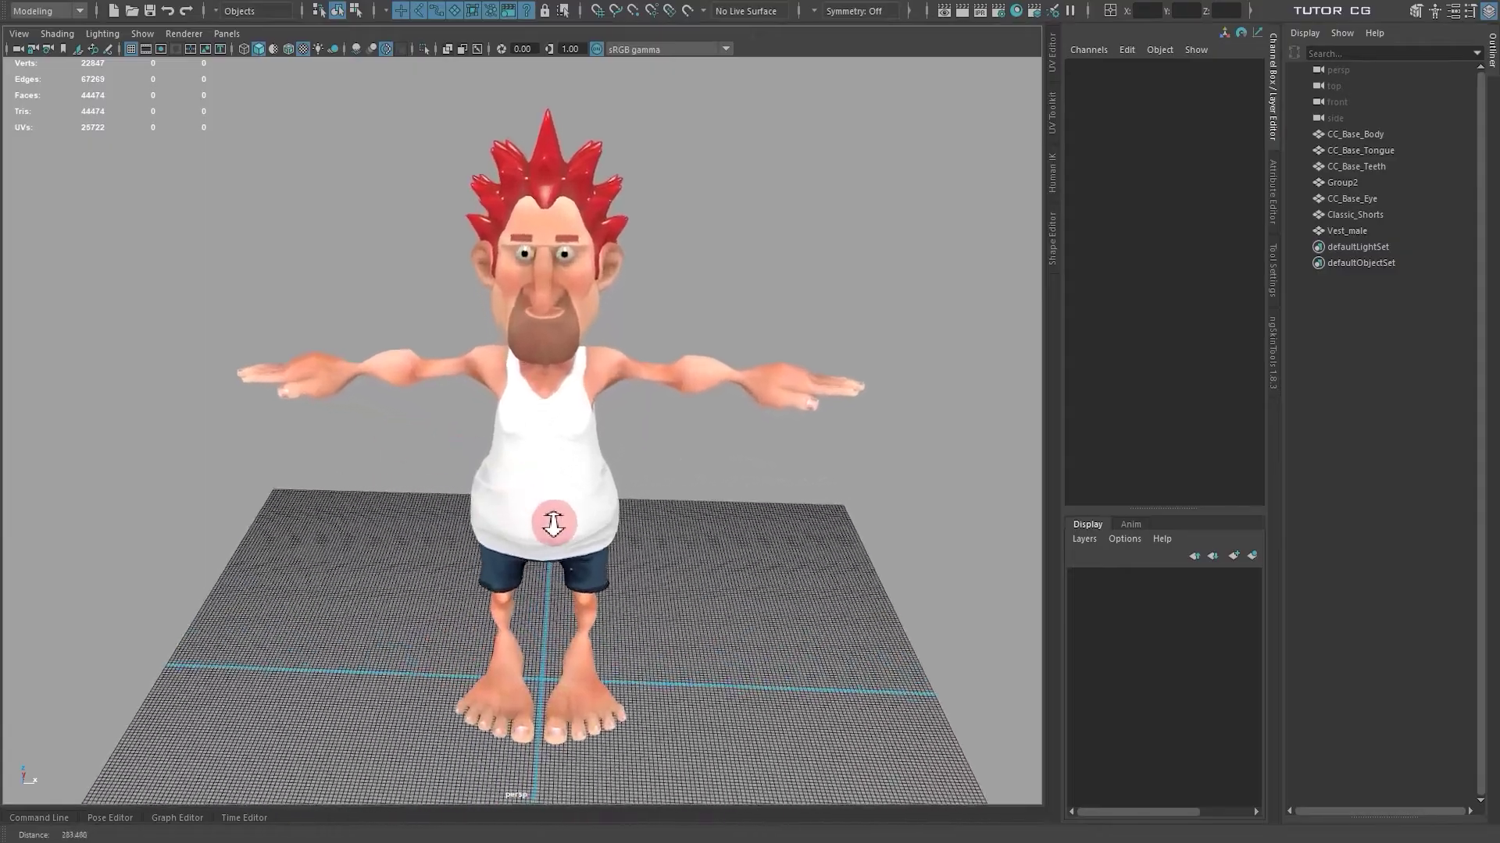
scroll(726, 291, down, 3)
alt+drag(693, 284, 598, 282)
alt+right_drag(598, 283, 570, 368)
alt+right_drag(621, 306, 662, 232)
click(687, 384)
alt+drag(707, 446, 734, 423)
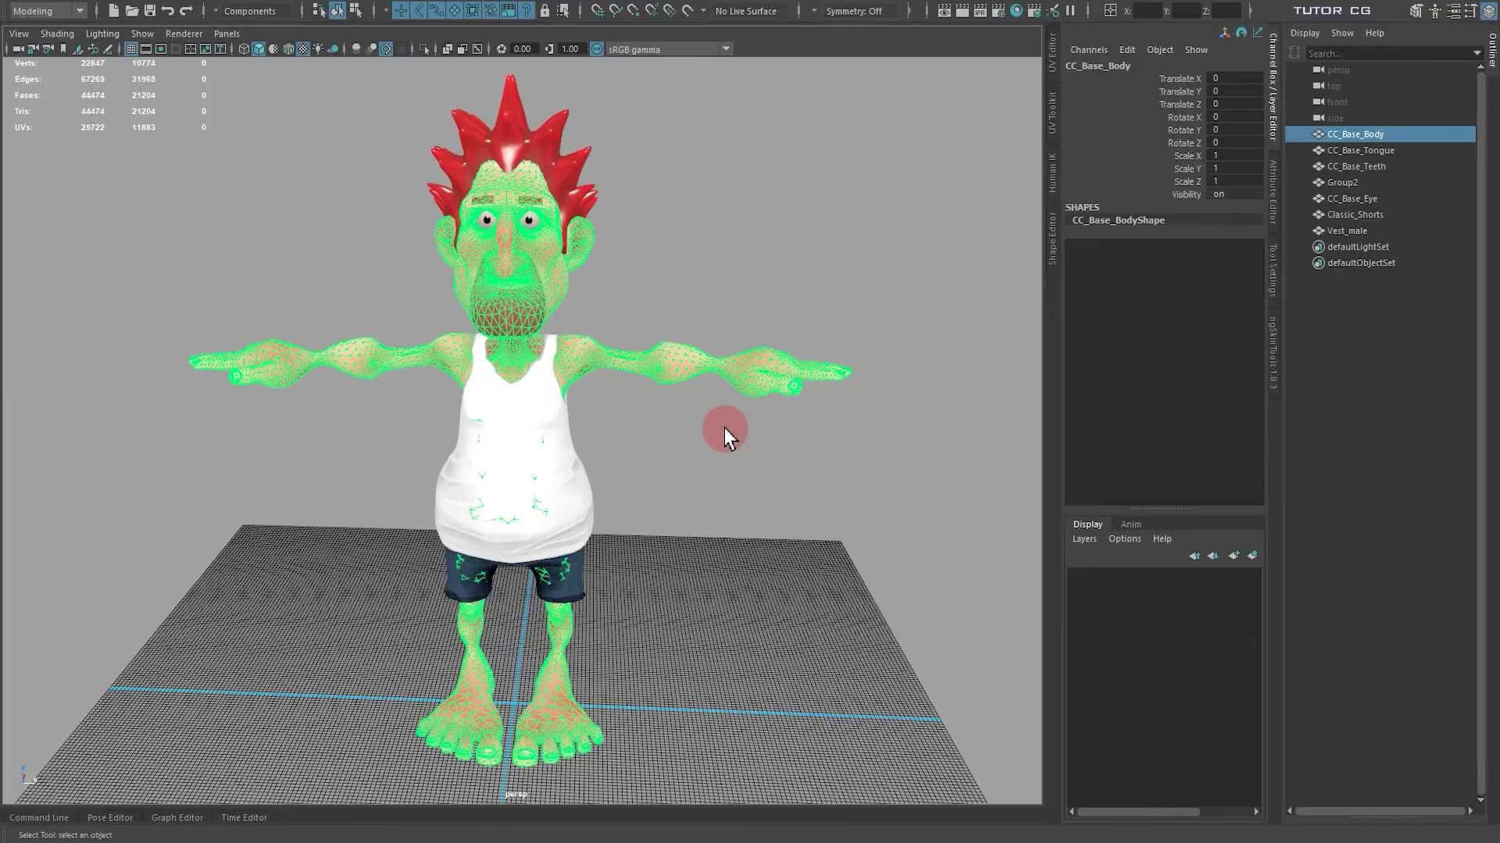
- Stretch both arms of CC_Base_Body outward by about 10 to 12 cm, moving the forearm and hand vertices in the front view
key(F8)
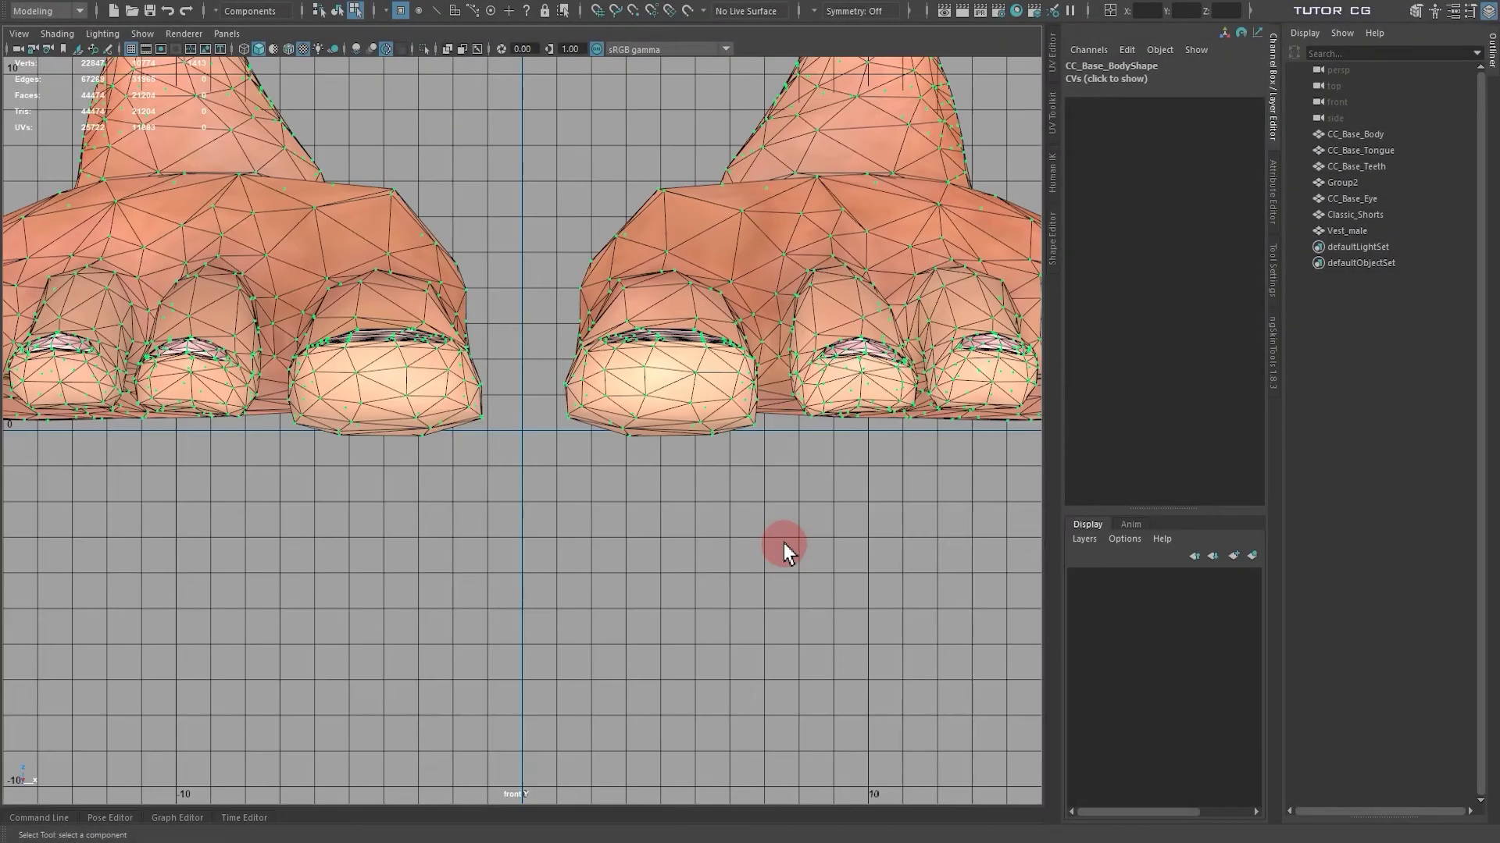
key(f)
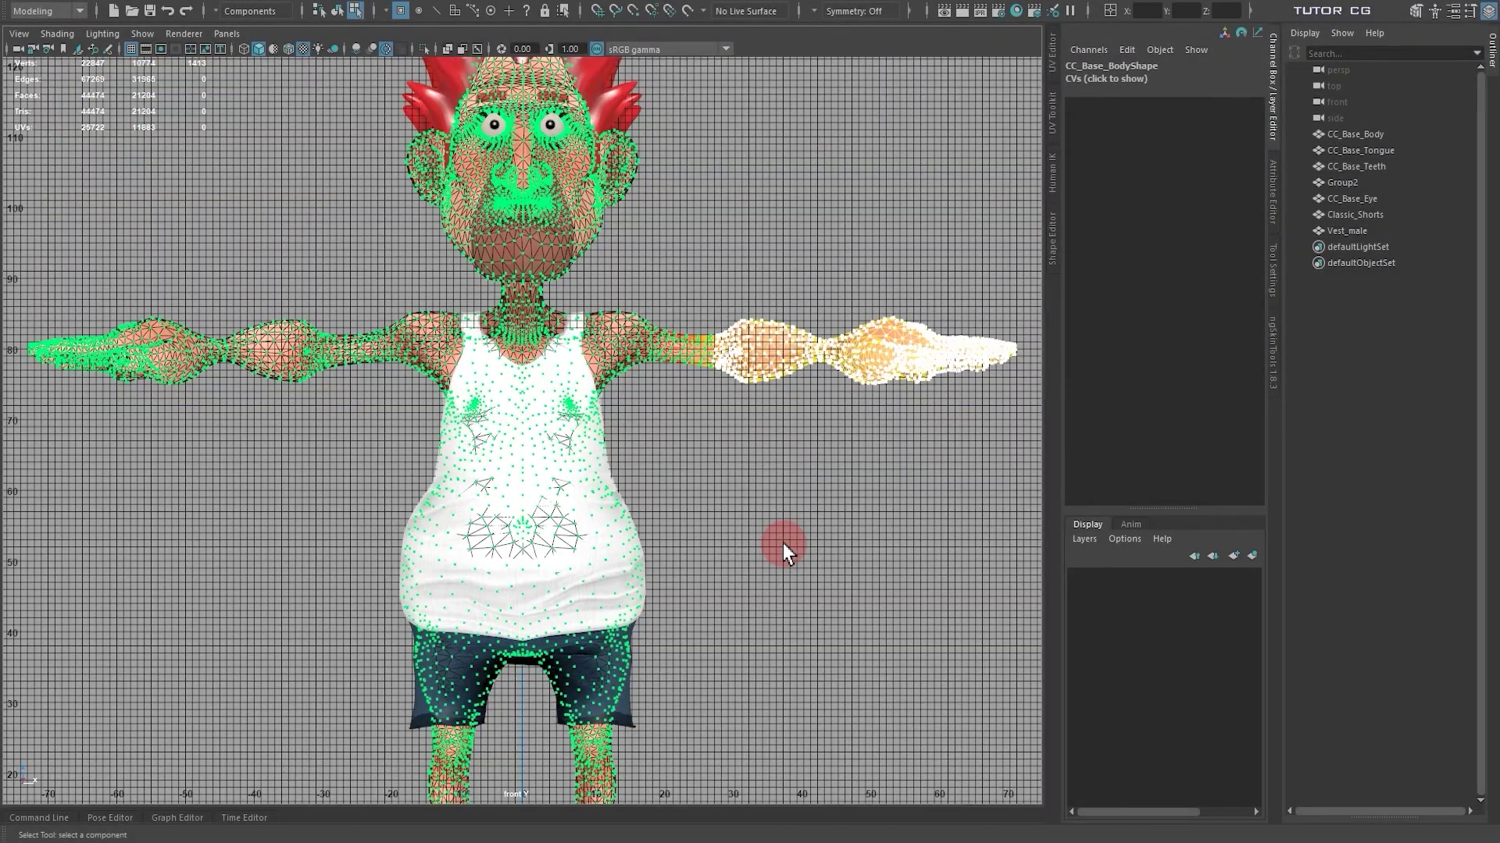
key(w)
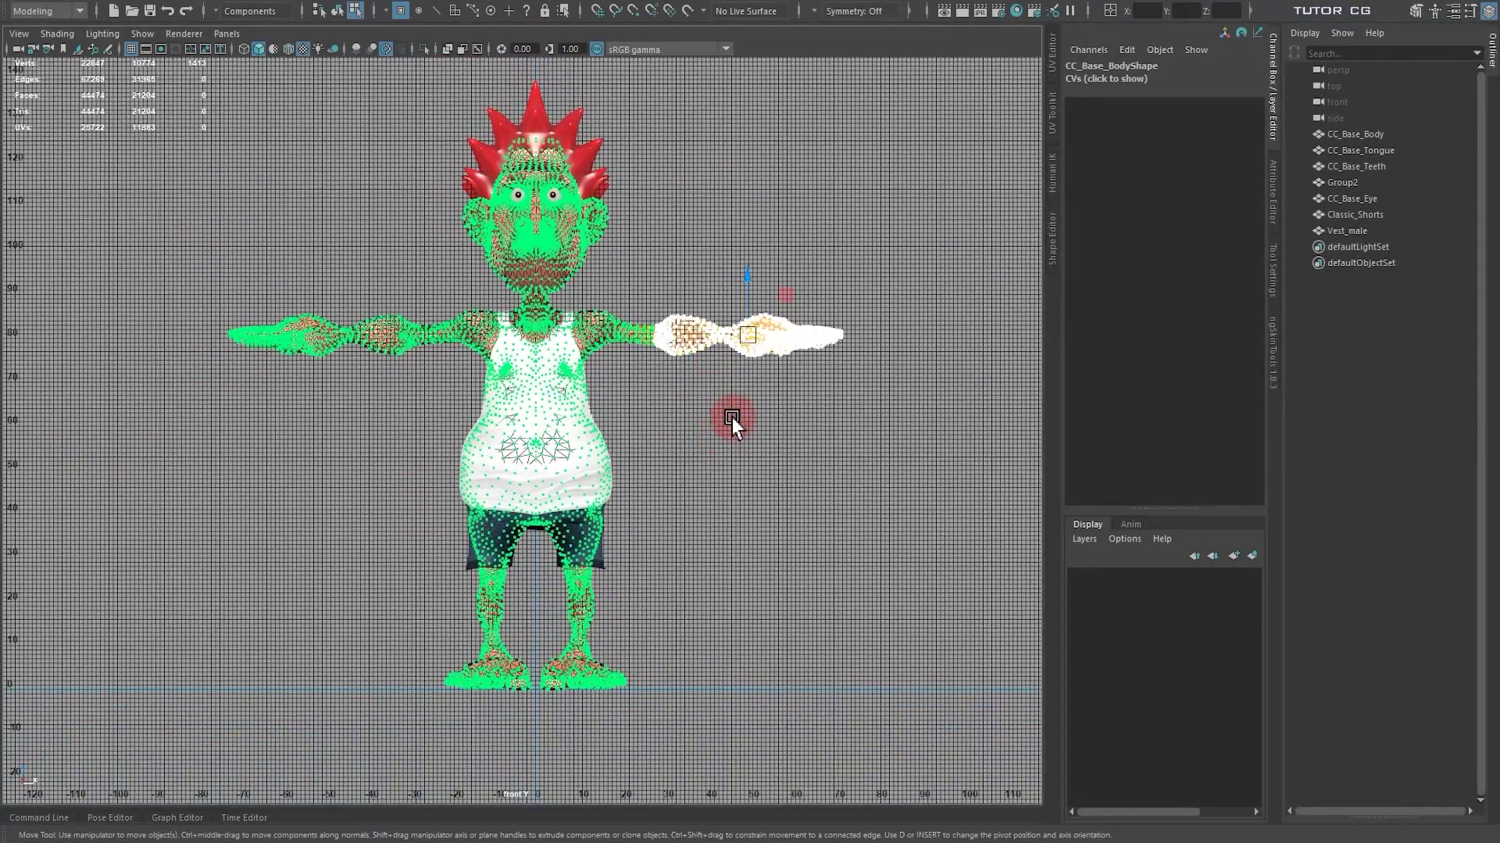
drag(817, 335, 845, 332)
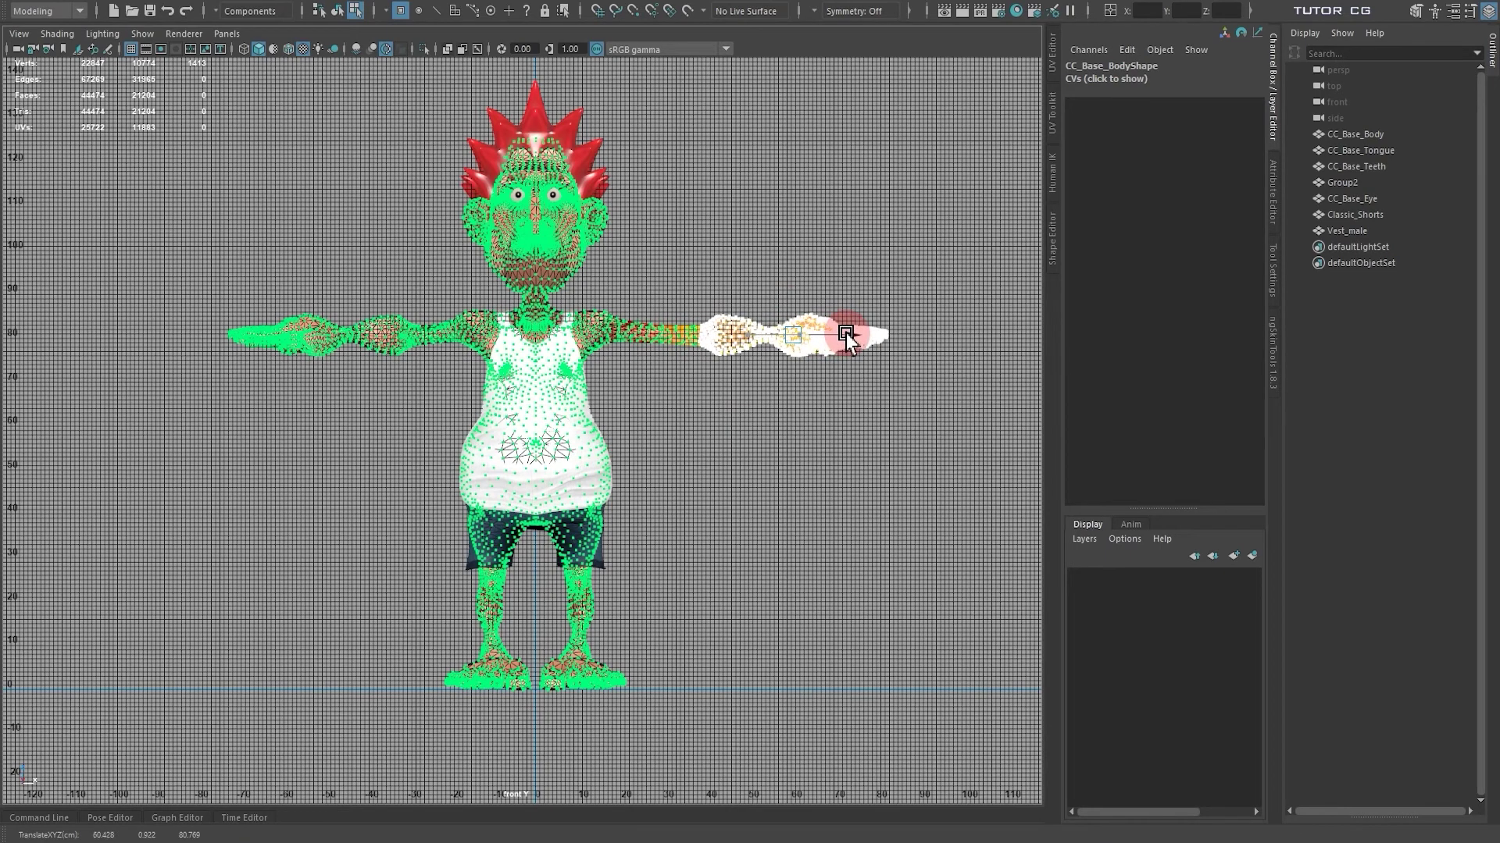
click(377, 337)
drag(376, 338, 325, 346)
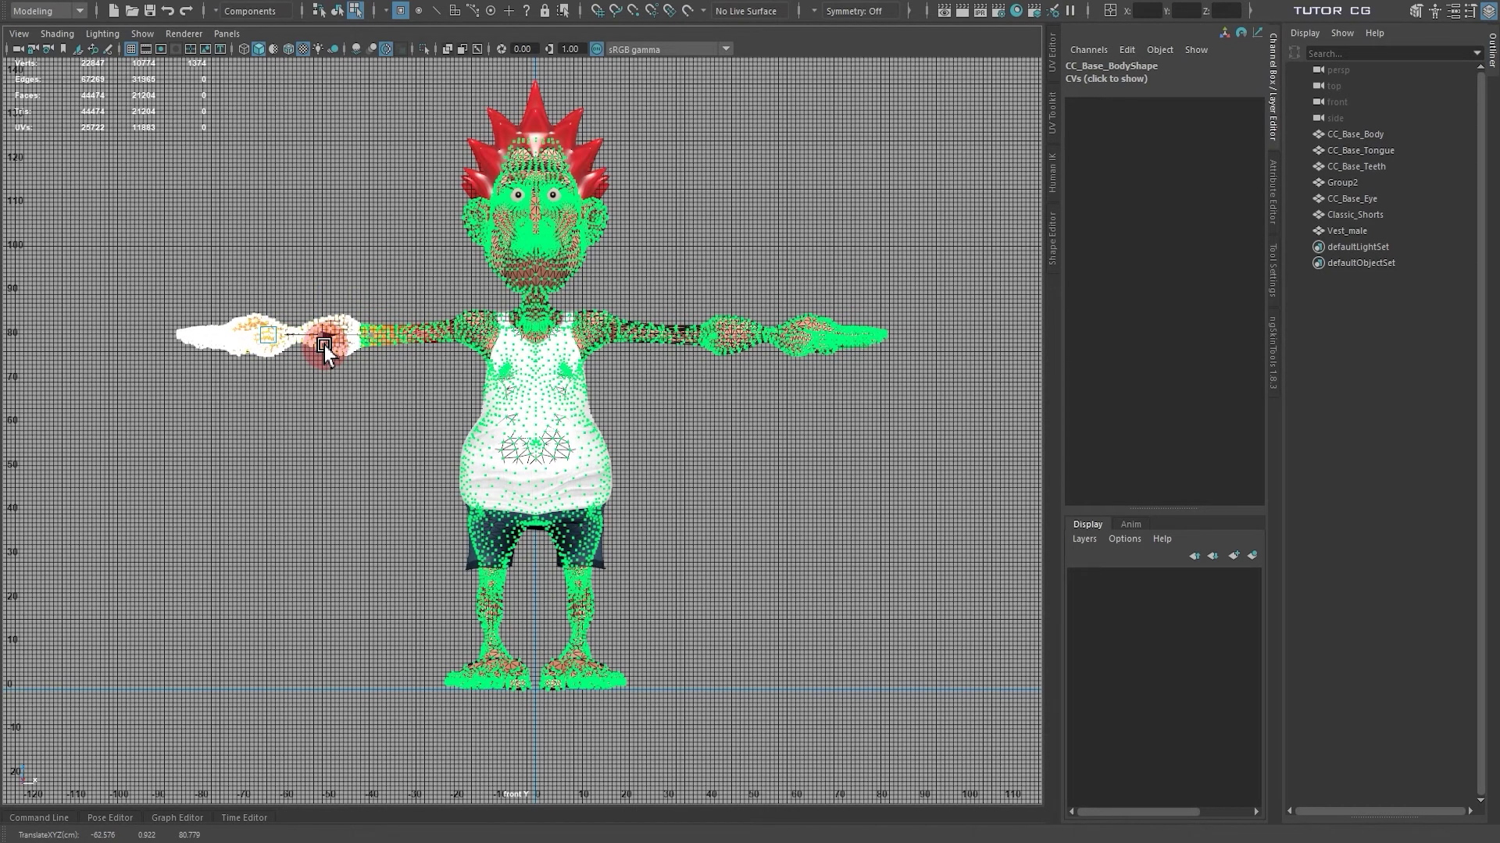
- Return CC_Base_Body to object mode and activate the Sculpt Tool over one of its stretched arms
alt+drag(658, 383, 518, 574)
scroll(359, 523, up, 5)
mouse_move(442, 422)
alt+mouse_down()
mouse_move(576, 299)
mouse_move(606, 398)
mouse_move(578, 442)
alt+mouse_up()
scroll(579, 442, up, 3)
key(F8)
shift+right_drag(554, 364, 389, 326)
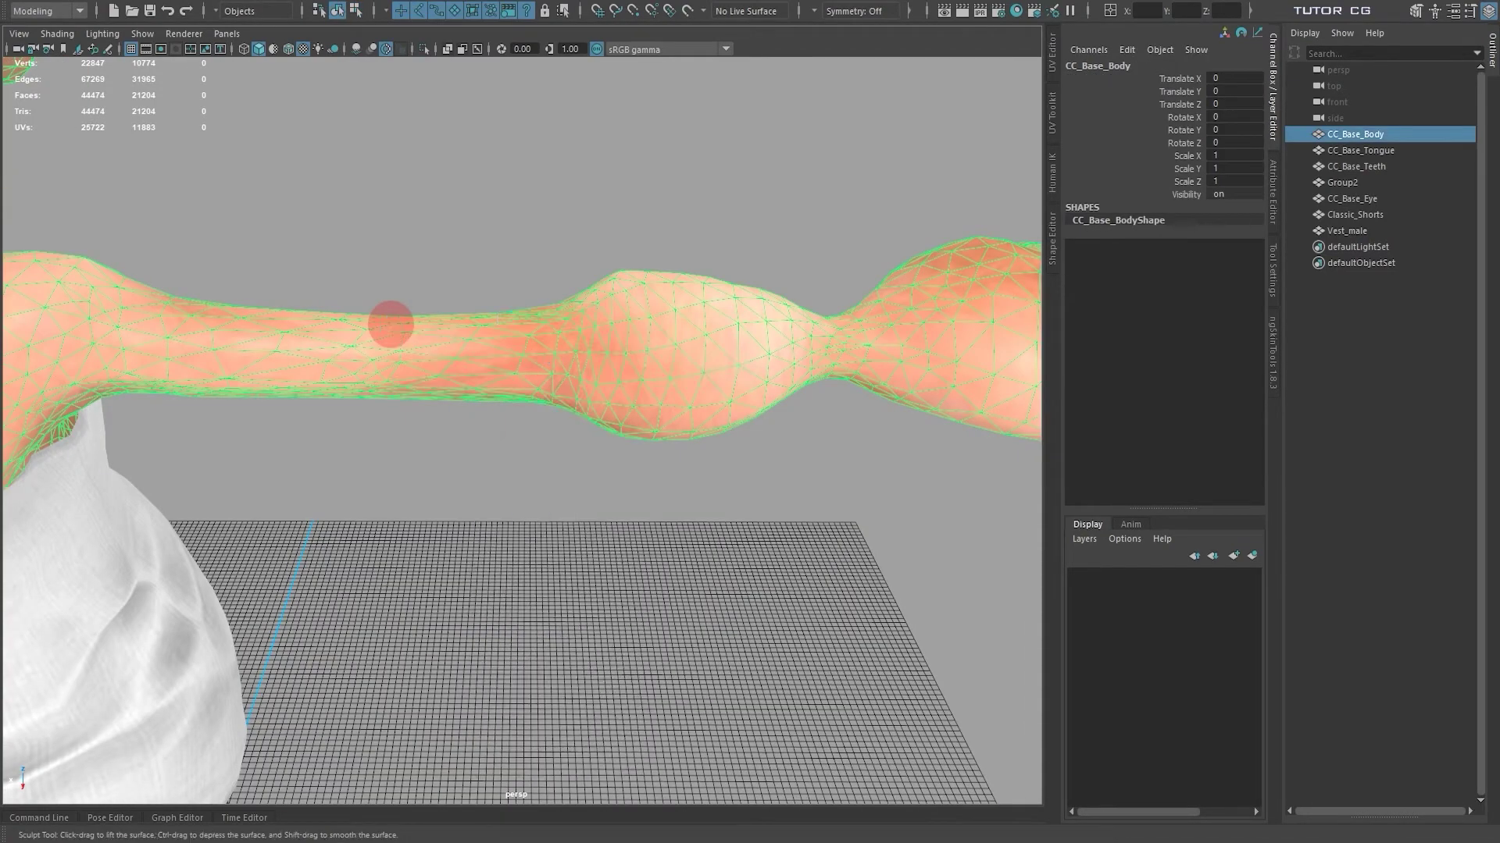
- Reshape and smooth the stretched arm of CC_Base_Body with the Grab and Smooth sculpting tools, finishing with the body deselected
mouse_move(541, 352)
alt+mouse_down()
mouse_move(576, 385)
mouse_move(656, 399)
mouse_move(595, 307)
alt+mouse_up()
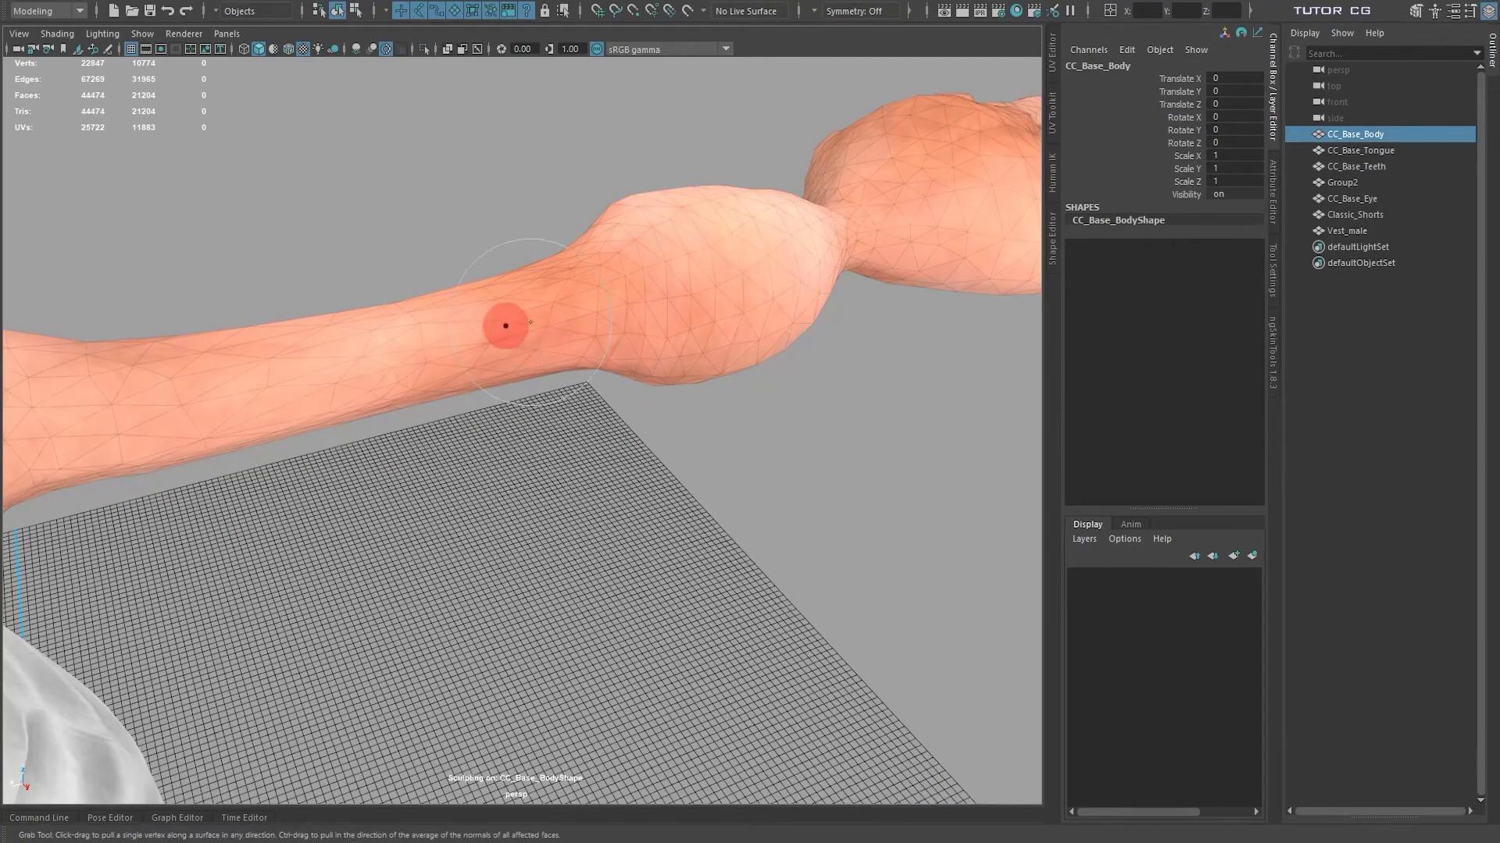
mouse_move(592, 370)
mouse_down()
mouse_move(534, 376)
mouse_move(569, 435)
mouse_move(860, 438)
mouse_move(485, 318)
mouse_move(528, 331)
mouse_move(612, 308)
mouse_move(703, 312)
mouse_move(577, 301)
mouse_move(586, 208)
mouse_move(519, 502)
mouse_move(665, 474)
mouse_up()
mouse_move(781, 472)
alt+mouse_down()
mouse_move(612, 466)
mouse_move(583, 663)
mouse_move(687, 617)
mouse_move(234, 575)
mouse_move(576, 401)
mouse_move(452, 335)
alt+mouse_up()
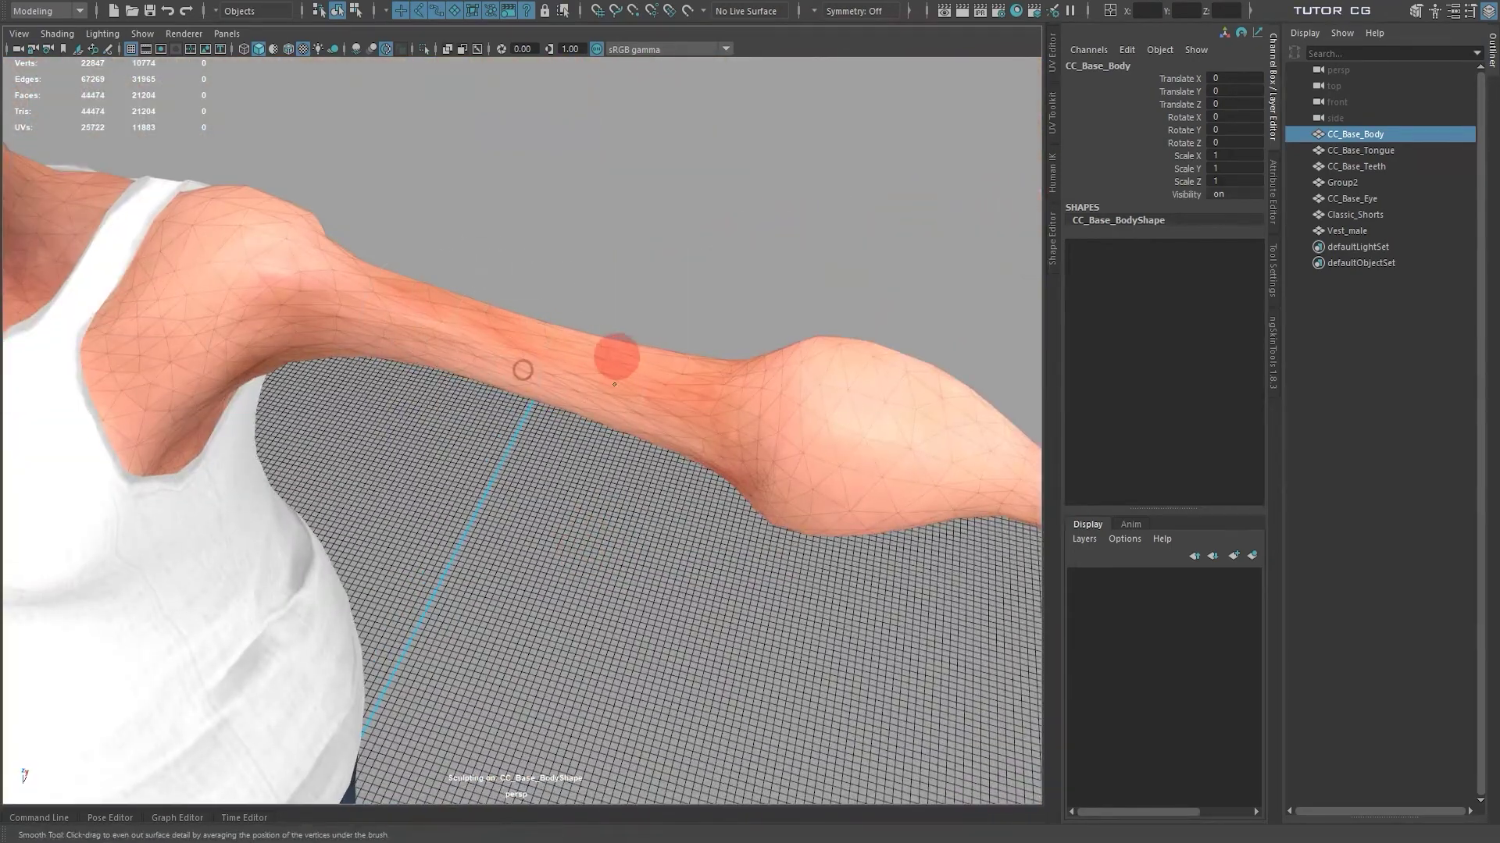
alt+drag(689, 439, 584, 382)
key(w)
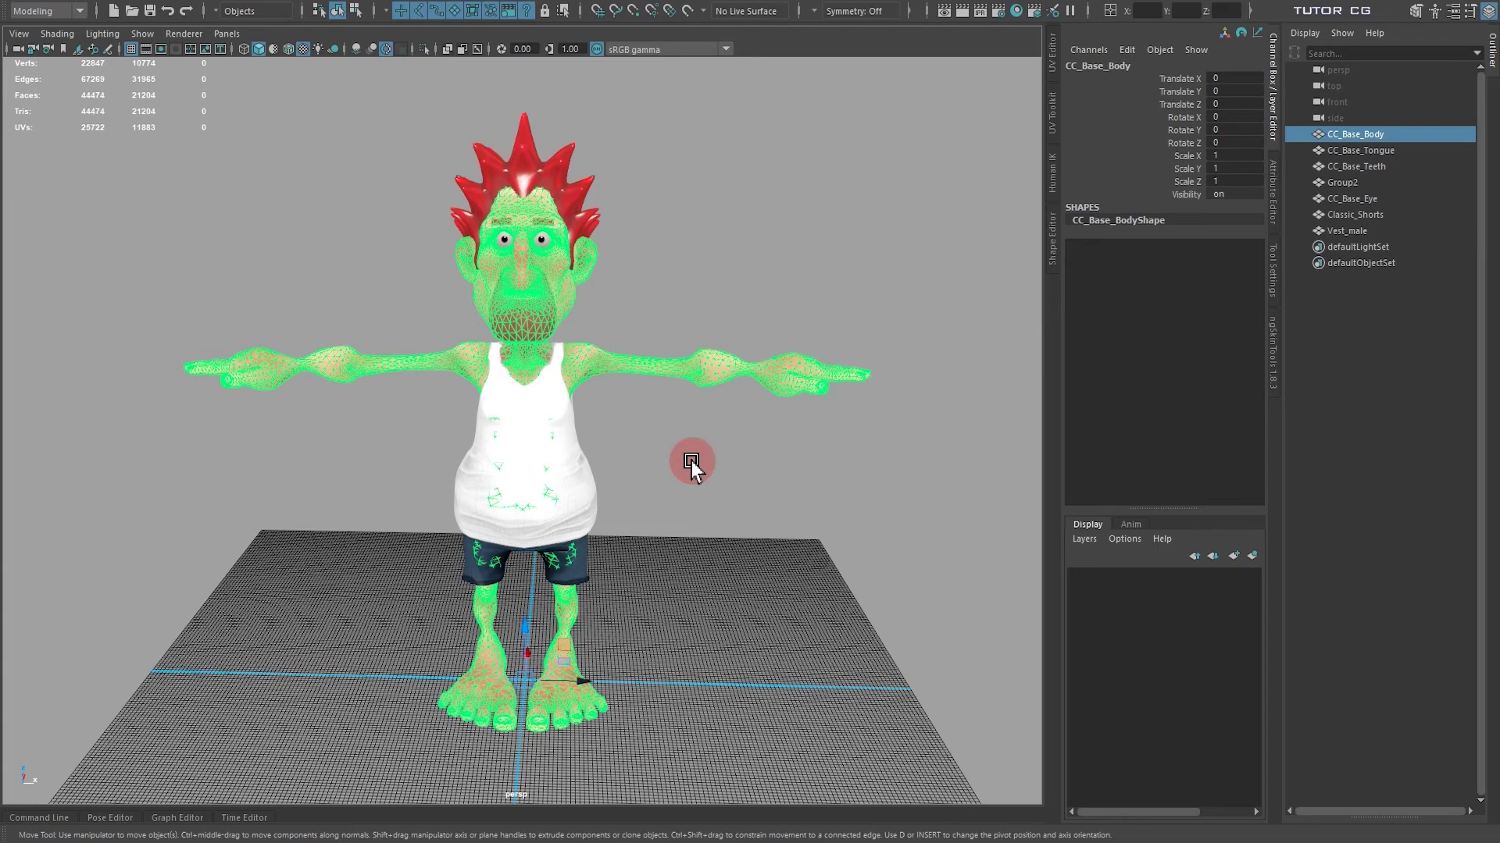
drag(706, 519, 706, 520)
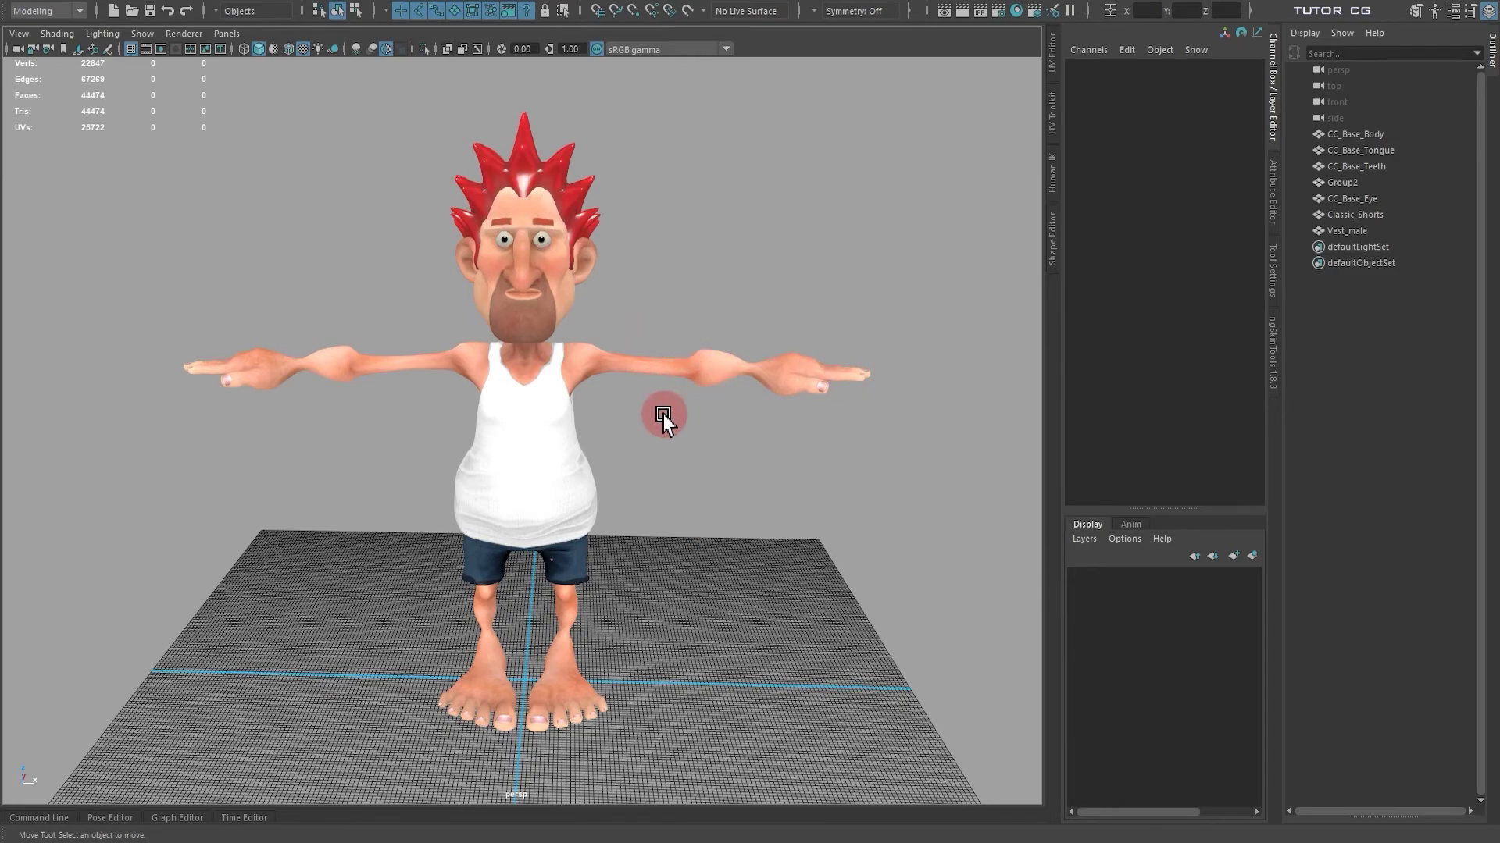
- Select all of the character's meshes, from CC_Base_Body to Vest_male, and export the selection over the existing Test_01.obj
alt+drag(663, 414, 740, 391)
alt+right_drag(740, 391, 653, 362)
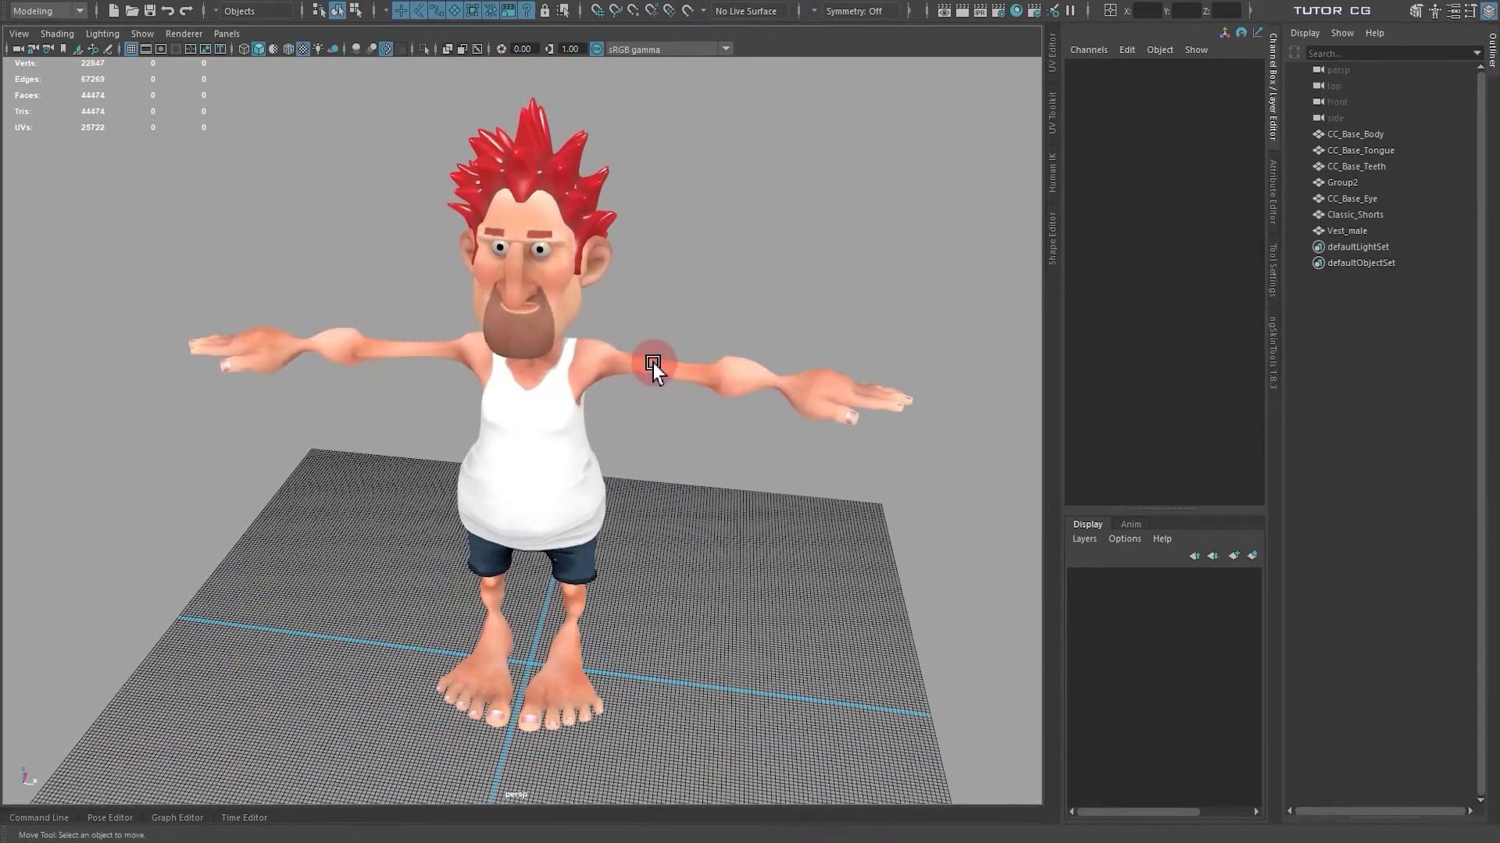
alt+drag(620, 403, 714, 376)
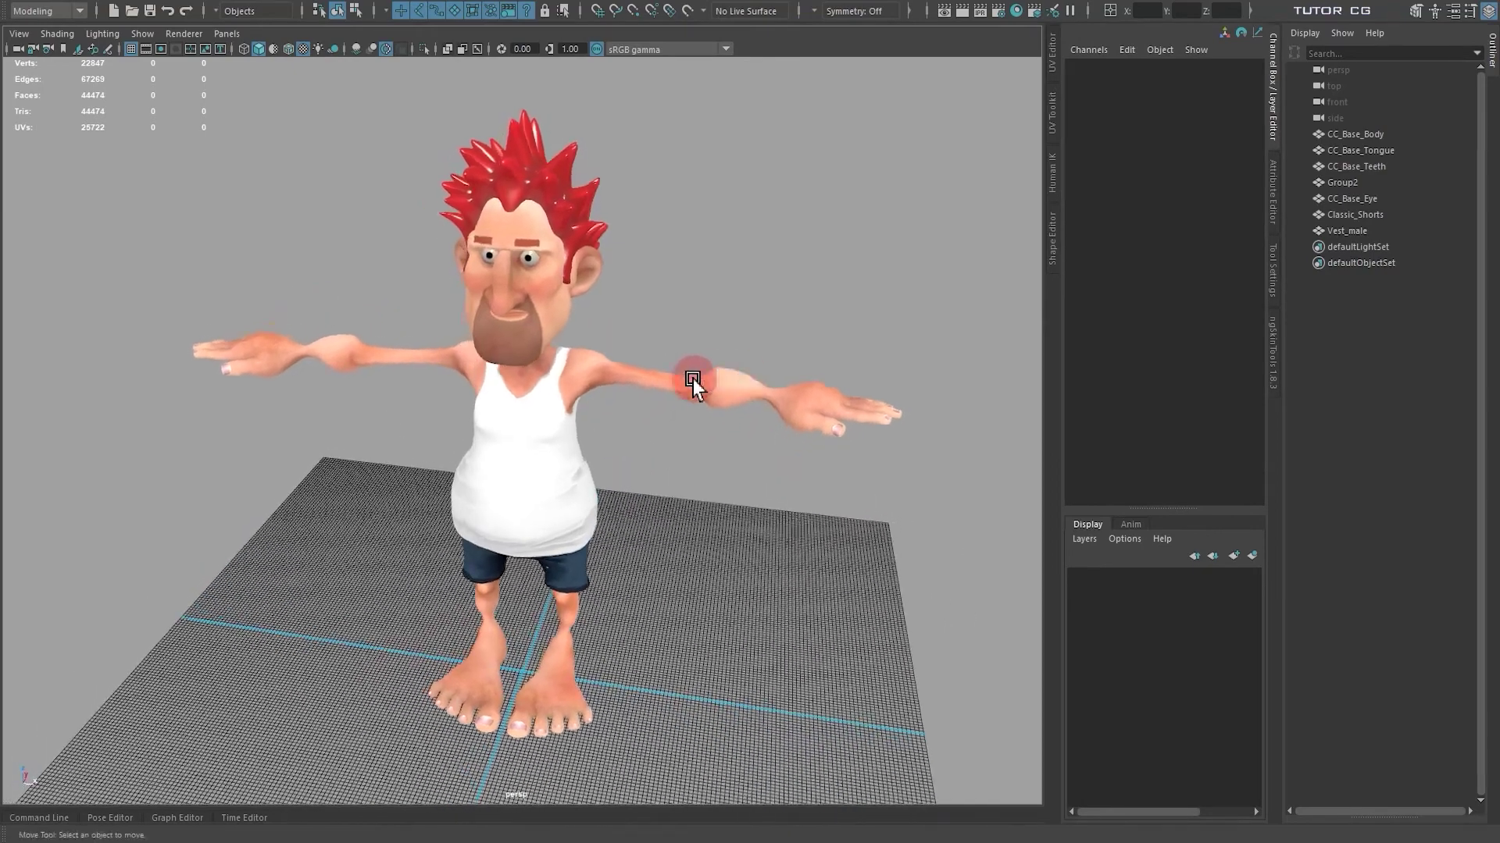
alt+drag(577, 429, 626, 392)
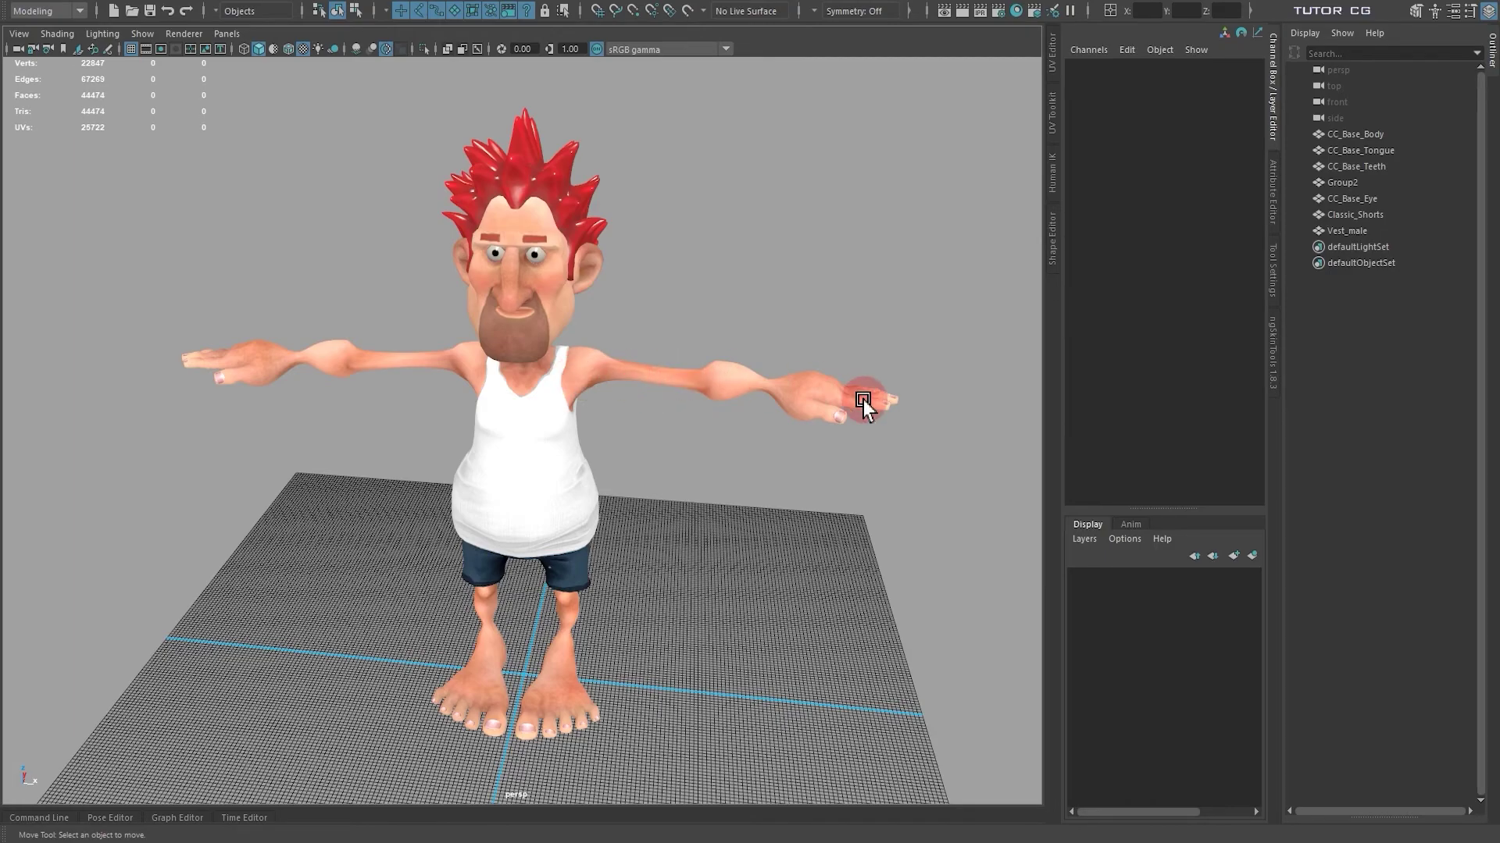
alt+drag(554, 381, 402, 368)
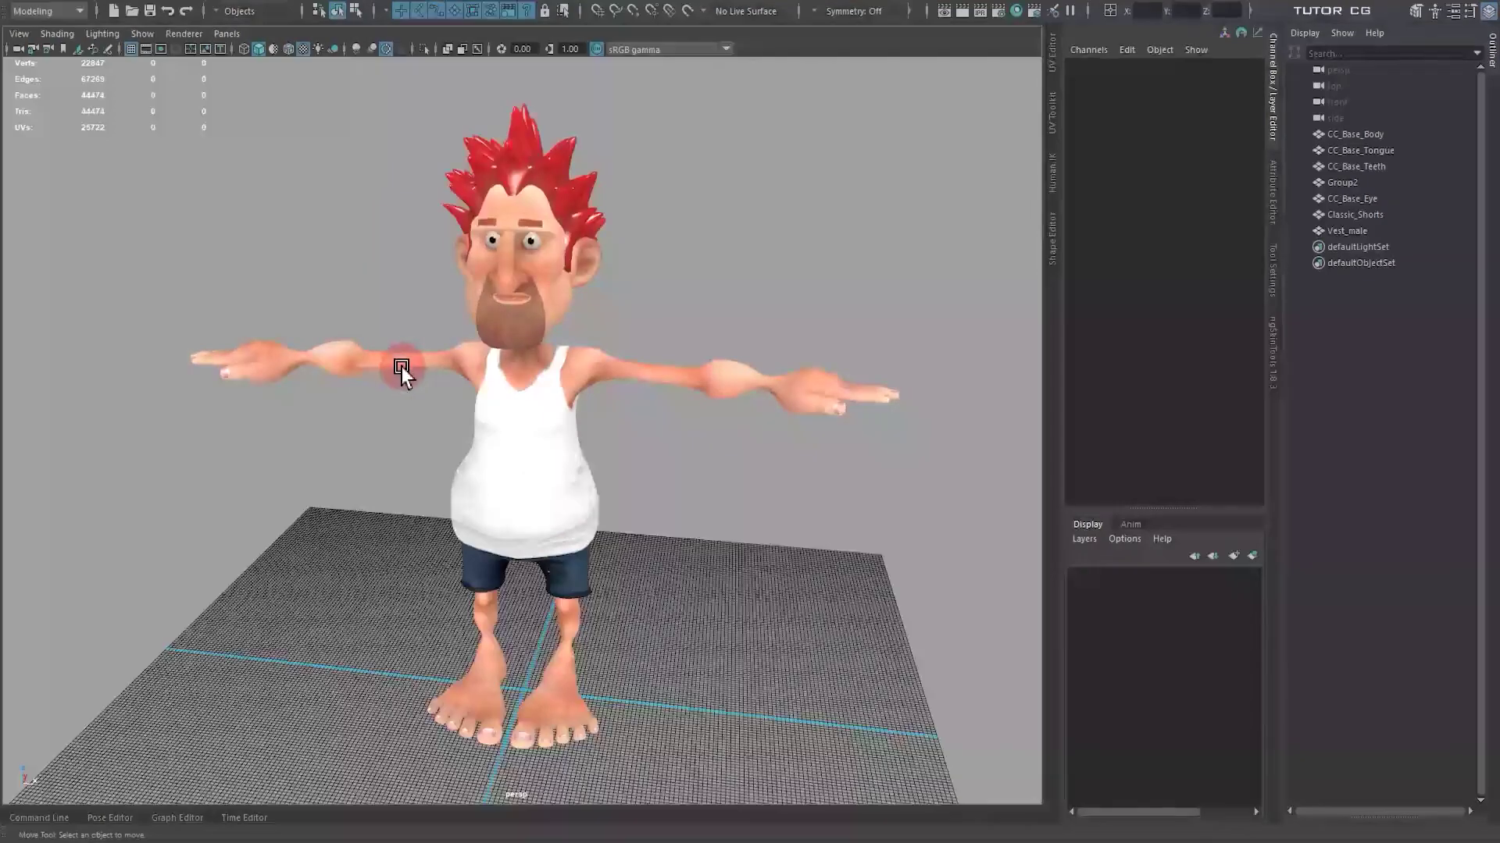
alt+drag(740, 486, 663, 466)
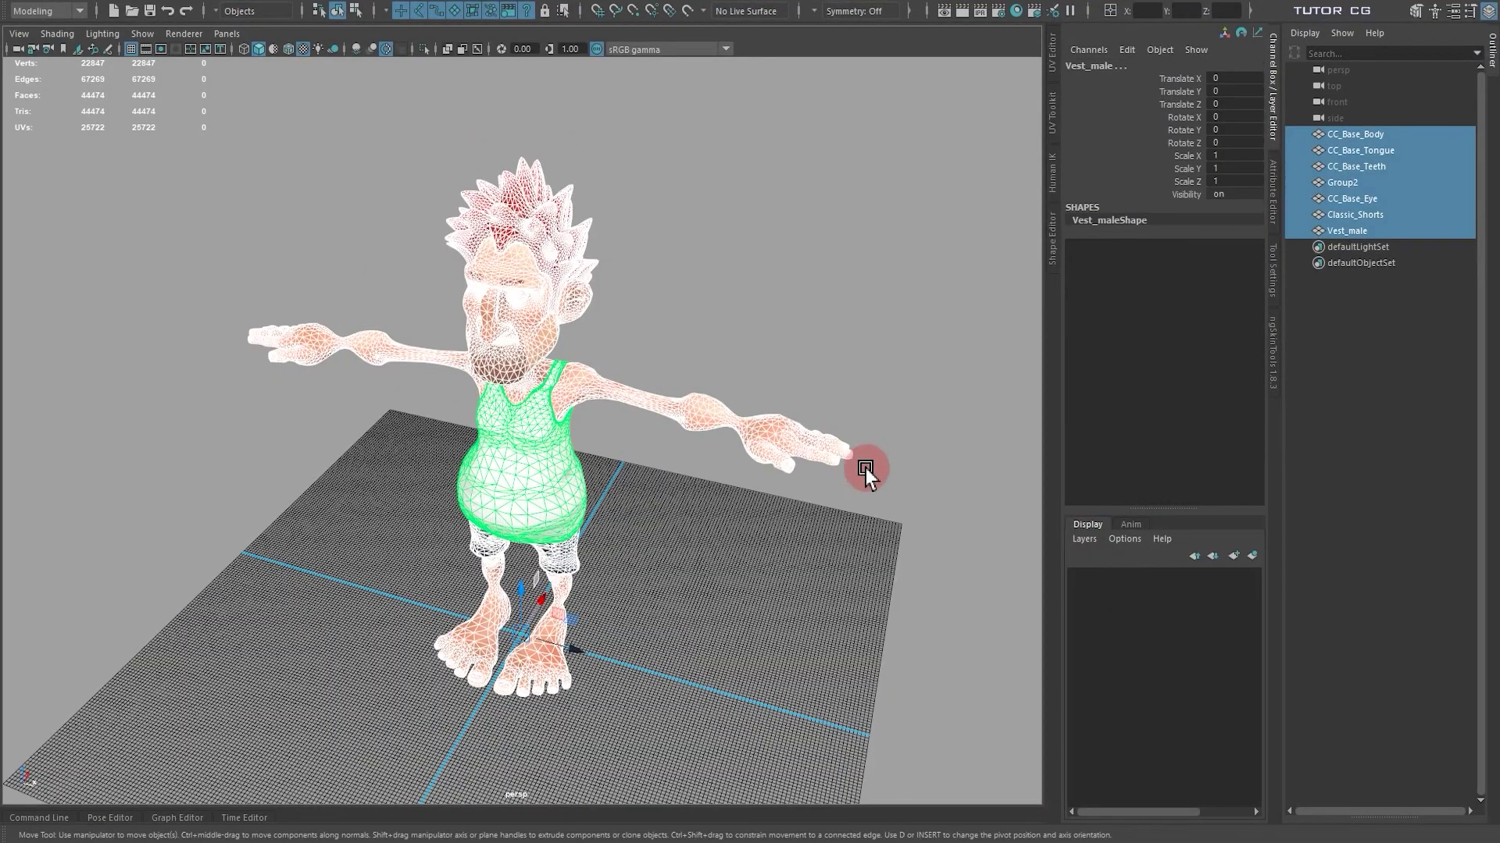
alt+right_drag(695, 382, 639, 365)
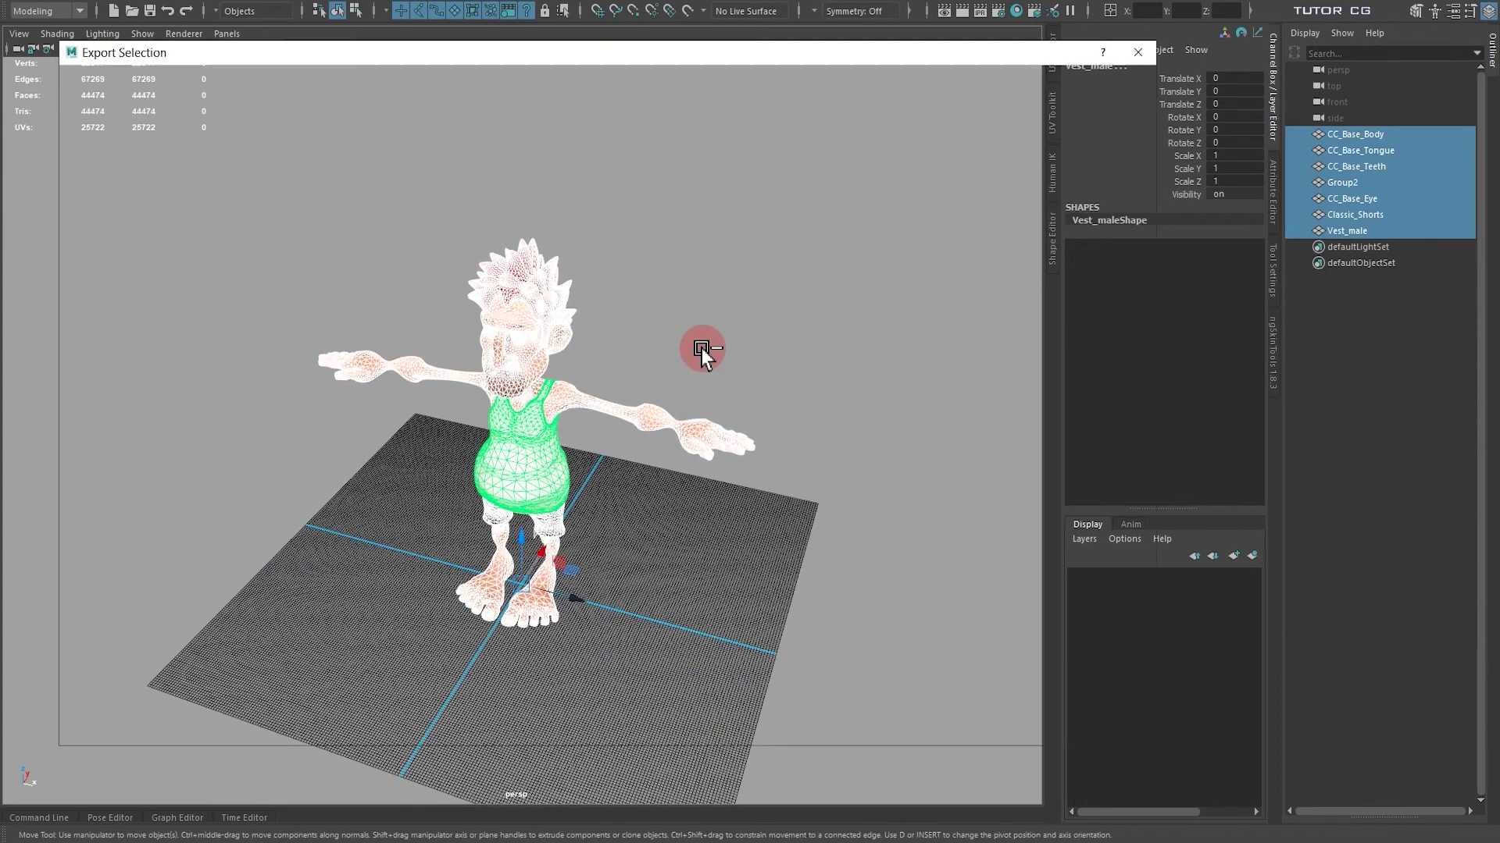
double_click(221, 142)
click(568, 424)
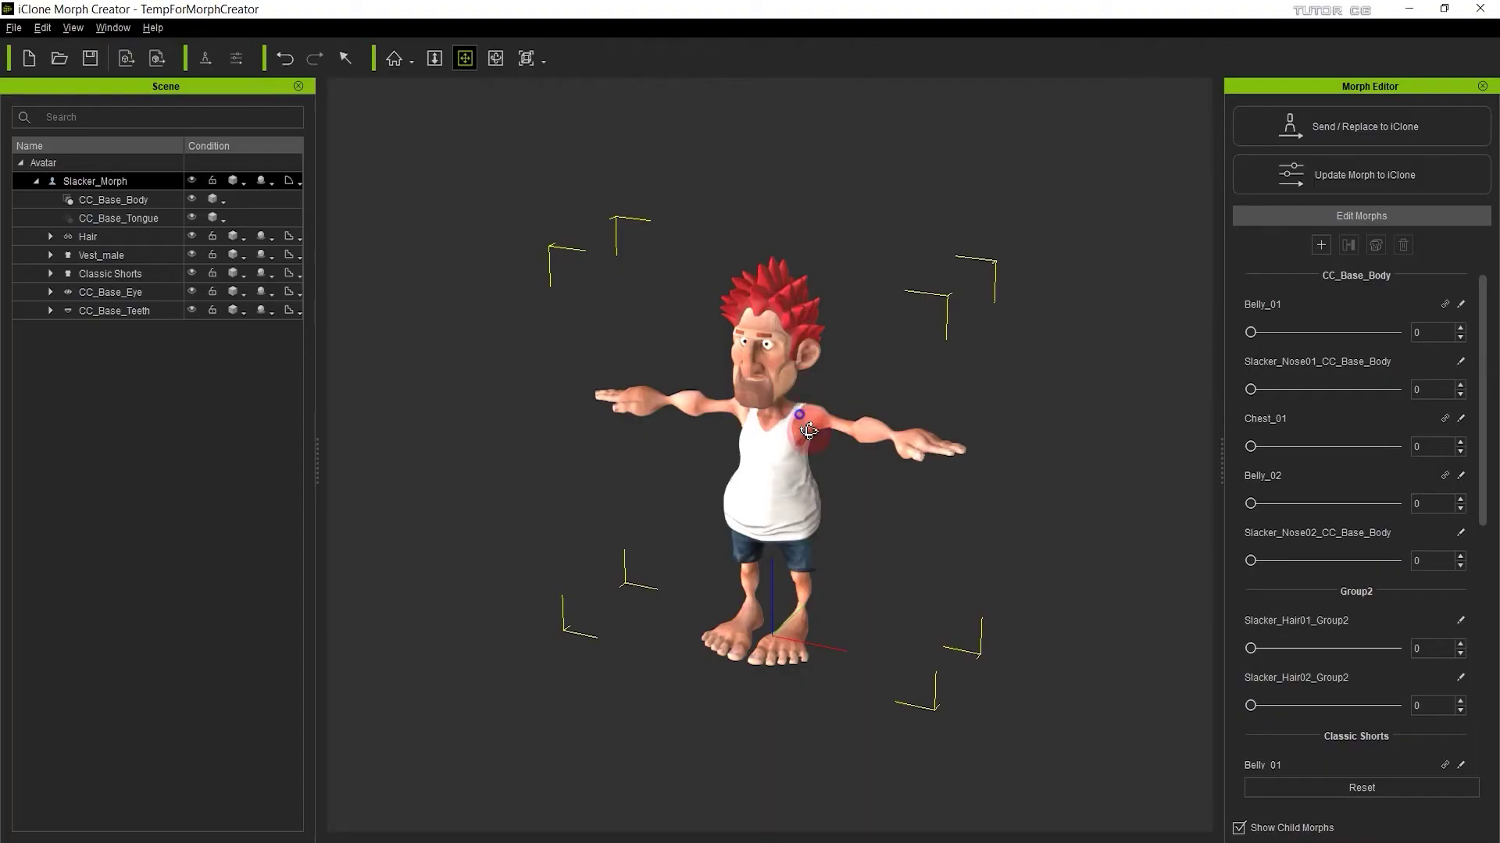
- Switch to iClone Morph Creator and add Test_01.obj to Slacker_Morph as a new morph with the Z-Up axis
right_drag(929, 468, 767, 440)
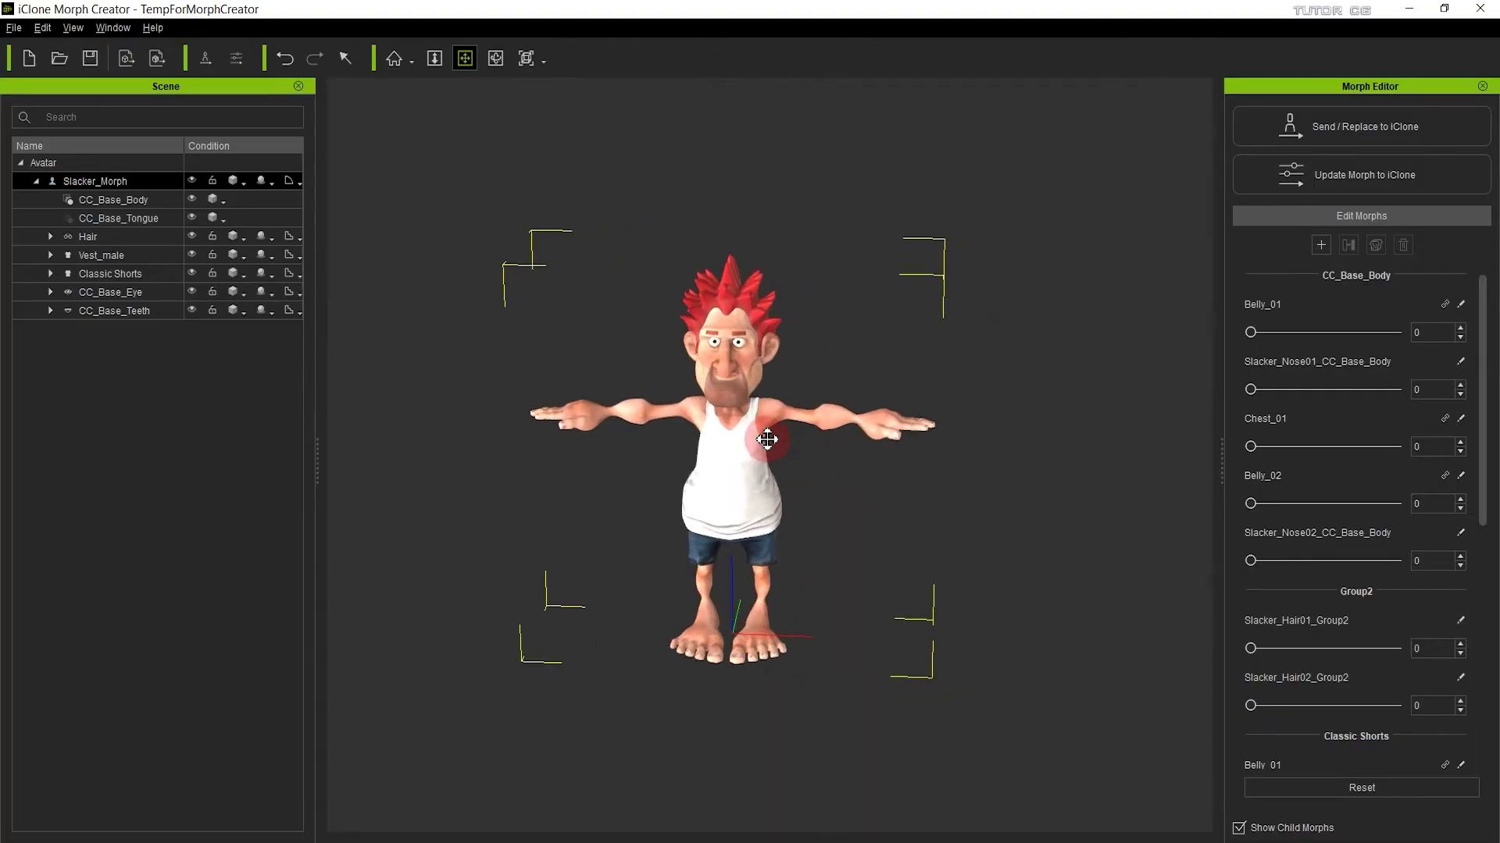
click(1321, 246)
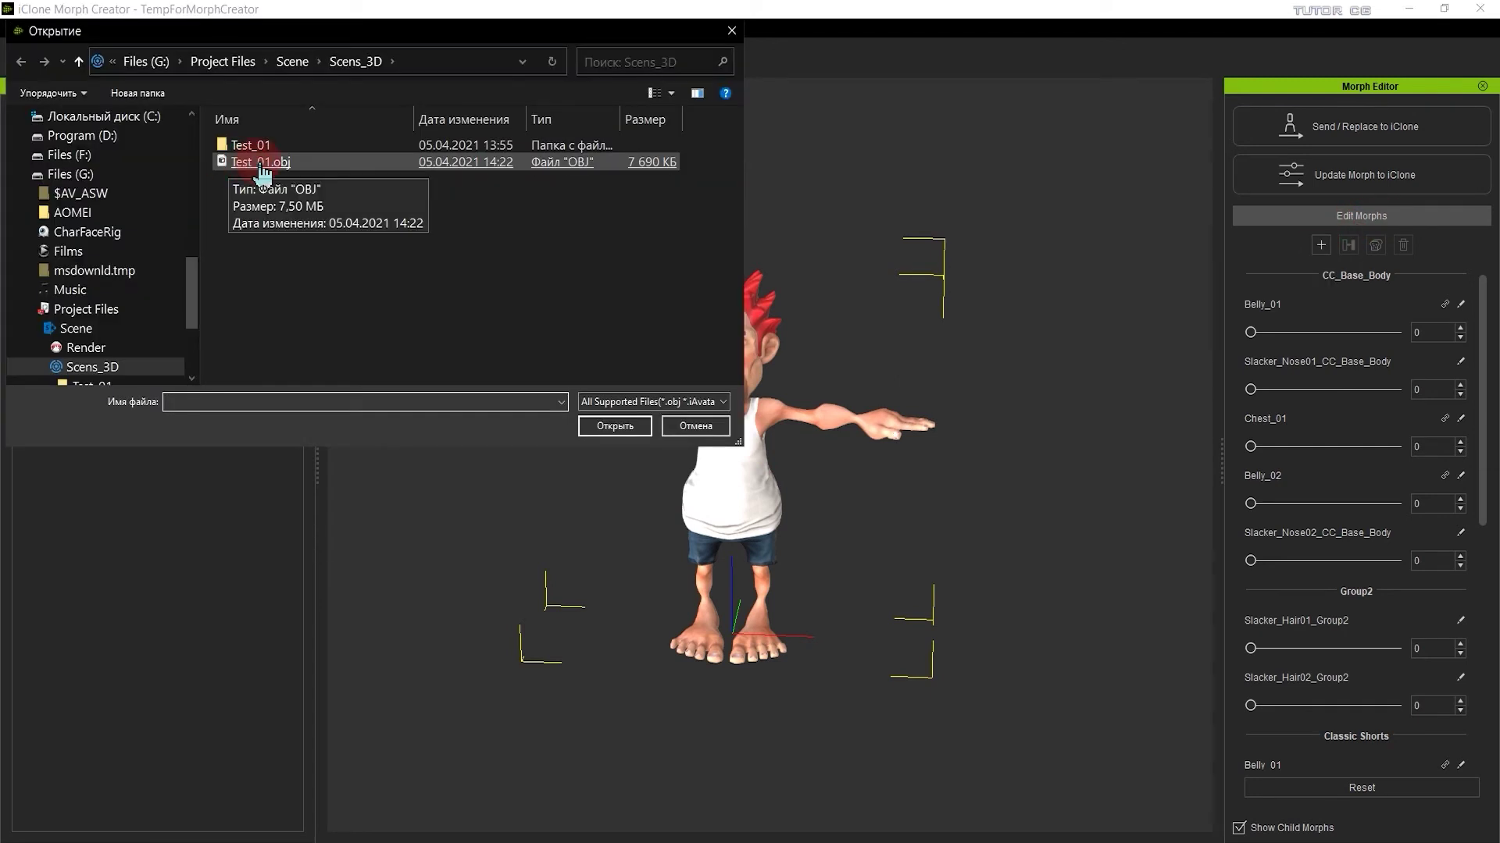
double_click(258, 163)
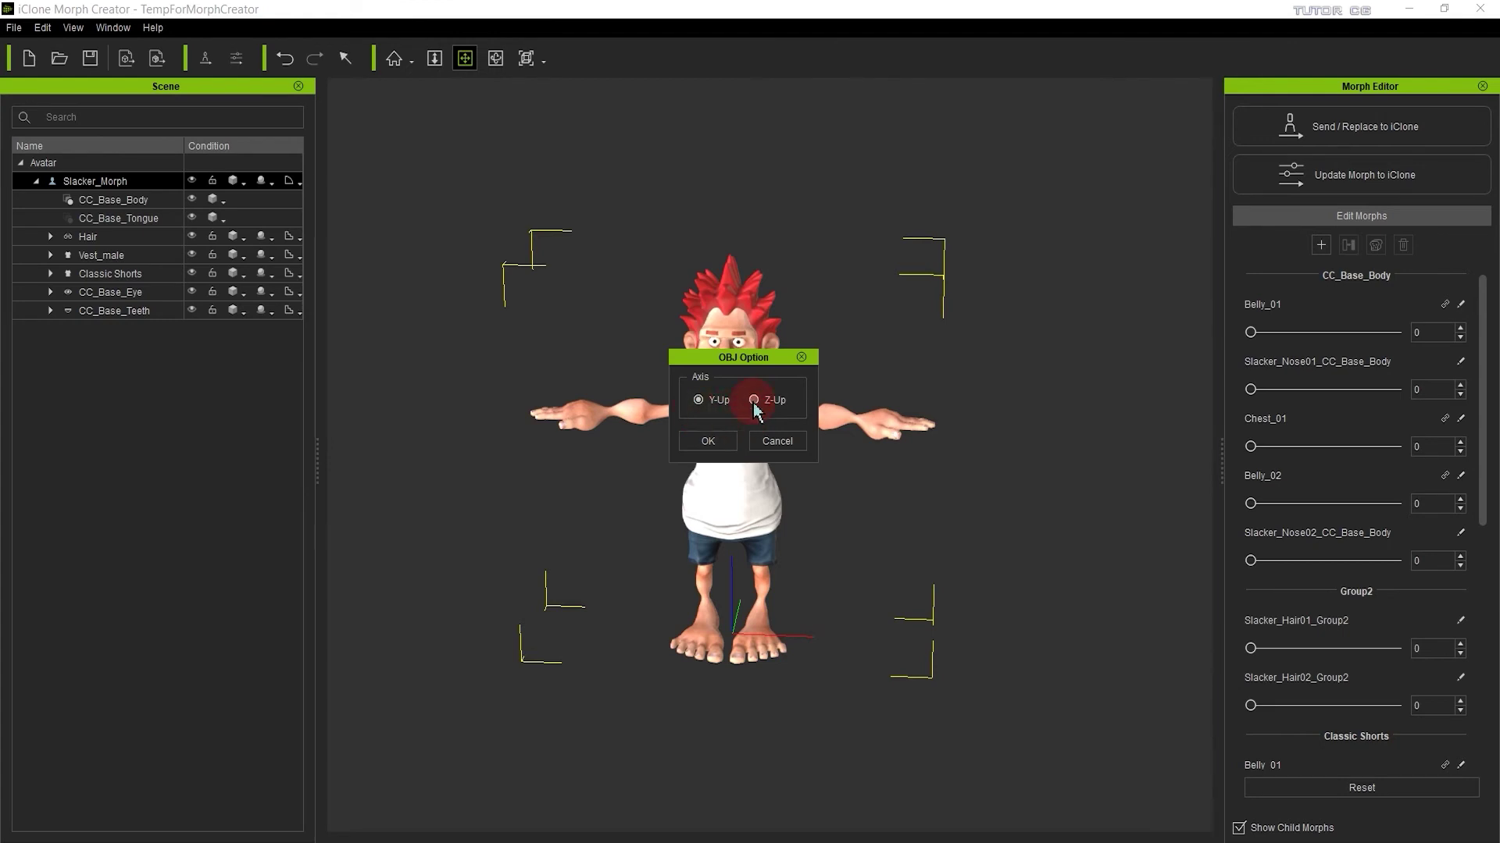
click(753, 400)
click(707, 441)
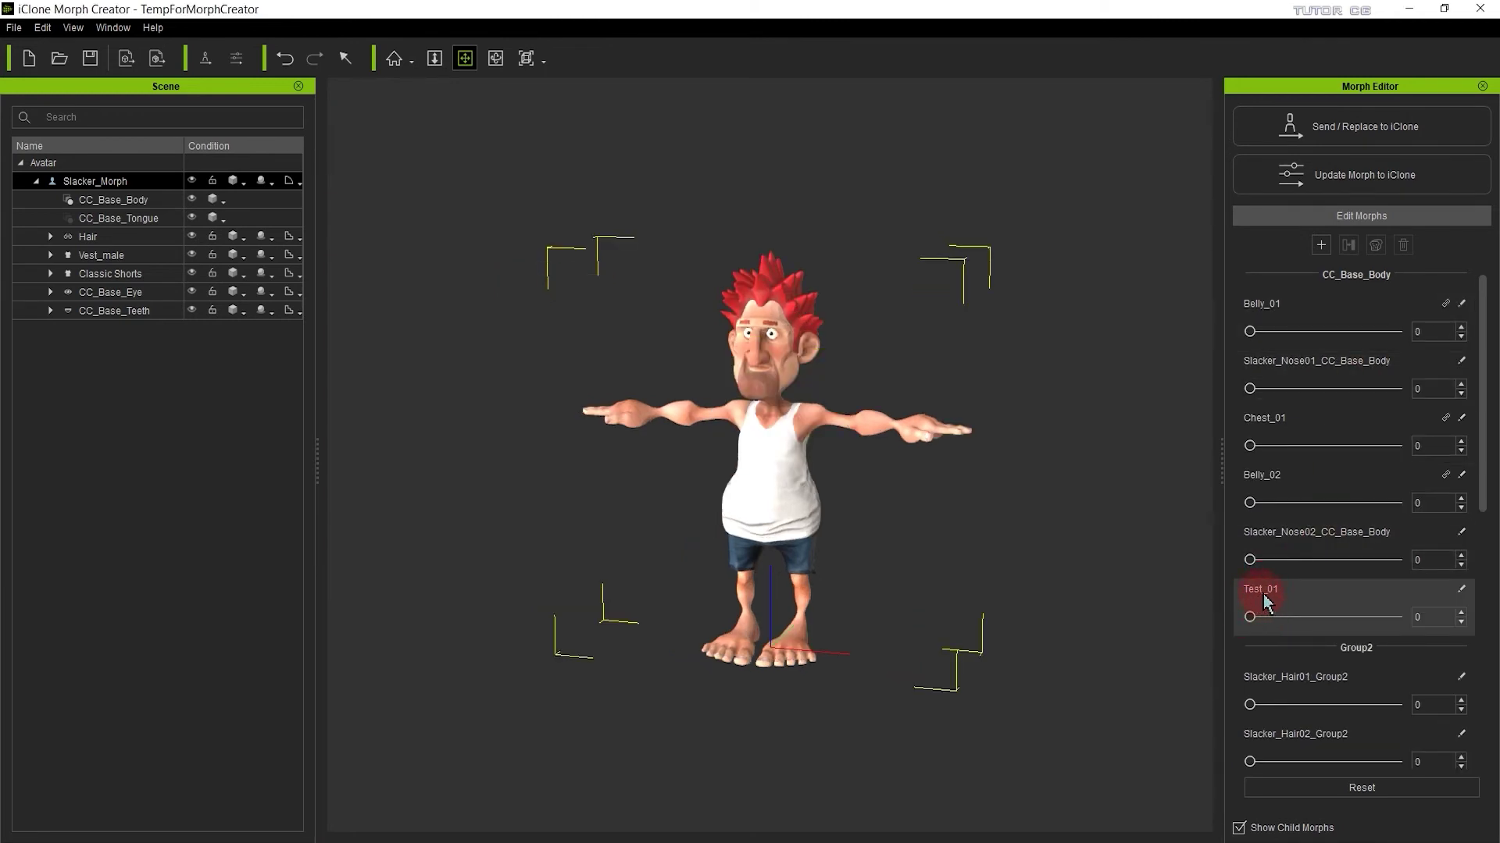
- Preview the Test_01 and Belly_01 morphs on the avatar with their sliders, returning both to 0
drag(1250, 617, 1486, 626)
drag(824, 558, 867, 471)
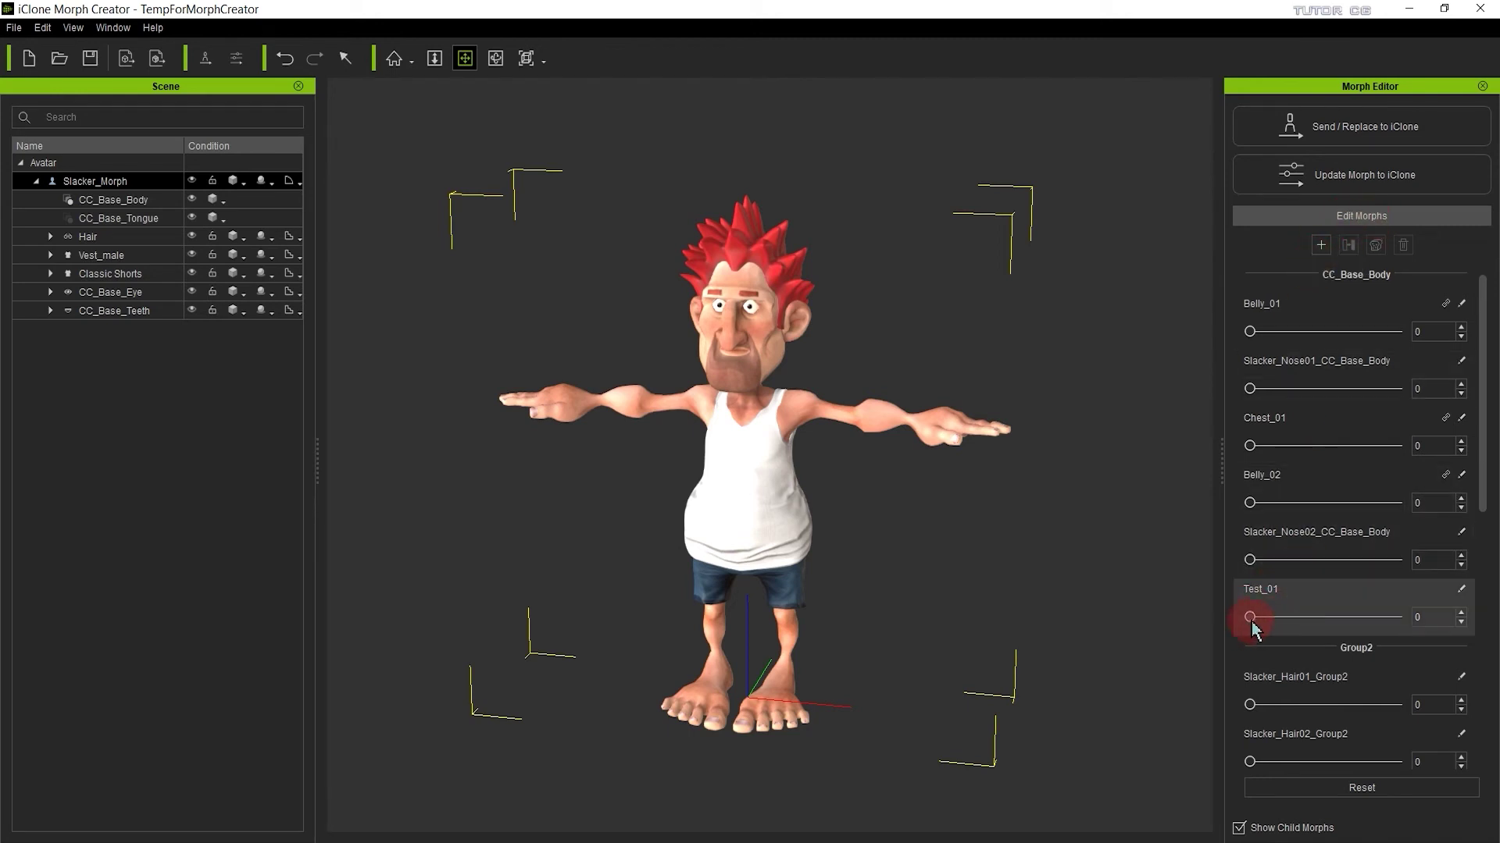
drag(1254, 621, 1339, 616)
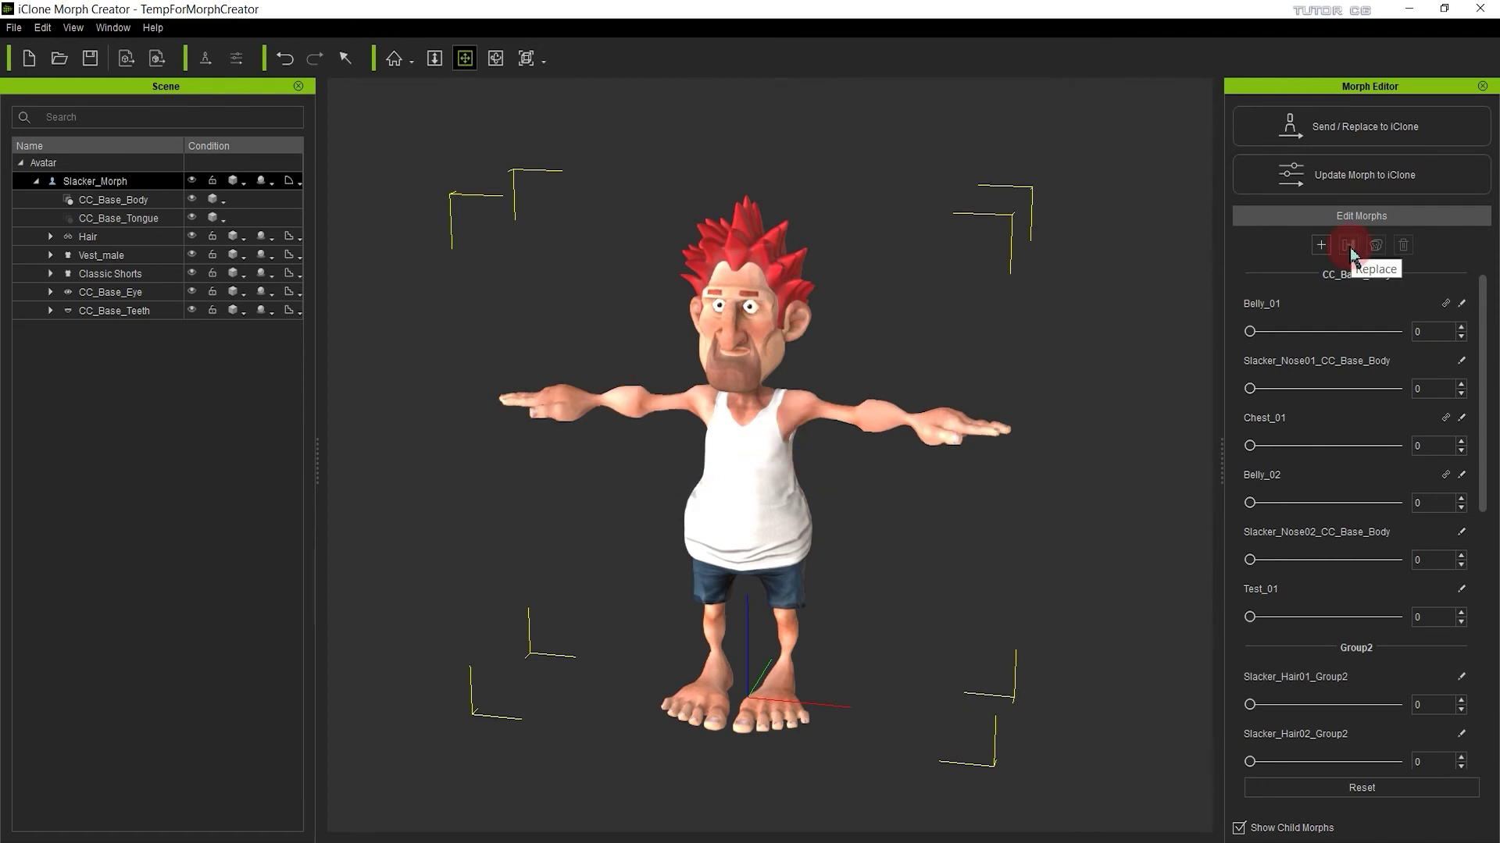
click(1332, 319)
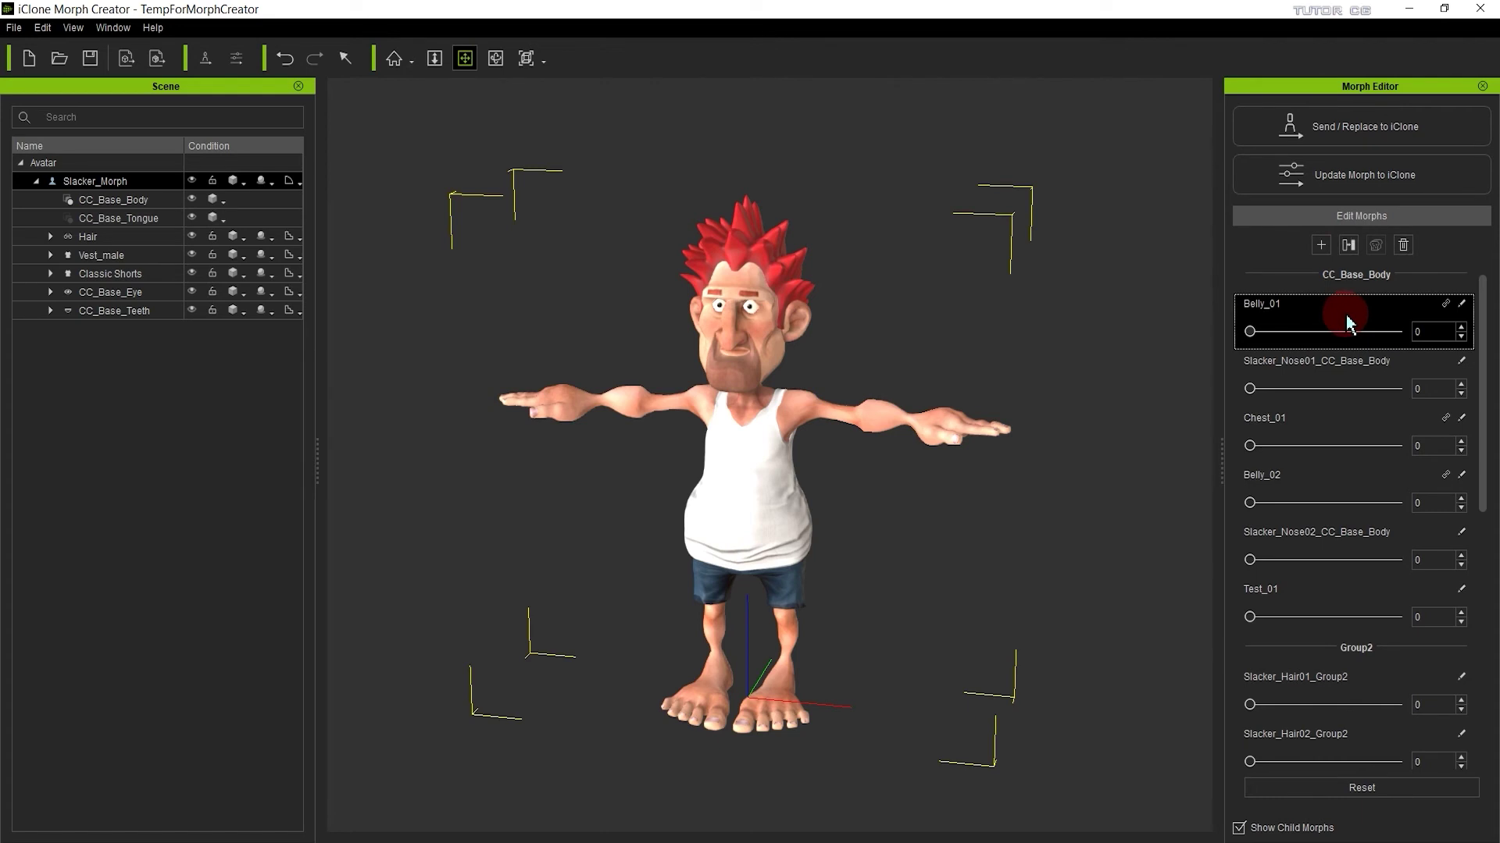
drag(1250, 331, 1189, 338)
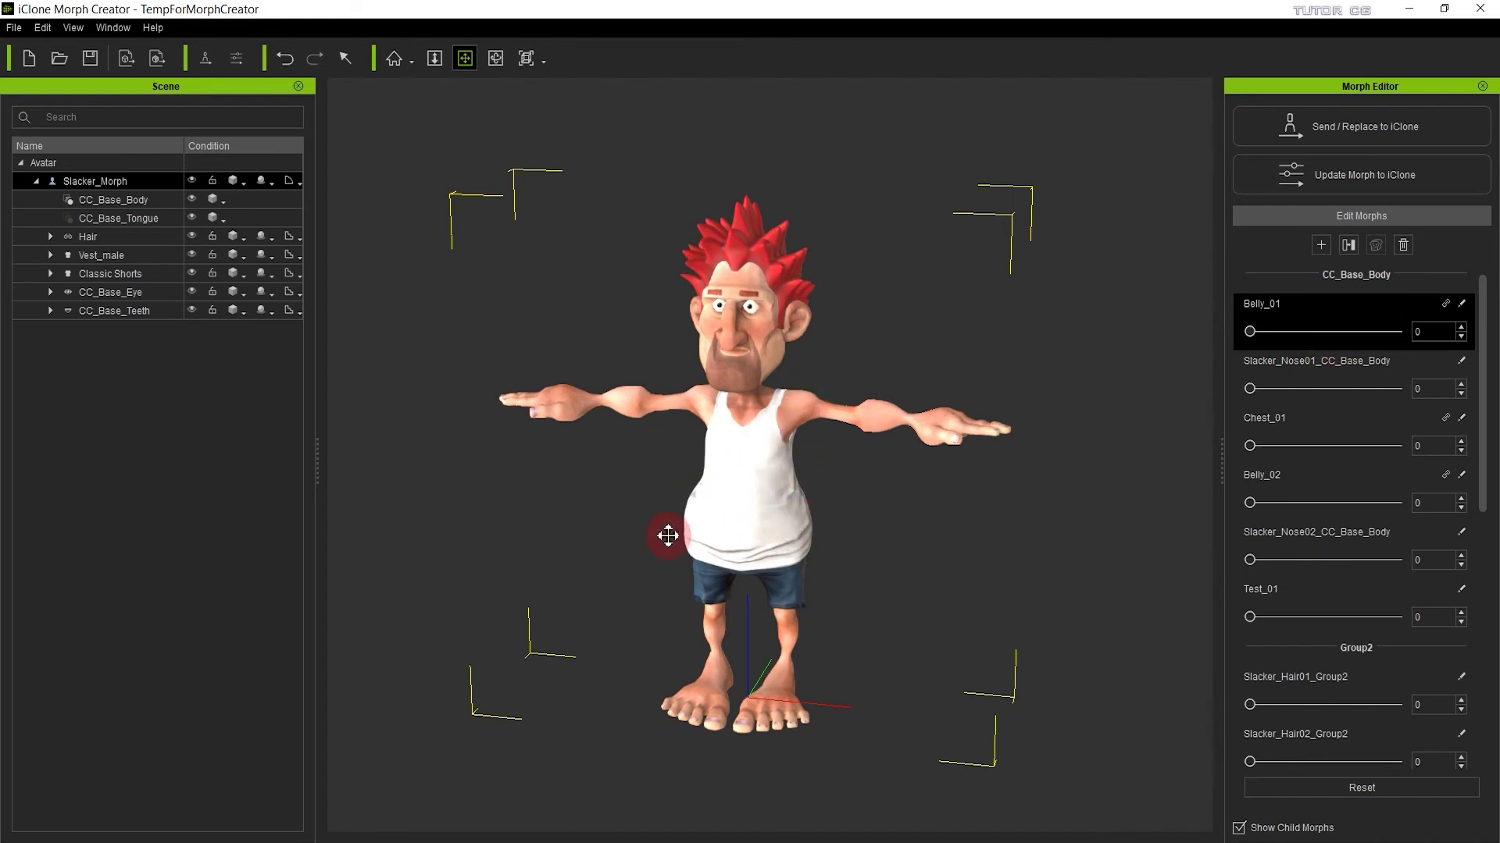
- Replace the Belly_01 morph of CC_Base_Body with the Test_01.obj file
click(1348, 244)
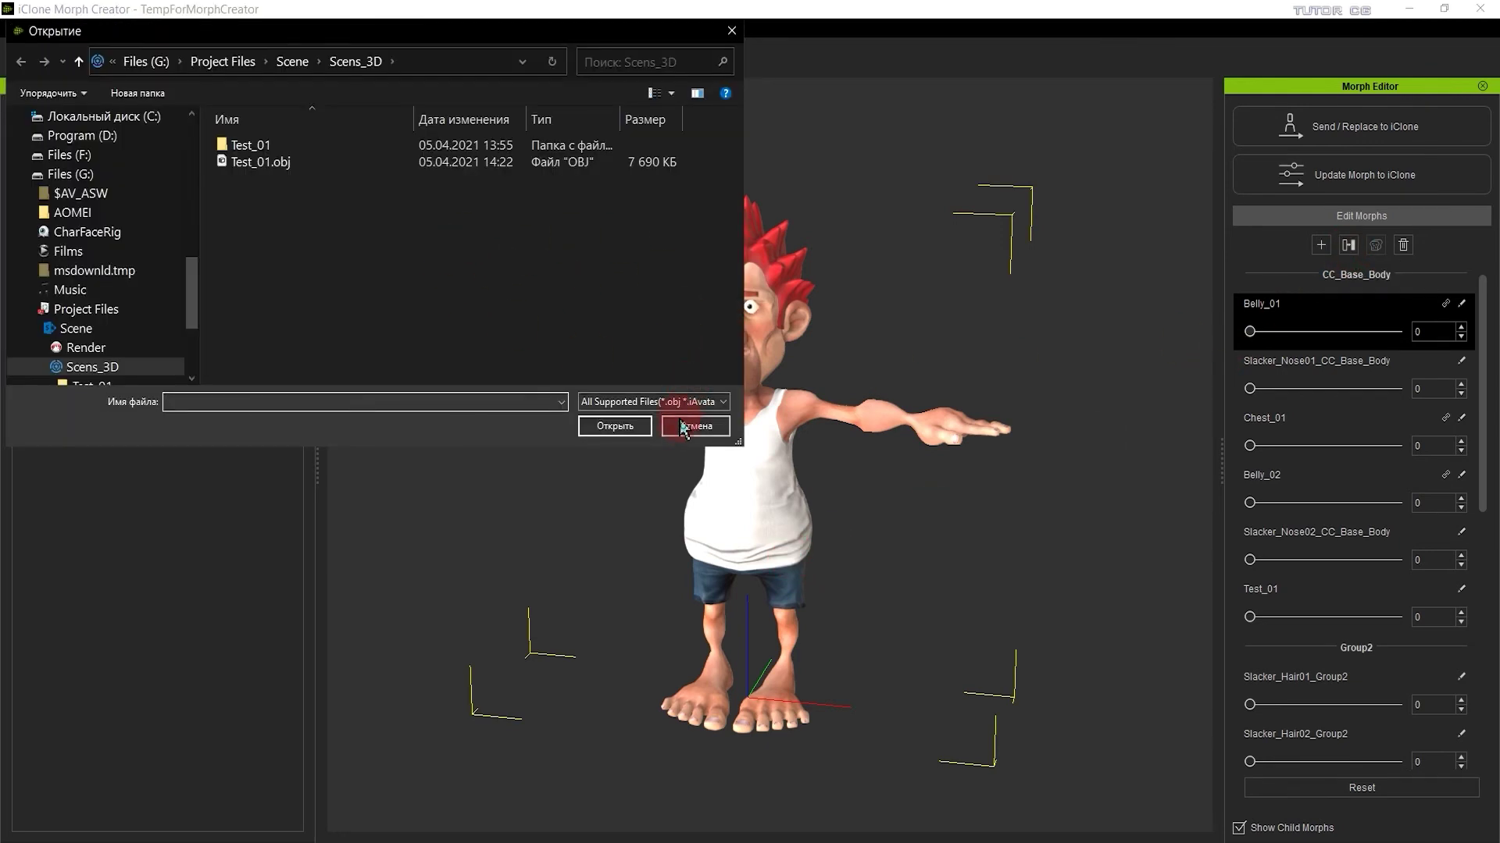
click(683, 426)
click(1320, 312)
click(1349, 247)
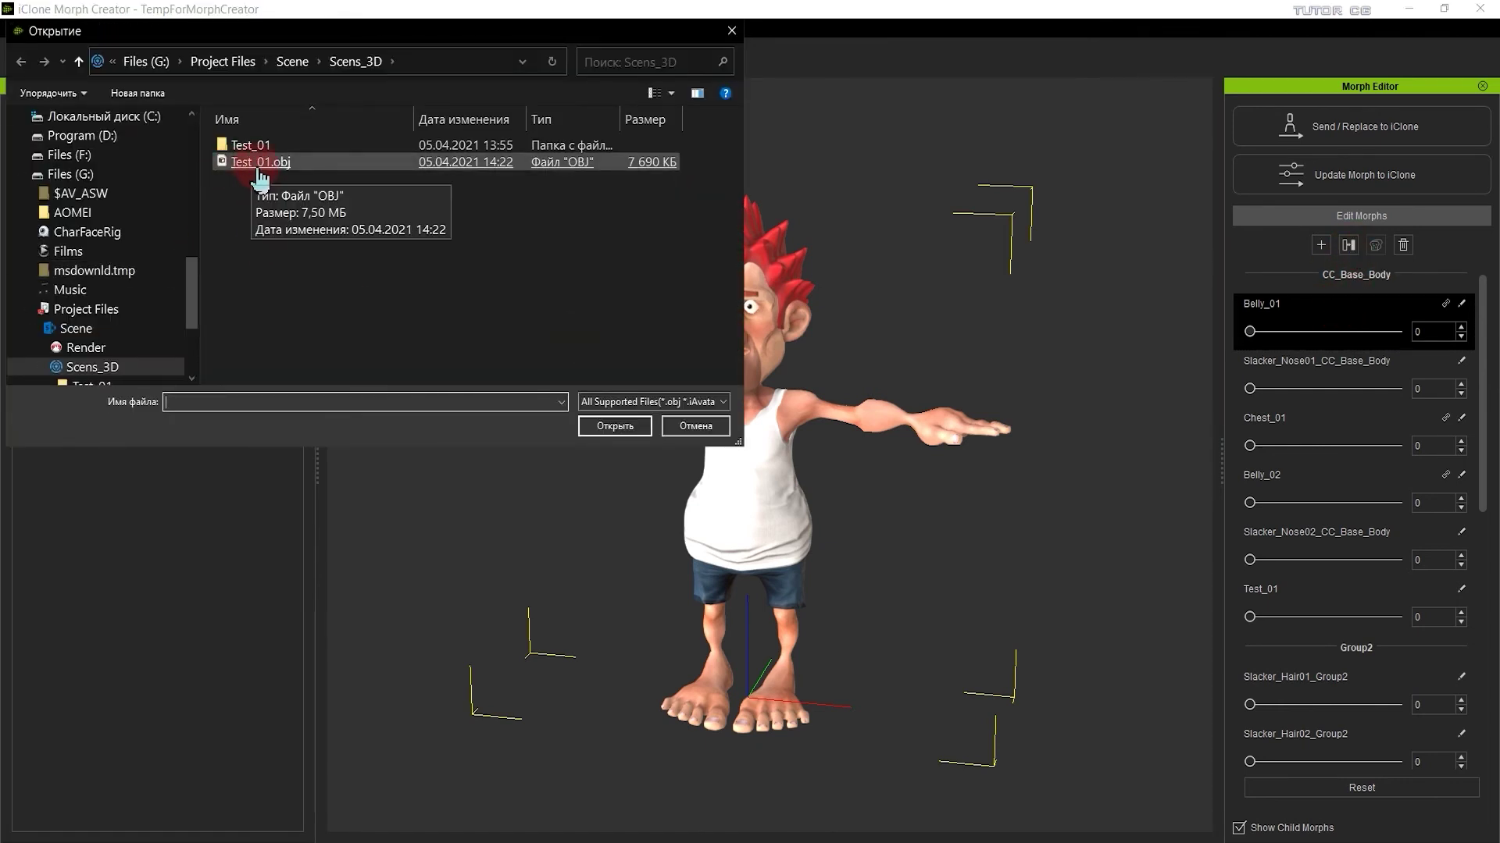
double_click(259, 163)
click(1349, 247)
- Test the replaced Belly_01 morph with its slider, return it to 0 and view the avatar from several angles
click(1250, 332)
mouse_move(1249, 332)
mouse_down()
mouse_move(1359, 331)
mouse_move(1248, 331)
mouse_move(1332, 336)
mouse_move(1205, 352)
mouse_move(1329, 335)
mouse_move(1460, 361)
mouse_move(1179, 368)
mouse_move(1429, 341)
mouse_move(1136, 359)
mouse_move(1419, 335)
mouse_move(1239, 339)
mouse_move(1423, 357)
mouse_move(1216, 338)
mouse_move(1253, 341)
mouse_up()
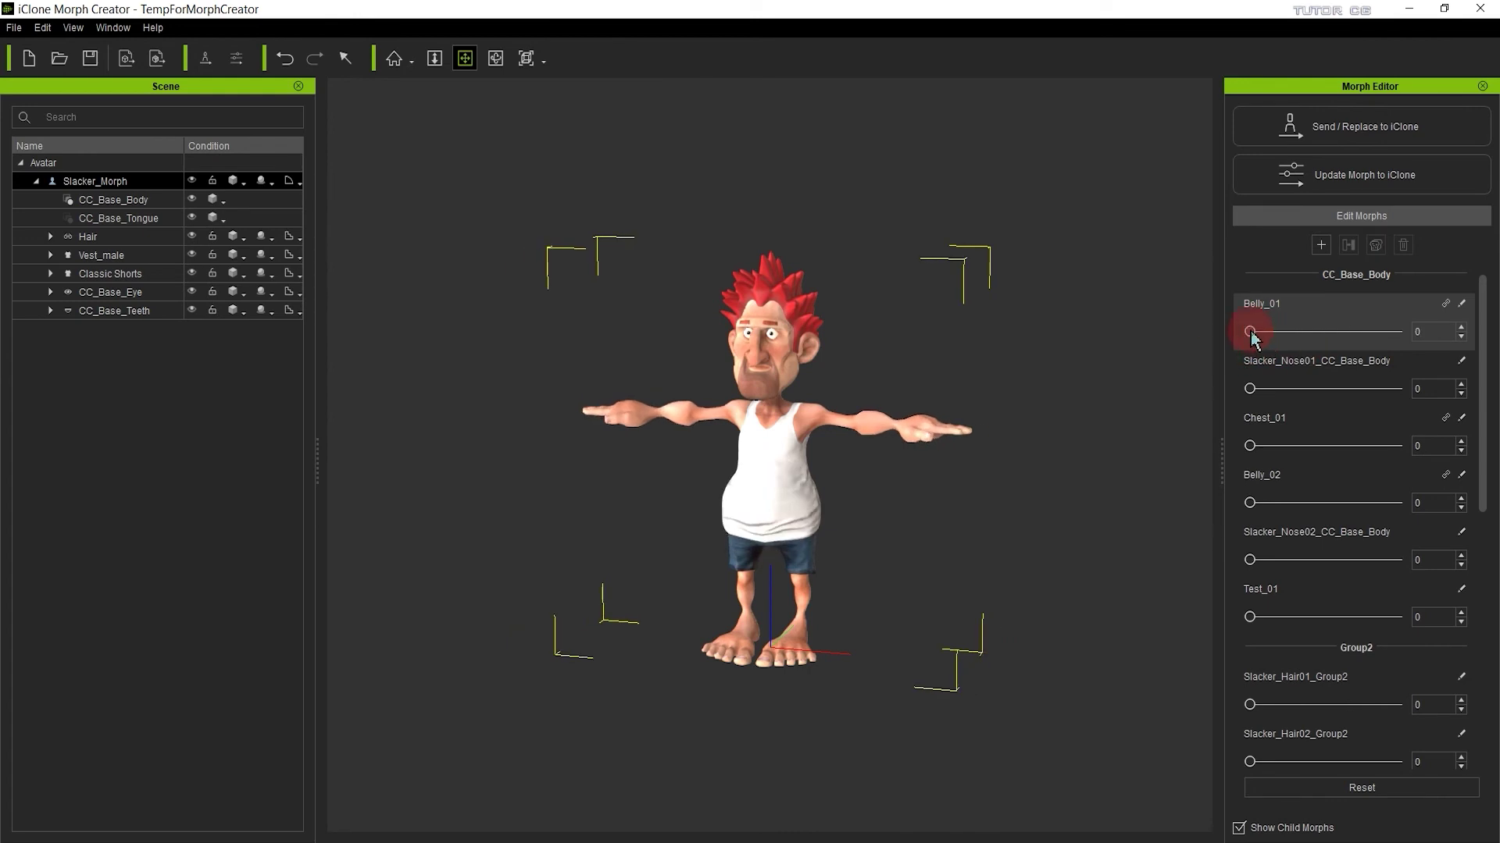
mouse_move(1251, 331)
mouse_down()
mouse_move(1432, 332)
mouse_move(1249, 332)
mouse_up()
click(1376, 247)
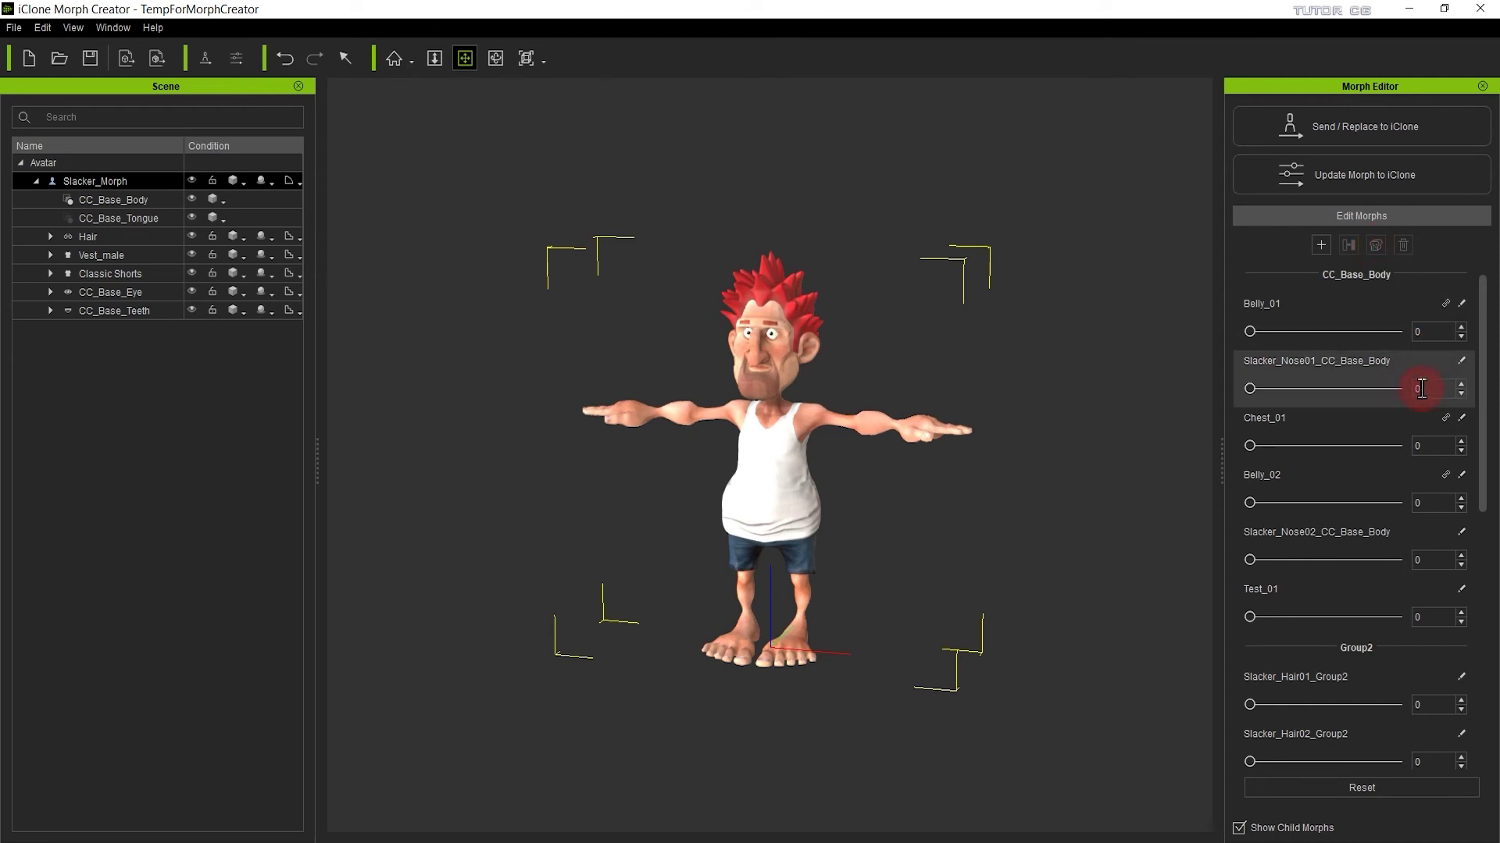
scroll(880, 499, up, 3)
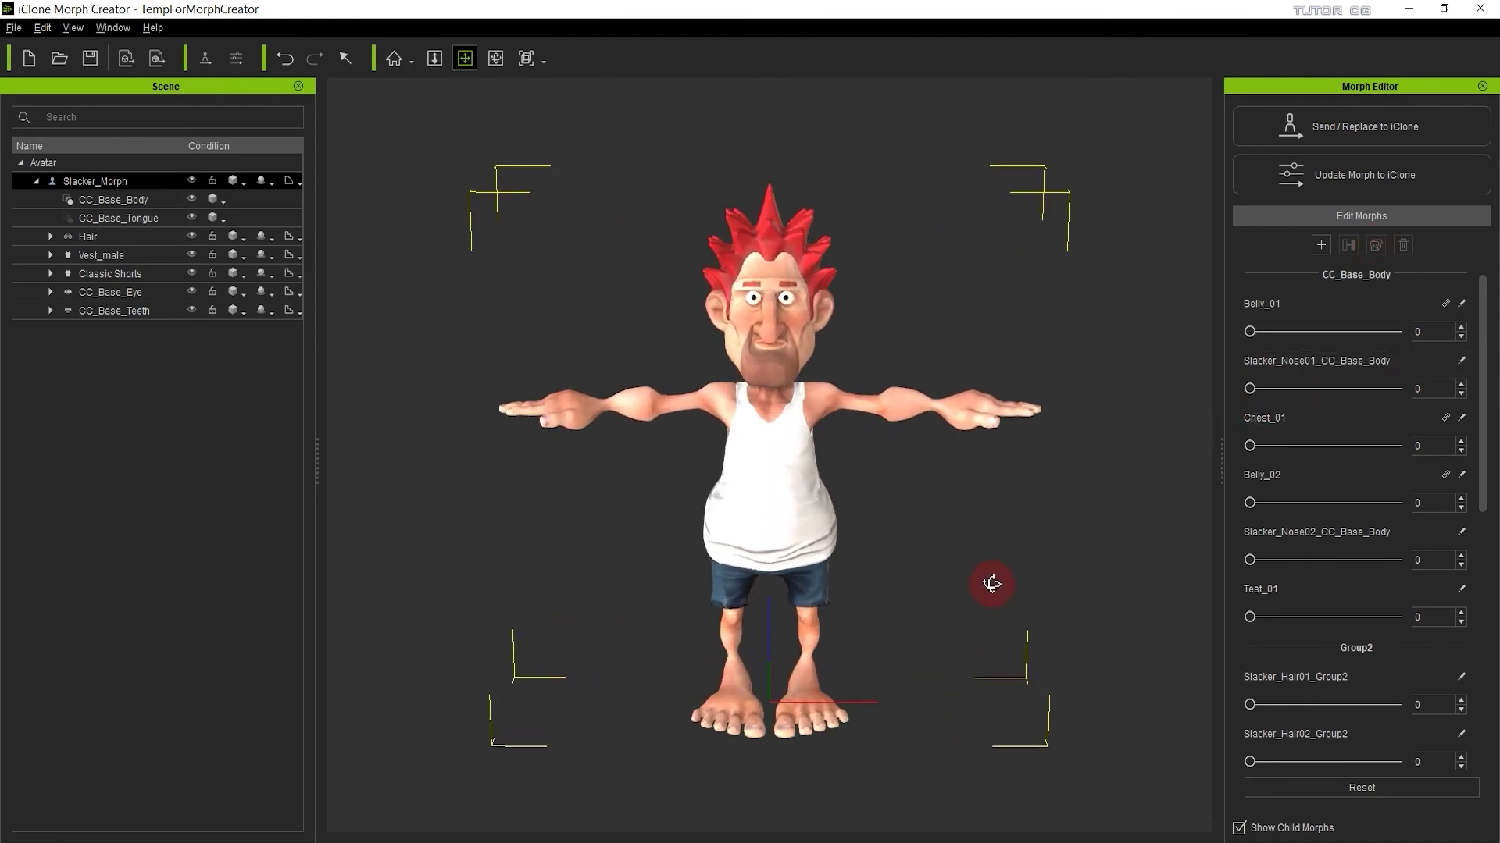
right_drag(850, 429, 836, 457)
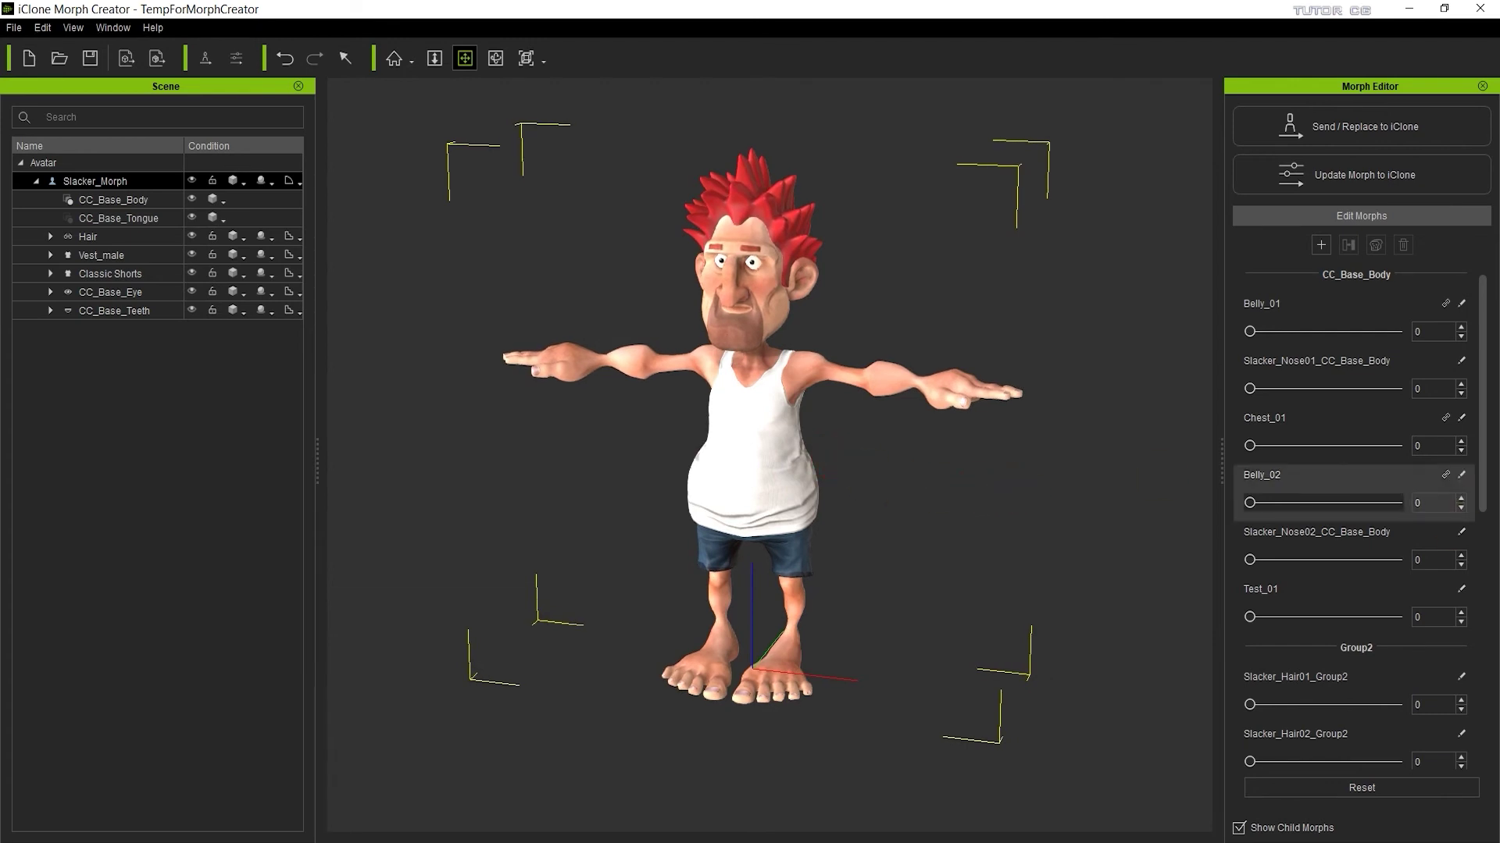
- Set the CC_Base_Body morphs Belly_01 to 62, Slacker_Nose01_CC_Base_Body to 45, Chest_01 to 82 and Belly_02 to 54
click(1378, 794)
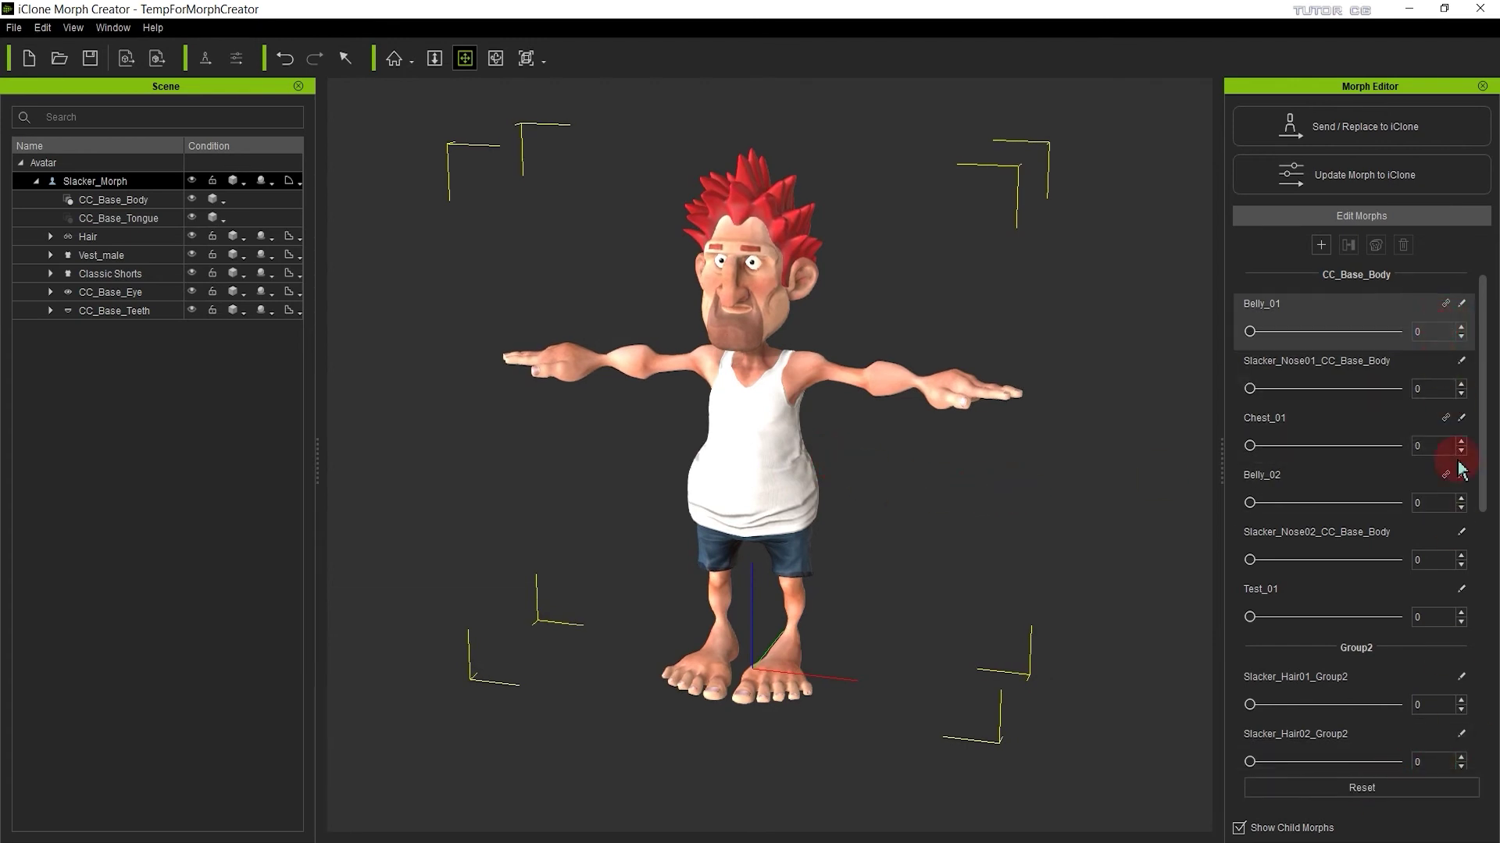
scroll(1487, 391, down, 10)
scroll(1486, 391, up, 10)
drag(1250, 332, 1341, 331)
drag(1303, 389, 1317, 388)
drag(1250, 445, 1371, 445)
drag(1250, 502, 1329, 502)
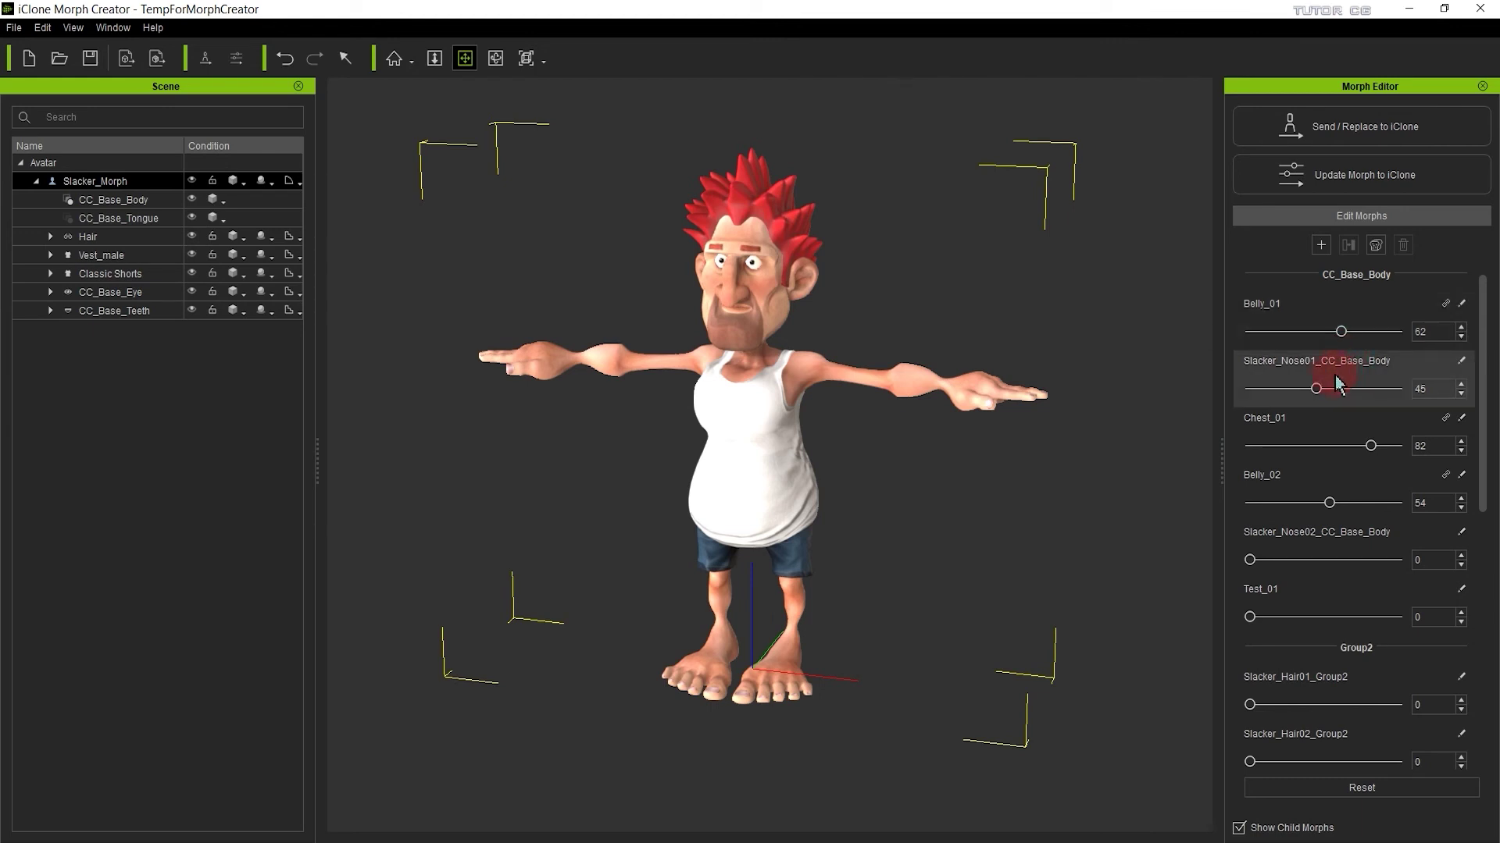
- Set up a Bake Slider operation named Test_02 with Remove Source Sliders Upon Creation enabled
click(1376, 245)
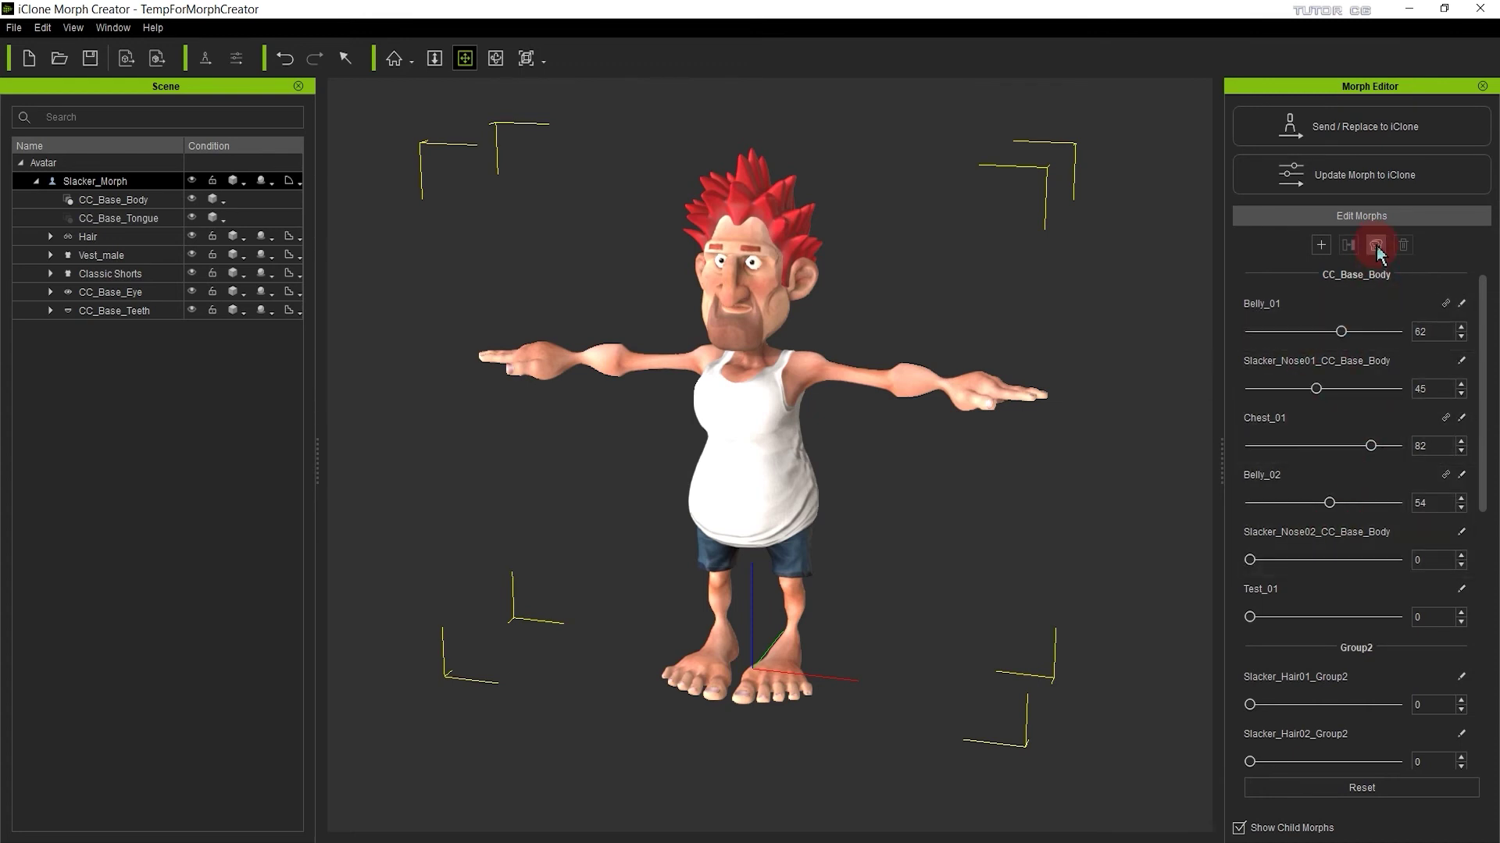
click(1375, 246)
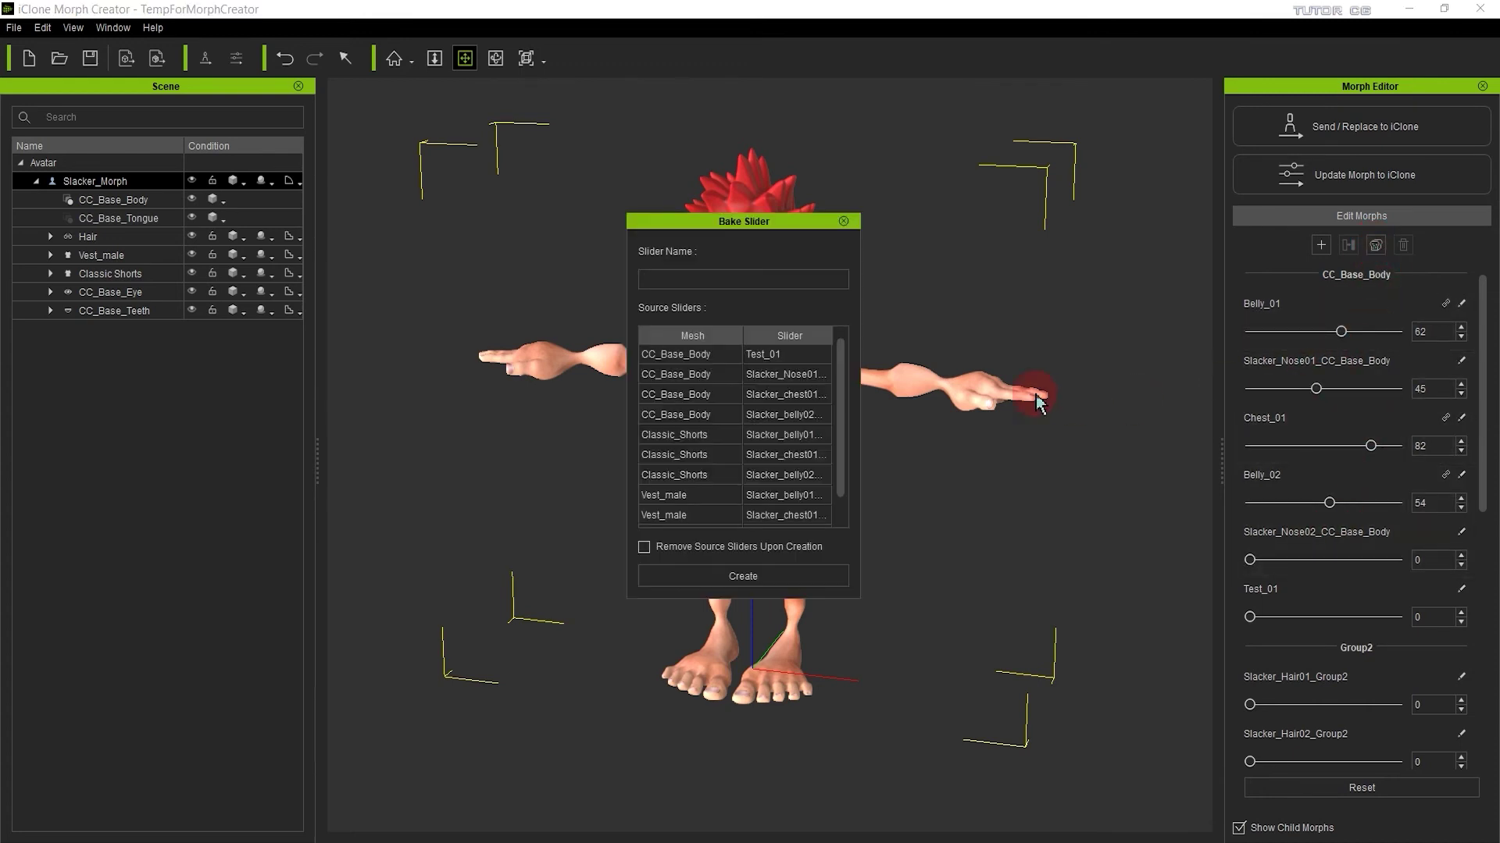
drag(718, 221, 897, 207)
click(874, 264)
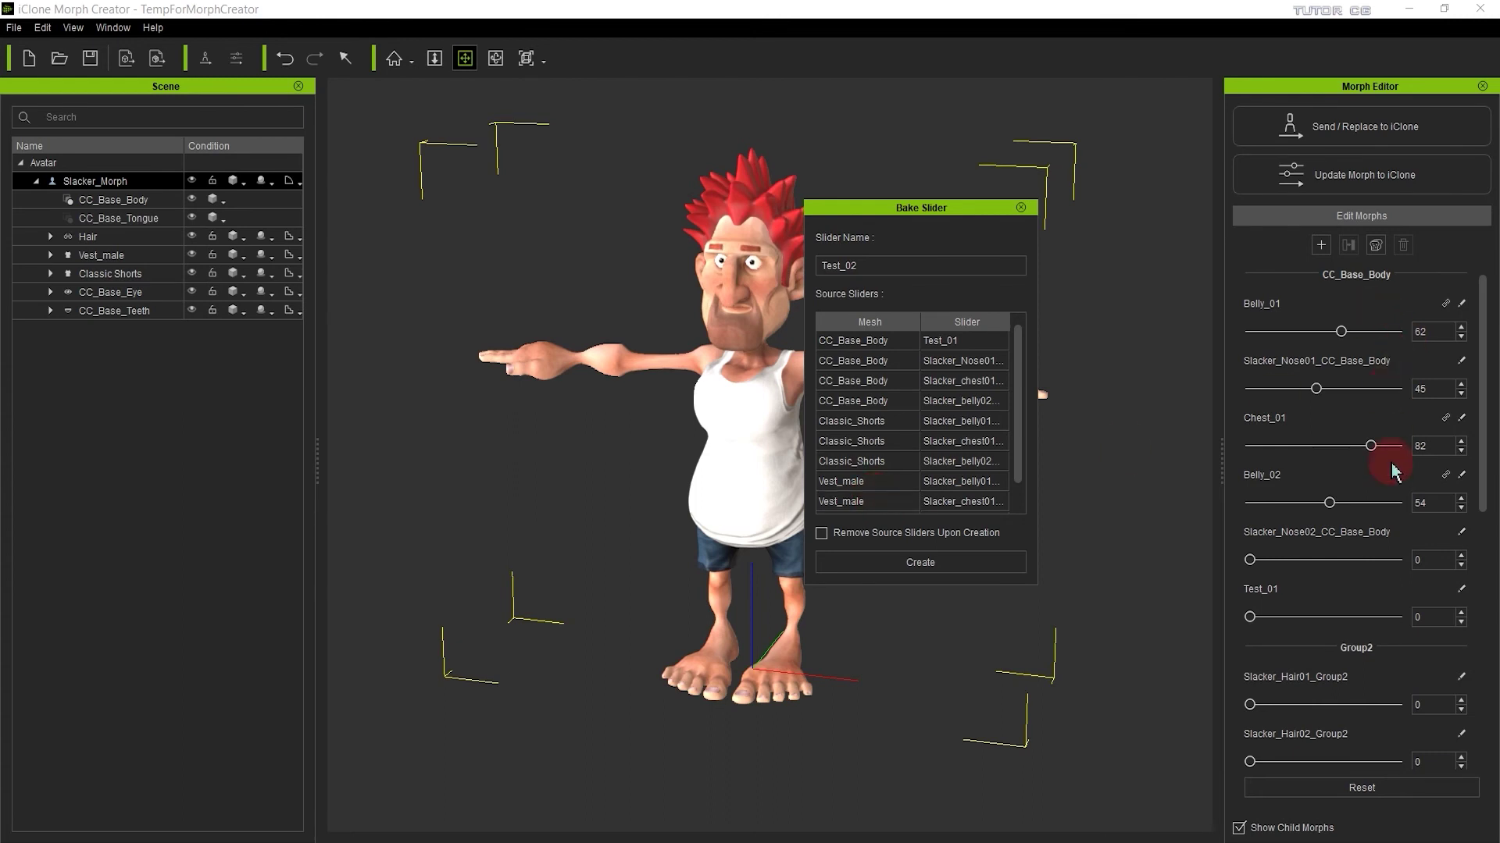
click(821, 534)
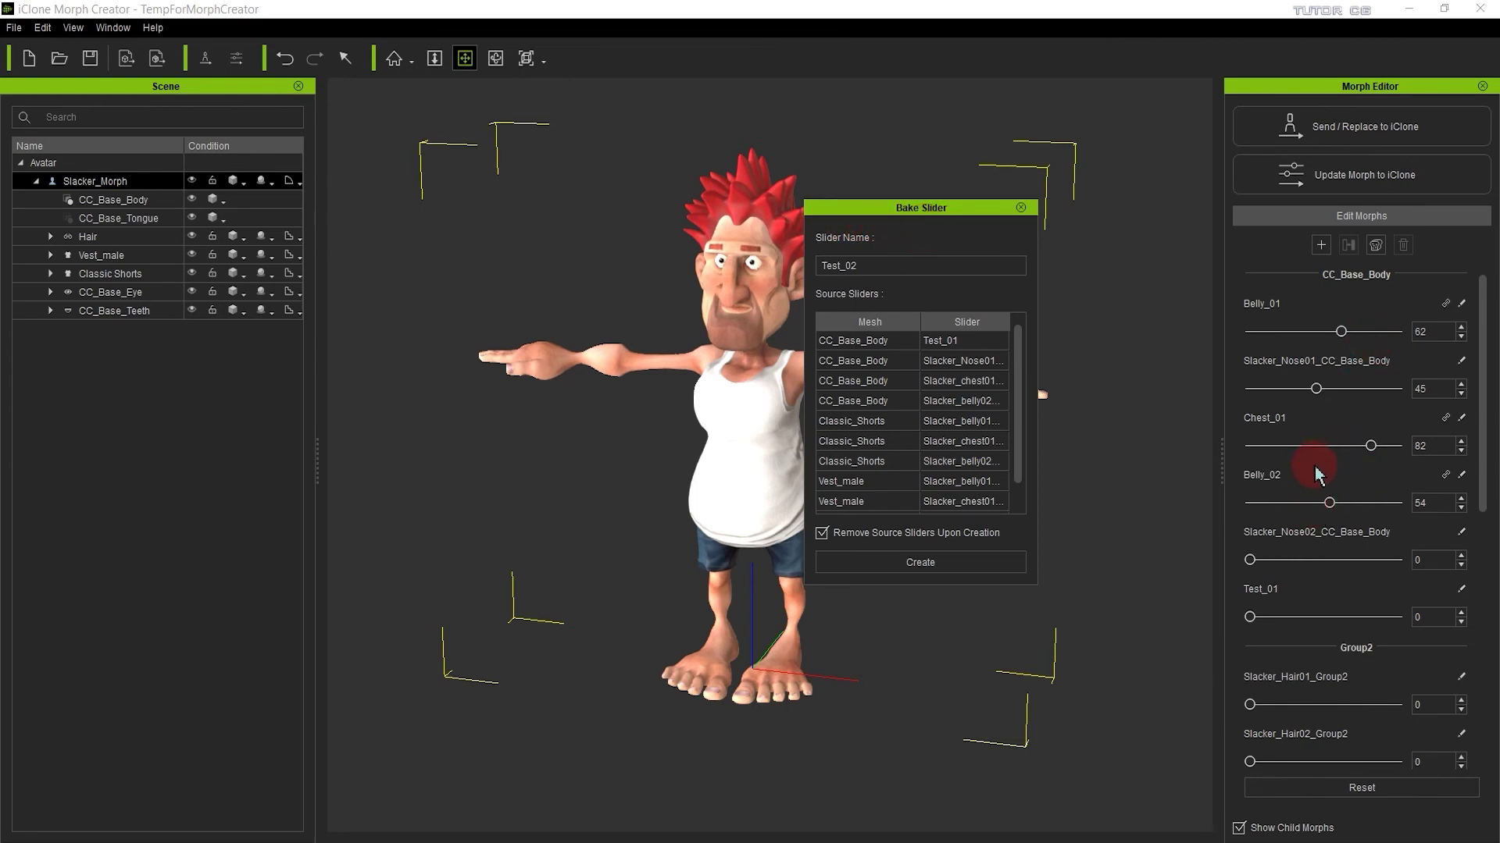
- Review the source sliders listed for each mesh in the bake settings and highlight the slider name
click(958, 344)
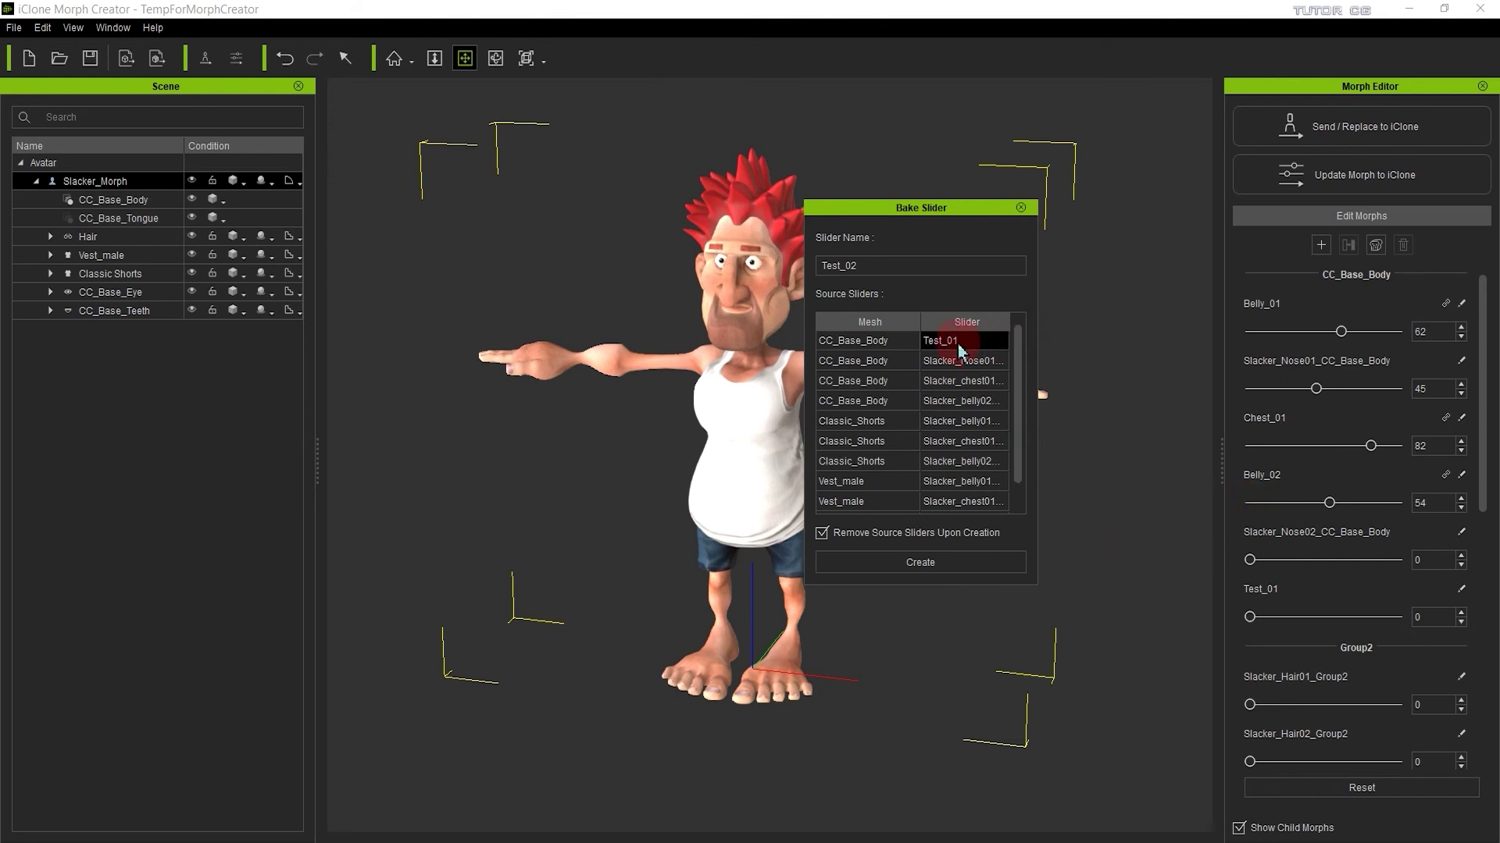
click(898, 351)
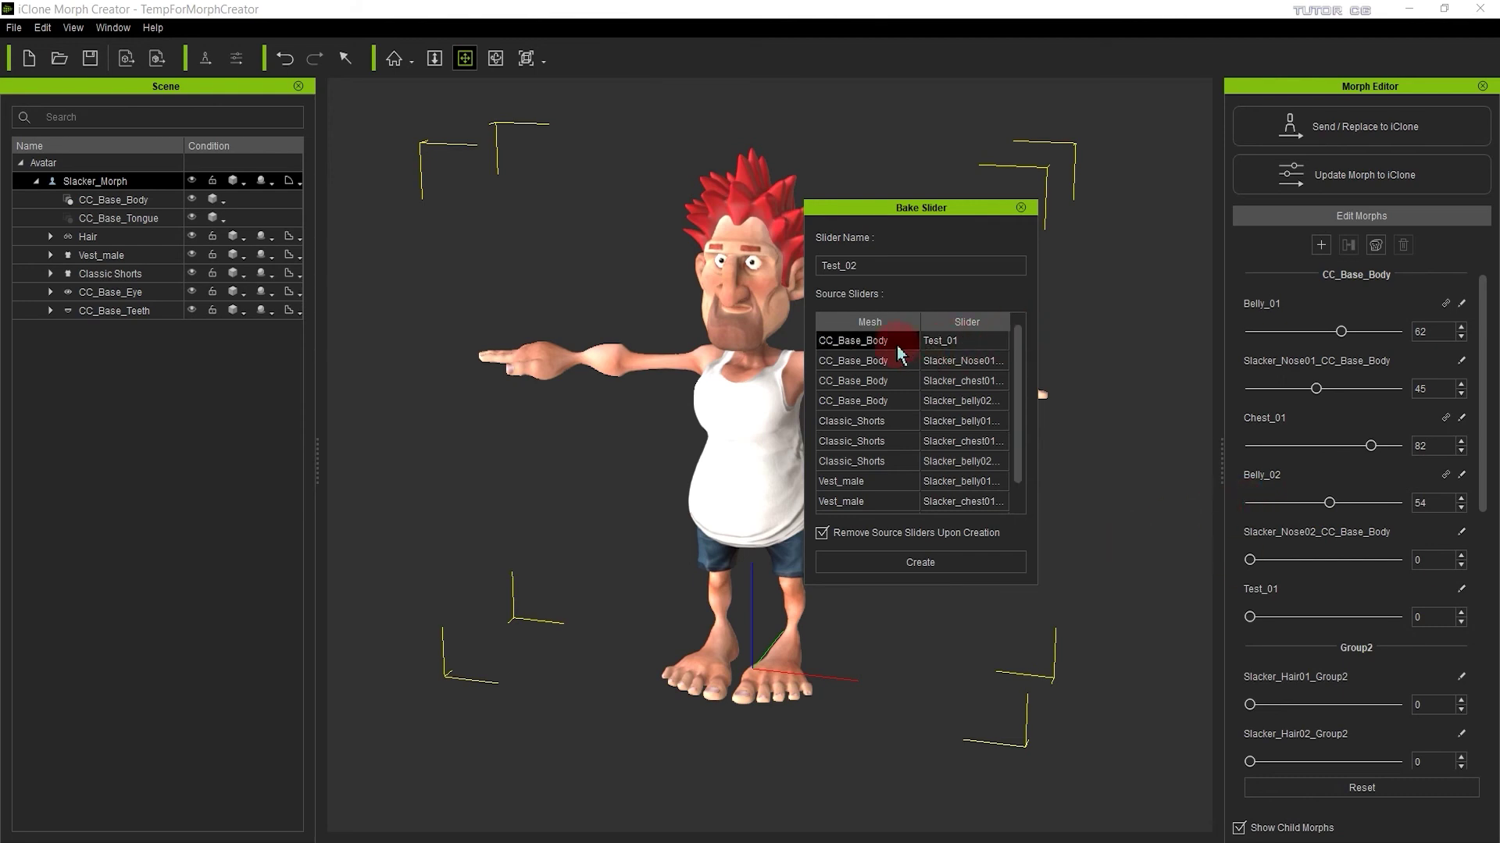
click(898, 353)
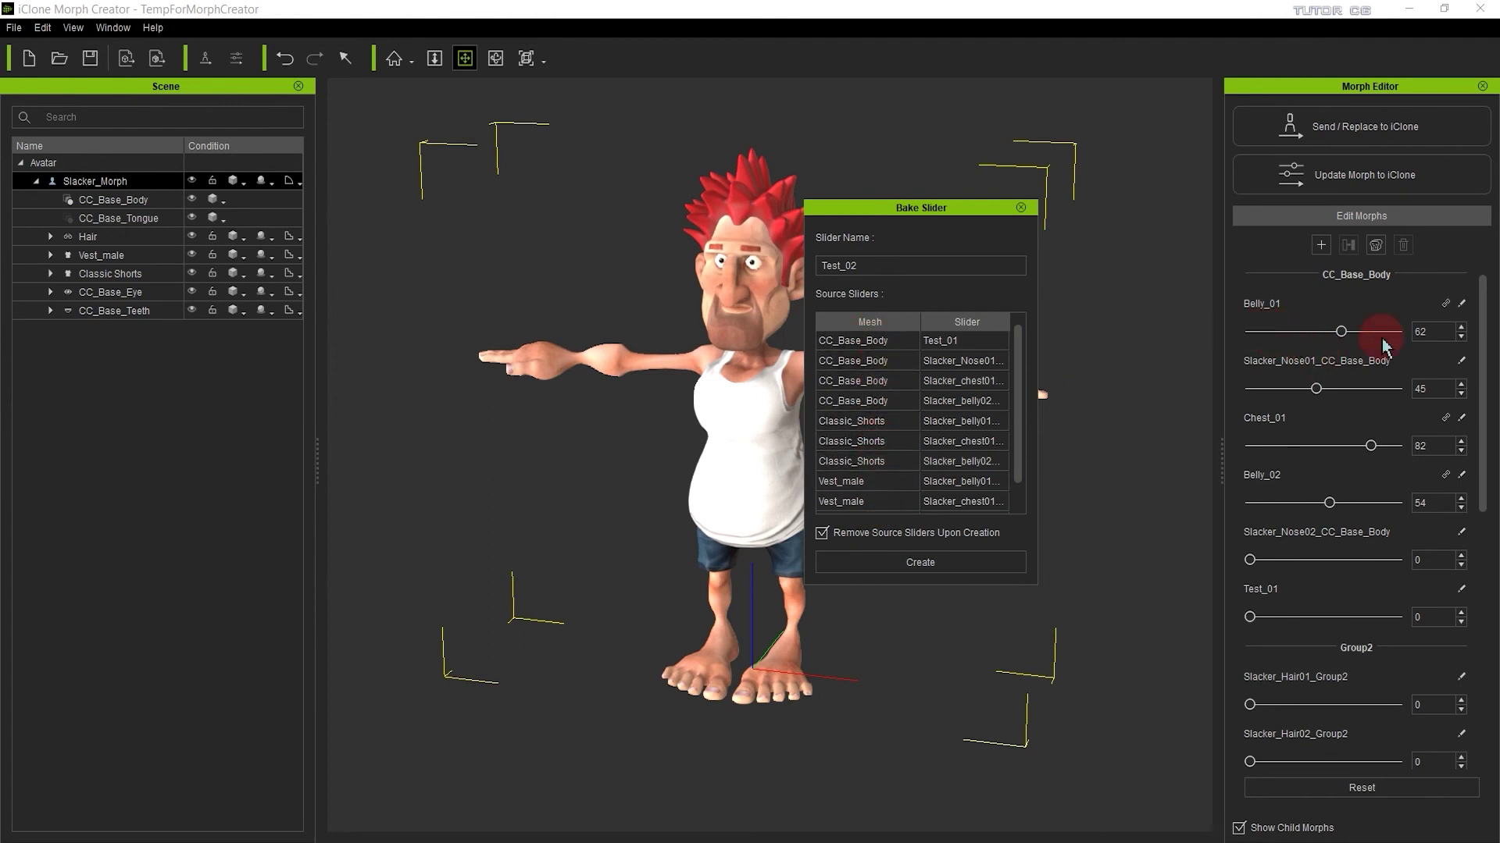
drag(859, 265, 817, 267)
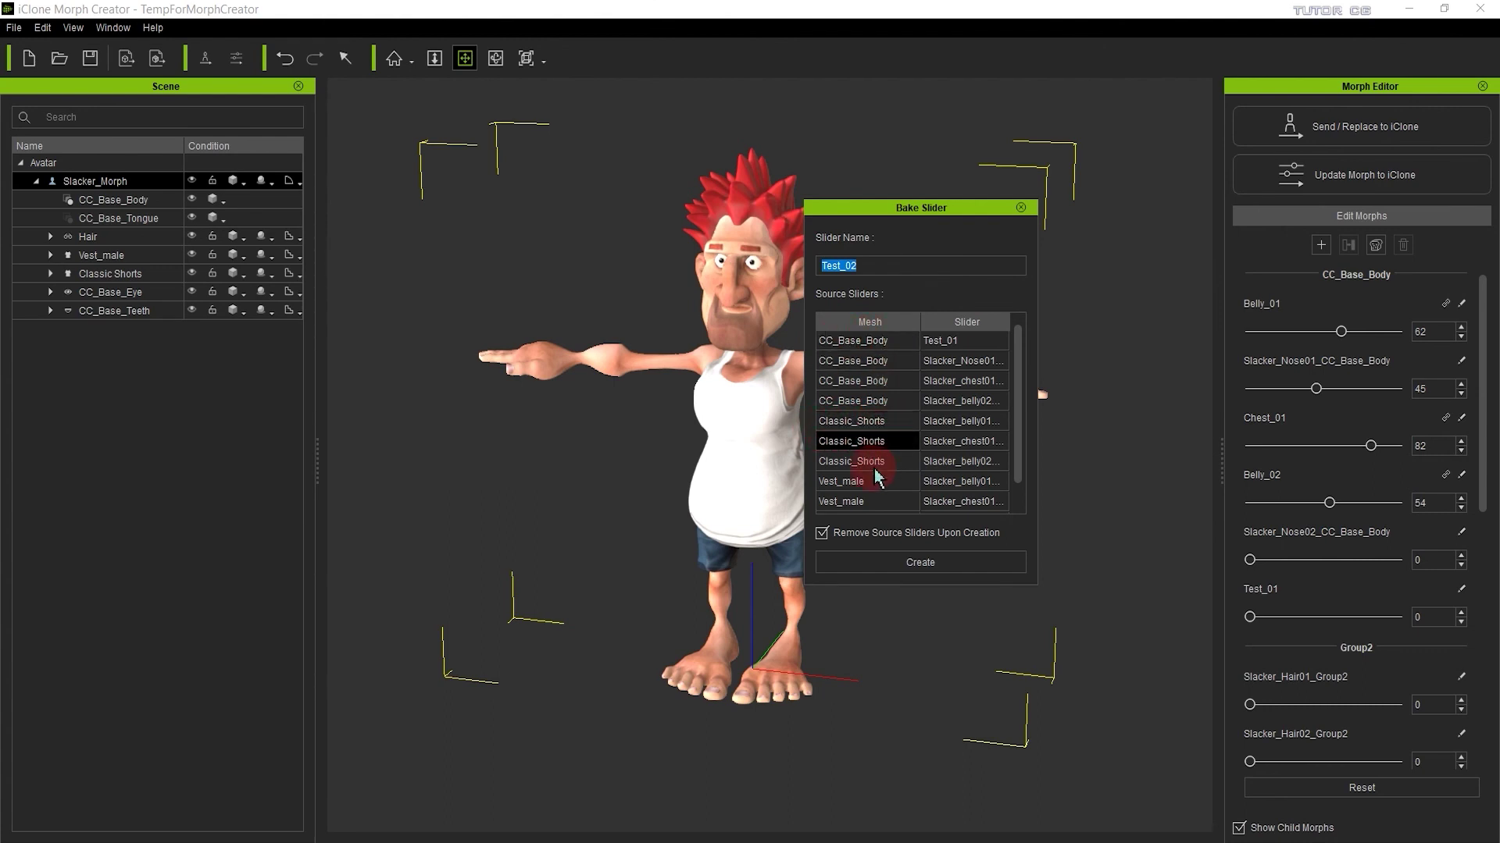
- Check the remaining source sliders and create the baked Test_02 slider with the source sliders removed upon creation
scroll(835, 473, down, 1)
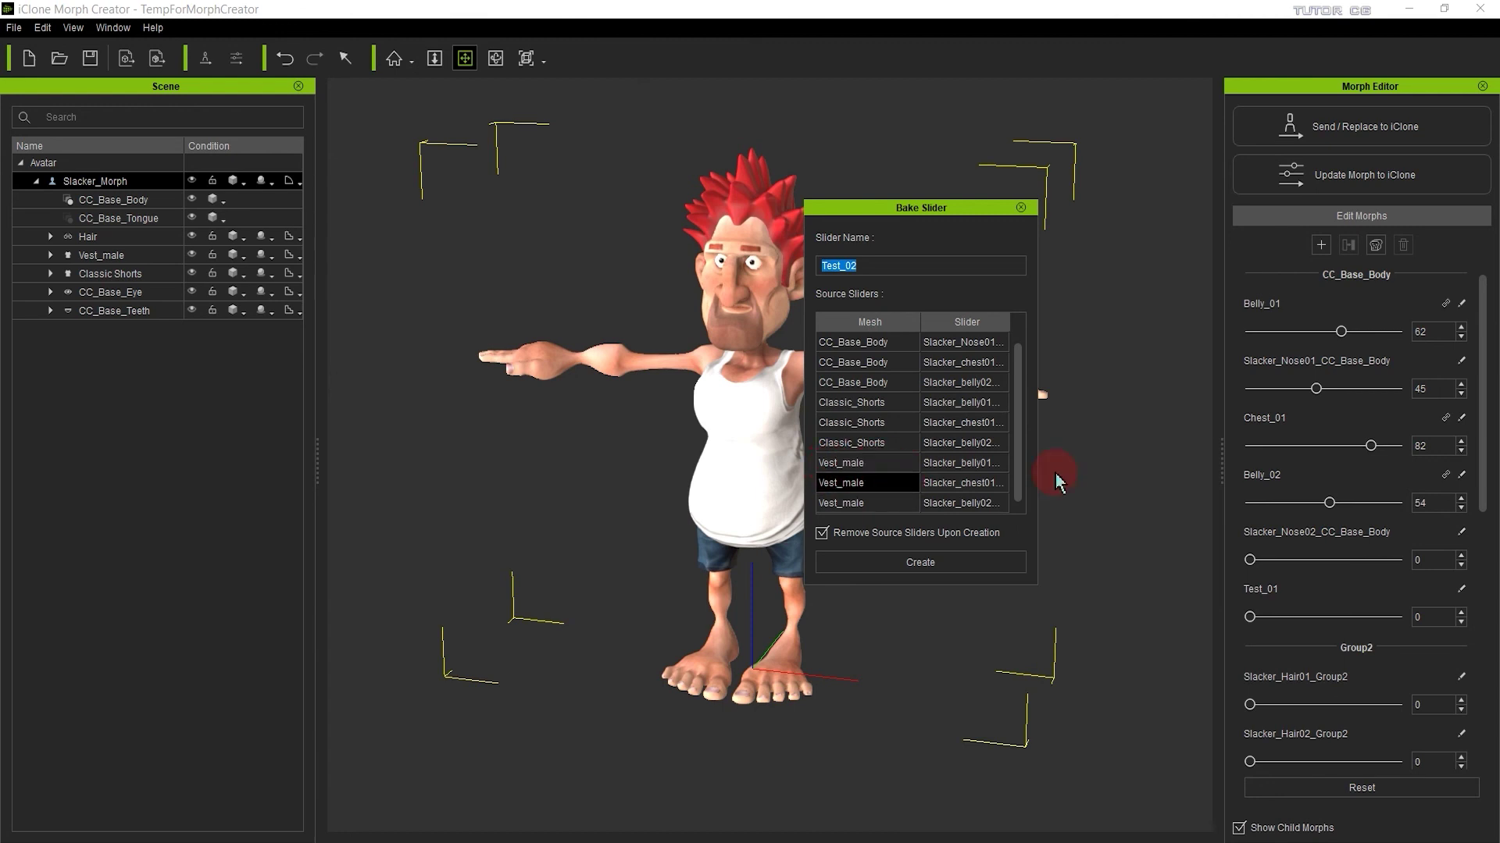
scroll(1017, 402, up, 1)
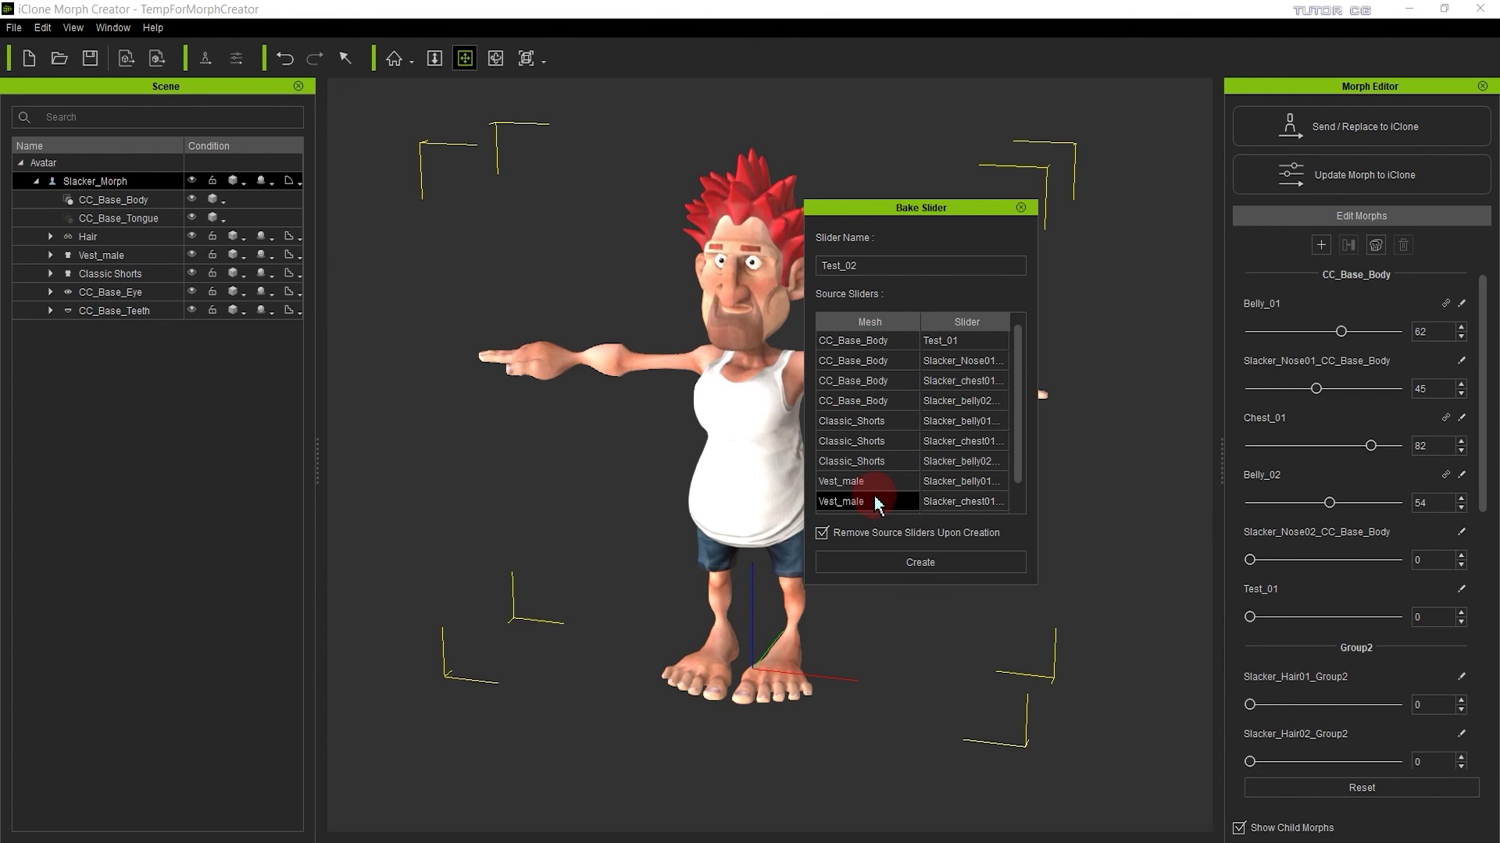
click(809, 536)
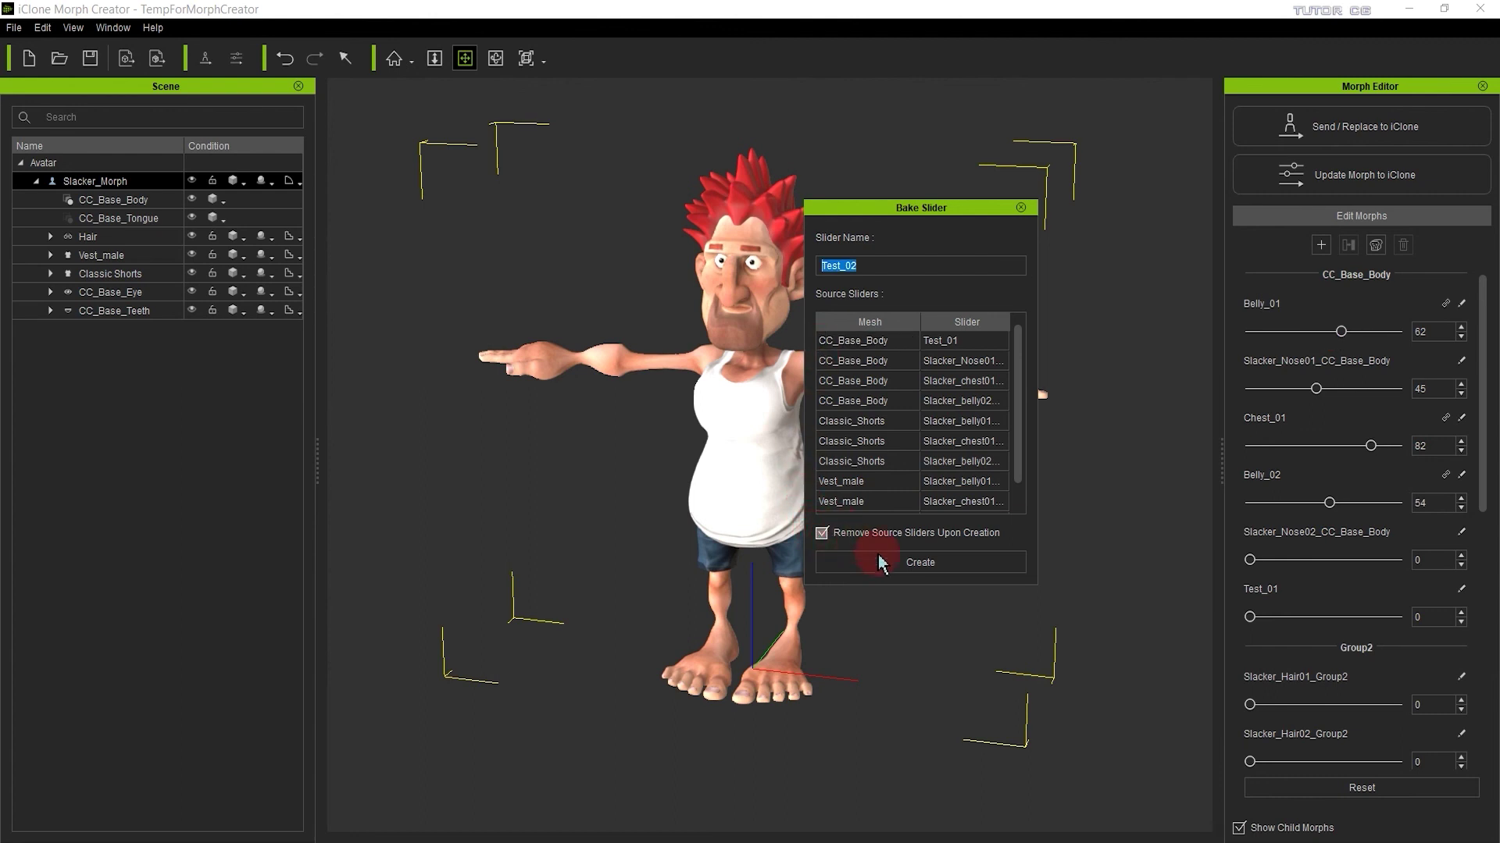
click(911, 568)
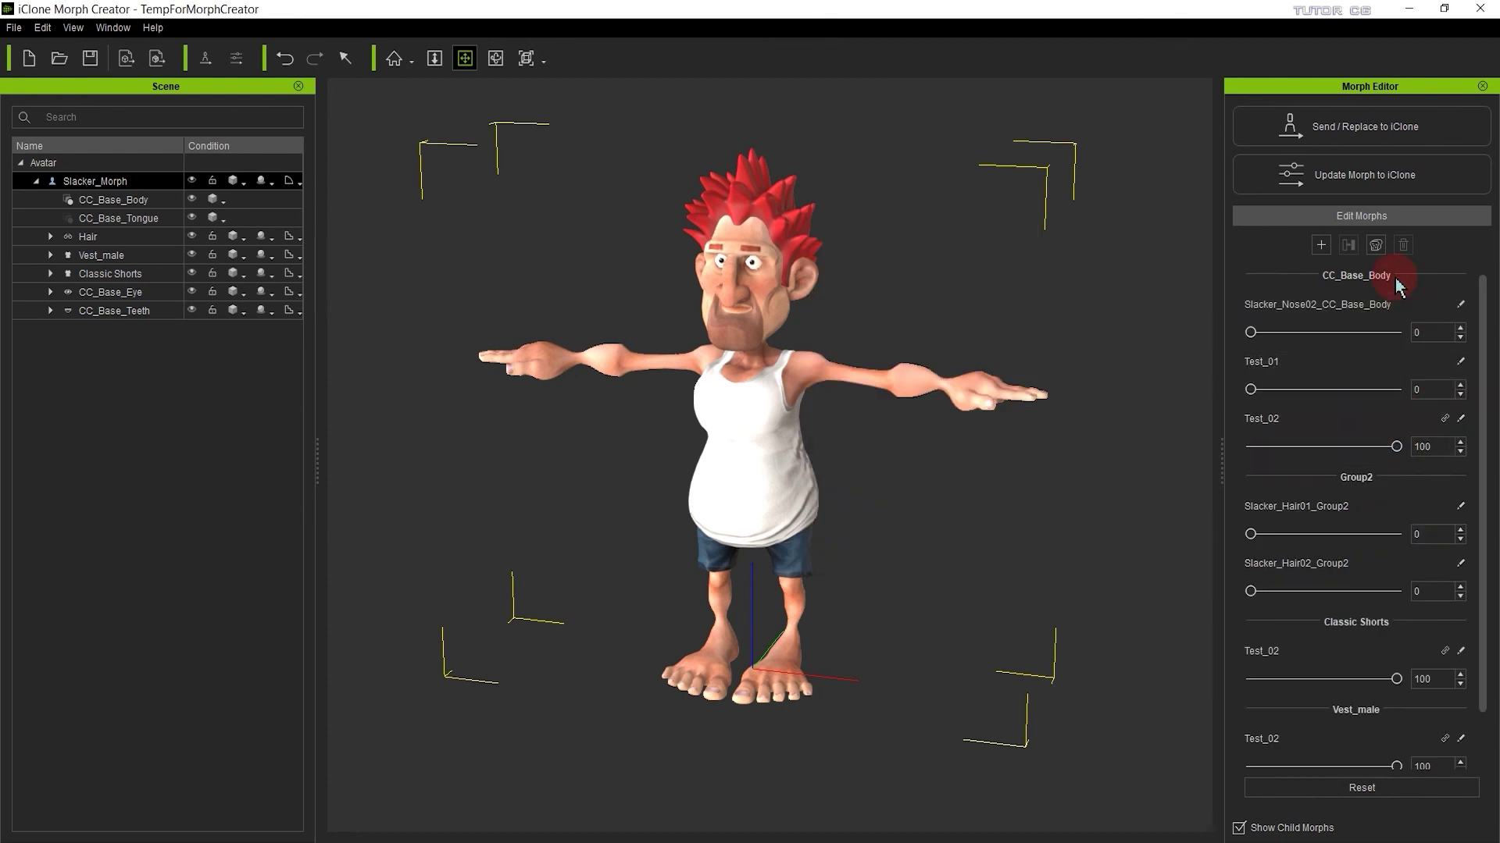
- Test the baked Test_02 morph across its range and return it to 0 on the body, shorts and vest
drag(1395, 446, 1250, 446)
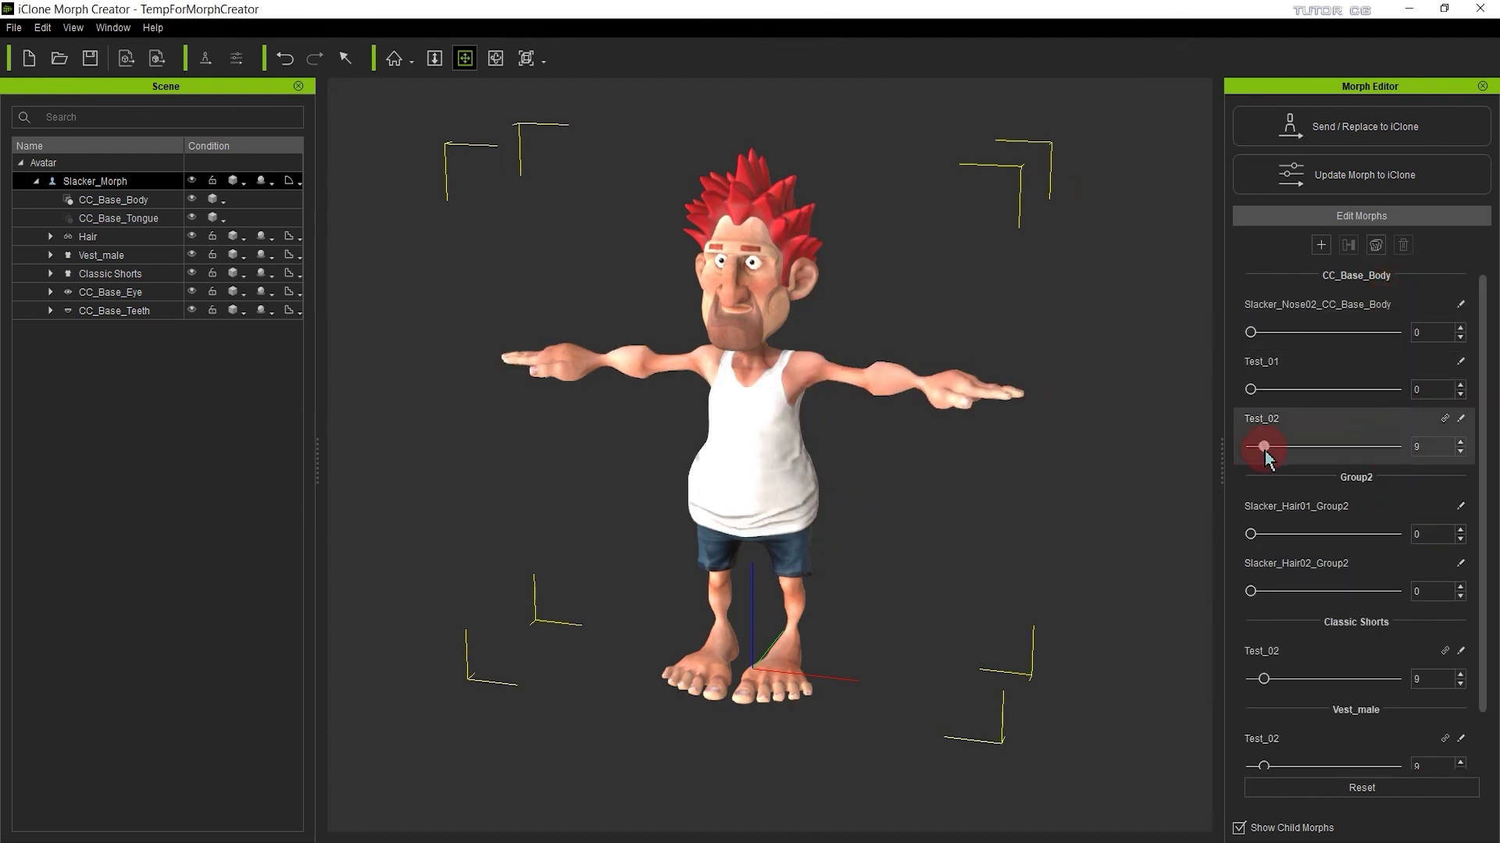
click(1265, 448)
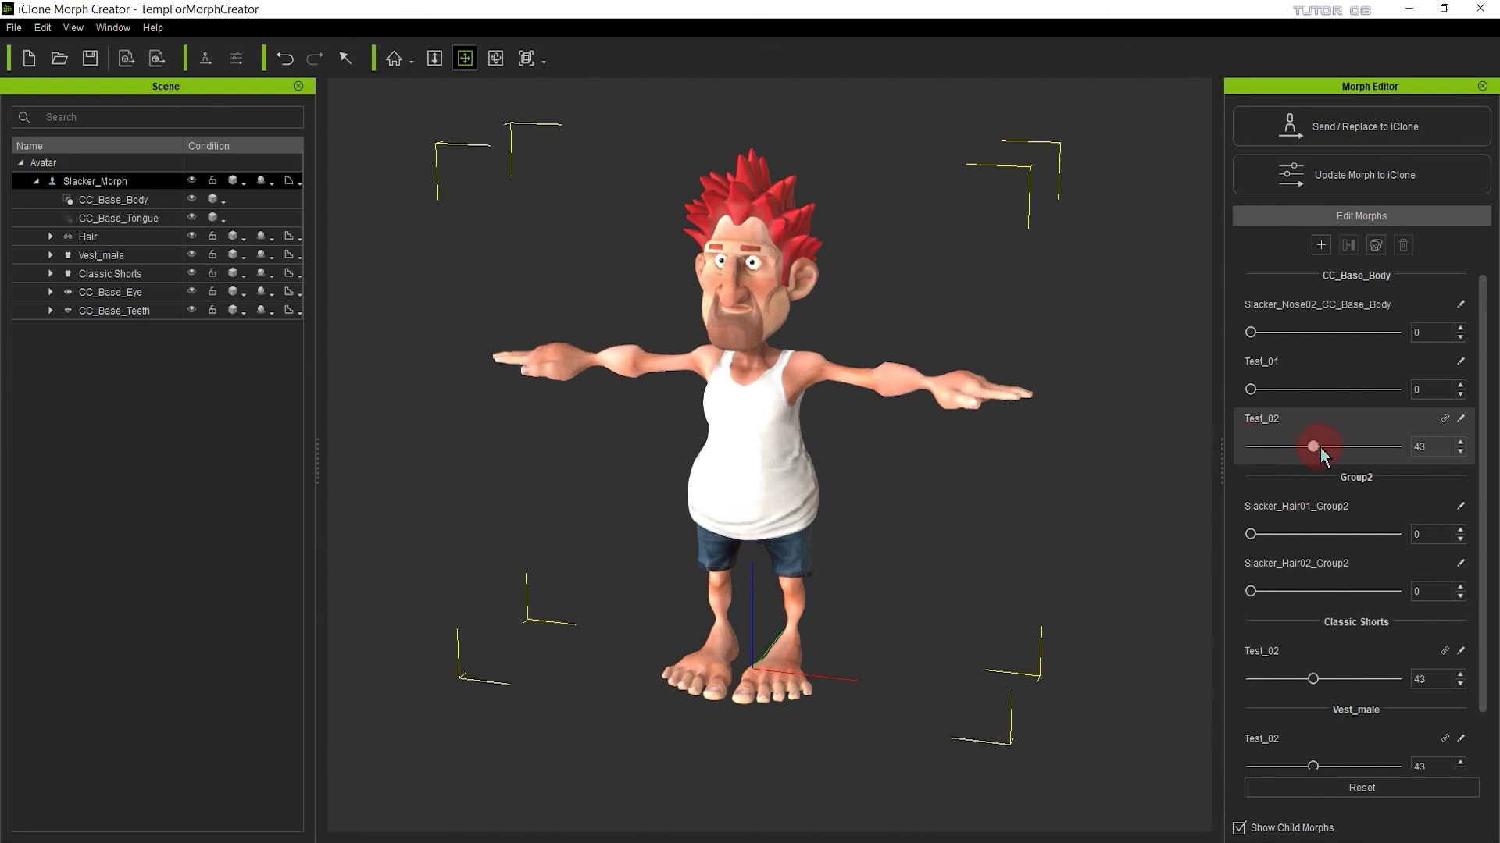
scroll(1419, 479, down, 1)
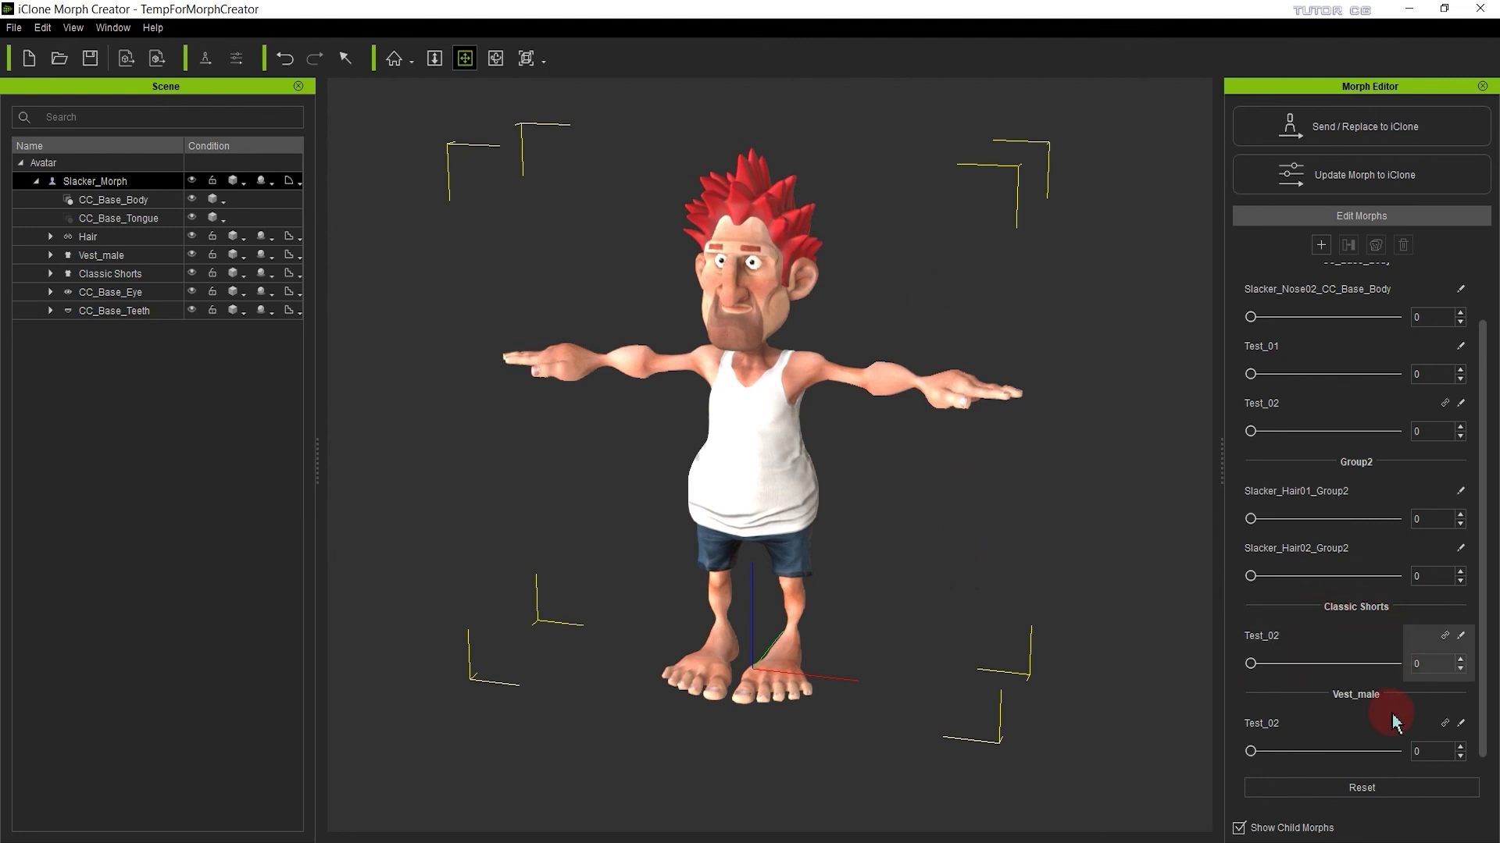
drag(1250, 752, 1193, 764)
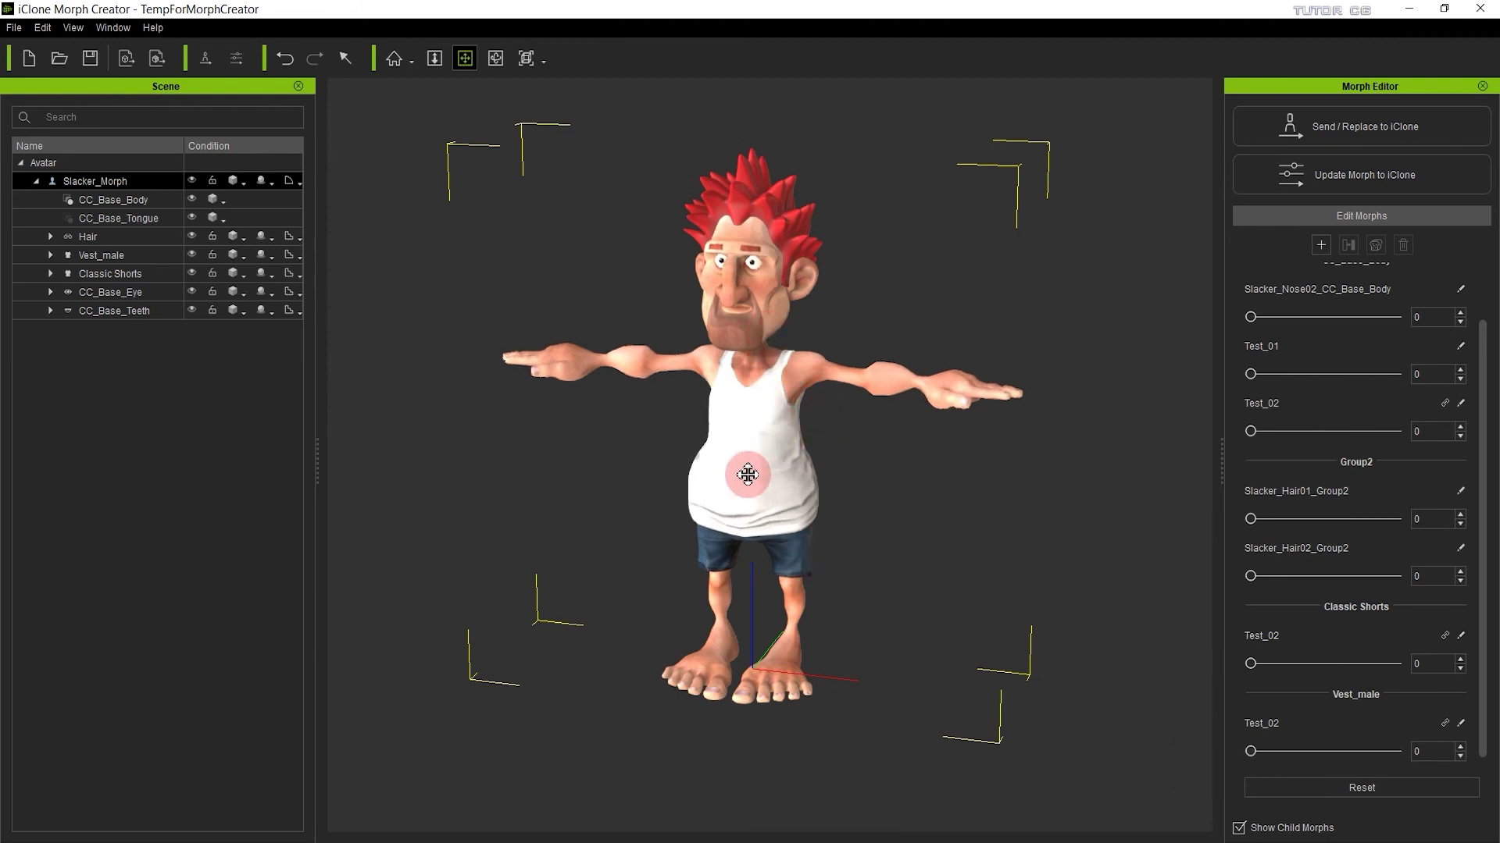
- Inspect the morphs of the tongue, hair, vest, shorts and teeth meshes individually, and reselect the whole Slacker_Morph avatar
click(110, 218)
click(102, 236)
click(105, 255)
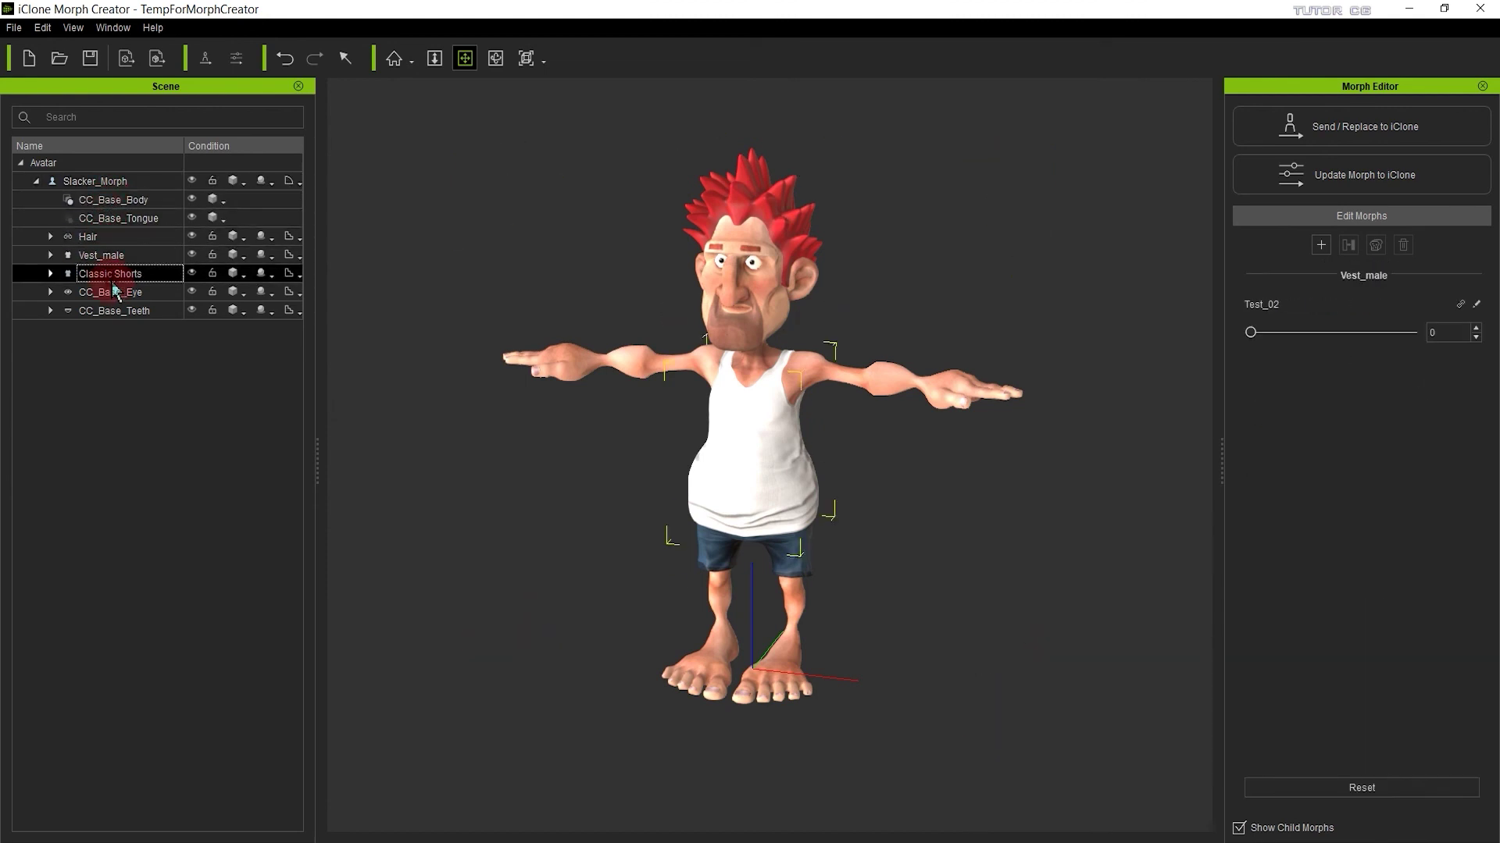
click(109, 274)
click(110, 310)
click(94, 181)
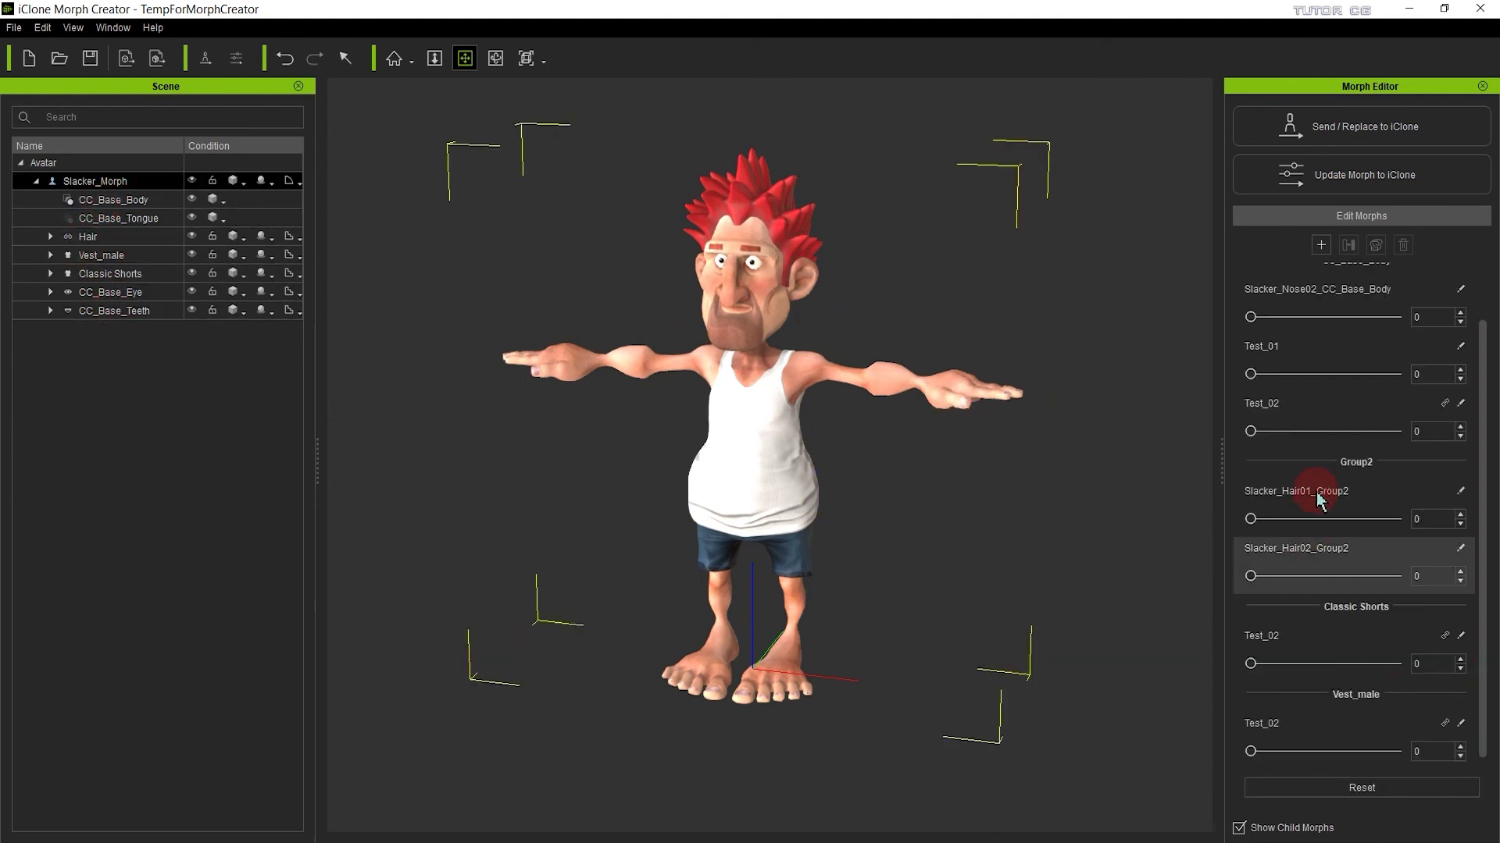
- Delete the linked Test_02 morphs from the body, shorts and vest, and delete the Test_01 morph from CC_Base_Body
drag(1287, 440, 1146, 494)
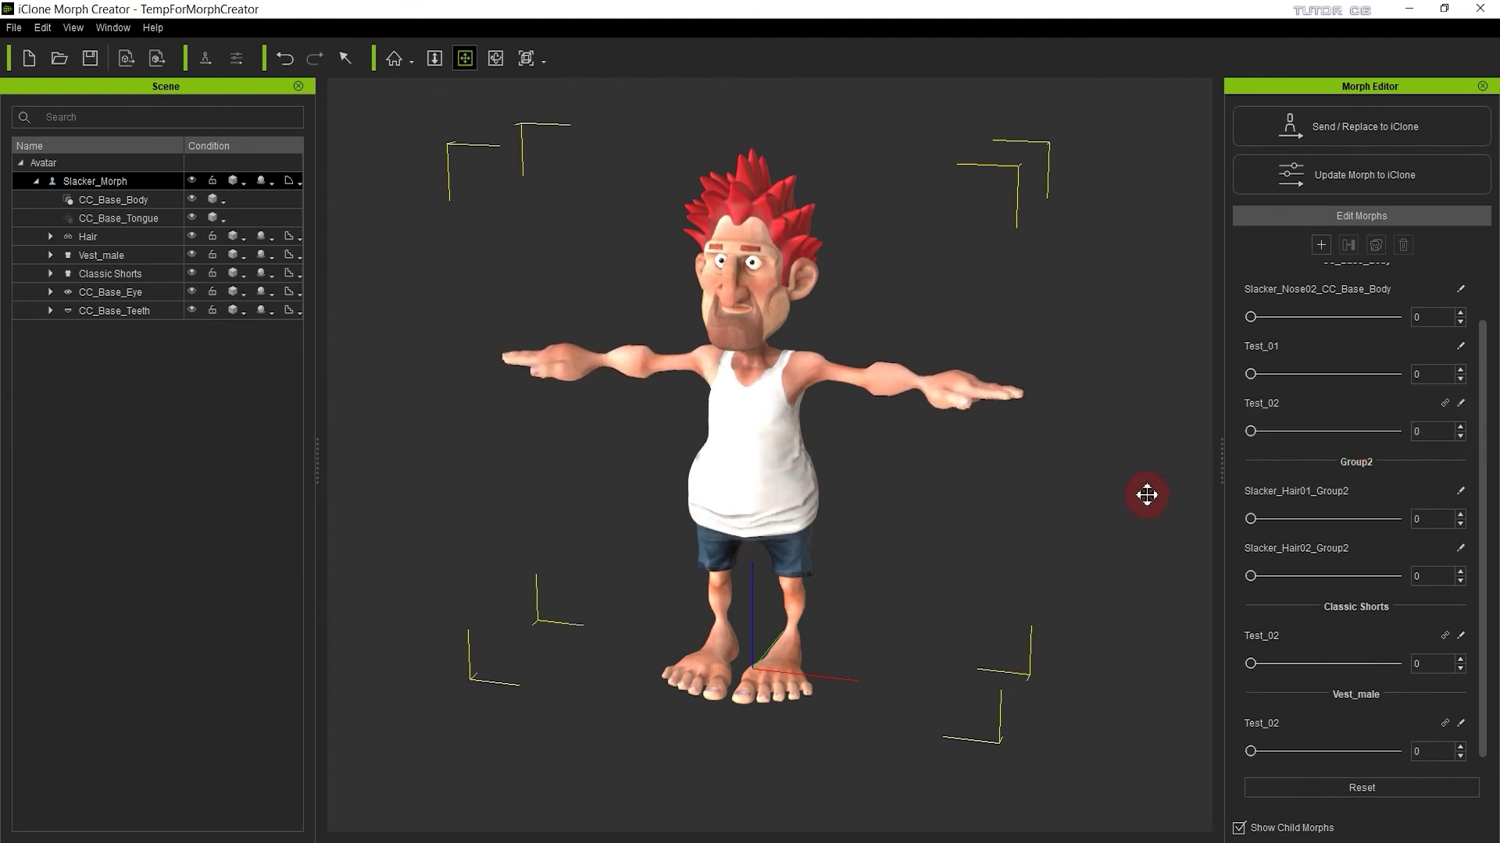
click(1297, 676)
ctrl+click(1322, 730)
click(1307, 648)
ctrl+click(1324, 734)
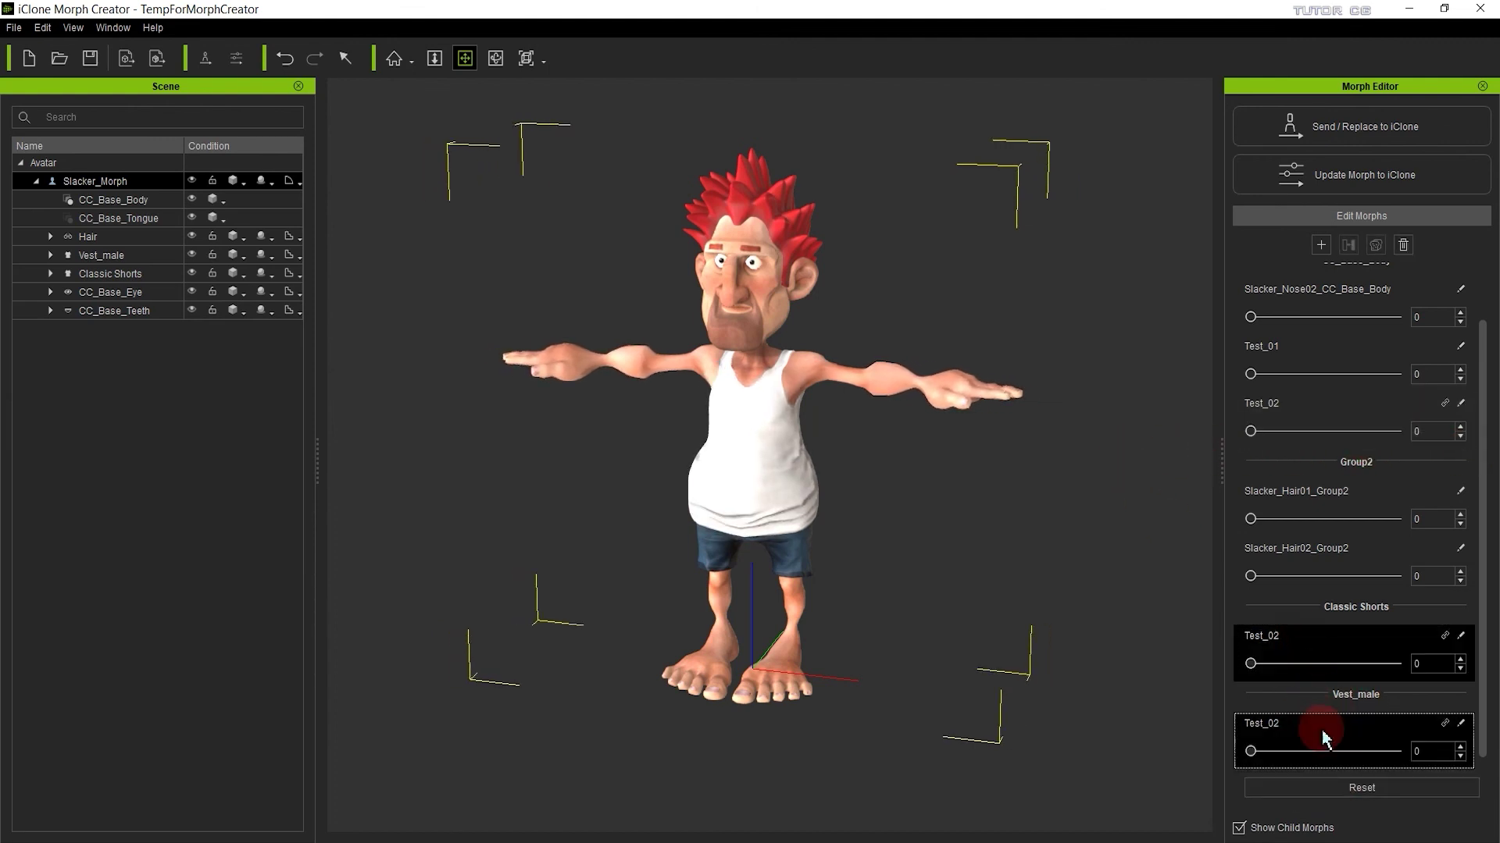
click(1403, 245)
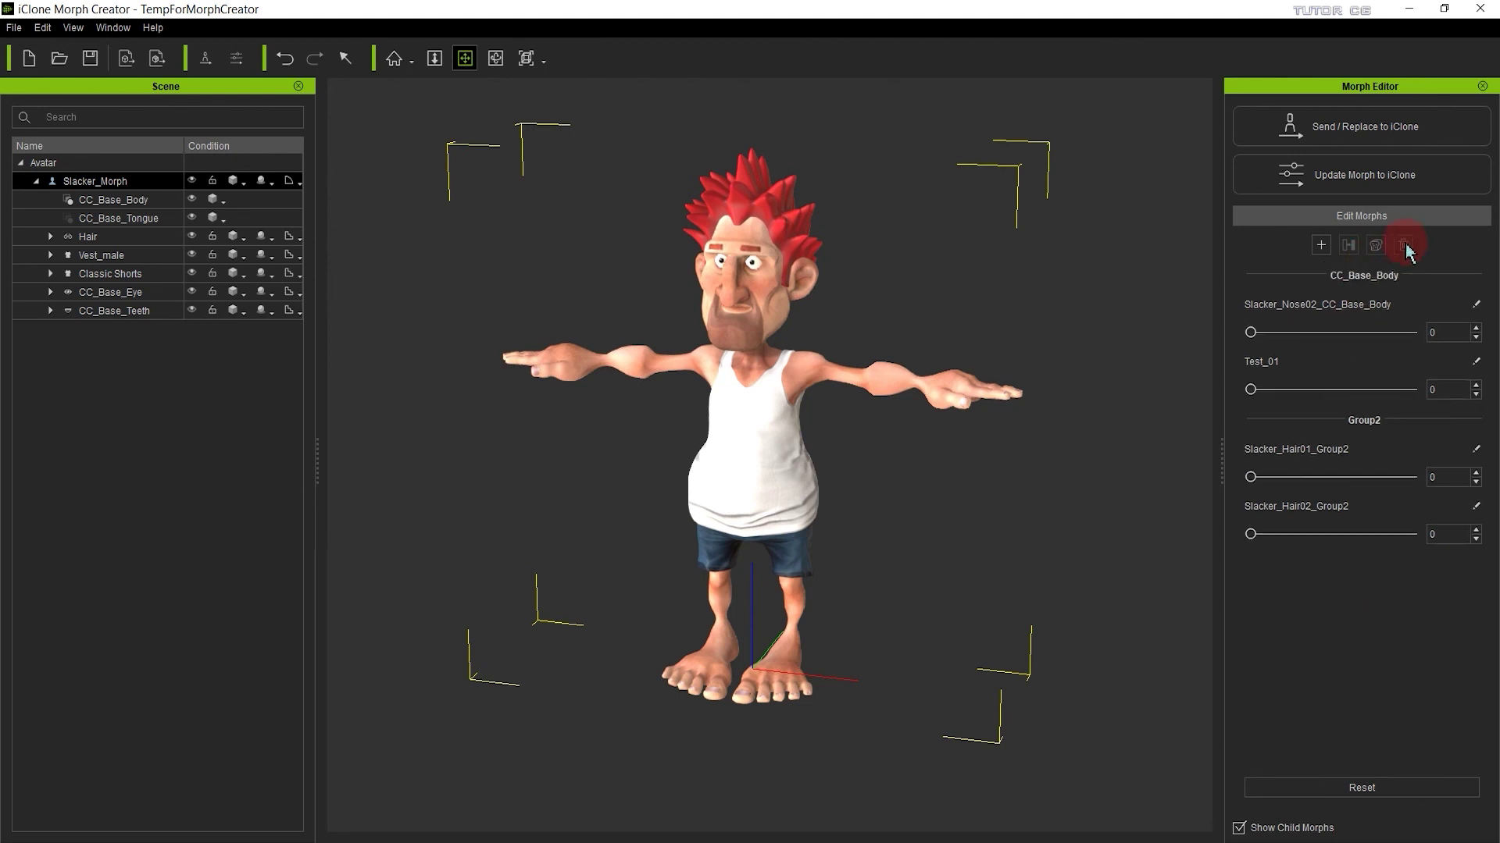
click(1253, 398)
click(1404, 247)
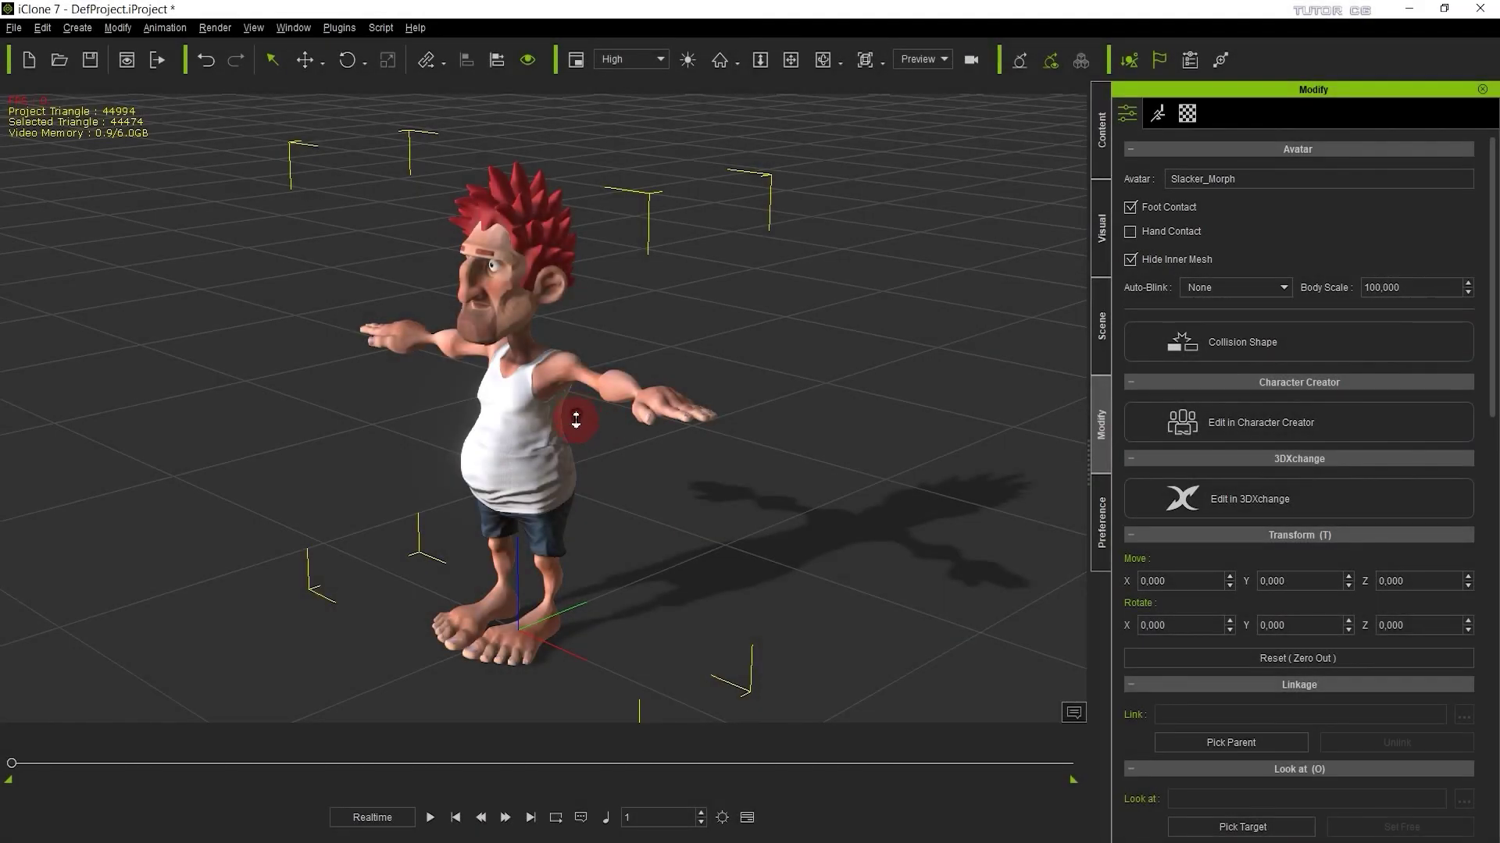
- Examine the Slacker_Morph avatar in iClone by turning the view around to its front
right_drag(576, 420, 761, 436)
right_drag(865, 448, 773, 528)
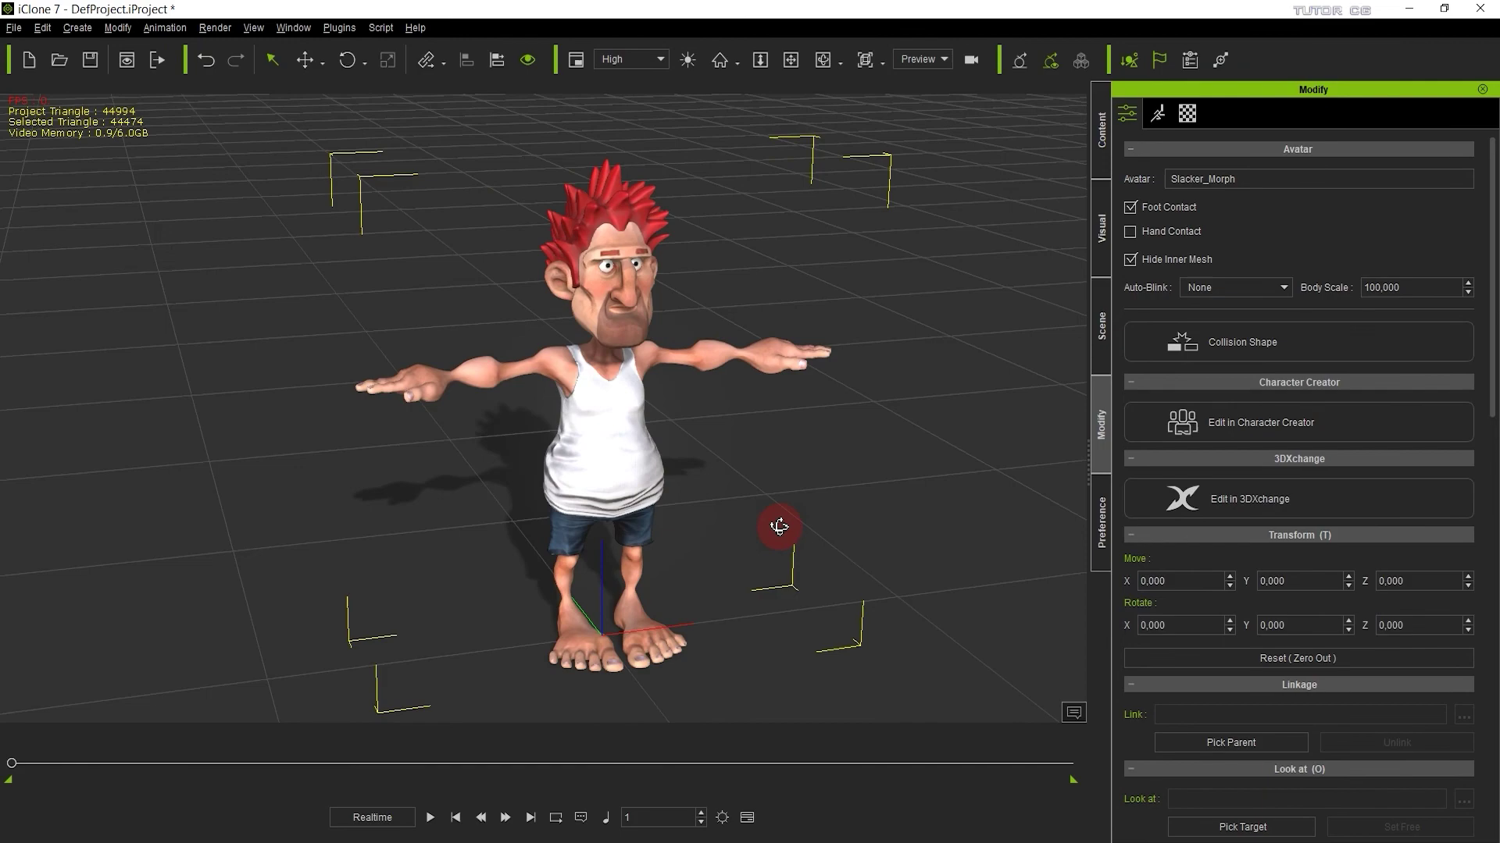